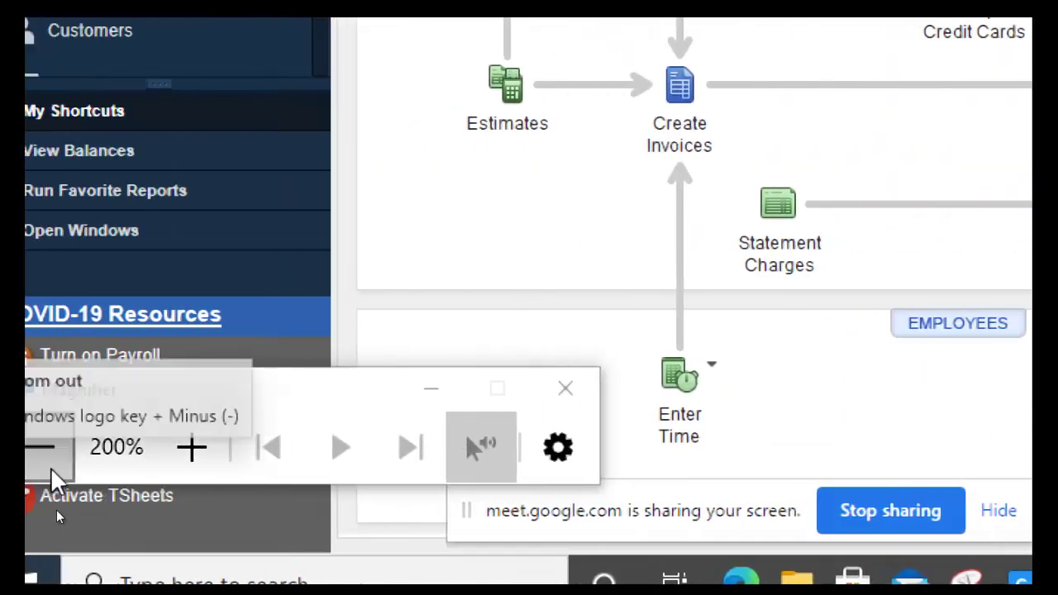
Step: Reset magnification to 100%, reveal agenda point 3 in PowerPoint, then return to QuickBooks
{"action": "left_click", "coordinate": [50, 468]}
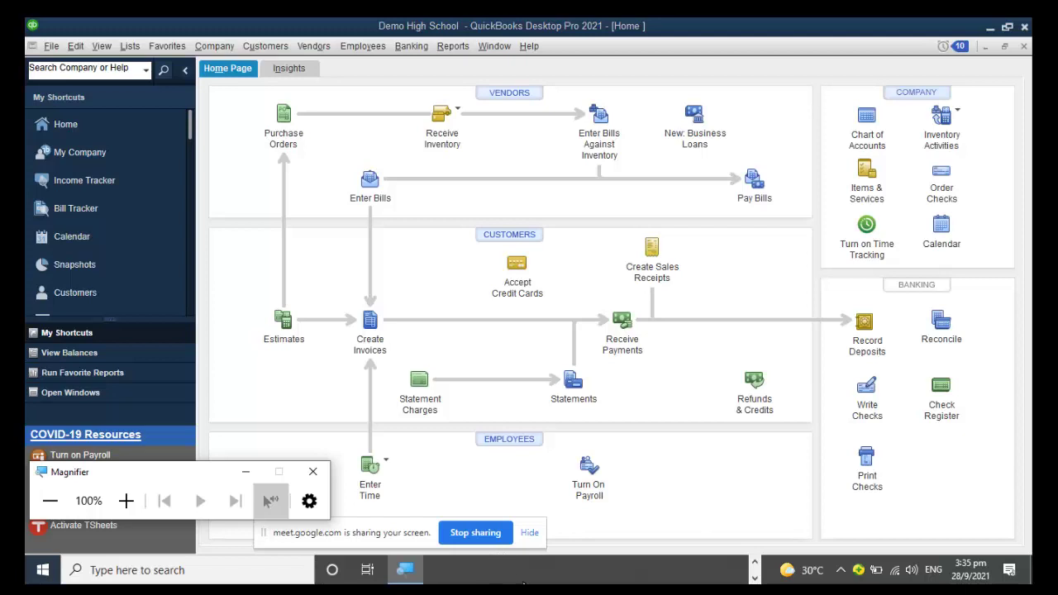
{"action": "key", "text": "alt+Tab"}
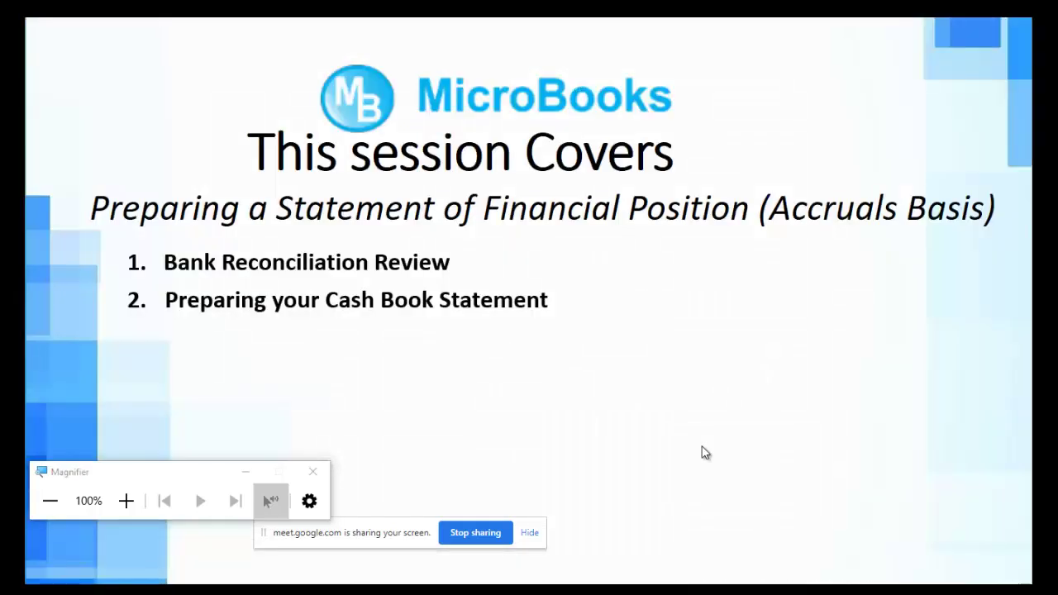
{"action": "left_click", "coordinate": [705, 452]}
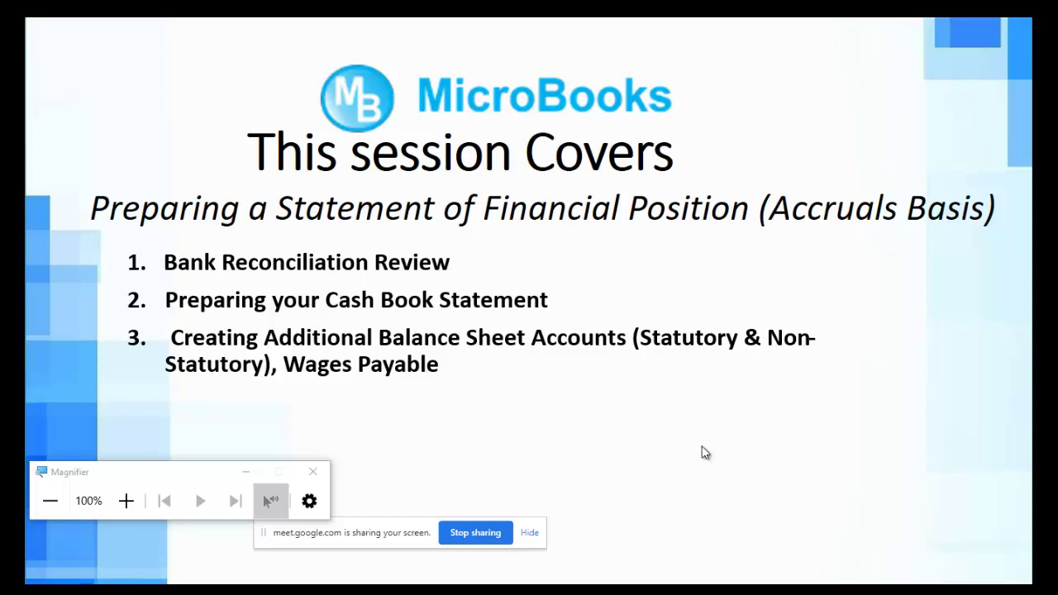
{"action": "key", "text": "alt+Tab"}
{"action": "key", "text": "alt+Tab"}
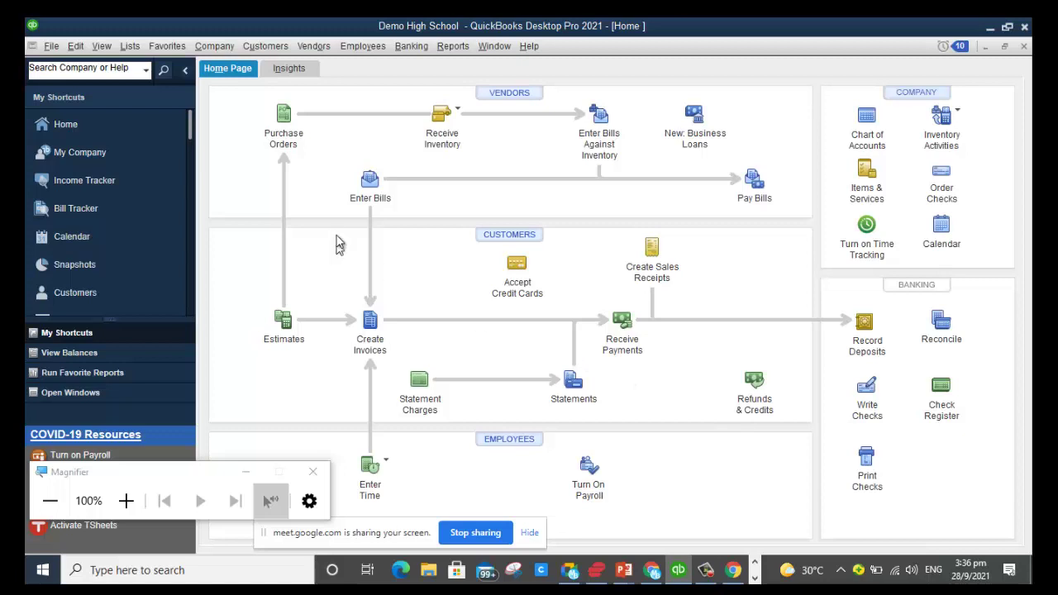
Step: From the Chart of Accounts, begin a new account via Payroll Liabilities with type Other Current Liability
{"action": "left_click", "coordinate": [871, 125]}
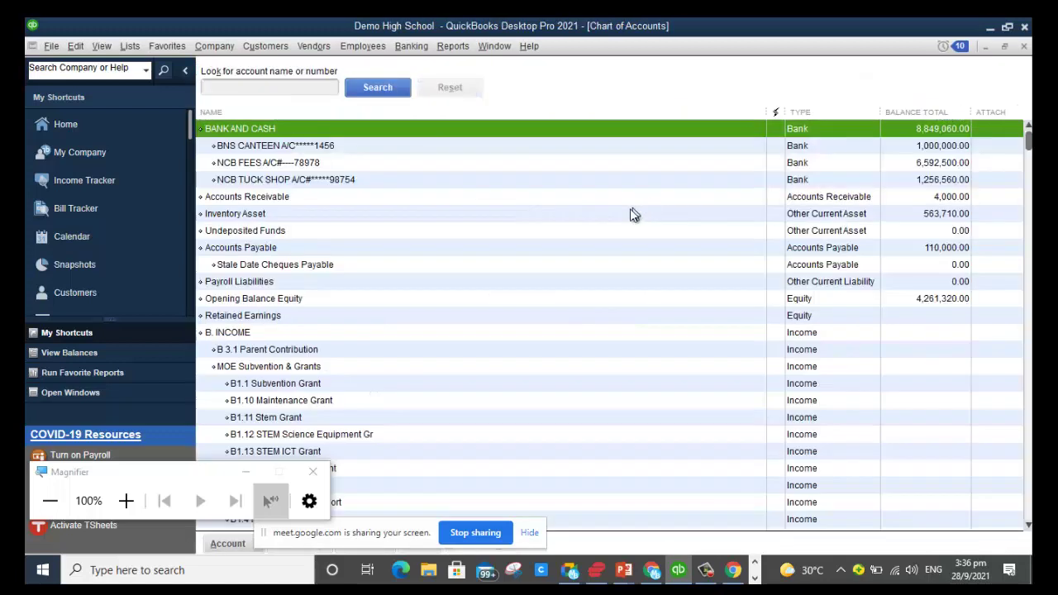
{"action": "right_click", "coordinate": [524, 281]}
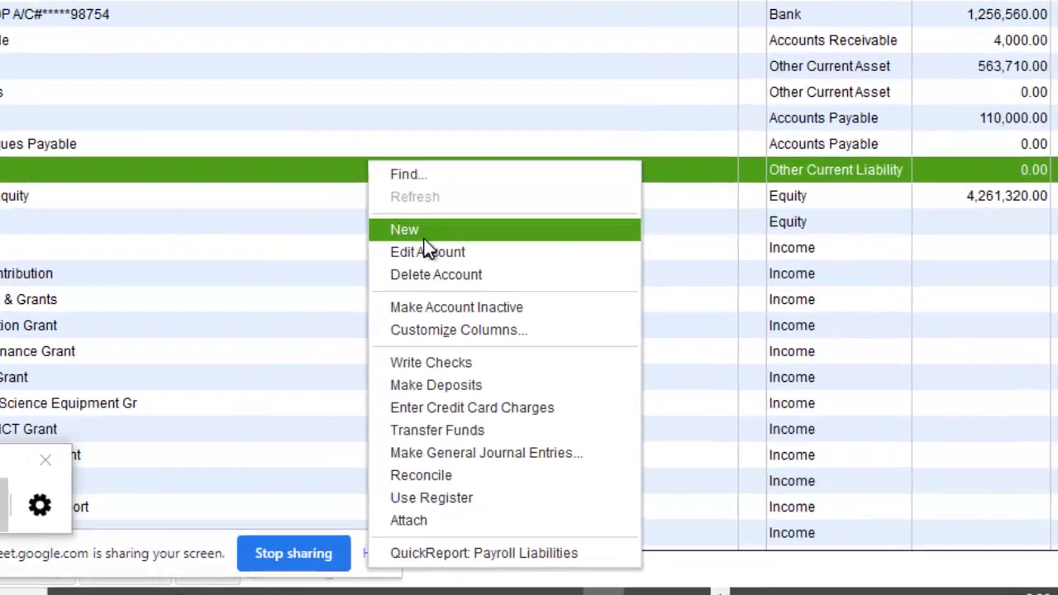
{"action": "left_click", "coordinate": [424, 234]}
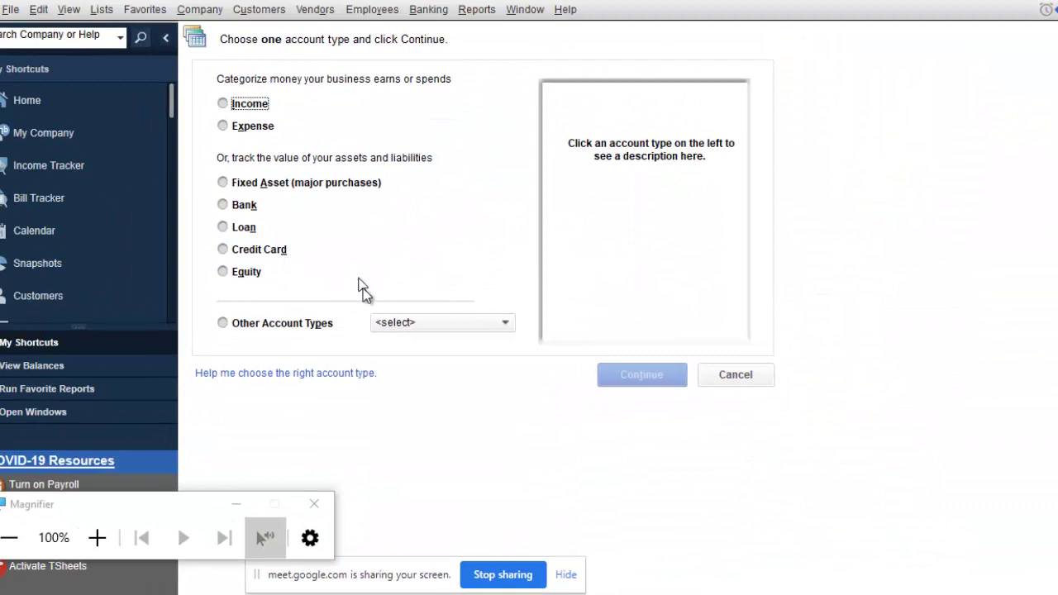
{"action": "left_click", "coordinate": [223, 323]}
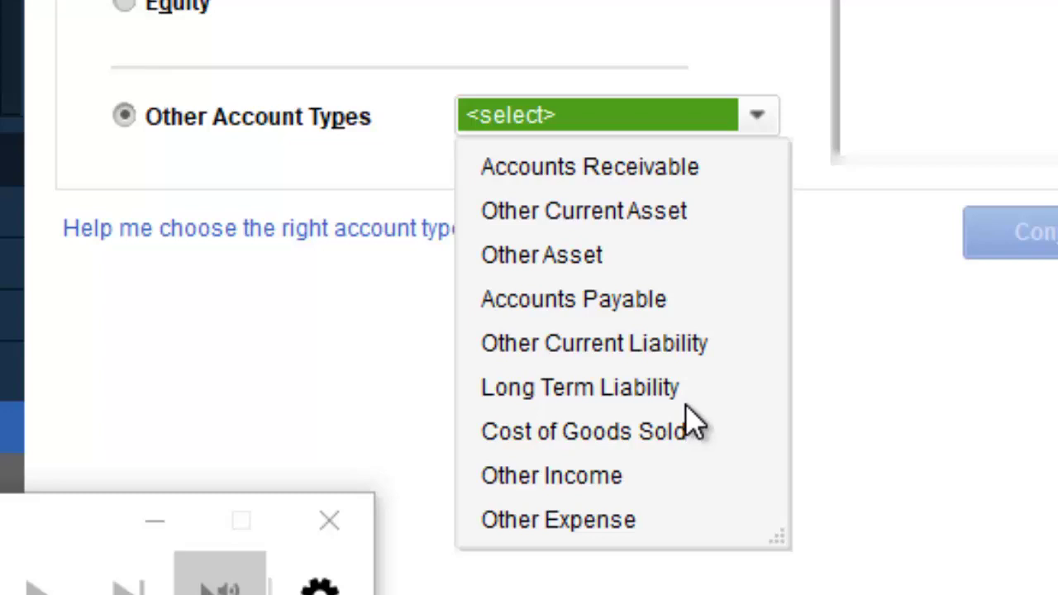
{"action": "left_click", "coordinate": [637, 351]}
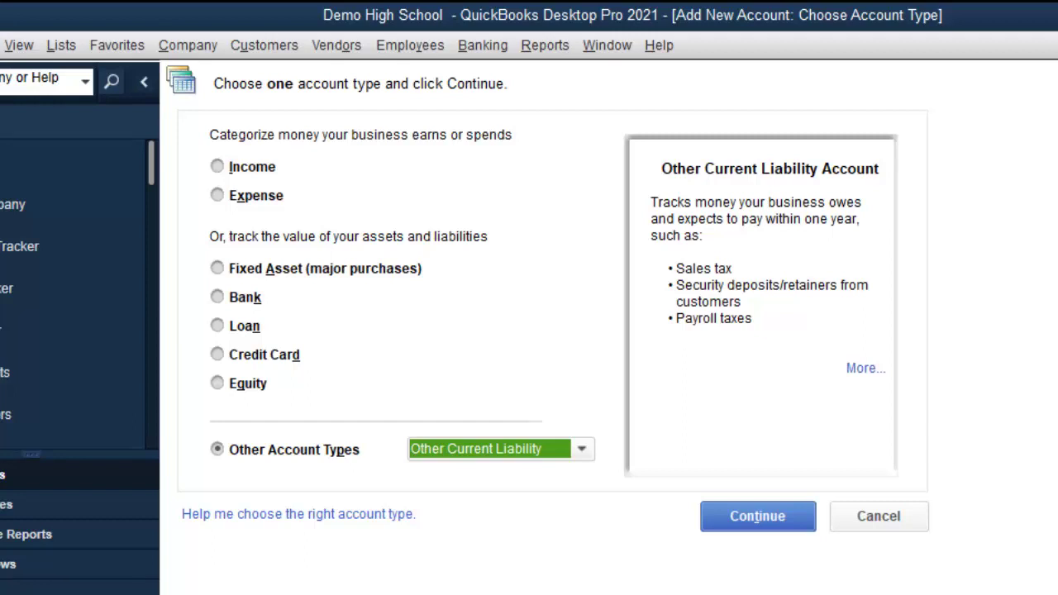
Step: Enter the account name 'Non-Statutory Deductions Payabl' and start trimming 'Deductions' down to 'Ded'
{"action": "left_click", "coordinate": [749, 520]}
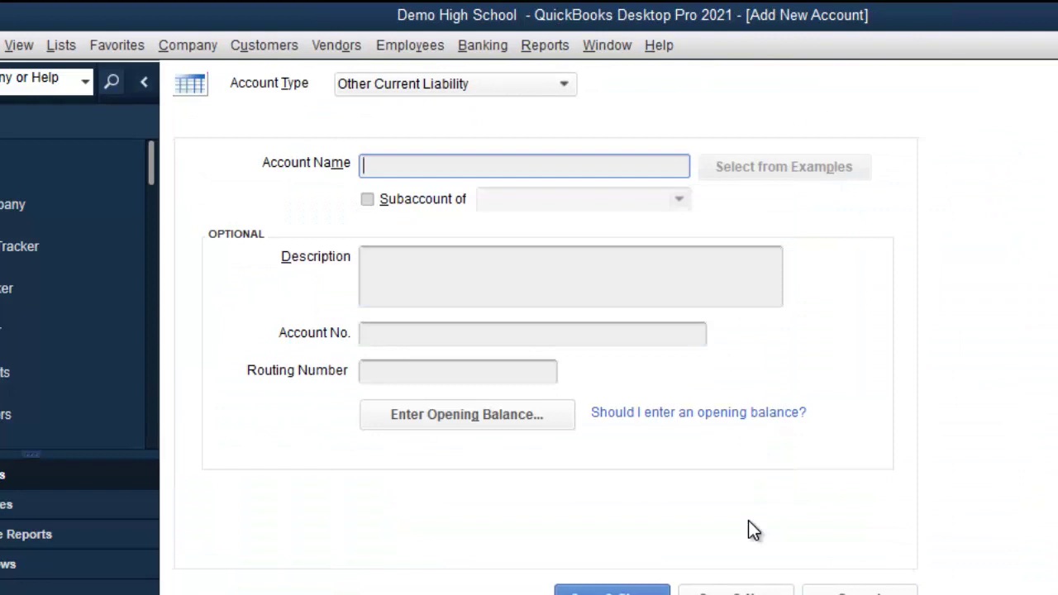
{"action": "type", "text": "Non-Statutory De"}
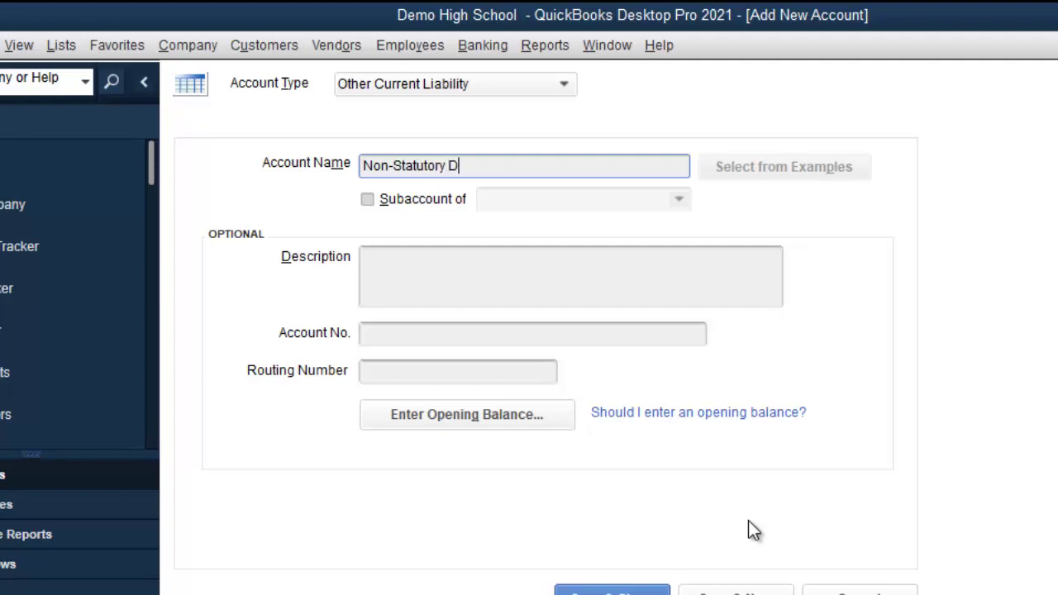
{"action": "type", "text": "ductions Payabl"}
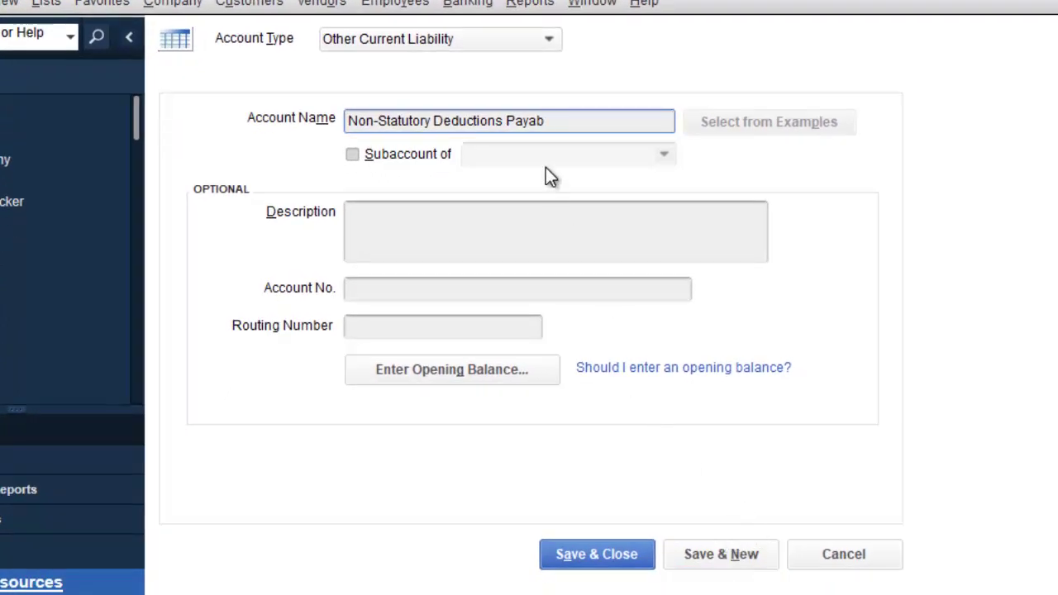
{"action": "left_click", "coordinate": [504, 120]}
{"action": "key", "text": "BackSpace"}
{"action": "key", "text": "BackSpace"}
{"action": "key", "text": "BackSpace"}
{"action": "key", "text": "BackSpace"}
{"action": "key", "text": "BackSpace"}
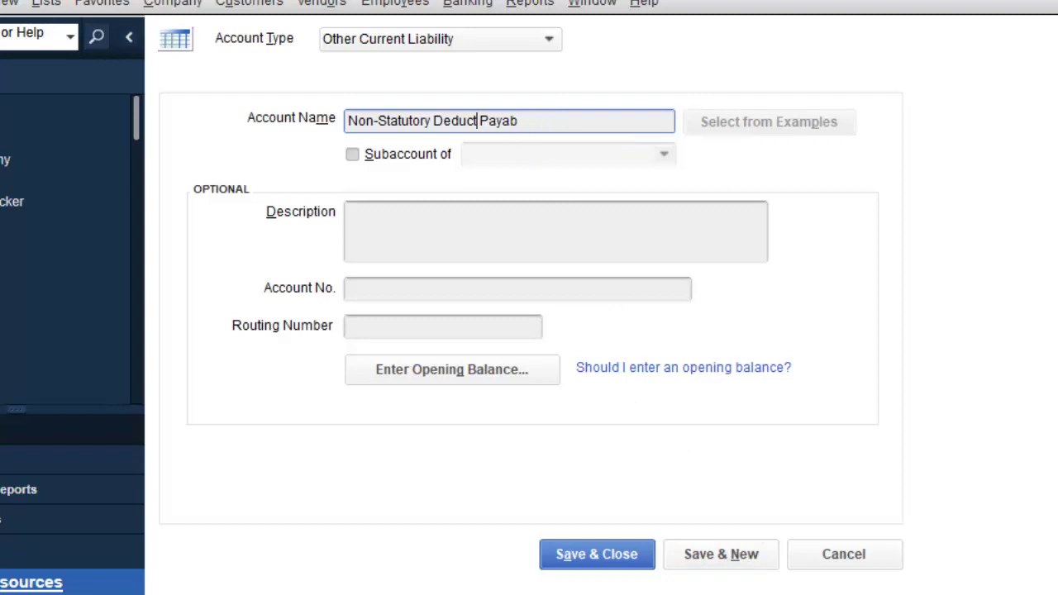
{"action": "key", "text": "BackSpace"}
{"action": "key", "text": "BackSpace"}
{"action": "key", "text": "BackSpace"}
Step: Add the period after 'Ded' and fix the ending so the name reads 'Non-Statutory Ded. Payable'
{"action": "type", "text": "."}
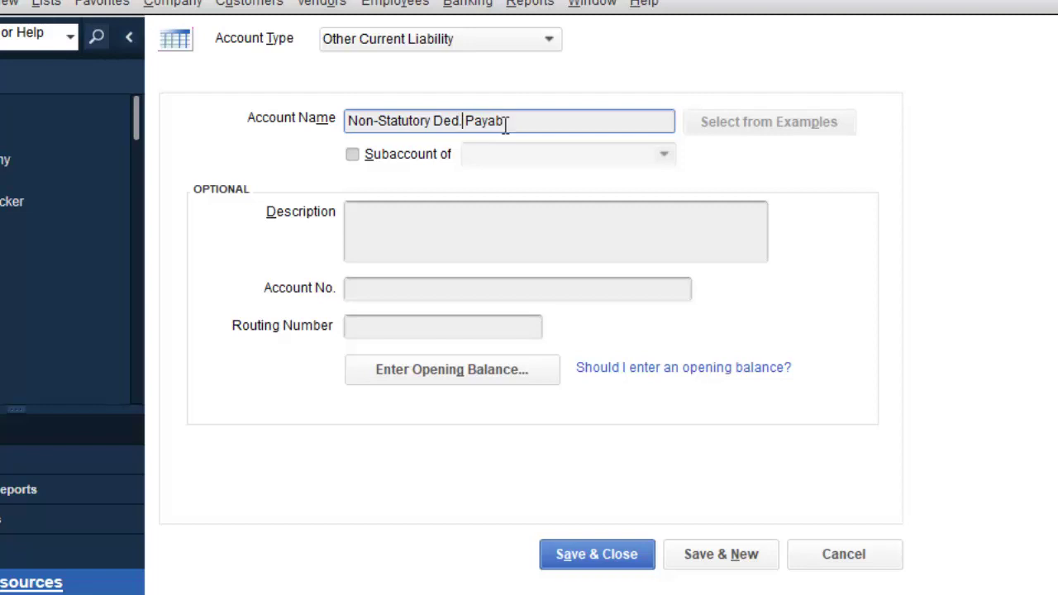
{"action": "key", "text": "Right"}
{"action": "key", "text": "Right"}
{"action": "key", "text": "Right"}
{"action": "key", "text": "Right"}
{"action": "key", "text": "Right"}
{"action": "key", "text": "Right"}
{"action": "type", "text": "le"}
{"action": "key", "text": "BackSpace"}
{"action": "type", "text": "e"}
Step: Save Non-Statutory Ded. Payable with Save & New and begin the next account name with 'NIS'
{"action": "left_click", "coordinate": [709, 565]}
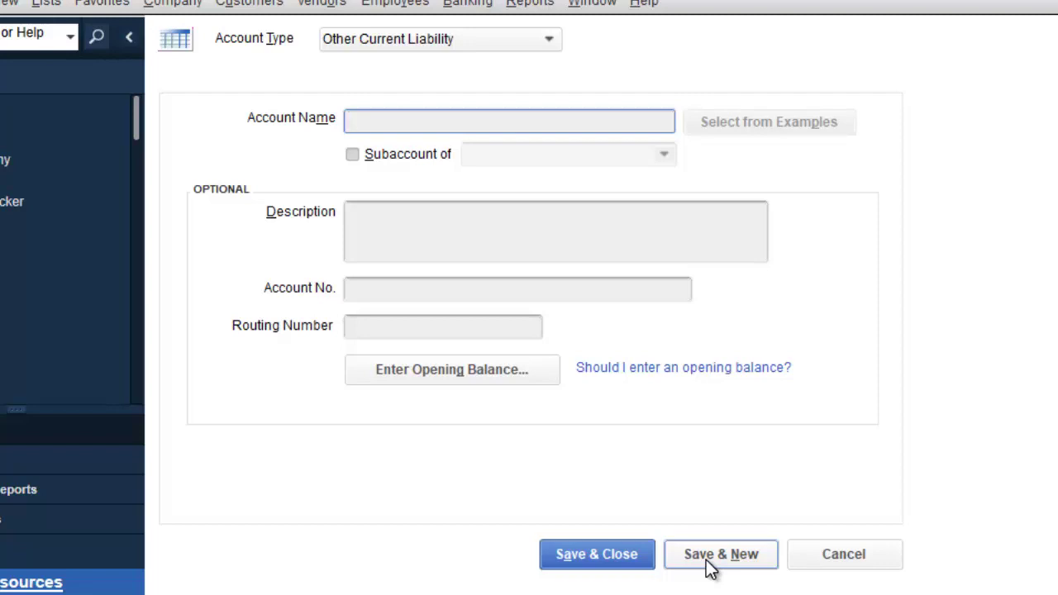
{"action": "type", "text": "NIS"}
Step: Name the account 'NIS Payable' and make it a subaccount of a new parent, STATUTORY DED. PAYABLE
{"action": "type", "text": "Payable"}
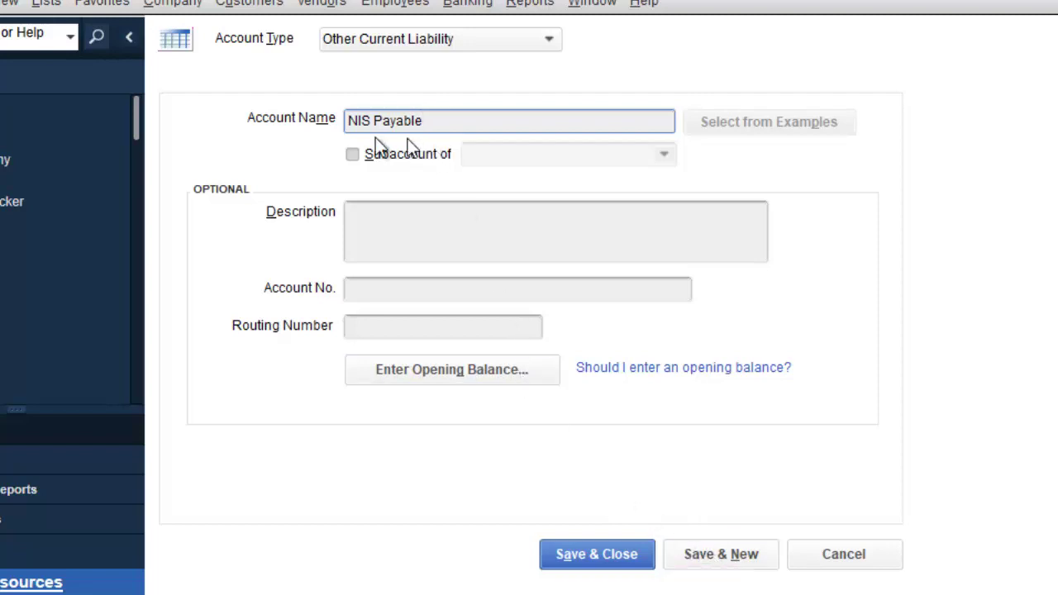
{"action": "left_click", "coordinate": [353, 154]}
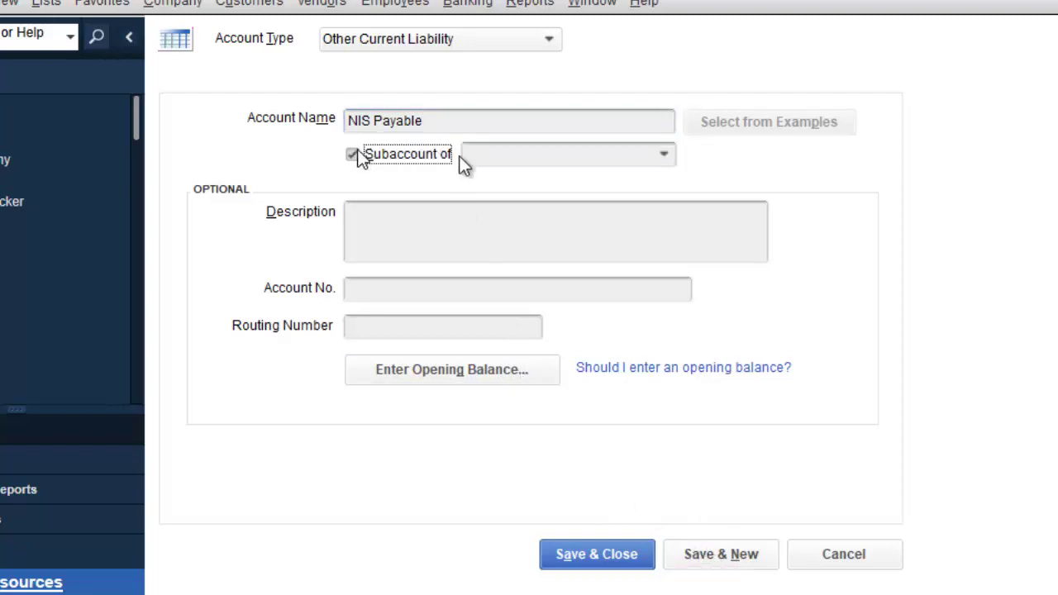
{"action": "left_click", "coordinate": [665, 156]}
{"action": "left_click", "coordinate": [579, 187]}
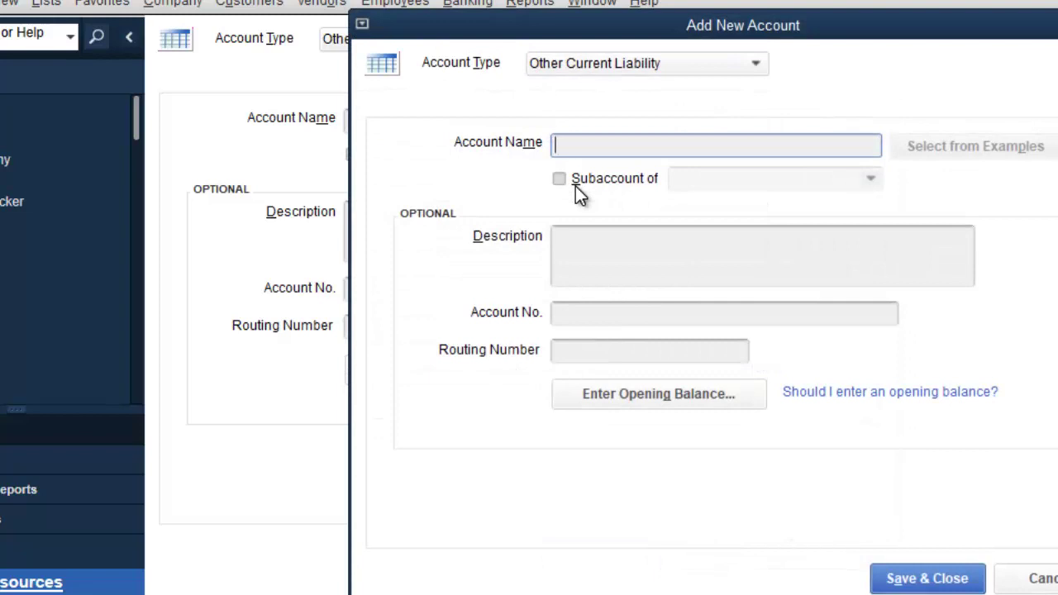
{"action": "type", "text": "STATUTORY "}
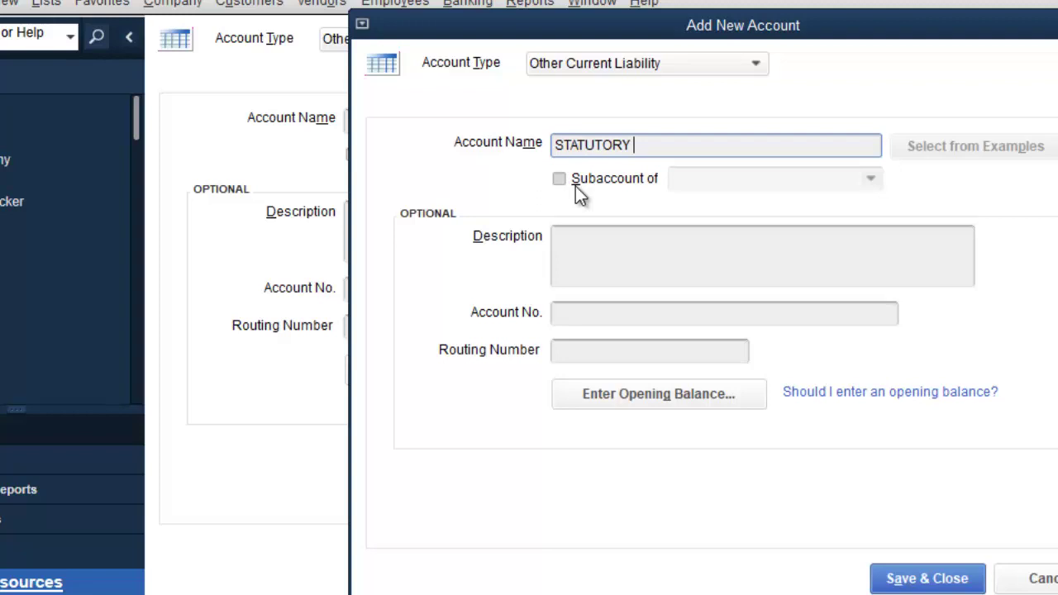
{"action": "type", "text": "DEDUCTIONS"}
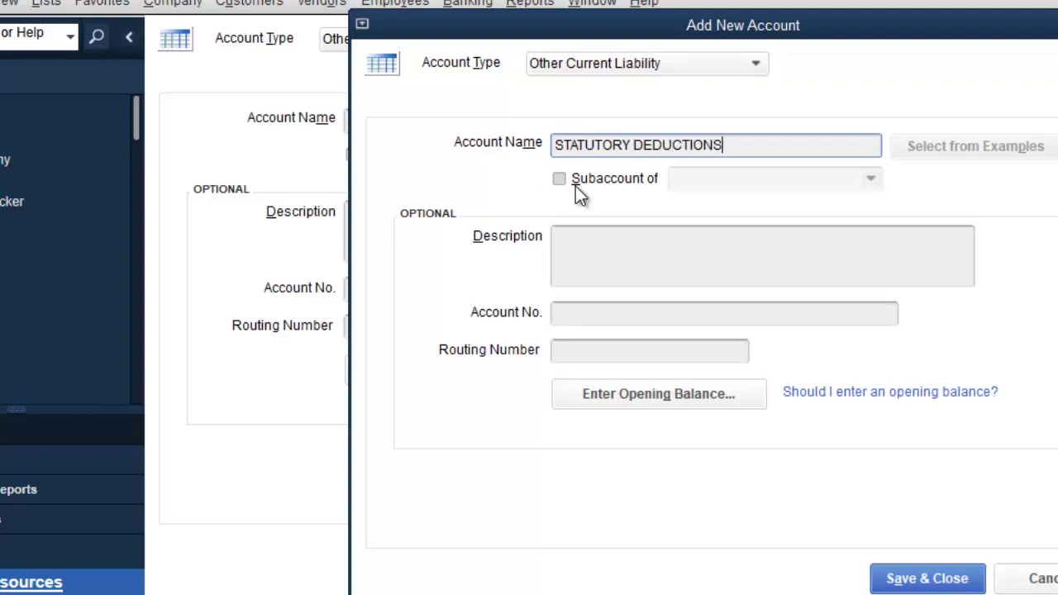
{"action": "key", "text": "BackSpace"}
{"action": "key", "text": "BackSpace"}
{"action": "key", "text": "BackSpace"}
{"action": "key", "text": "BackSpace"}
{"action": "key", "text": "BackSpace"}
{"action": "key", "text": "BackSpace"}
{"action": "key", "text": "BackSpace"}
{"action": "type", "text": "."}
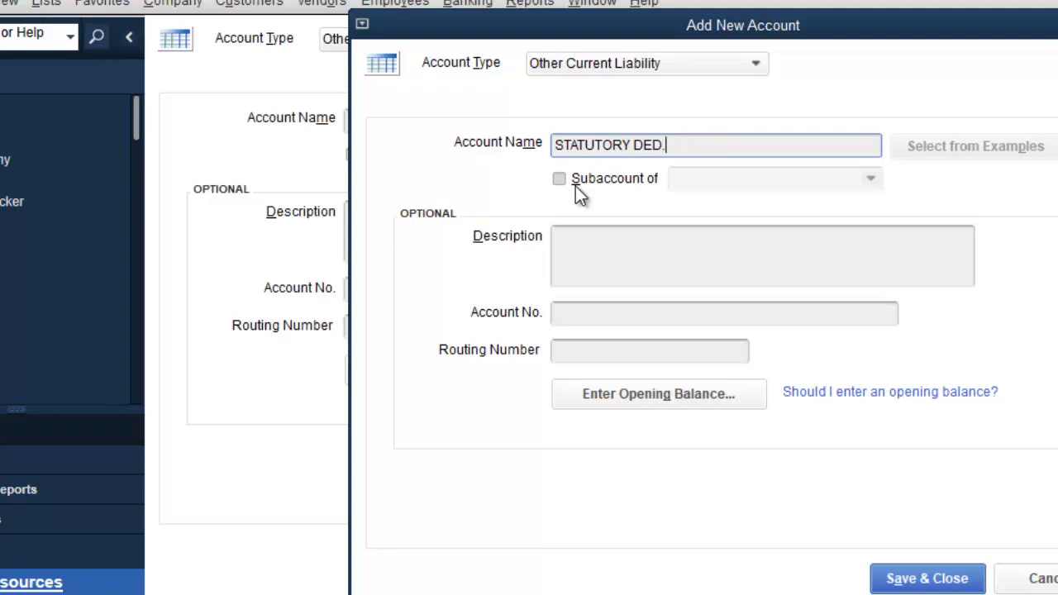
{"action": "type", "text": " PAYABLE"}
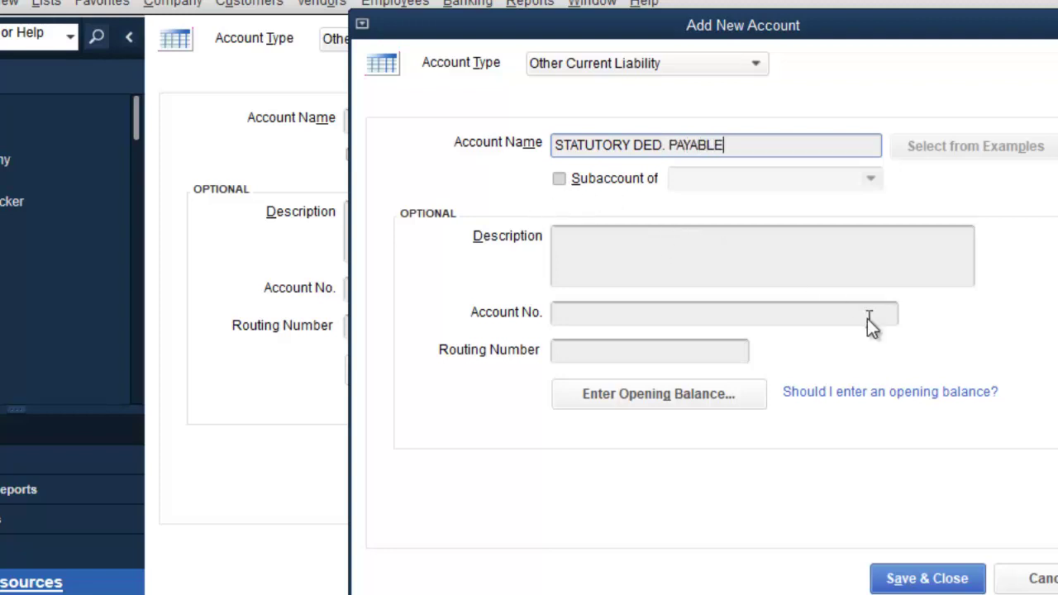
{"action": "left_click", "coordinate": [951, 579]}
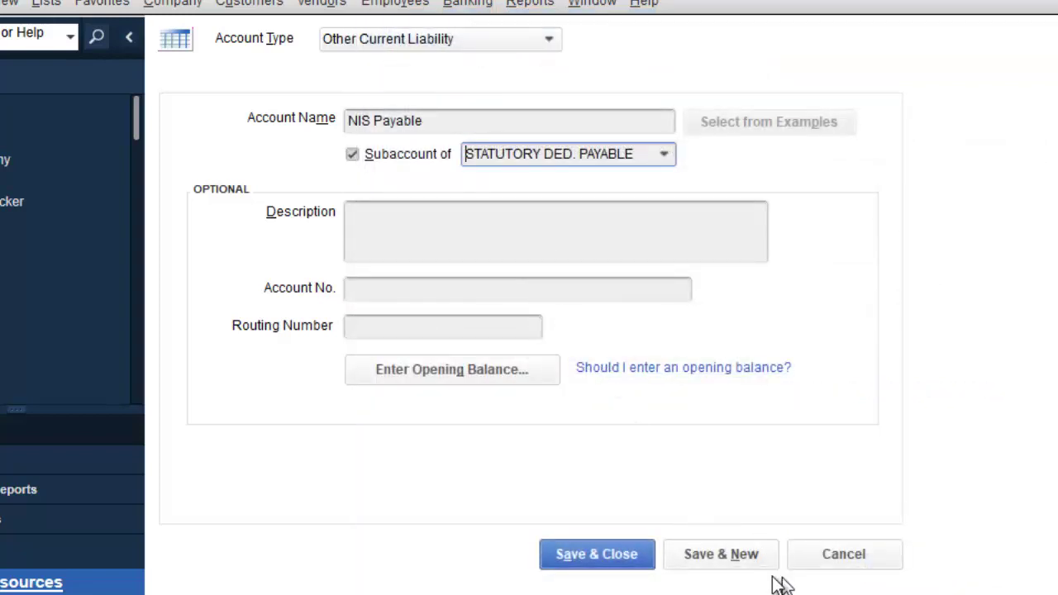
Step: Save NIS Payable and name the next account 'NHT Payable'
{"action": "left_click", "coordinate": [746, 563]}
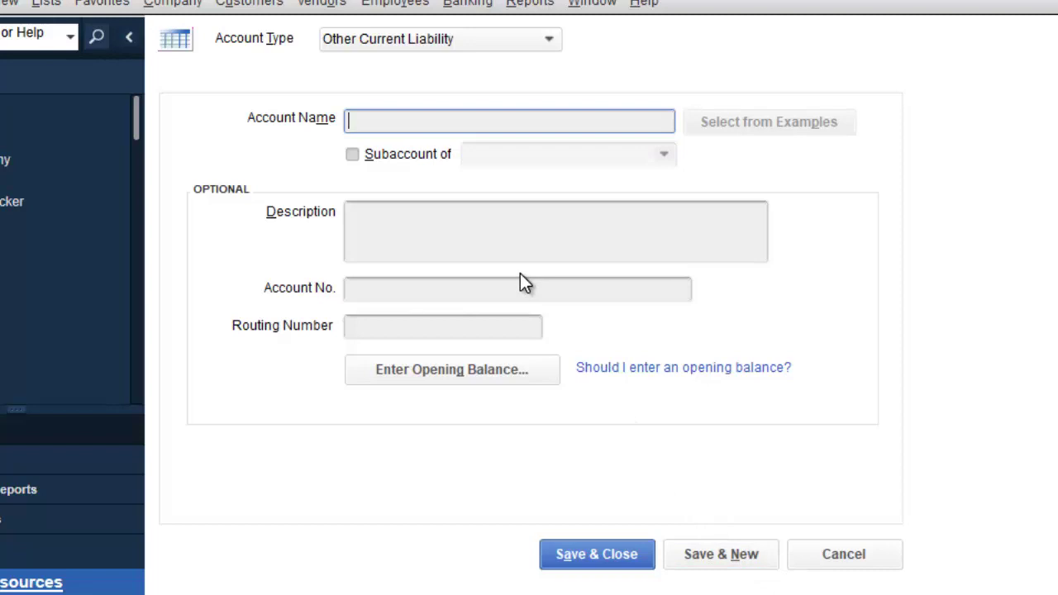
{"action": "type", "text": "NHT Payable"}
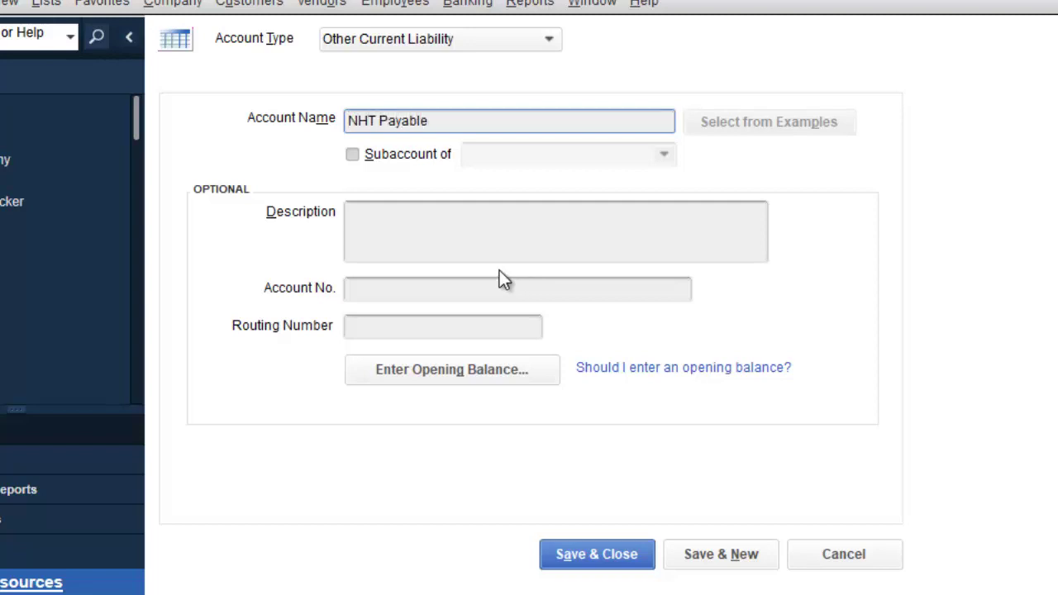
Step: Make NHT Payable a subaccount of STATUTORY DED. PAYABLE and save it with Save & New
{"action": "left_click", "coordinate": [378, 156]}
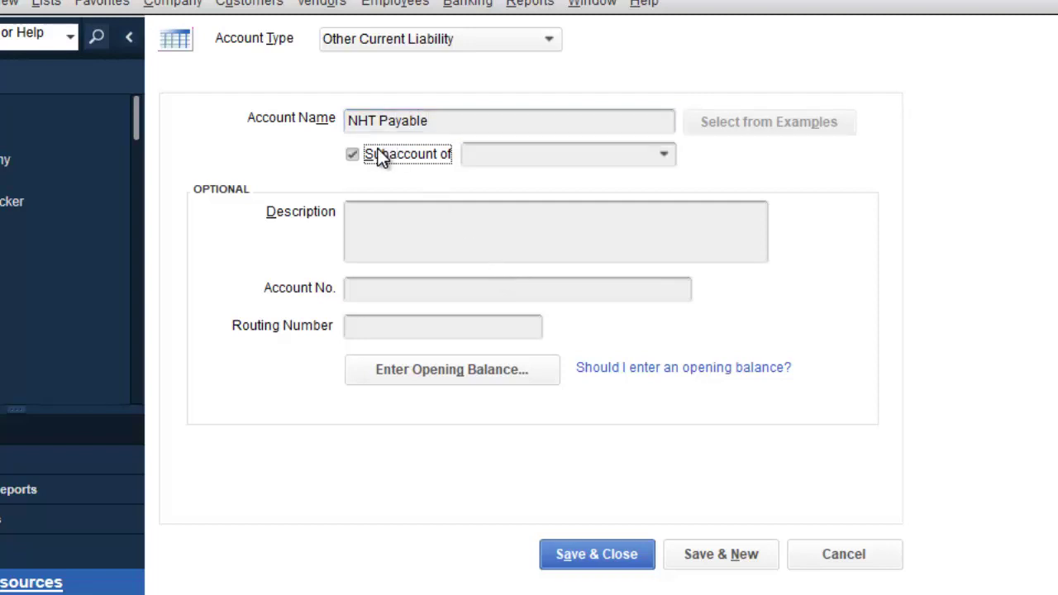
{"action": "left_click", "coordinate": [665, 157]}
{"action": "left_click", "coordinate": [567, 286]}
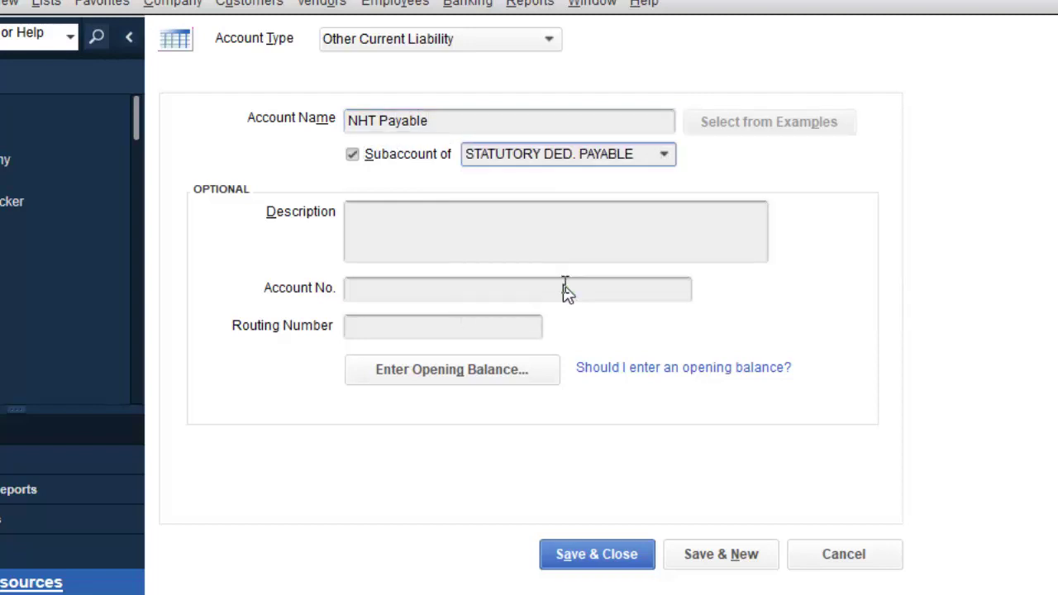
{"action": "left_click", "coordinate": [732, 549]}
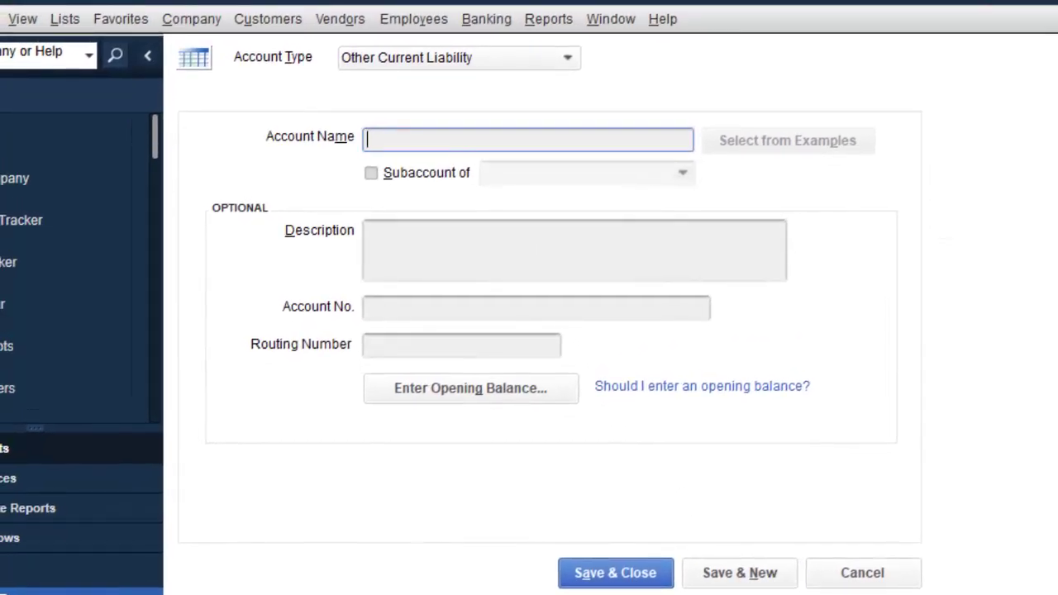
Step: Create 'ED Tax Payable' under STATUTORY DED. PAYABLE and save it with Save & New
{"action": "type", "text": "ED Ta"}
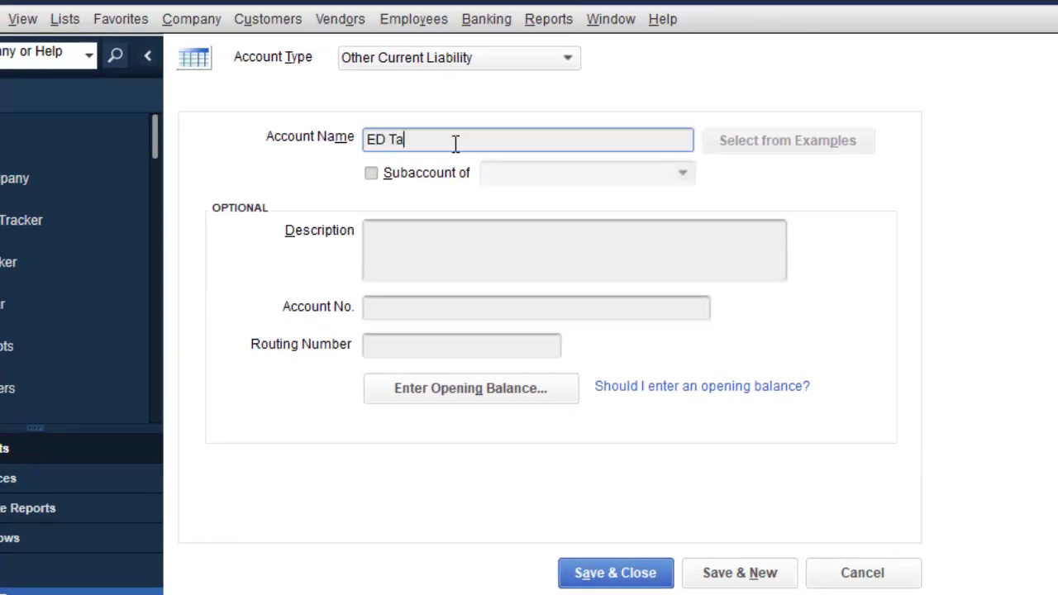
{"action": "type", "text": "x Payable"}
{"action": "left_click", "coordinate": [371, 173]}
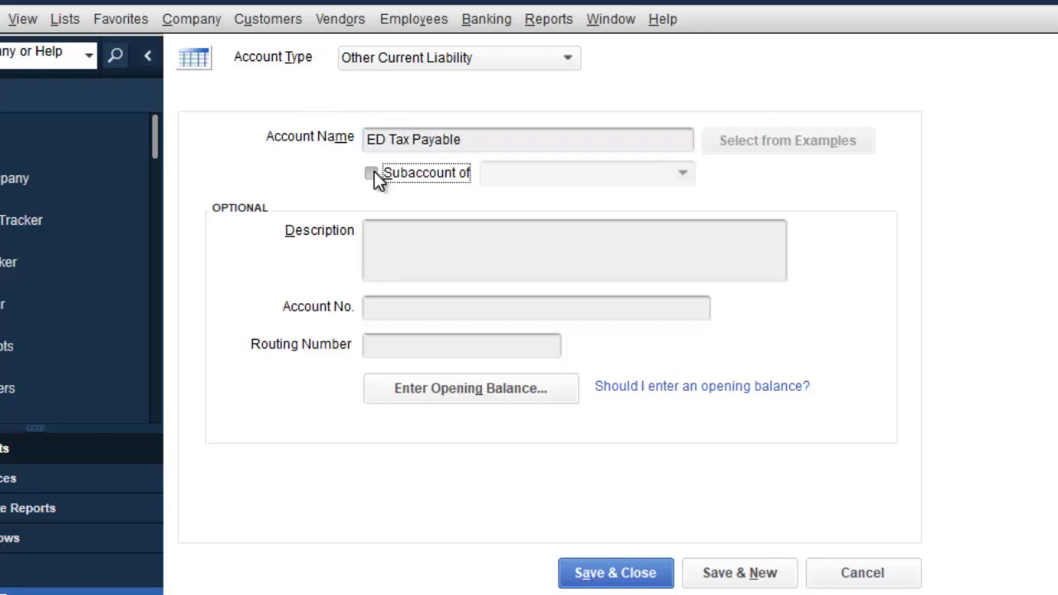
{"action": "left_click", "coordinate": [687, 176]}
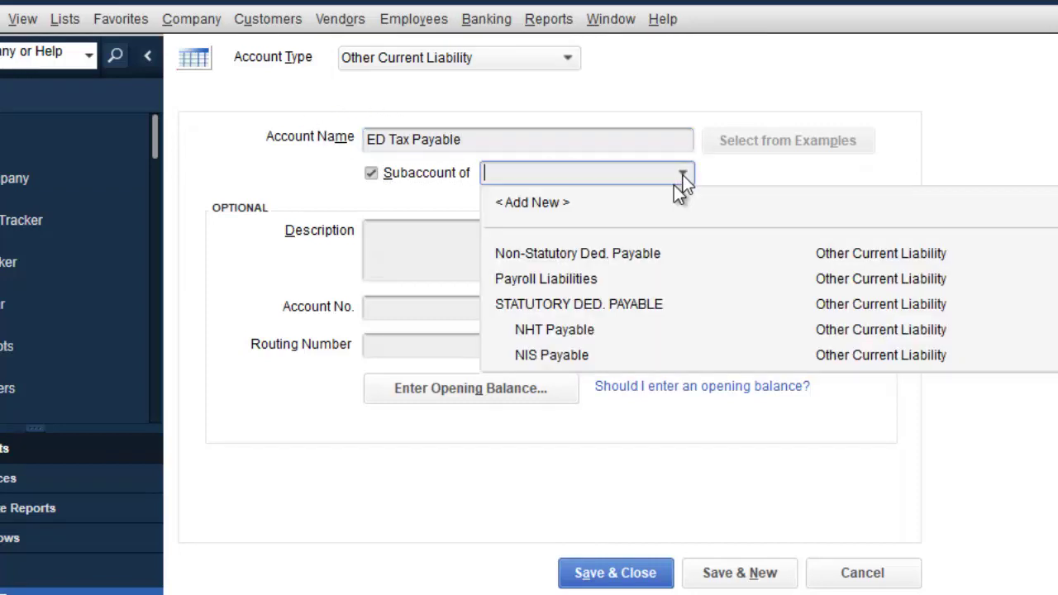
{"action": "left_click", "coordinate": [596, 301]}
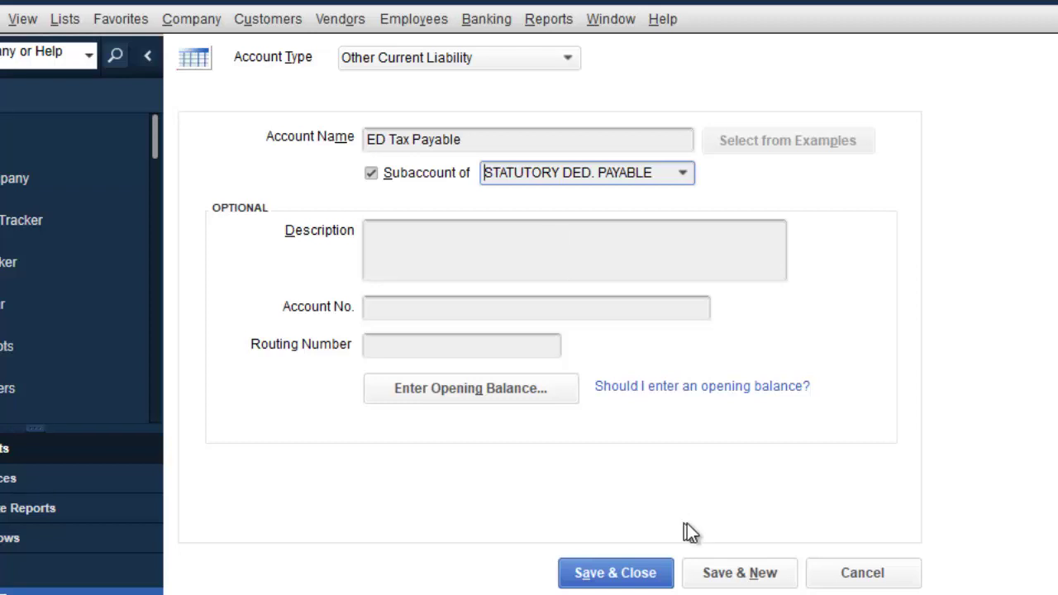
{"action": "left_click", "coordinate": [739, 577]}
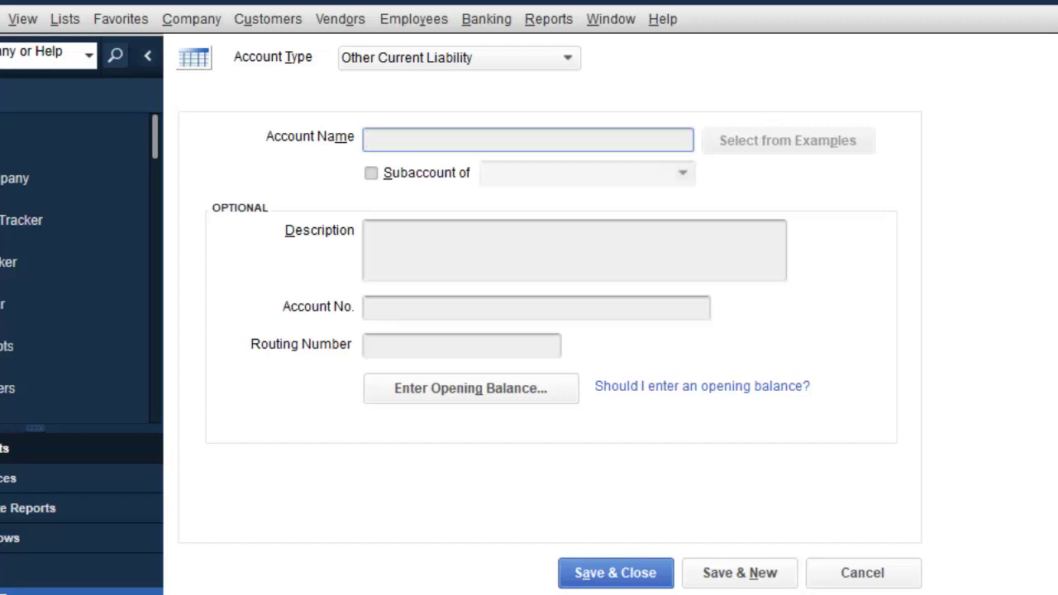
Step: Add 'INCOME TAX' under STATUTORY DED. PAYABLE, save and close, then select that parent in the list
{"action": "type", "text": "INCOME TA"}
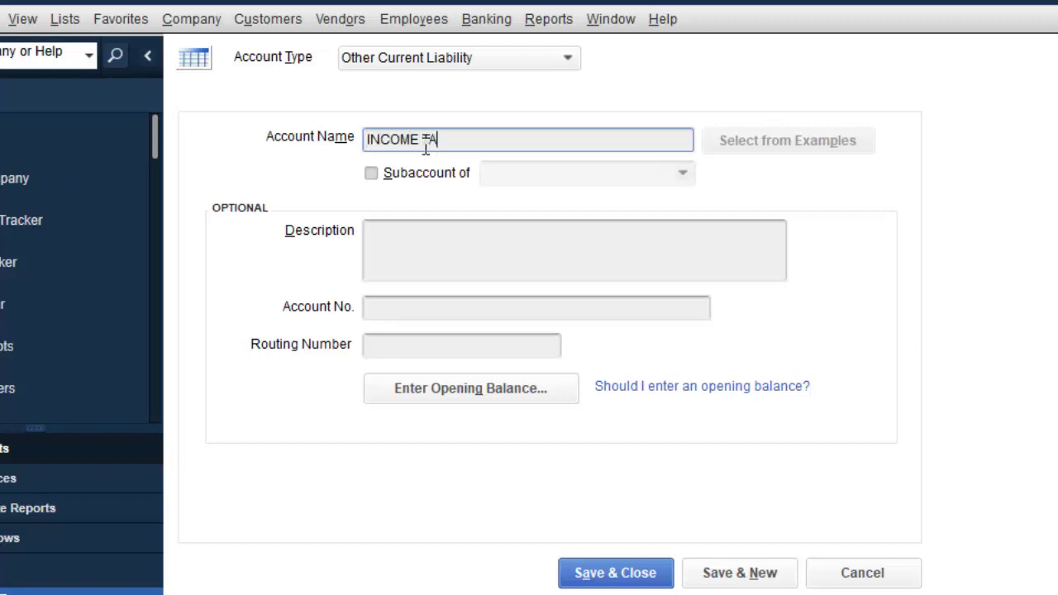
{"action": "type", "text": "X PAYA"}
{"action": "key", "text": "BackSpace"}
{"action": "key", "text": "BackSpace"}
{"action": "key", "text": "BackSpace"}
{"action": "key", "text": "BackSpace"}
{"action": "left_click", "coordinate": [373, 173]}
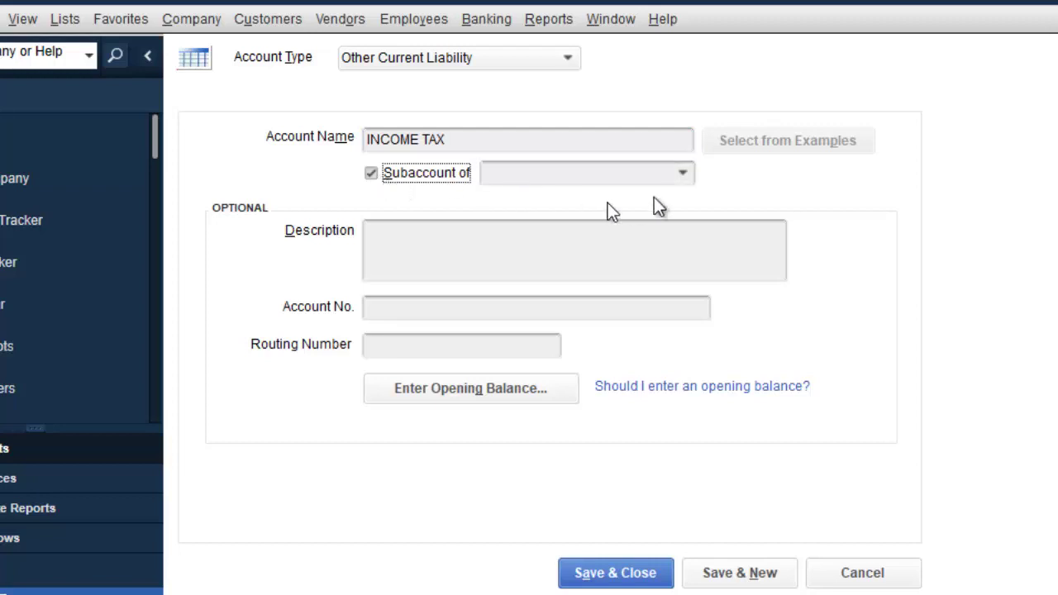
{"action": "left_click", "coordinate": [683, 175]}
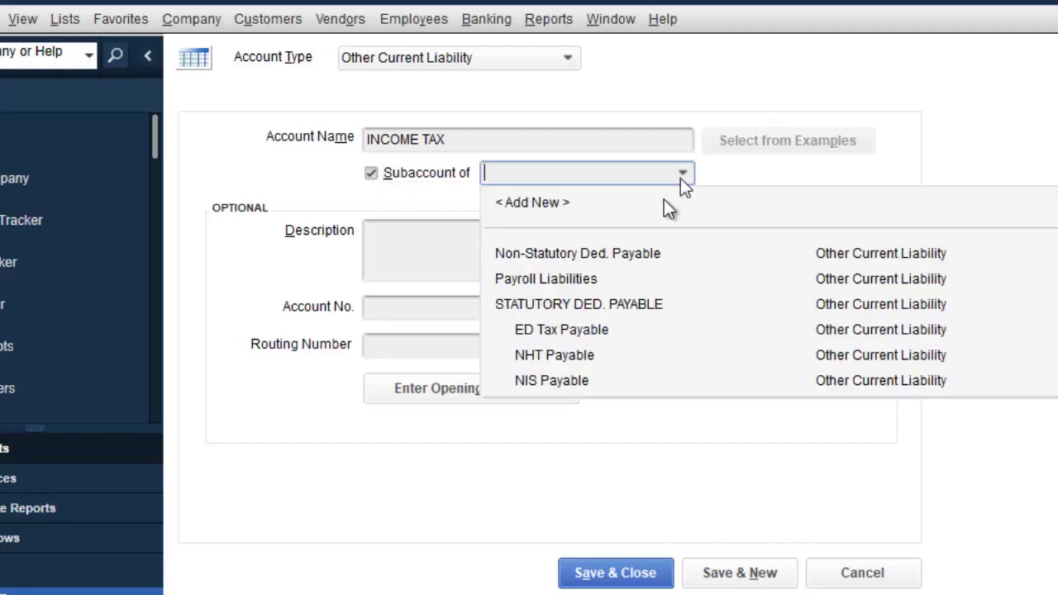
{"action": "left_click", "coordinate": [593, 301]}
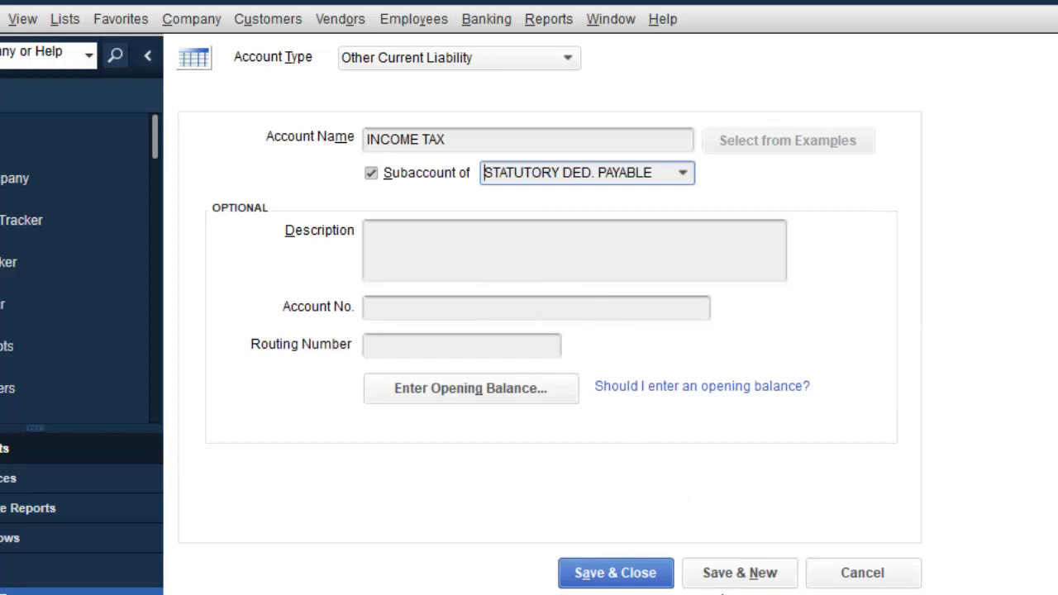
{"action": "left_click", "coordinate": [650, 581]}
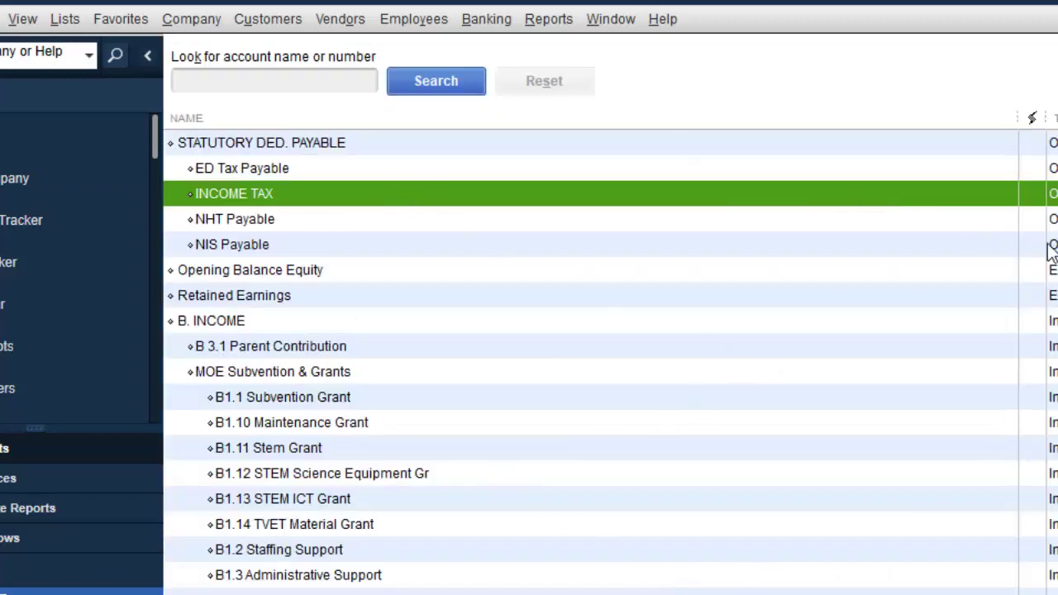
{"action": "scroll", "coordinate": [611, 362], "scroll_direction": "up", "scroll_amount": 4}
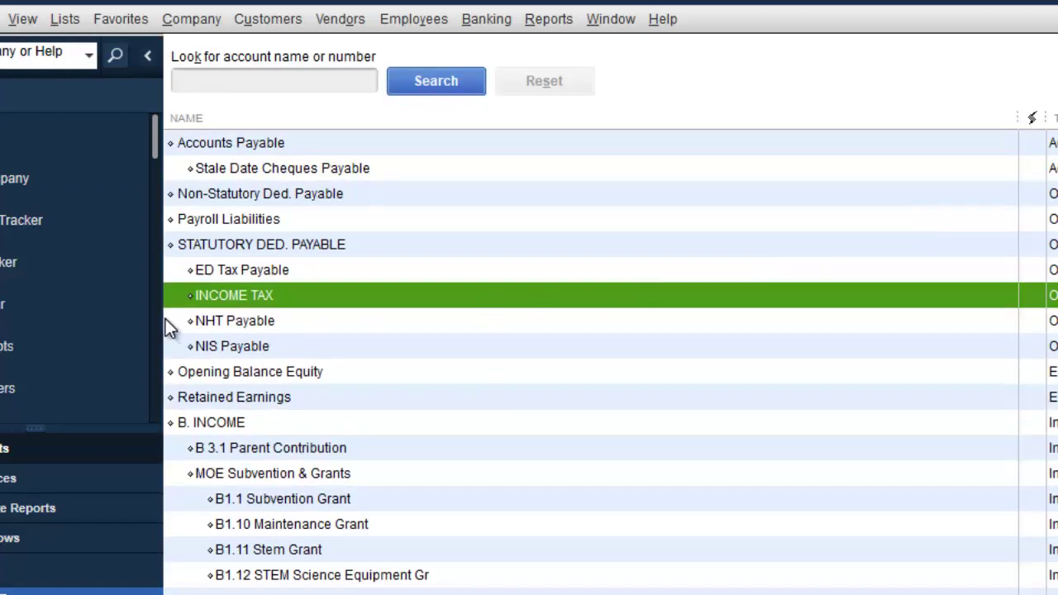
{"action": "left_click", "coordinate": [266, 243]}
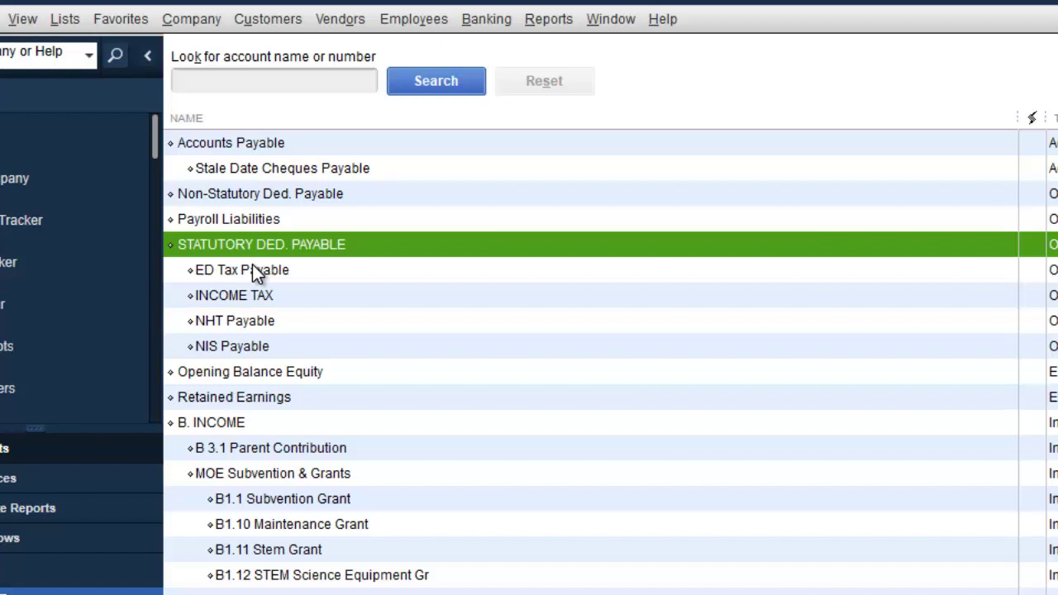
Step: Start another new Other Current Liability account from the account list's context menu
{"action": "right_click", "coordinate": [592, 342]}
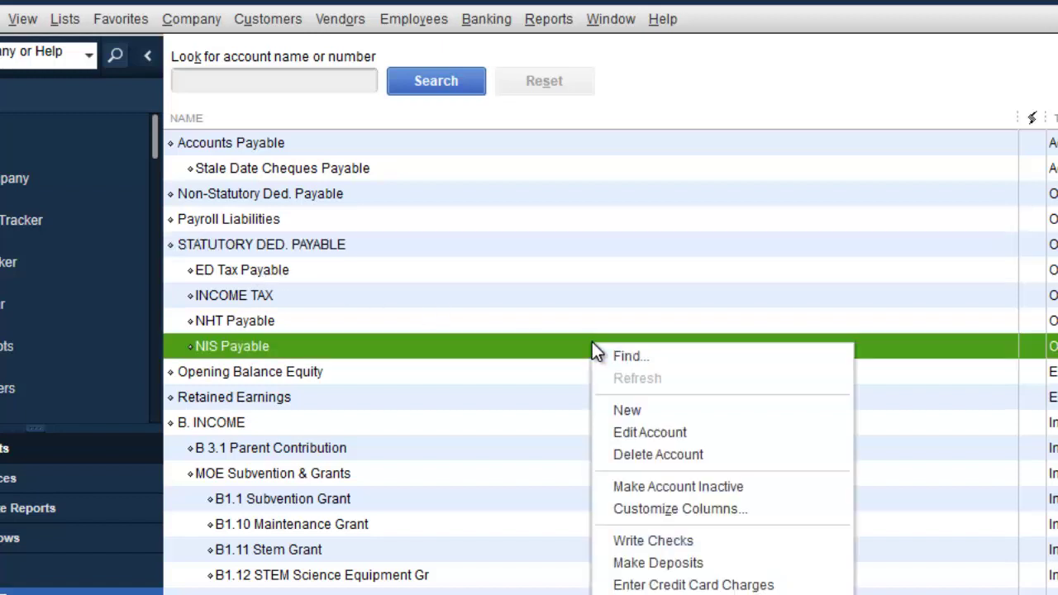
{"action": "left_click", "coordinate": [661, 406]}
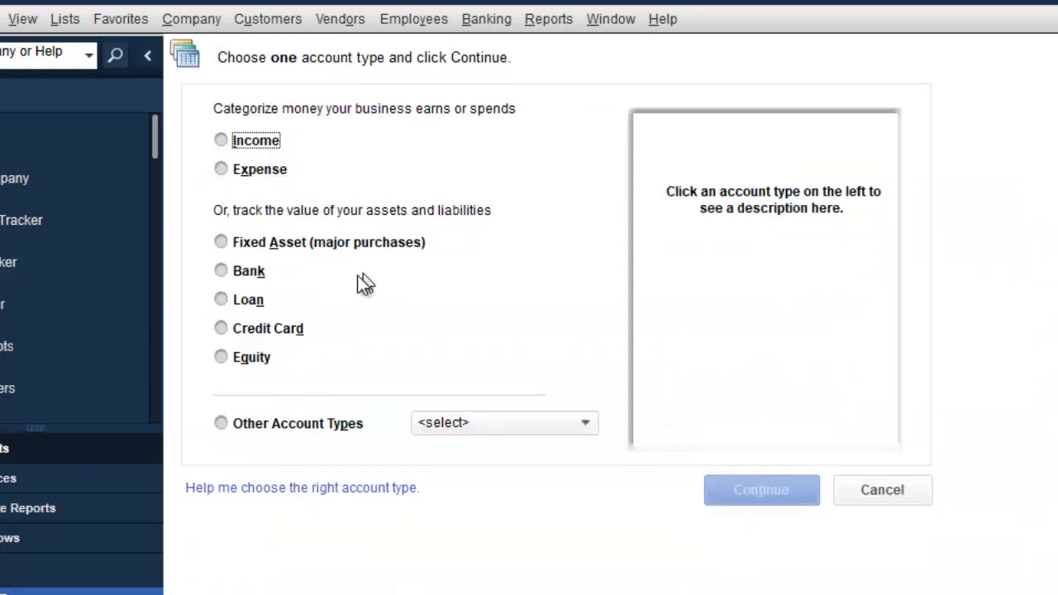
{"action": "left_click", "coordinate": [500, 427]}
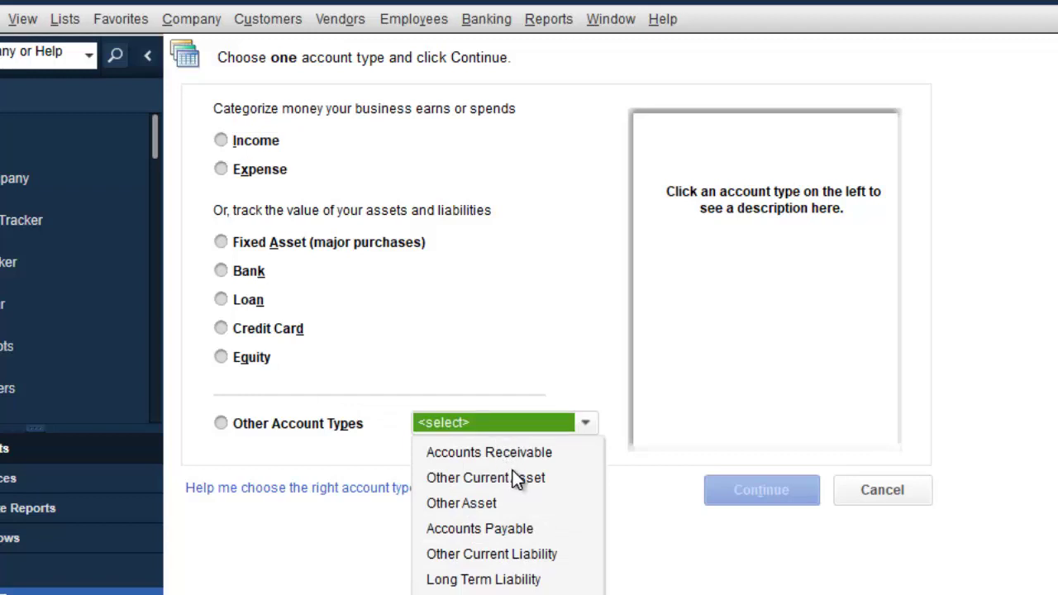
{"action": "left_click", "coordinate": [539, 555]}
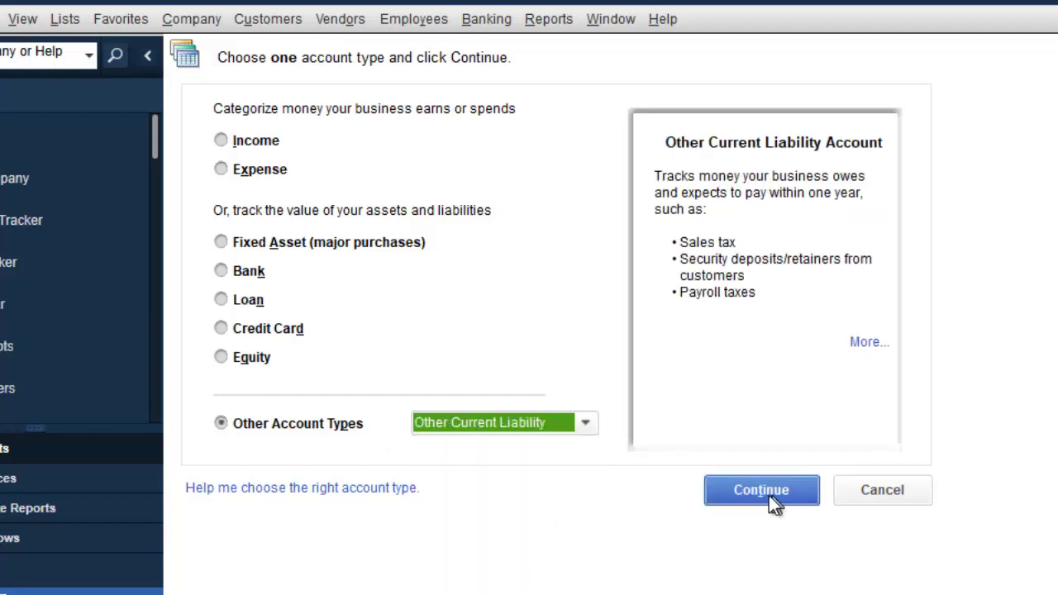
{"action": "left_click", "coordinate": [760, 495]}
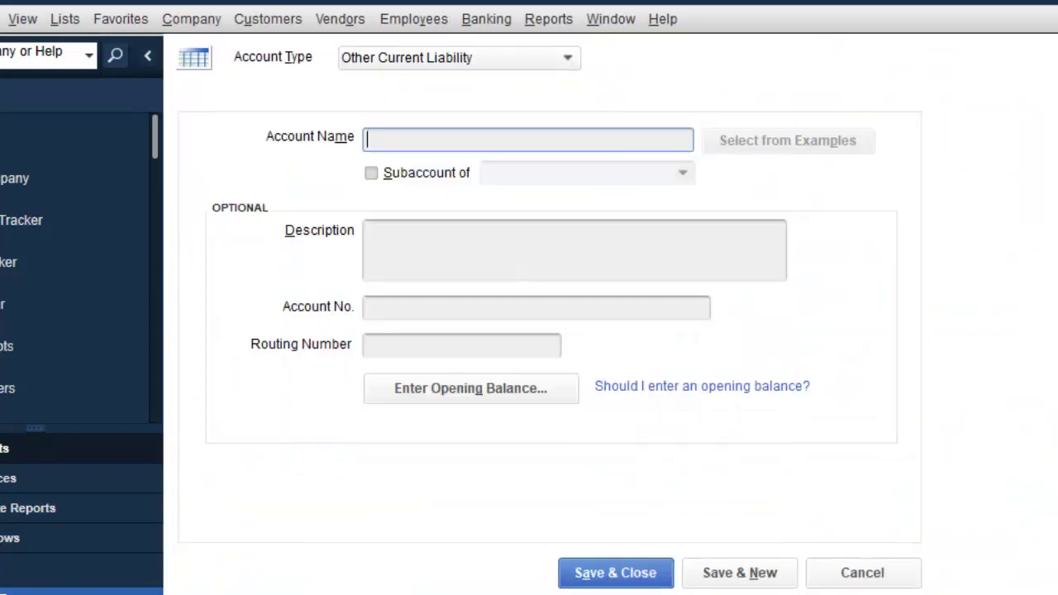
Step: Name it 'Pension Scheme' as a top-level account with Subaccount unticked, and save and close
{"action": "type", "text": "p"}
{"action": "key", "text": "BackSpace"}
{"action": "type", "text": "Pensions"}
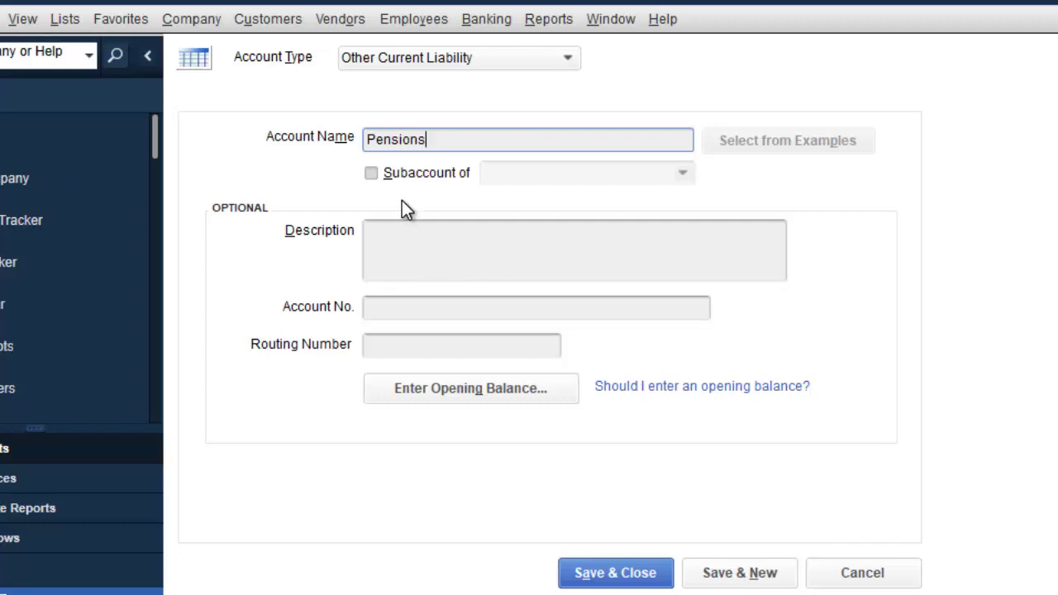
{"action": "key", "text": "BackSpace"}
{"action": "type", "text": "Scheme"}
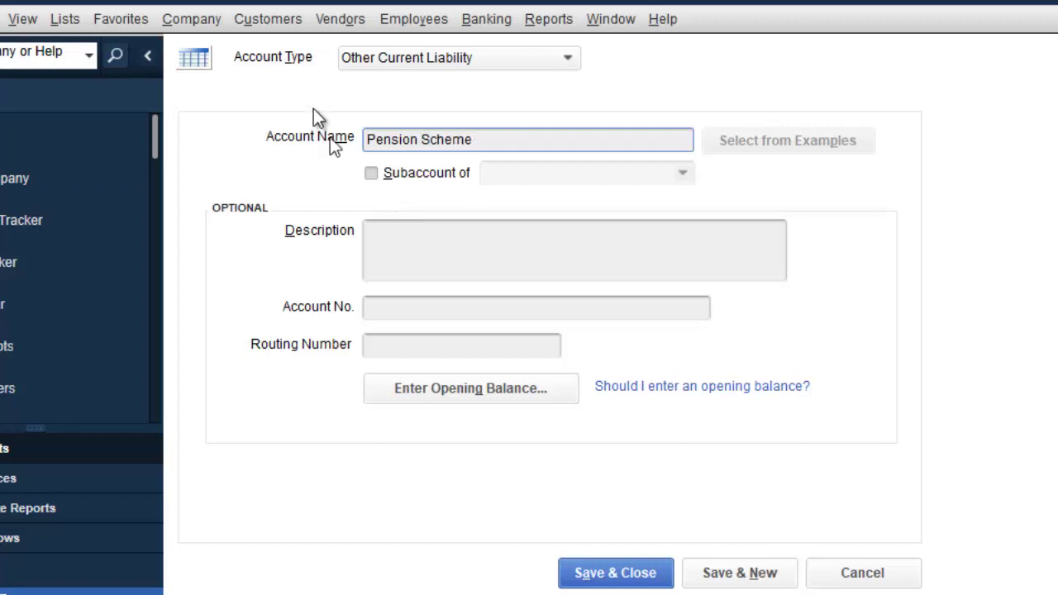
{"action": "left_click", "coordinate": [371, 172]}
{"action": "left_click", "coordinate": [683, 178]}
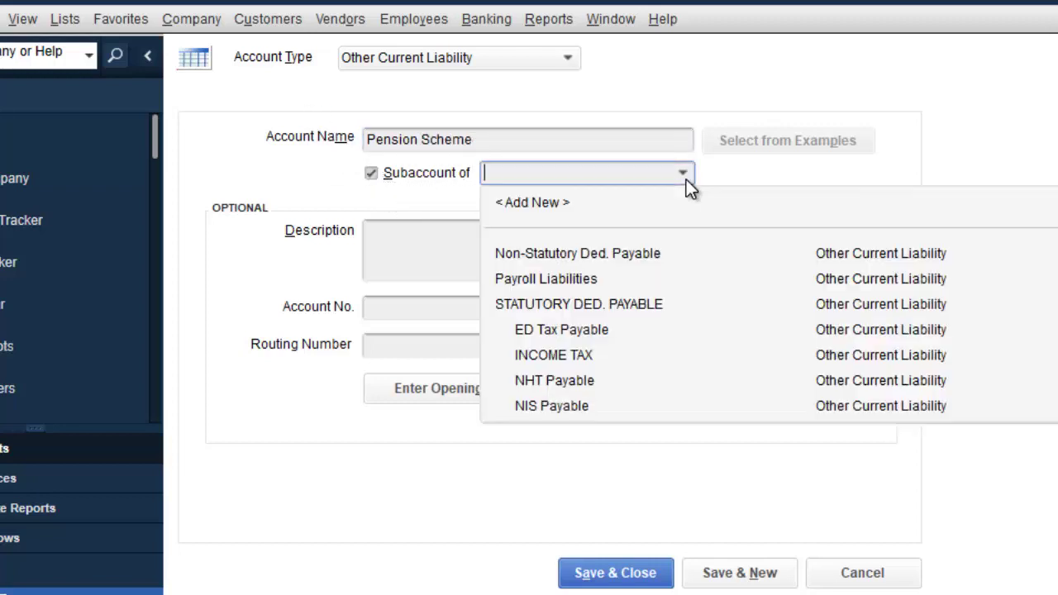
{"action": "left_click", "coordinate": [611, 304]}
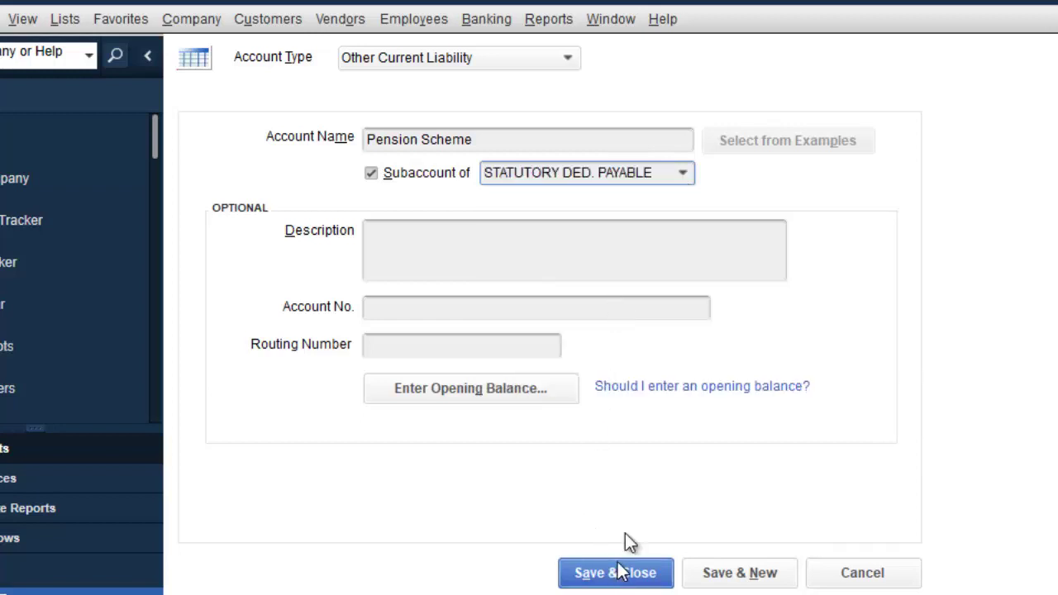
{"action": "left_click", "coordinate": [377, 175]}
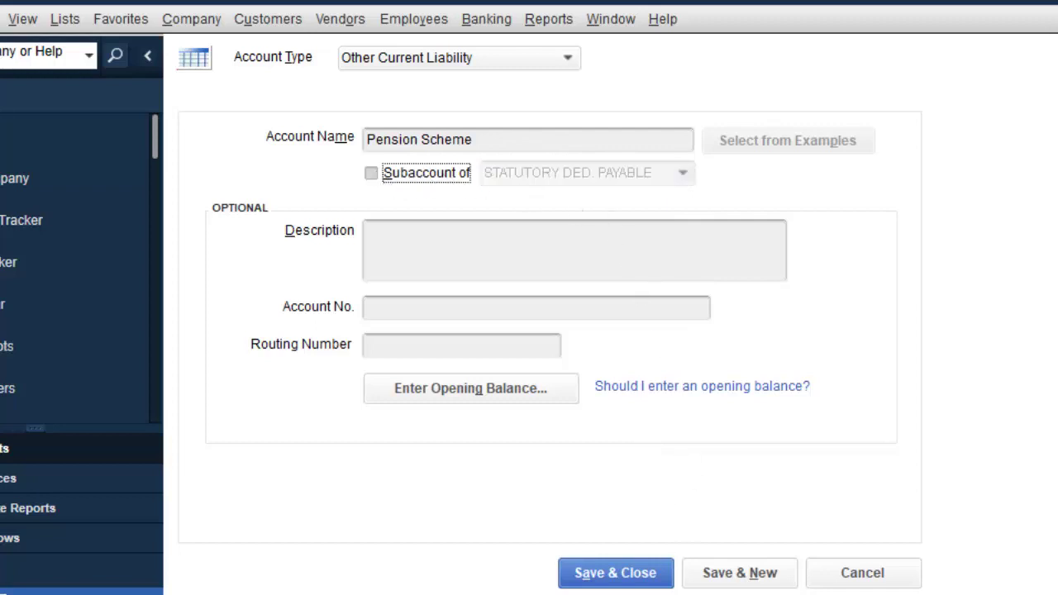
{"action": "left_click", "coordinate": [604, 574]}
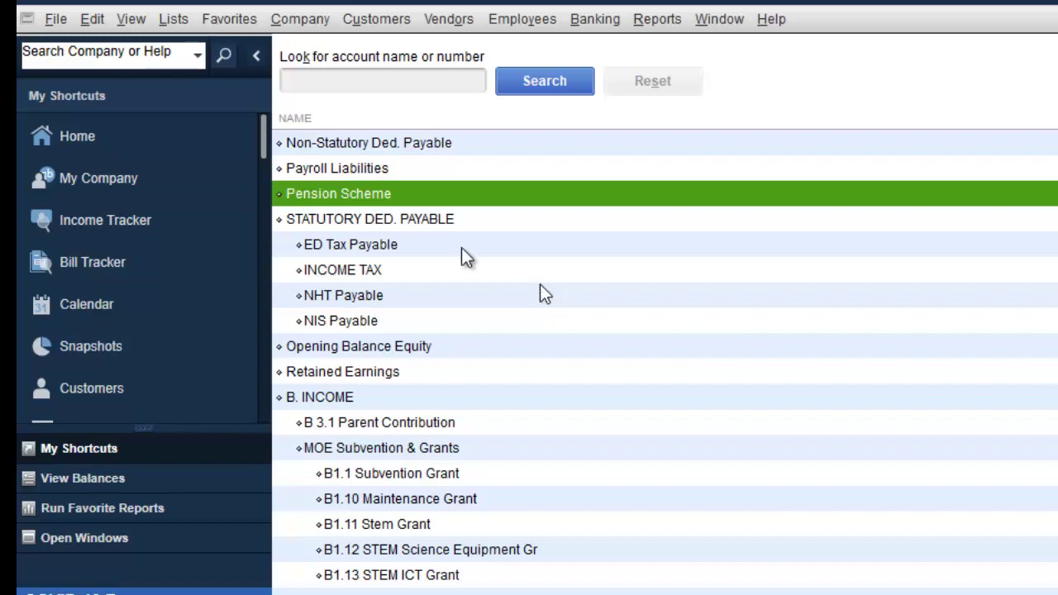
Step: Review the Non-Statutory Ded. Payable account without changes, then bring up the PowerPoint overview slide
{"action": "left_click", "coordinate": [411, 150]}
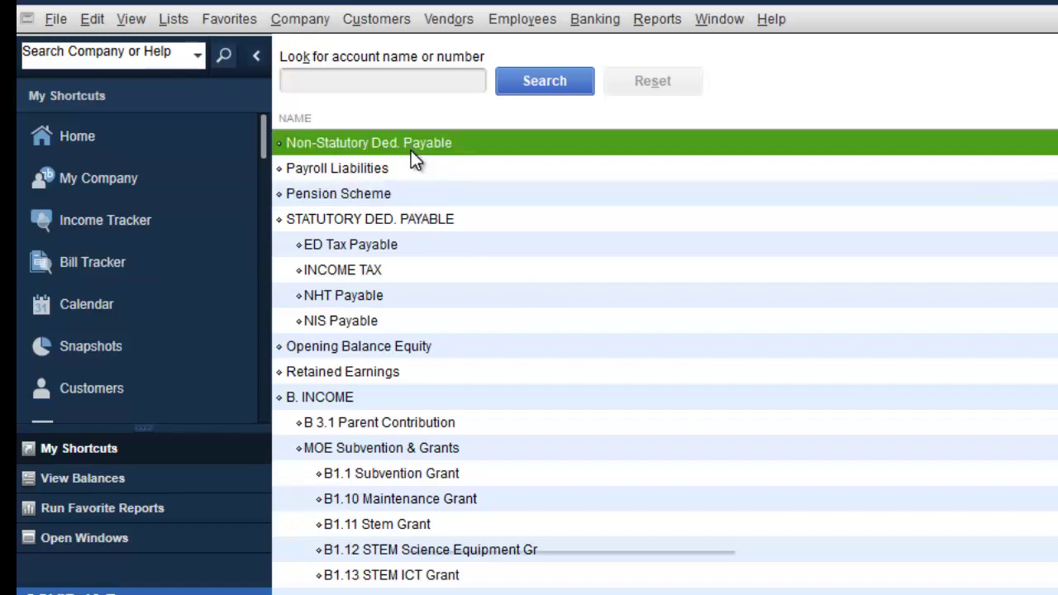
{"action": "right_click", "coordinate": [411, 151]}
{"action": "left_click", "coordinate": [476, 249]}
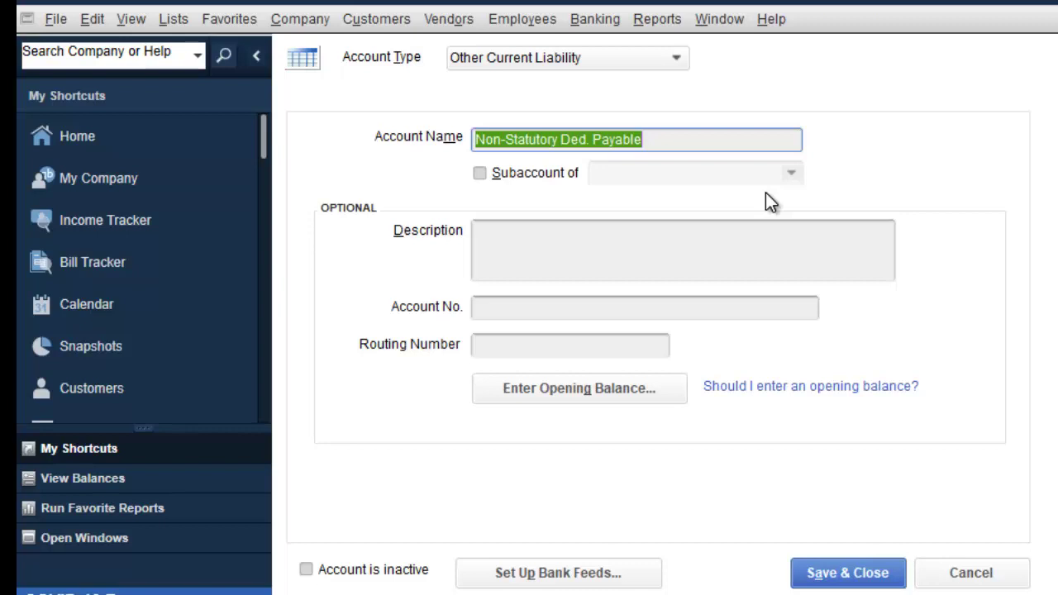
{"action": "left_click", "coordinate": [854, 573]}
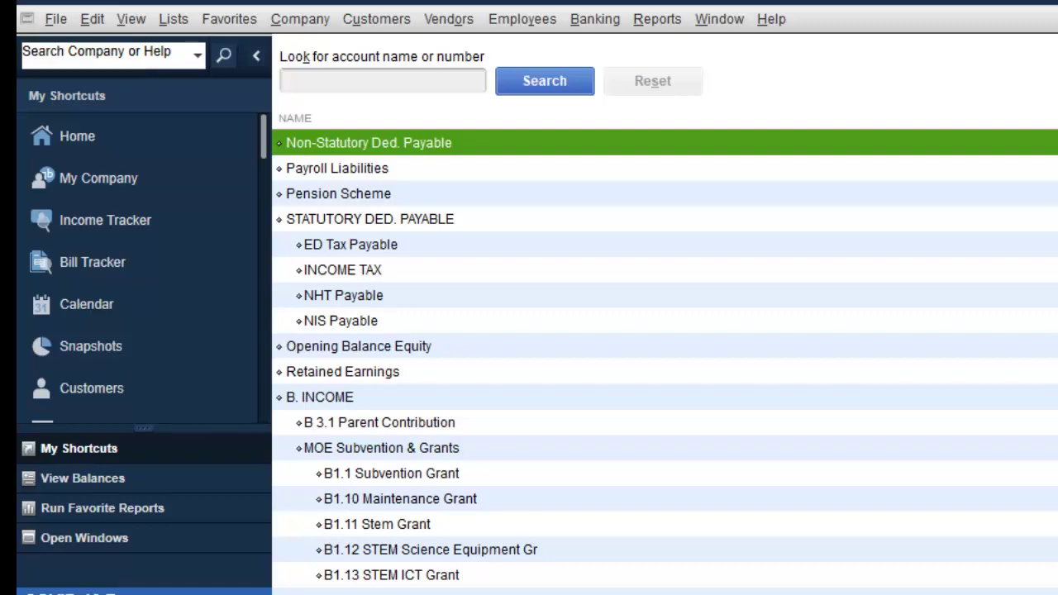
{"action": "key", "text": "alt+Tab"}
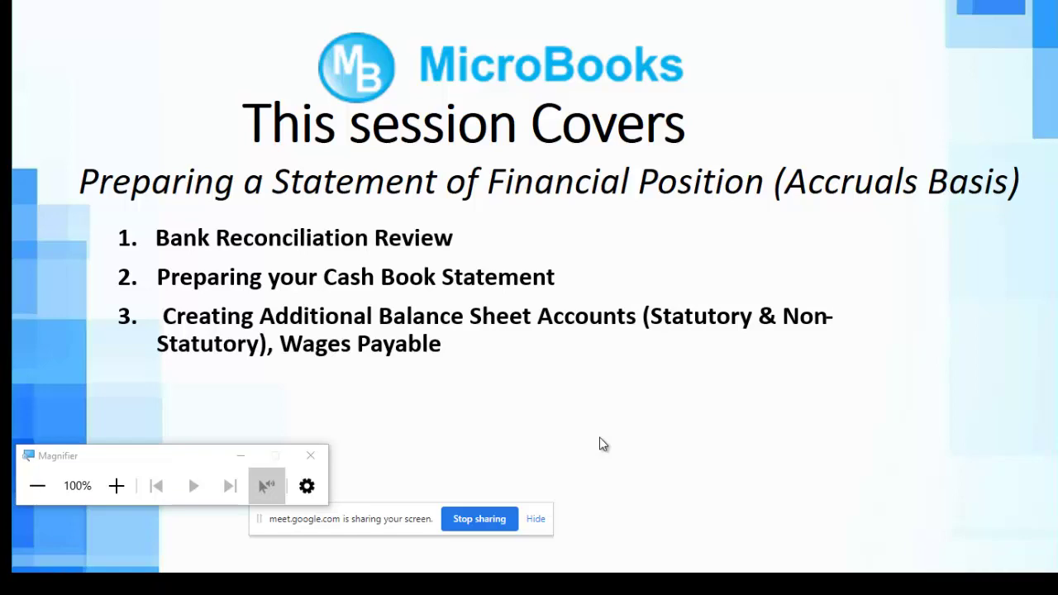
Step: Switch from the PowerPoint slide back to the QuickBooks Chart of Accounts
{"action": "key", "text": "alt+Tab"}
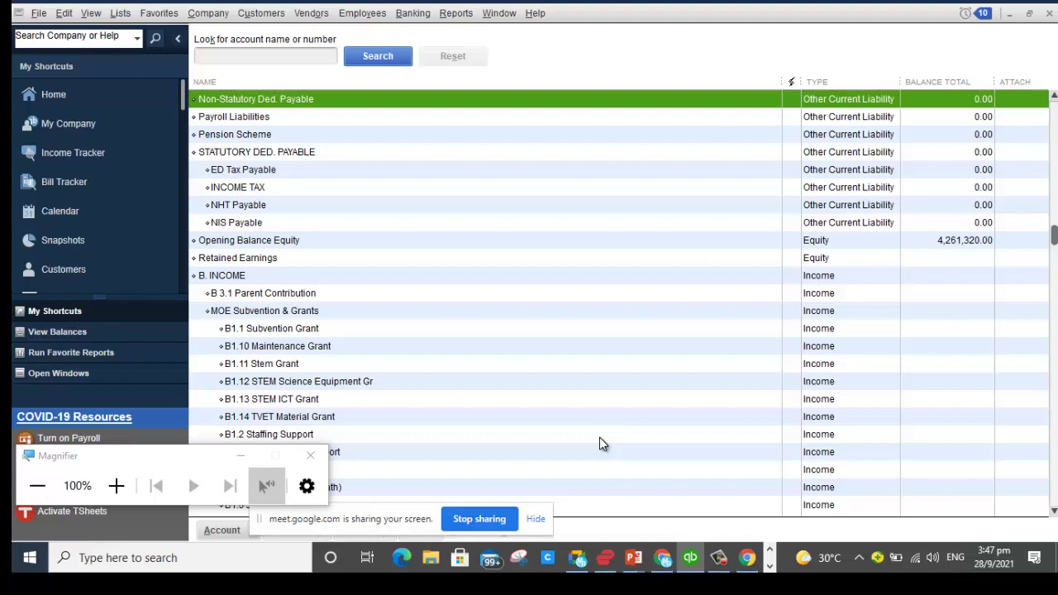
Step: Create an Other Current Liability account named 'WAGES PAYABLE' in the chart of accounts
{"action": "right_click", "coordinate": [409, 224]}
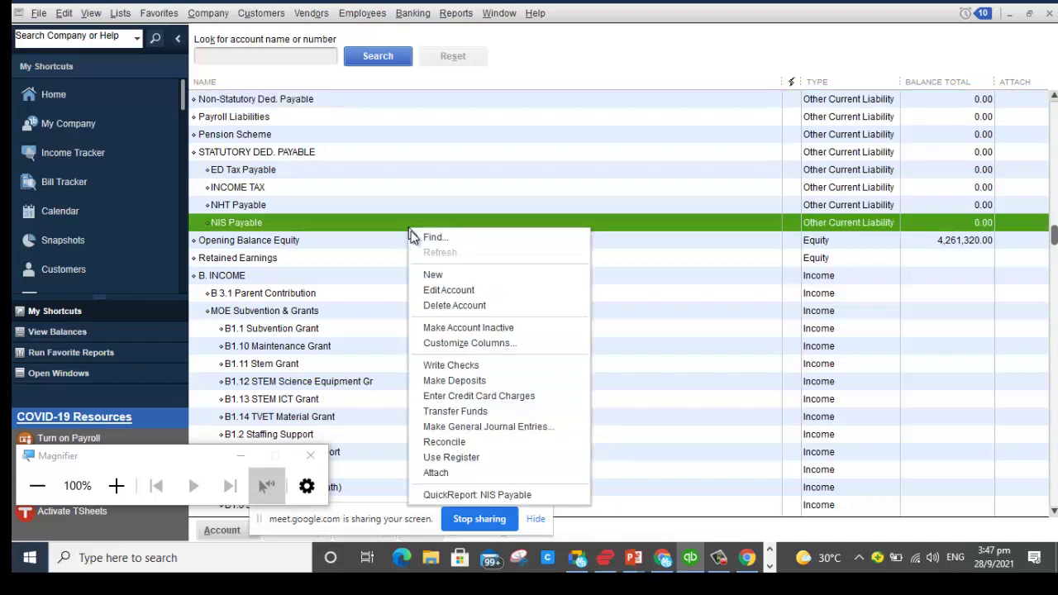
{"action": "left_click", "coordinate": [452, 281]}
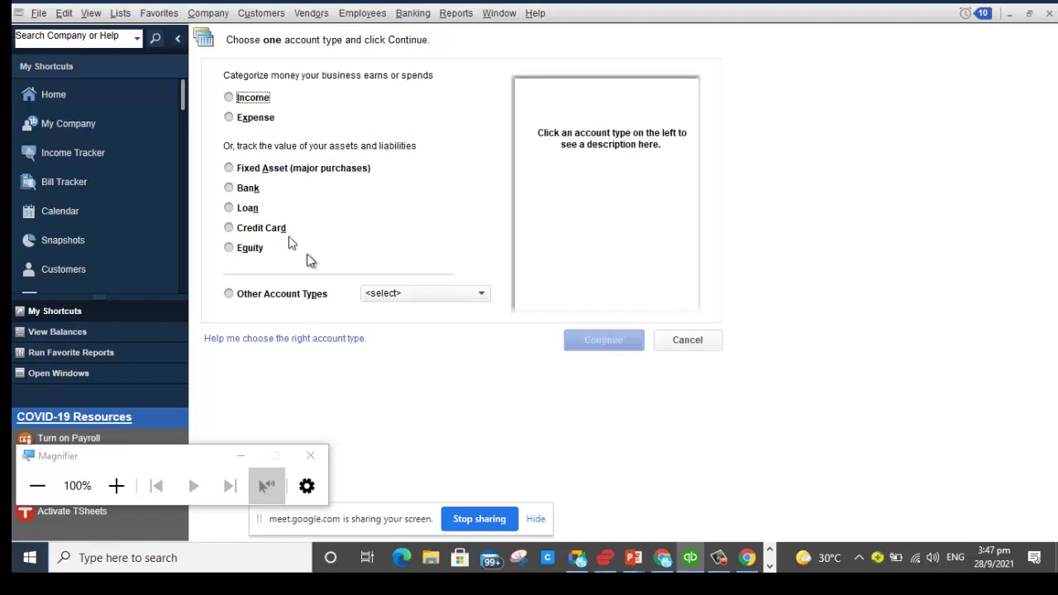
{"action": "left_click", "coordinate": [266, 295]}
{"action": "left_click", "coordinate": [400, 296]}
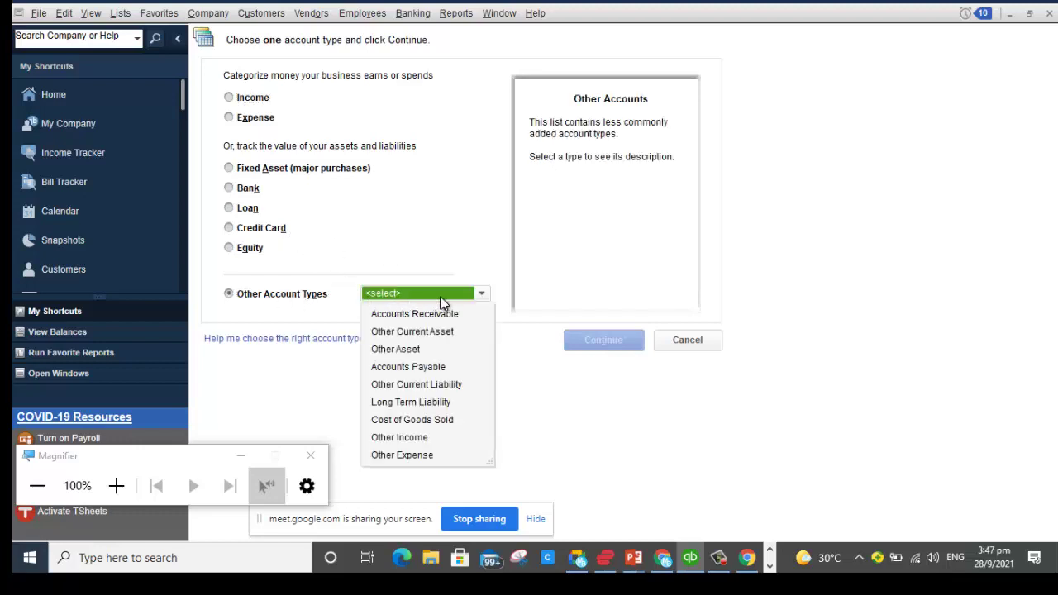
{"action": "left_click", "coordinate": [446, 384]}
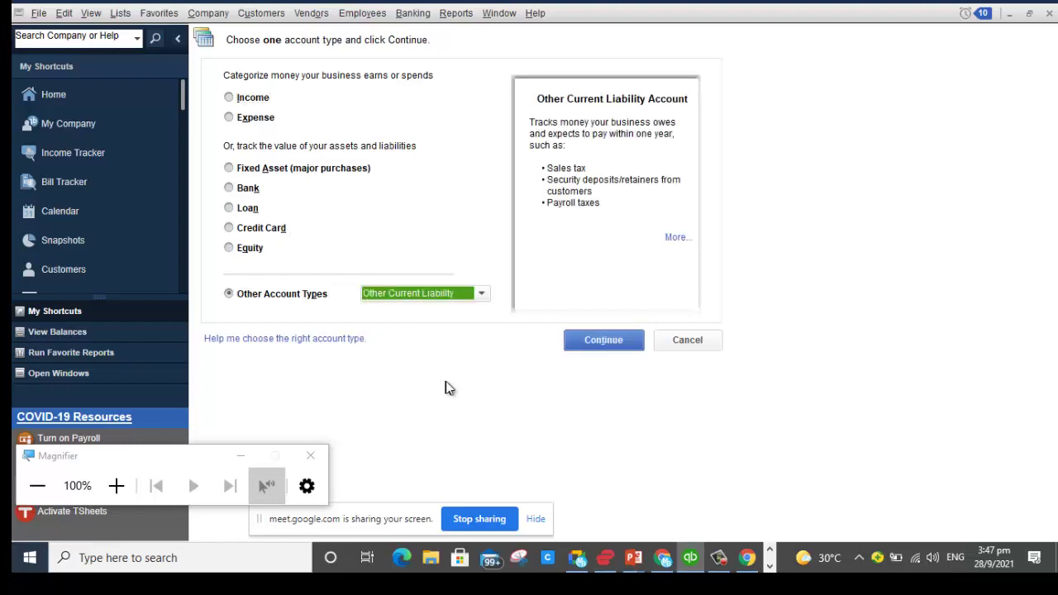
{"action": "left_click", "coordinate": [613, 345]}
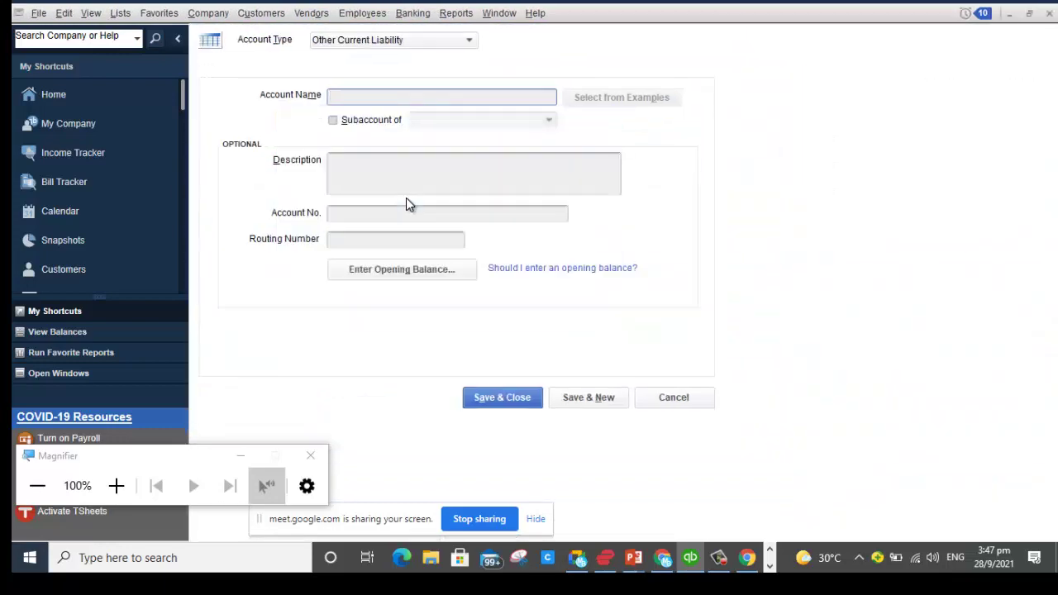
{"action": "type", "text": "WAGES PAYABLE"}
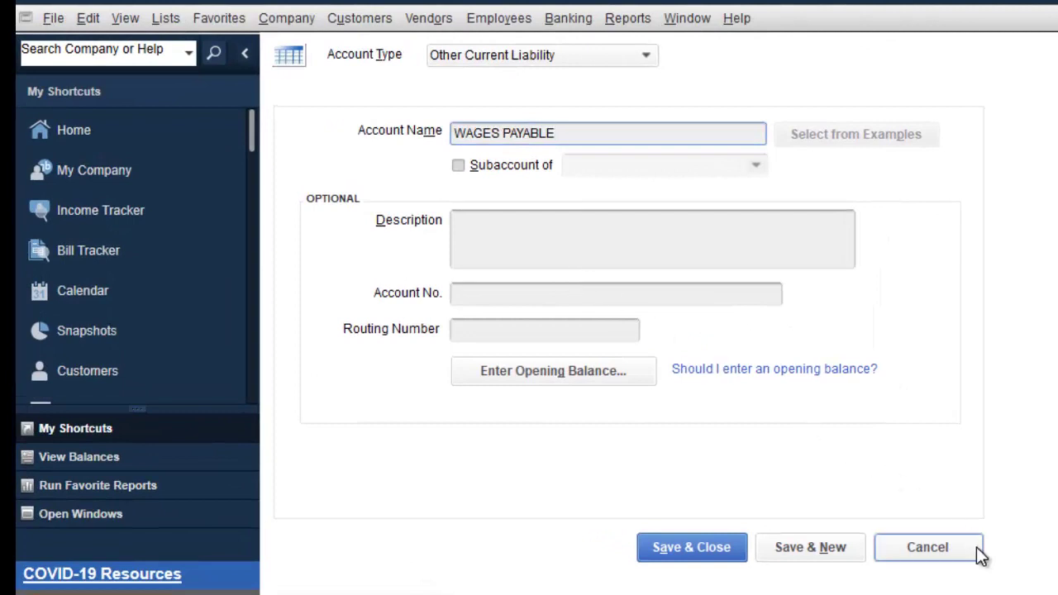
{"action": "left_click", "coordinate": [707, 559]}
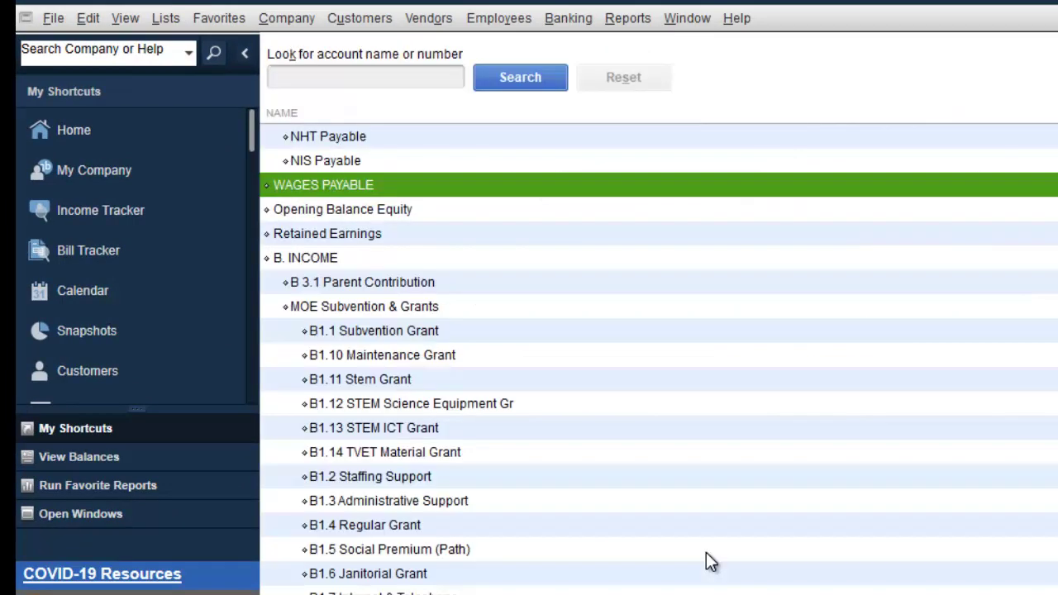
Step: Advance the slide to show 'Making Adjusting Journal Entries for Payroll', then return to QuickBooks
{"action": "key", "text": "alt+Tab"}
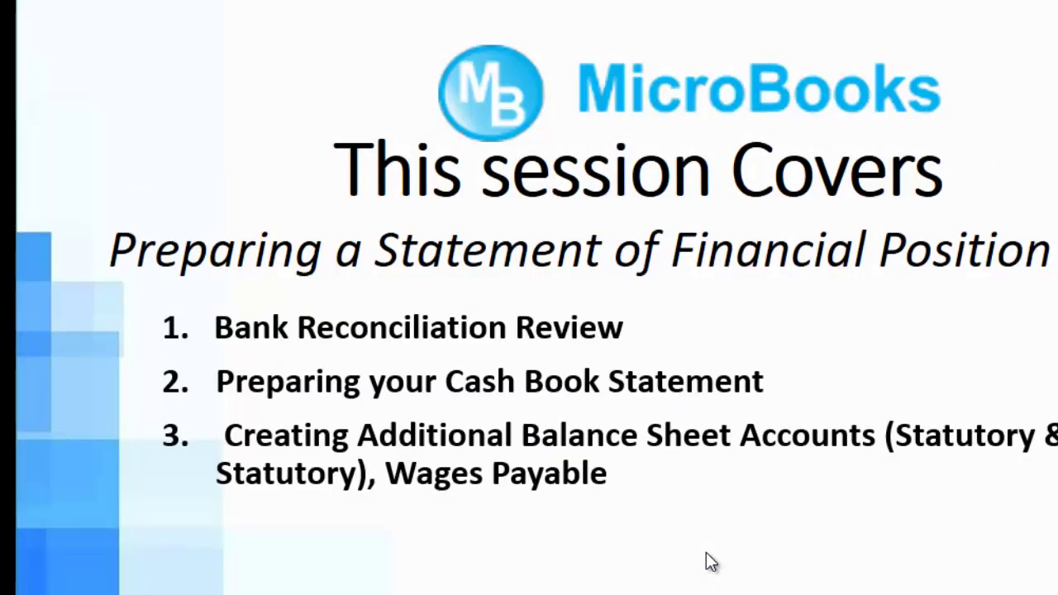
{"action": "left_click", "coordinate": [709, 562]}
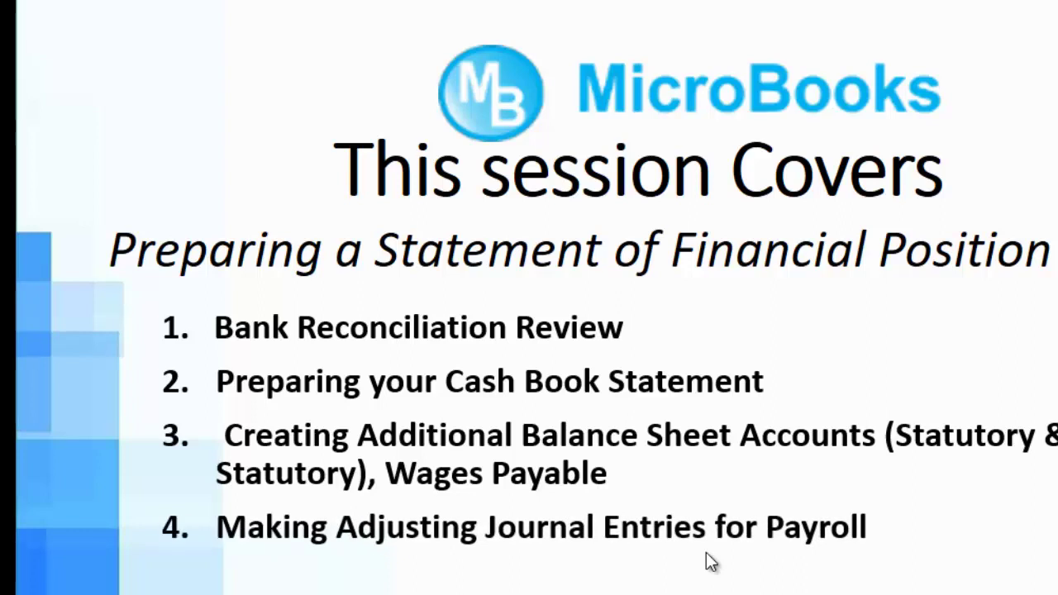
{"action": "key", "text": "alt+Tab"}
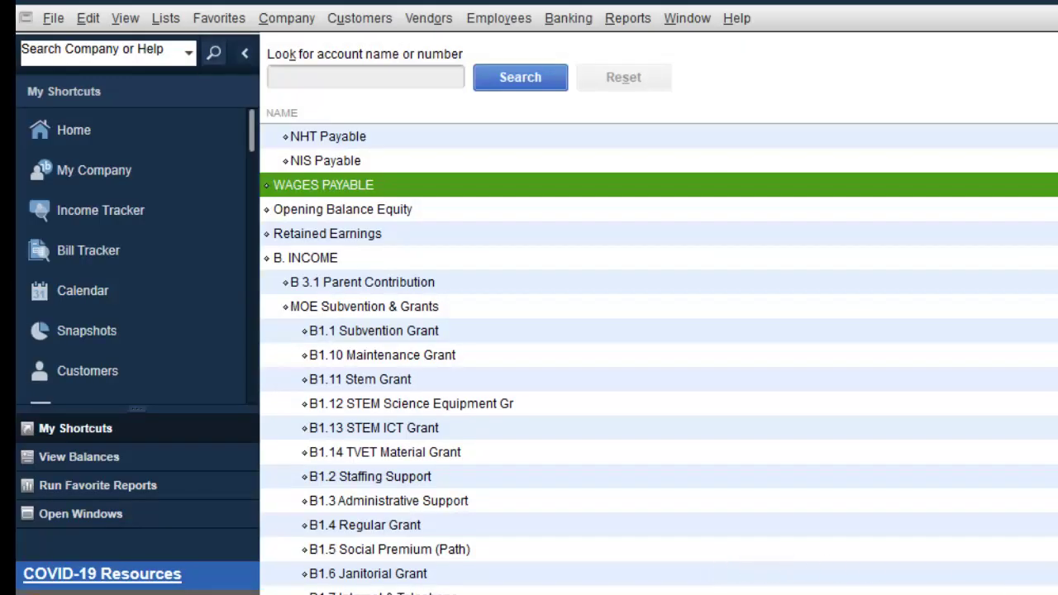
{"action": "scroll", "coordinate": [659, 360], "scroll_direction": "up", "scroll_amount": 3}
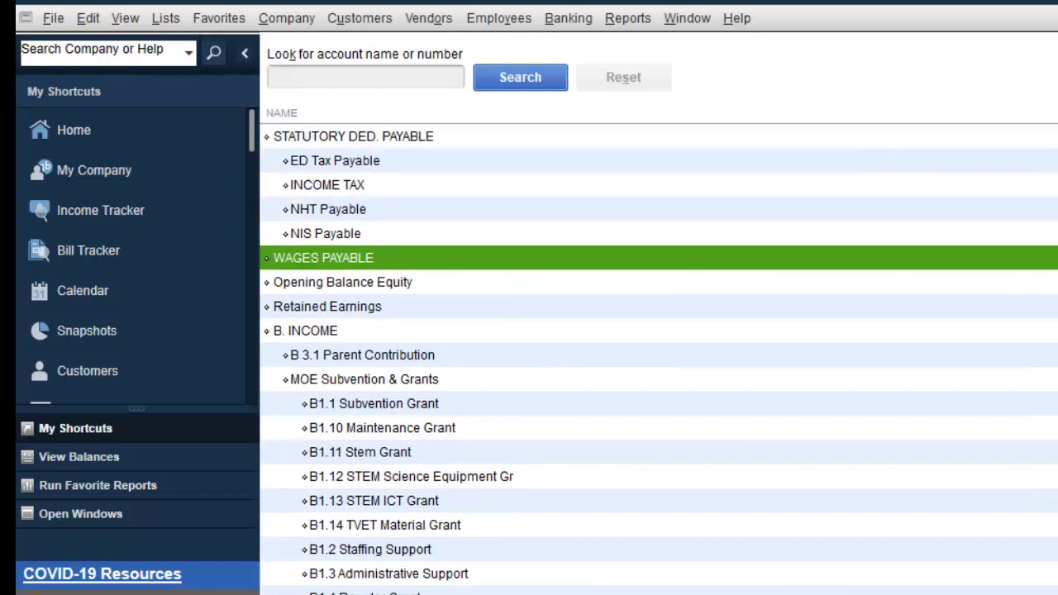
{"action": "scroll", "coordinate": [659, 360], "scroll_direction": "up", "scroll_amount": 3}
{"action": "scroll", "coordinate": [659, 360], "scroll_direction": "up", "scroll_amount": 1}
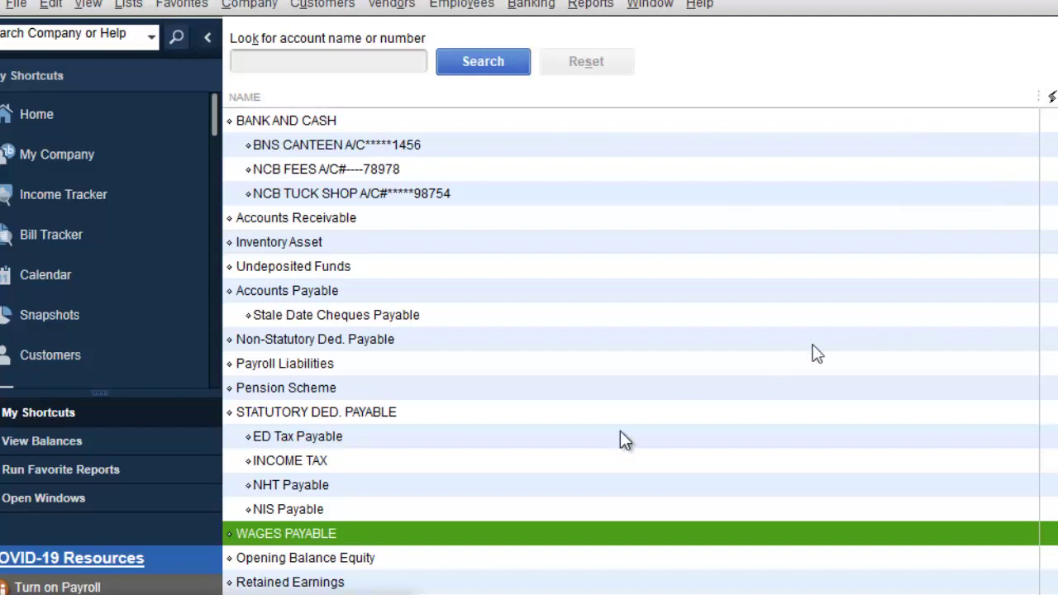
Step: Add an 'Academic Staff' Other Current Liability account nested under WAGES PAYABLE
{"action": "right_click", "coordinate": [456, 515]}
{"action": "left_click", "coordinate": [576, 200]}
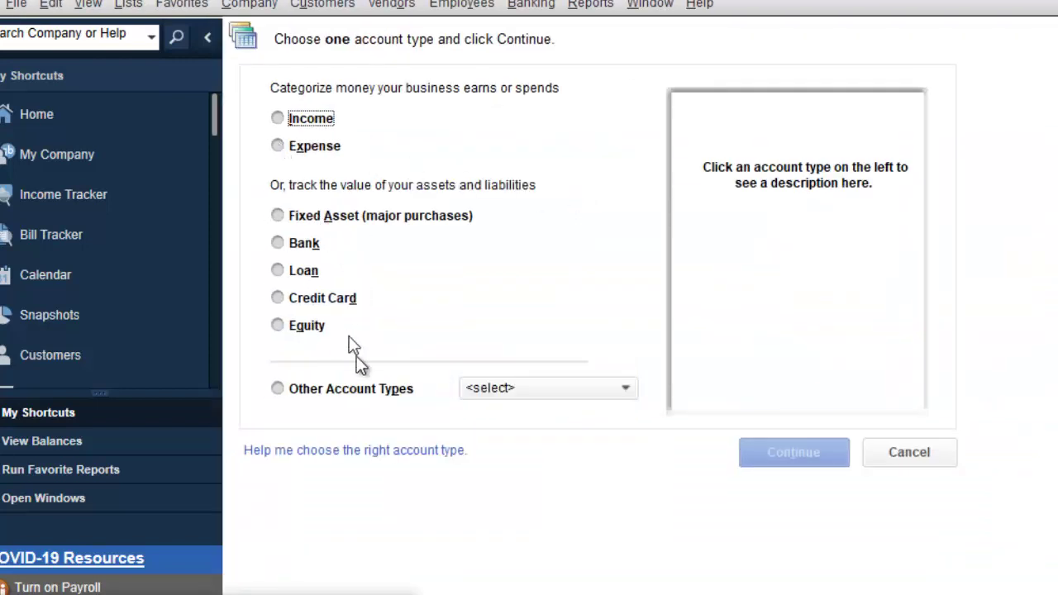
{"action": "left_click", "coordinate": [293, 386]}
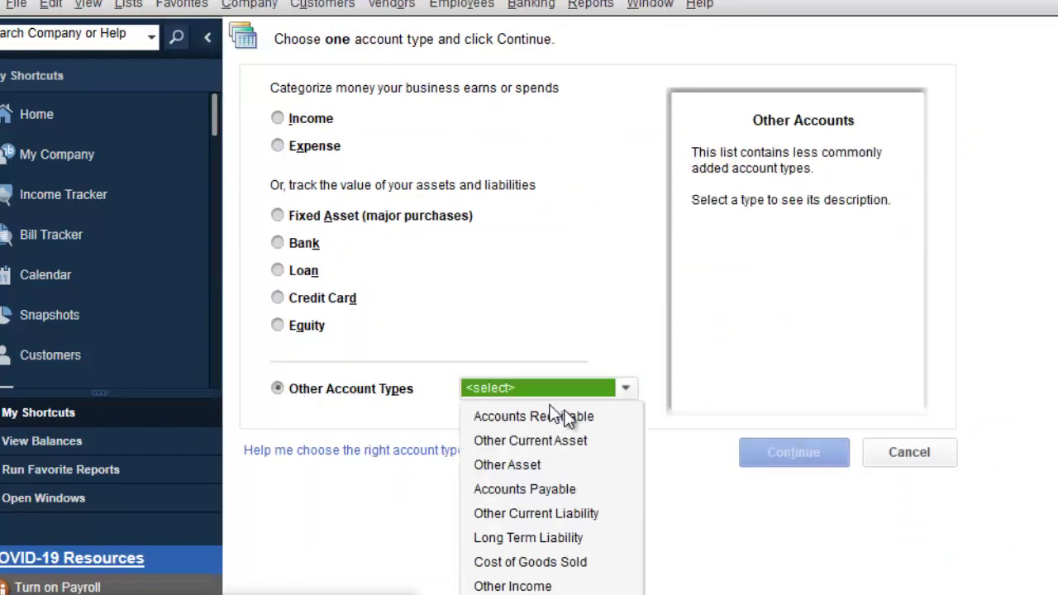
{"action": "left_click", "coordinate": [560, 514]}
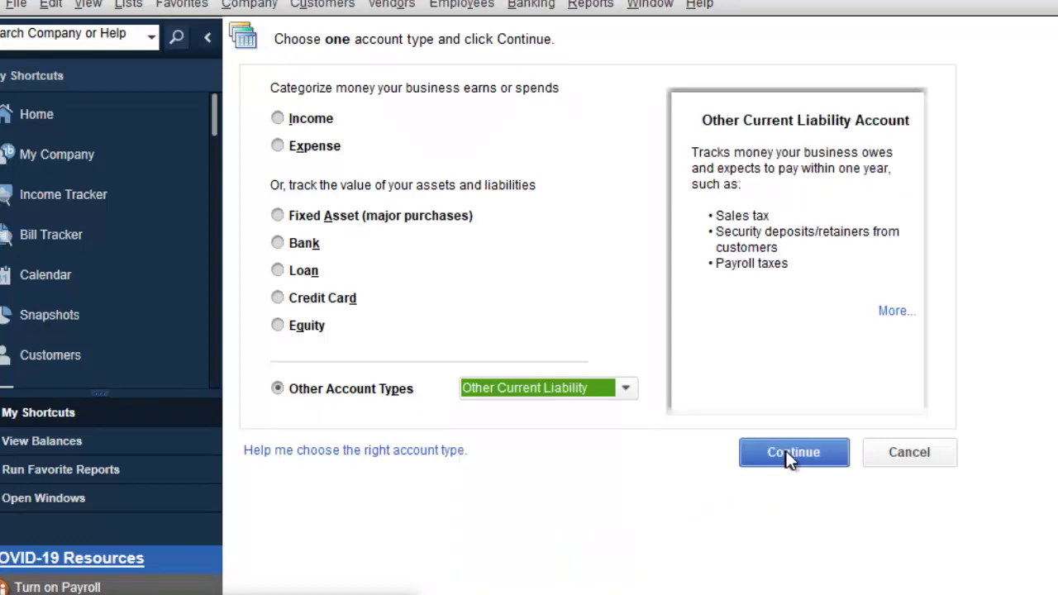
{"action": "left_click", "coordinate": [786, 453]}
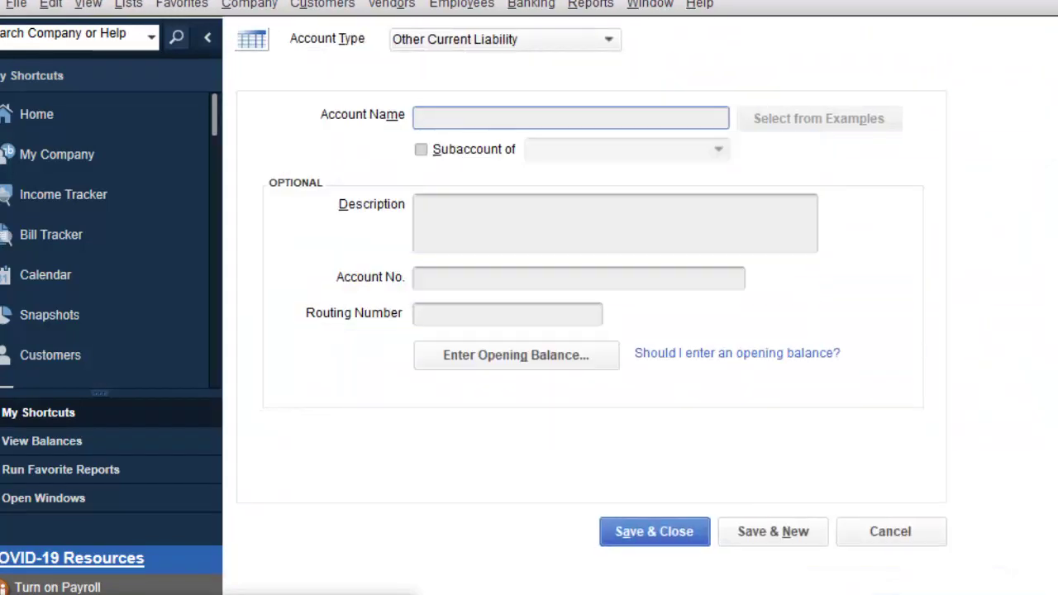
{"action": "type", "text": "Academic Staff"}
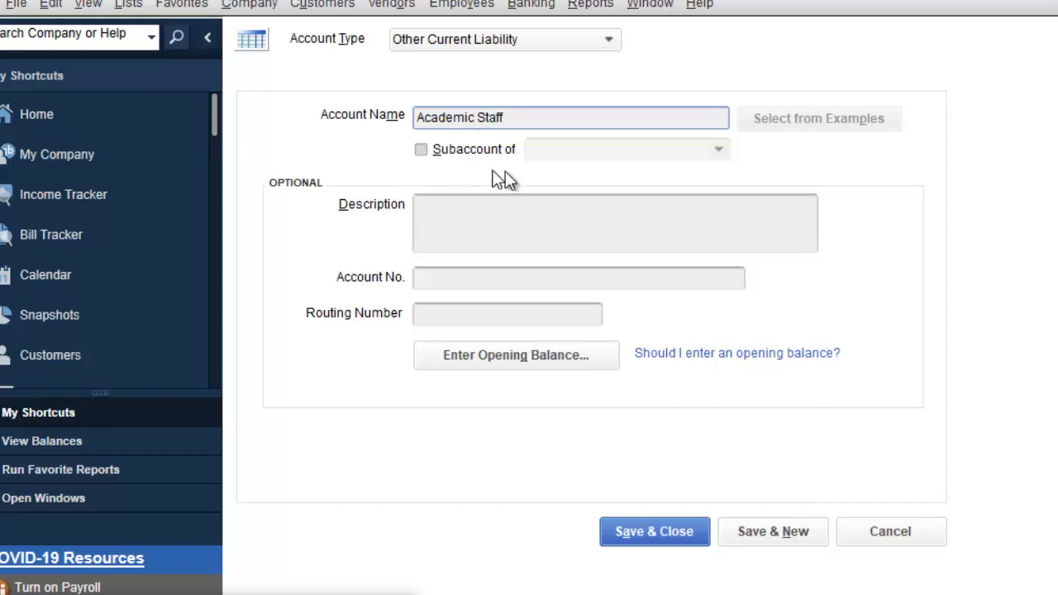
{"action": "left_click", "coordinate": [469, 153]}
{"action": "left_click", "coordinate": [720, 152]}
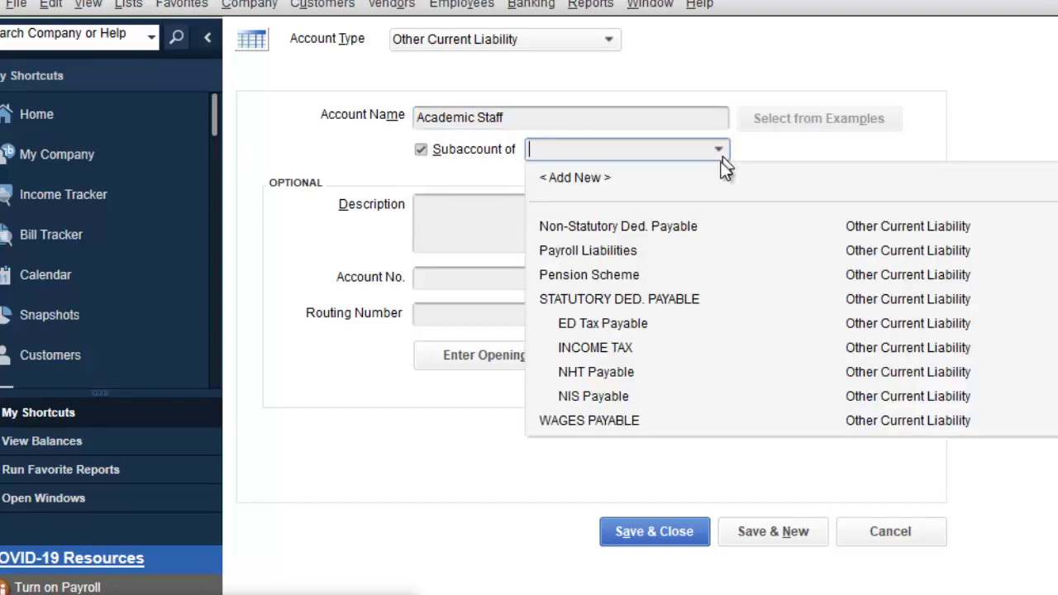
{"action": "left_click", "coordinate": [602, 420]}
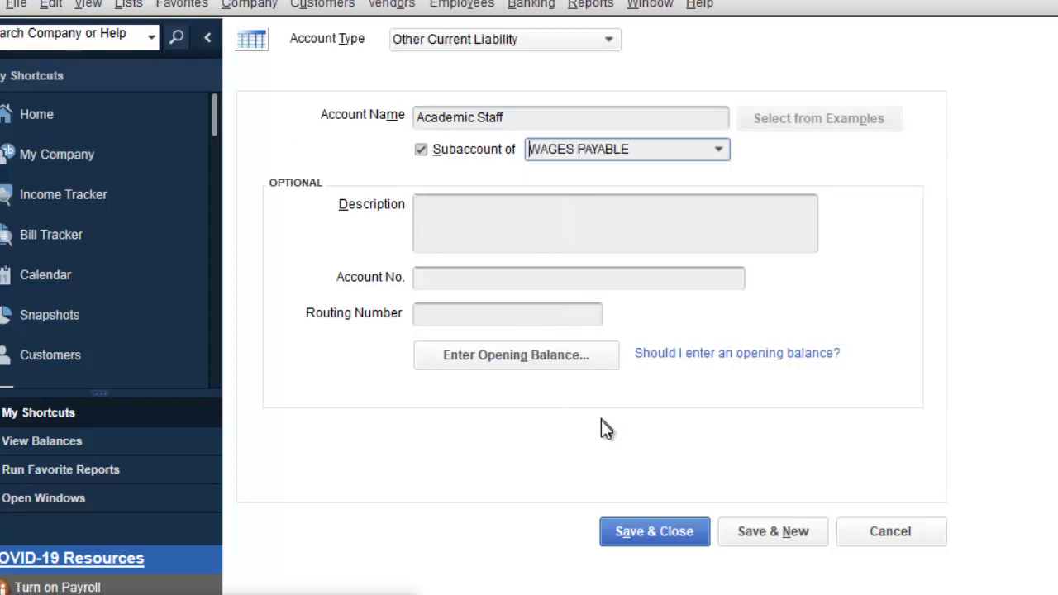
{"action": "left_click", "coordinate": [643, 530]}
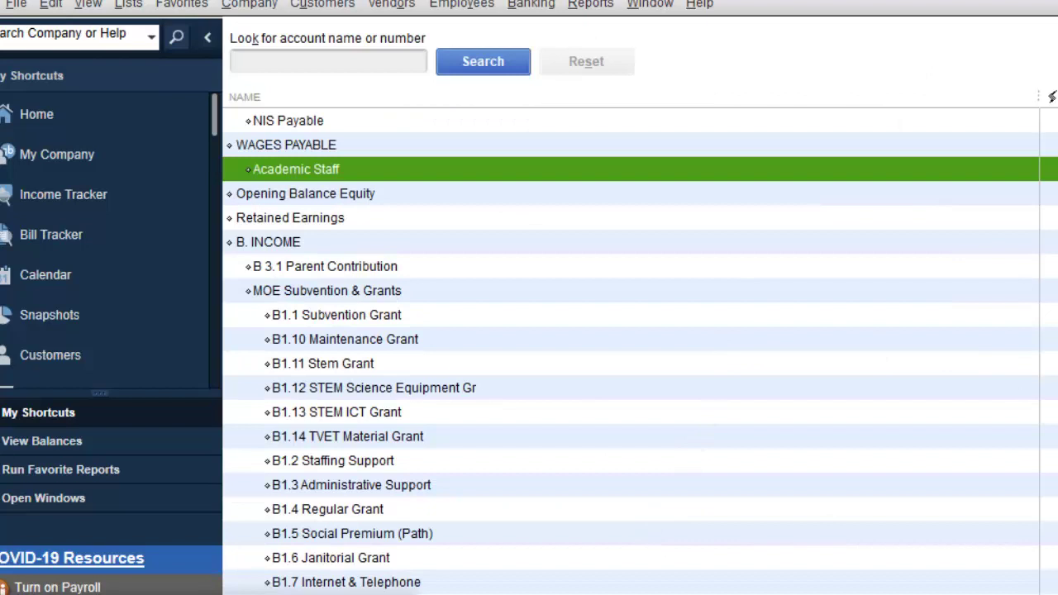
{"action": "scroll", "coordinate": [640, 351], "scroll_direction": "up", "scroll_amount": 3}
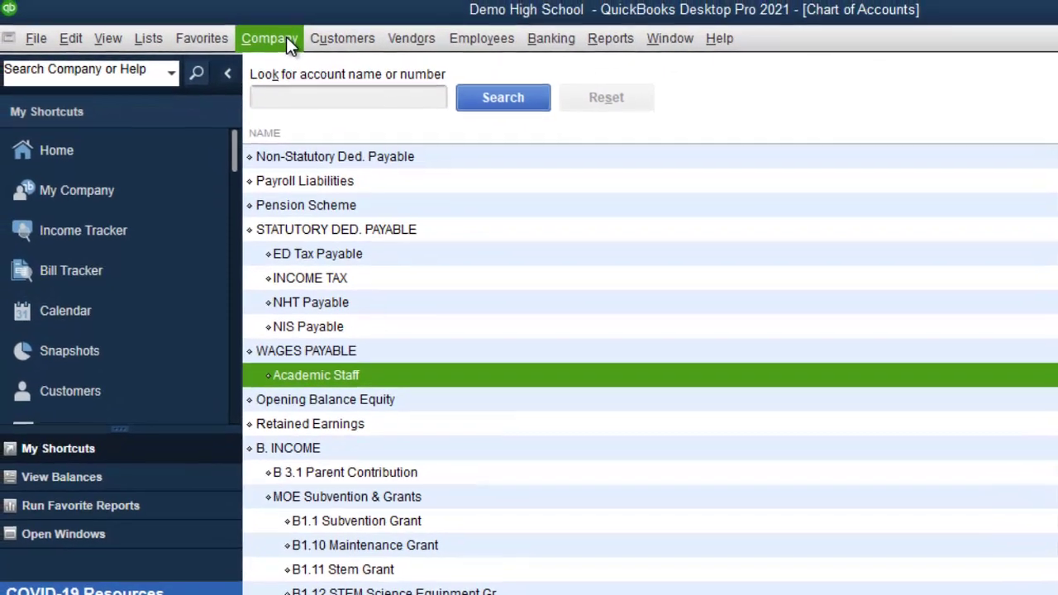
Step: Start general journal entry JV003 dated 30/09/2021, dismissing the numbering notice
{"action": "left_click", "coordinate": [266, 6]}
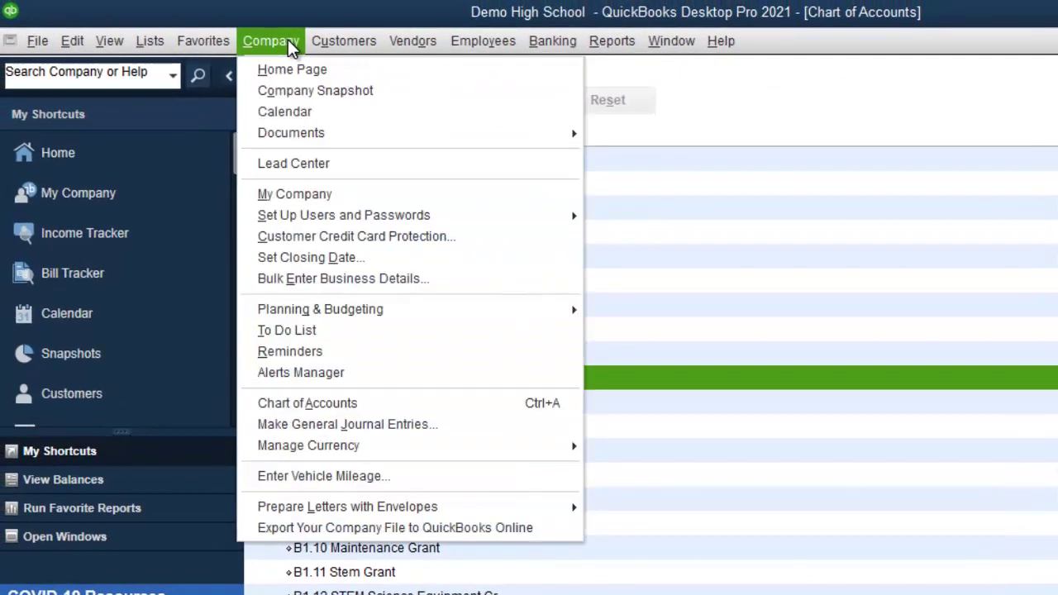
{"action": "left_click", "coordinate": [372, 425]}
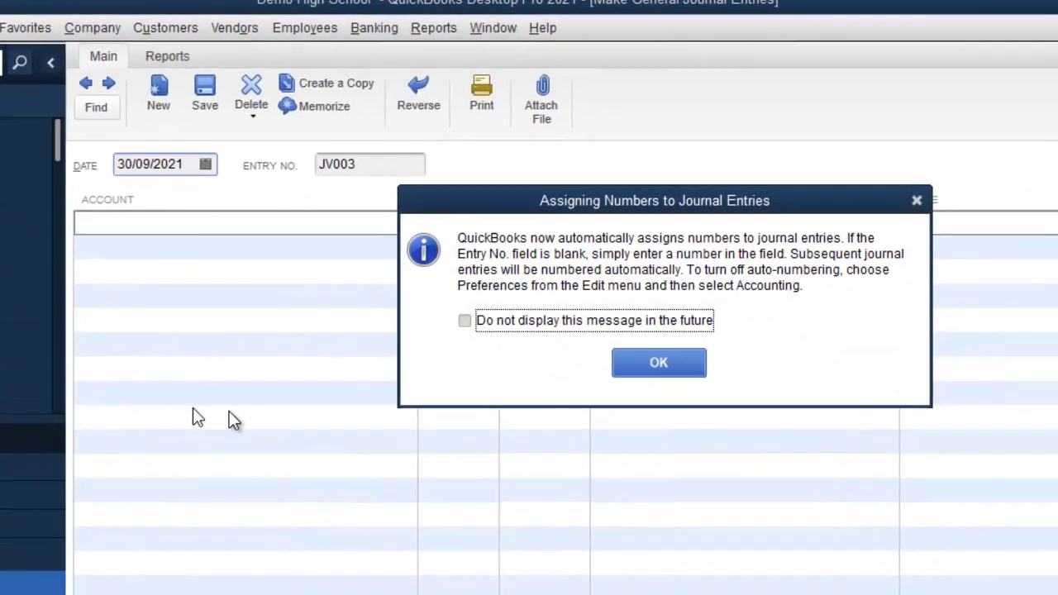
{"action": "left_click", "coordinate": [686, 367]}
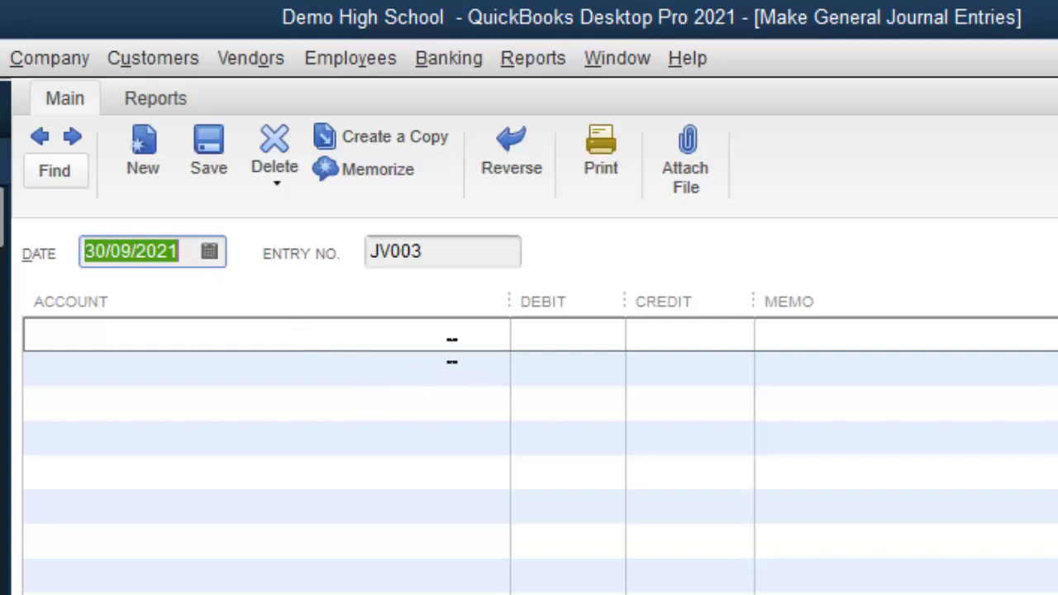
{"action": "left_click", "coordinate": [451, 343]}
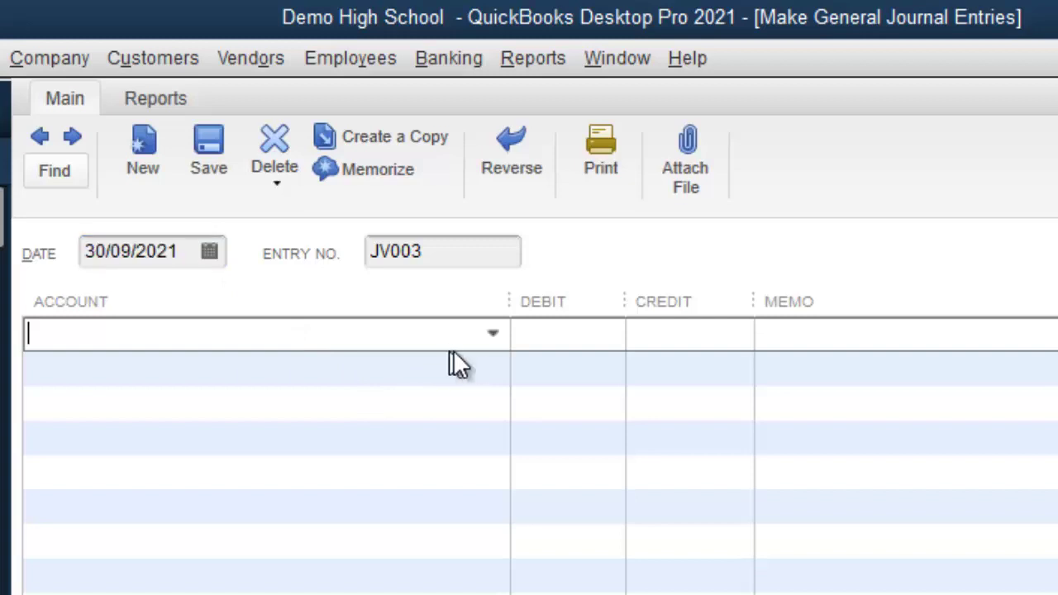
Step: Enter a 2,000,000.00 debit to EXPENDITURE:COMPENSATION on JV003's first line
{"action": "left_click", "coordinate": [492, 342]}
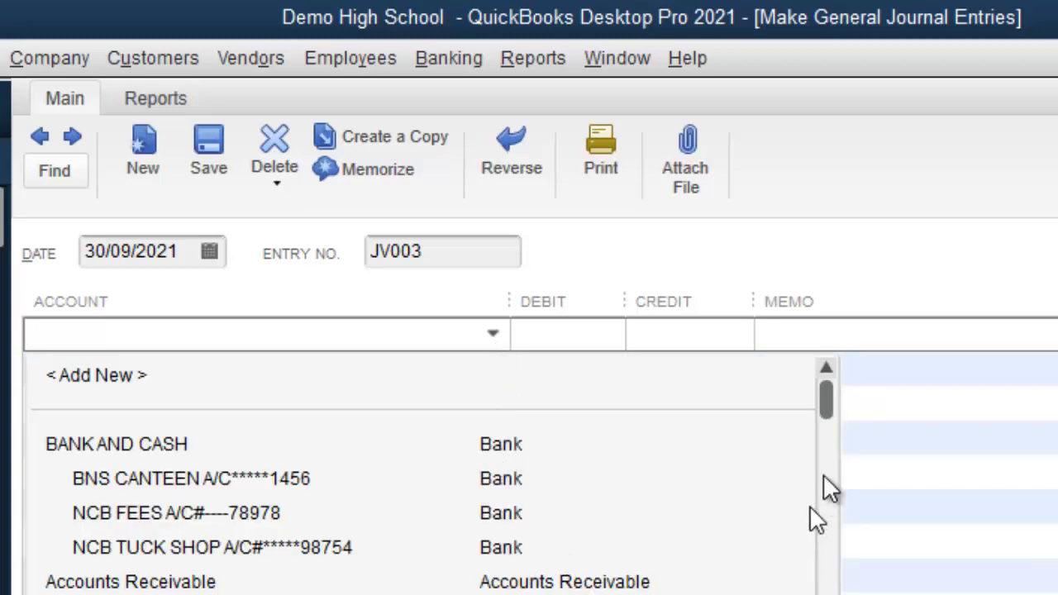
{"action": "left_click_drag", "start_coordinate": [826, 400], "coordinate": [798, 594]}
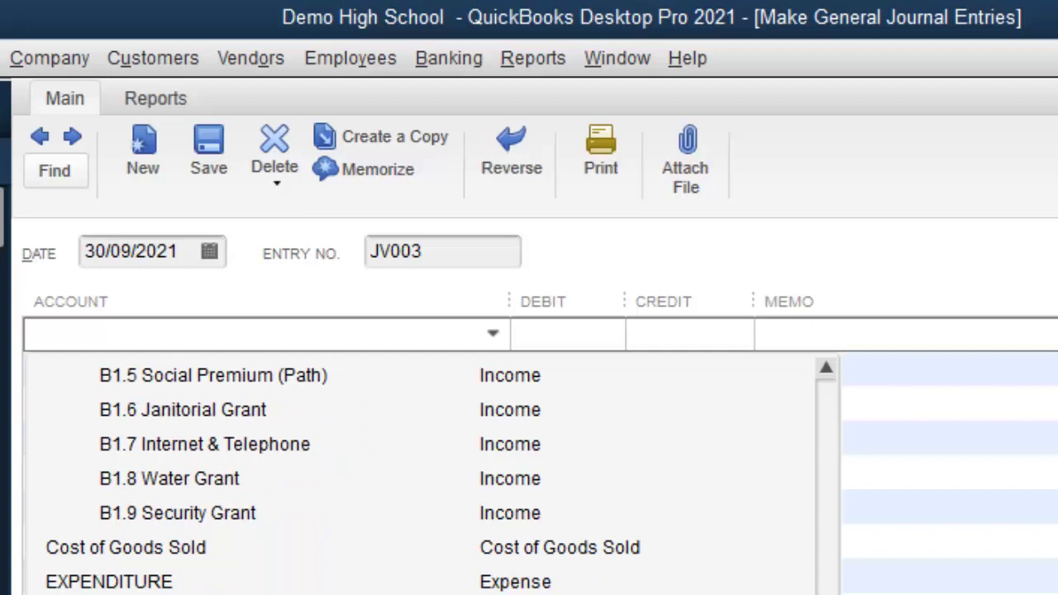
{"action": "left_click", "coordinate": [323, 594]}
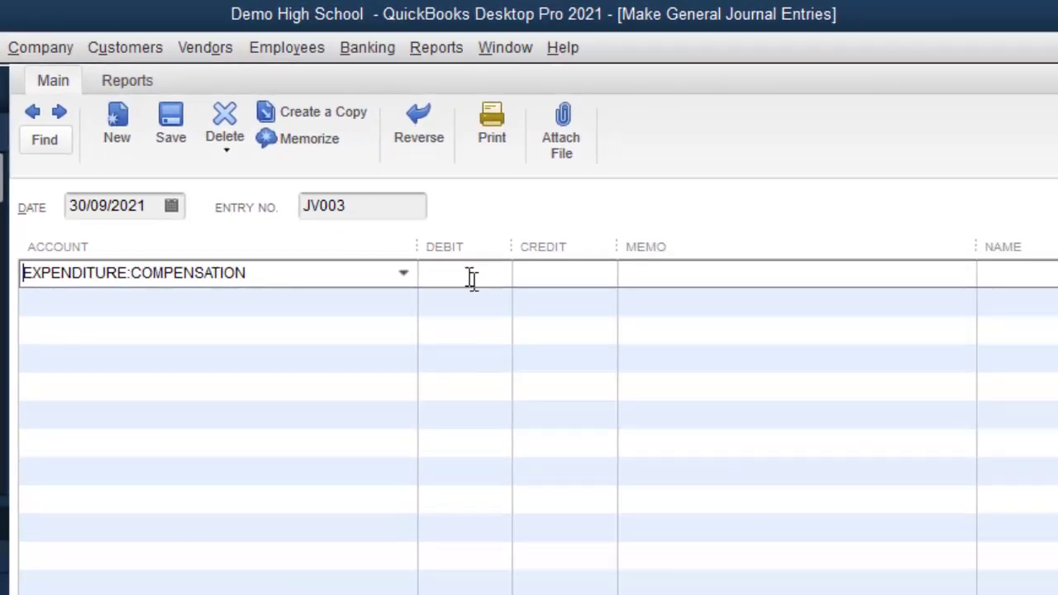
{"action": "left_click_drag", "start_coordinate": [420, 248], "coordinate": [310, 253]}
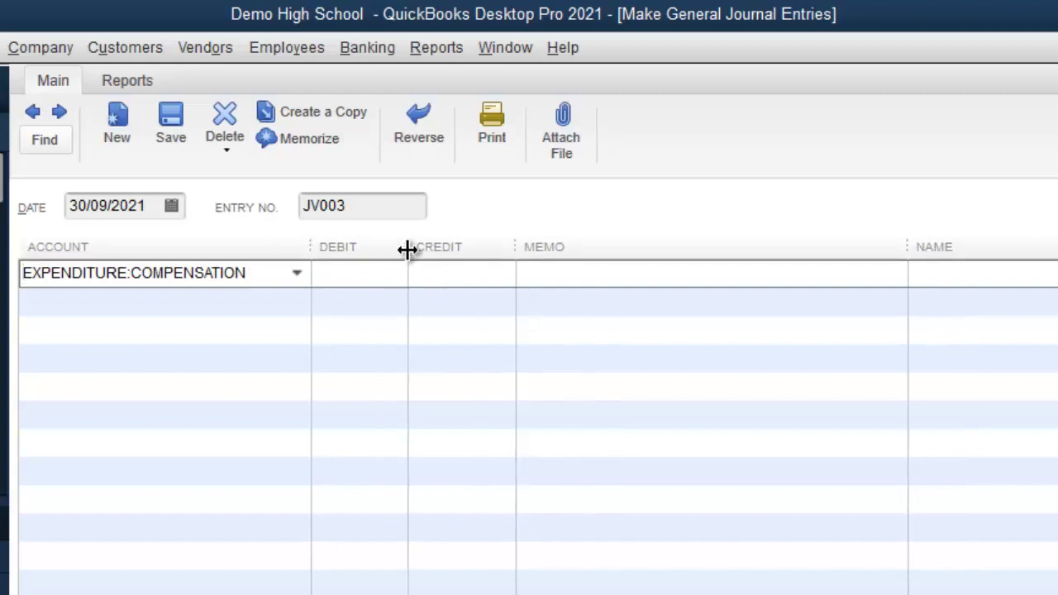
{"action": "left_click_drag", "start_coordinate": [409, 249], "coordinate": [445, 252]}
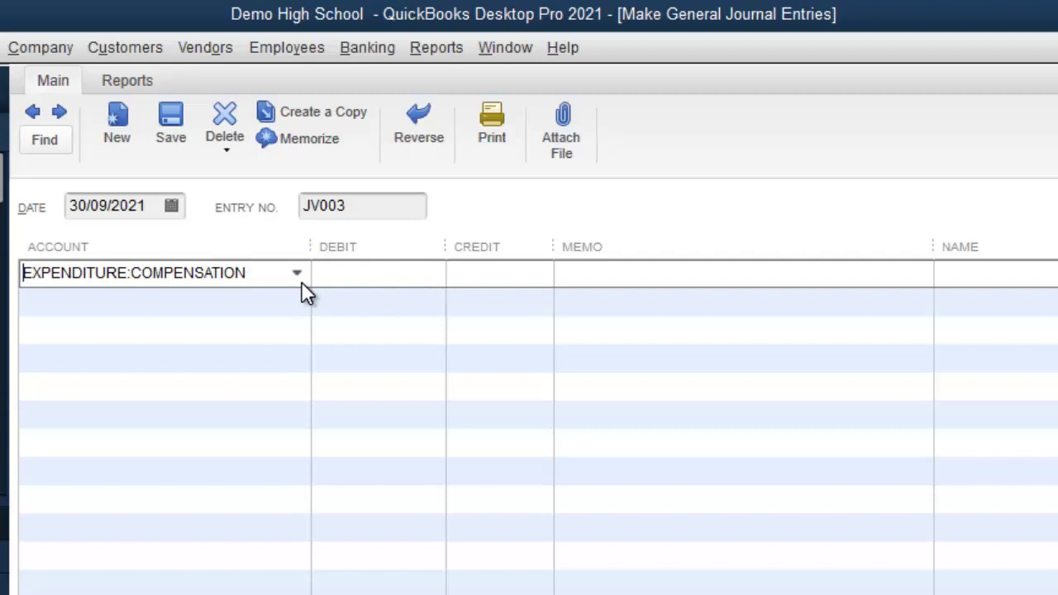
{"action": "left_click", "coordinate": [397, 277]}
{"action": "type", "text": "2"}
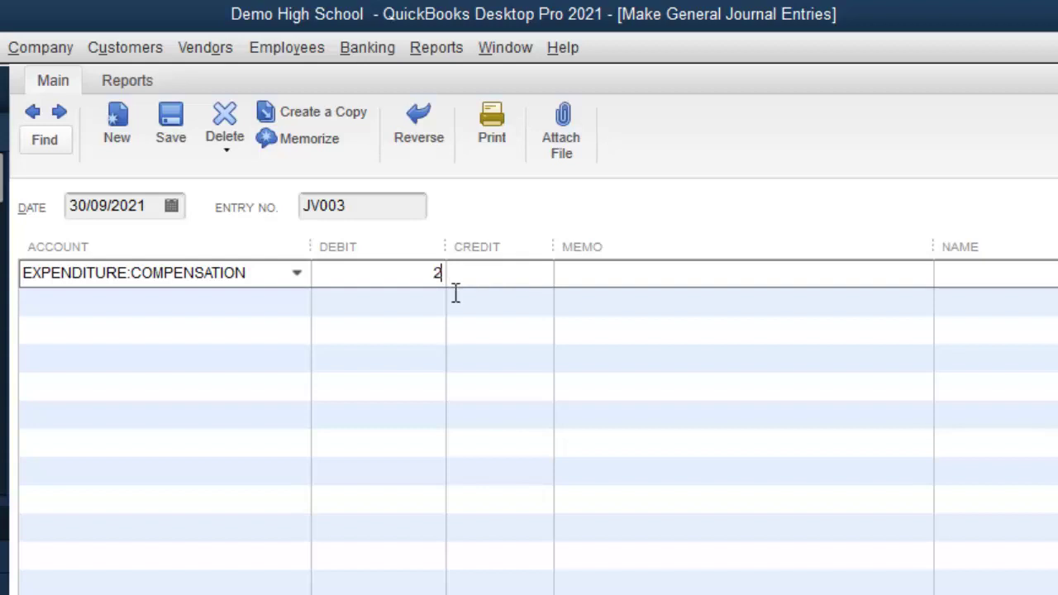
{"action": "type", "text": "000000"}
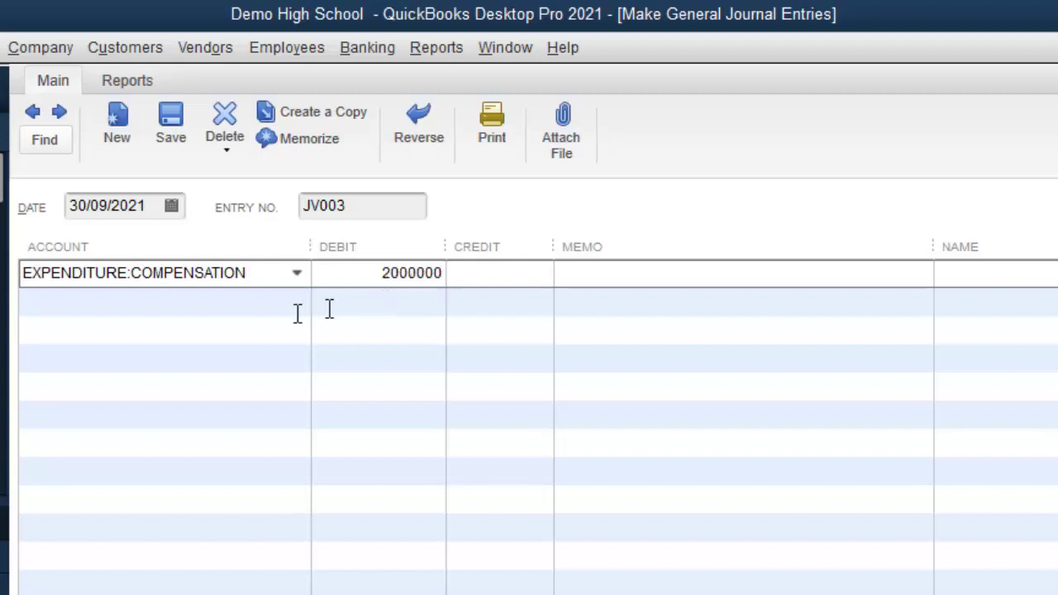
{"action": "left_click", "coordinate": [298, 312]}
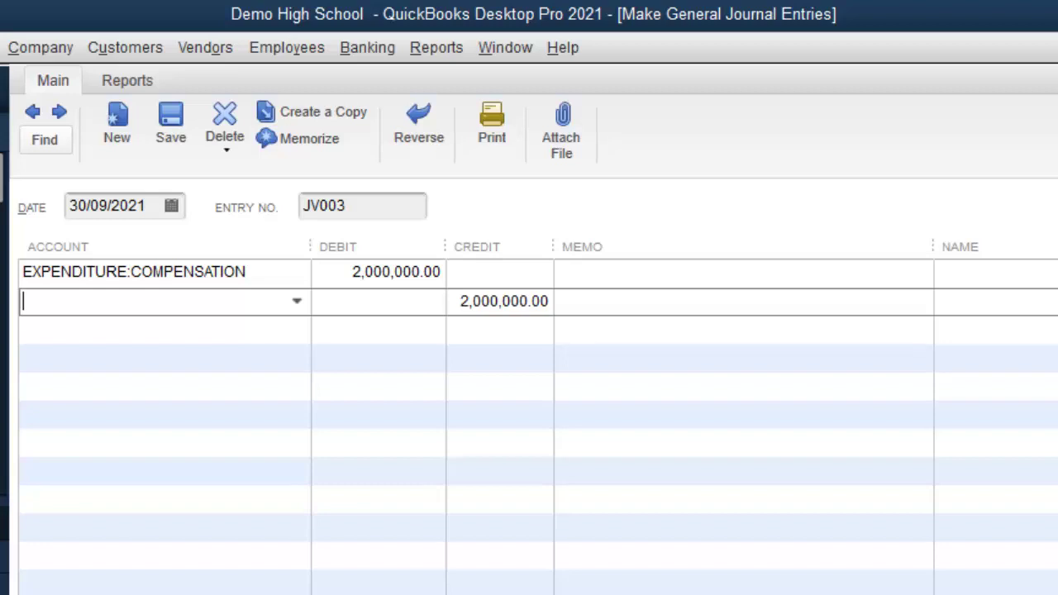
Step: Credit STATUTORY DED. PAYABLE:INCOME TAX 500,000.00 on line two, computed as 0.25*2000000
{"action": "type", "text": "Inventory Asset"}
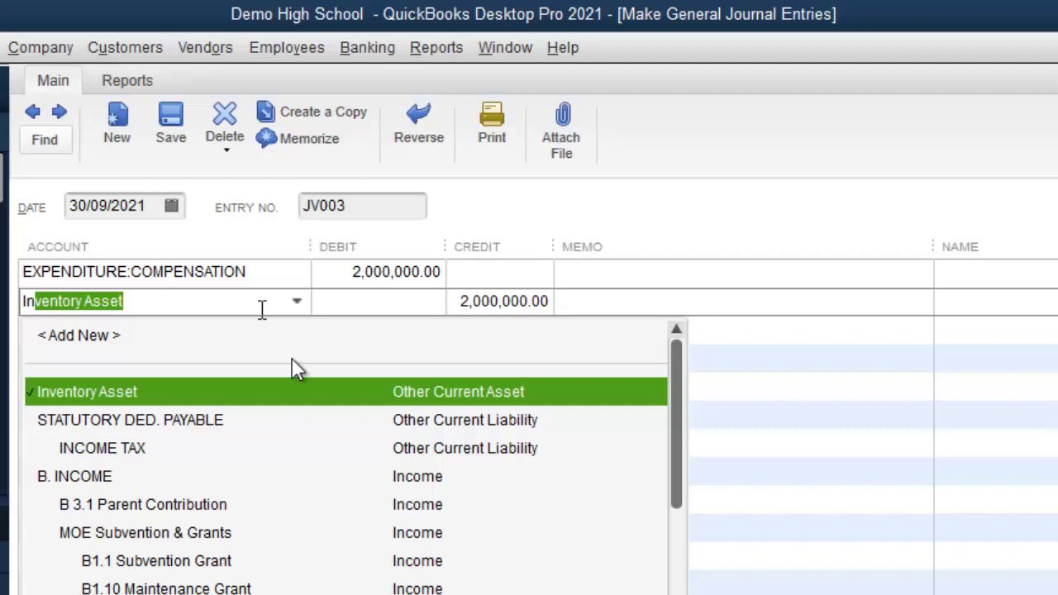
{"action": "left_click", "coordinate": [229, 450]}
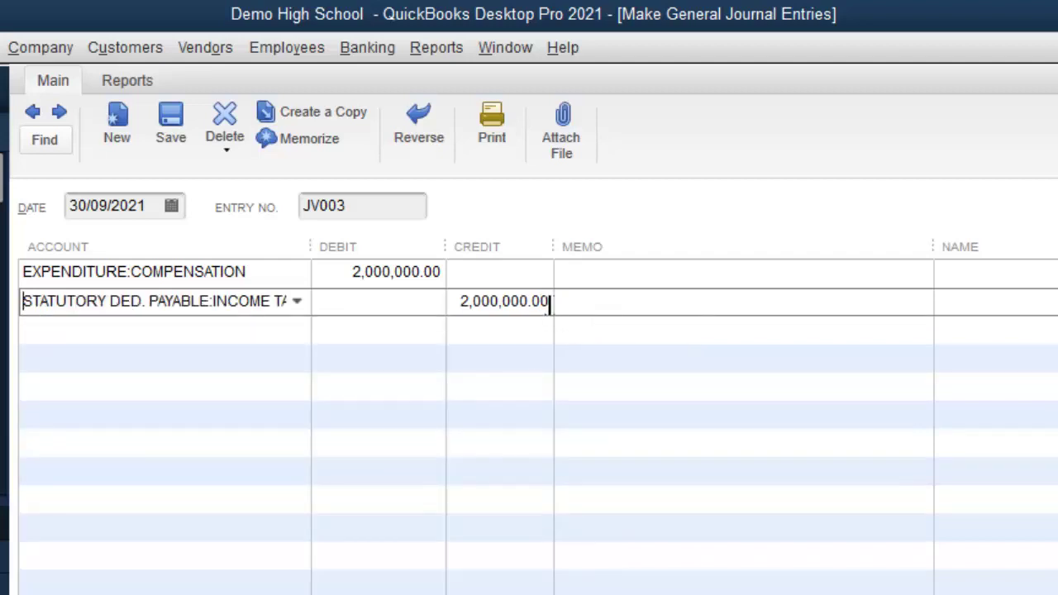
{"action": "left_click", "coordinate": [551, 302]}
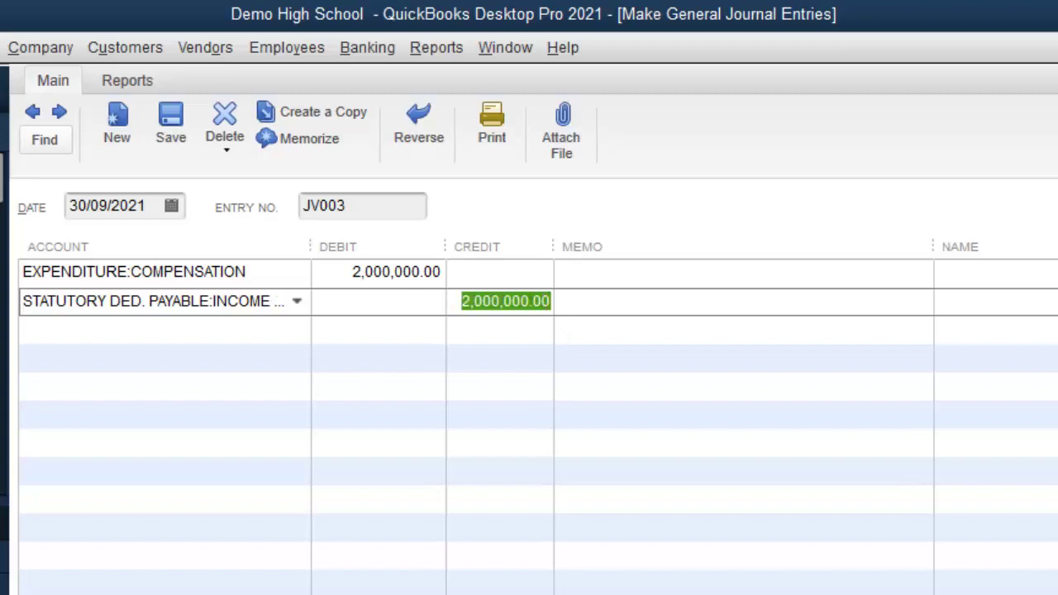
{"action": "type", "text": "0.02"}
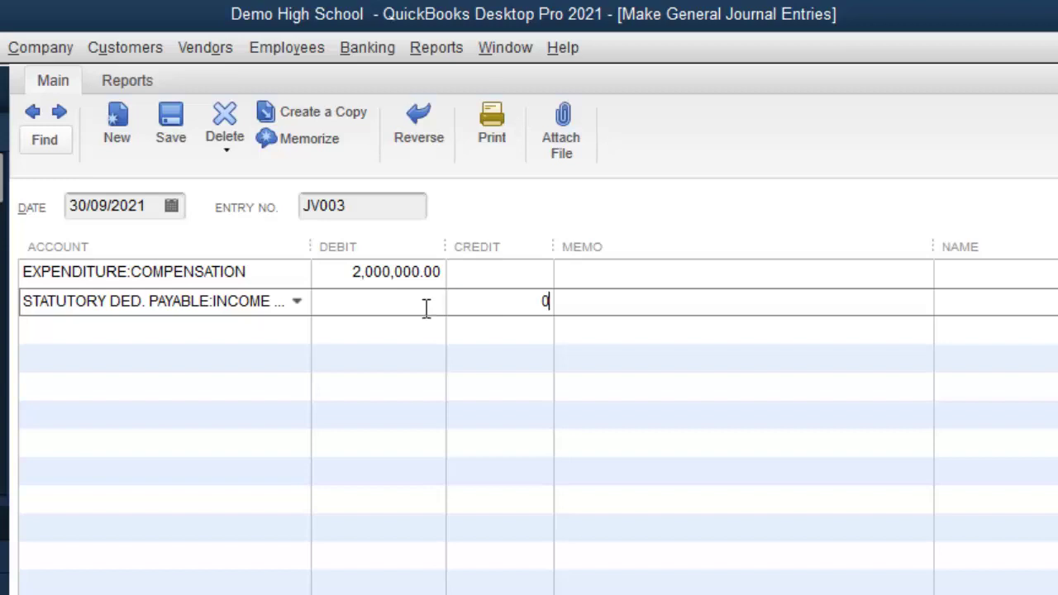
{"action": "type", "text": "5"}
{"action": "key", "text": "BackSpace"}
{"action": "key", "text": "BackSpace"}
{"action": "key", "text": "BackSpace"}
{"action": "key", "text": "BackSpace"}
{"action": "type", "text": ".25 "}
{"action": "type", "text": "* "}
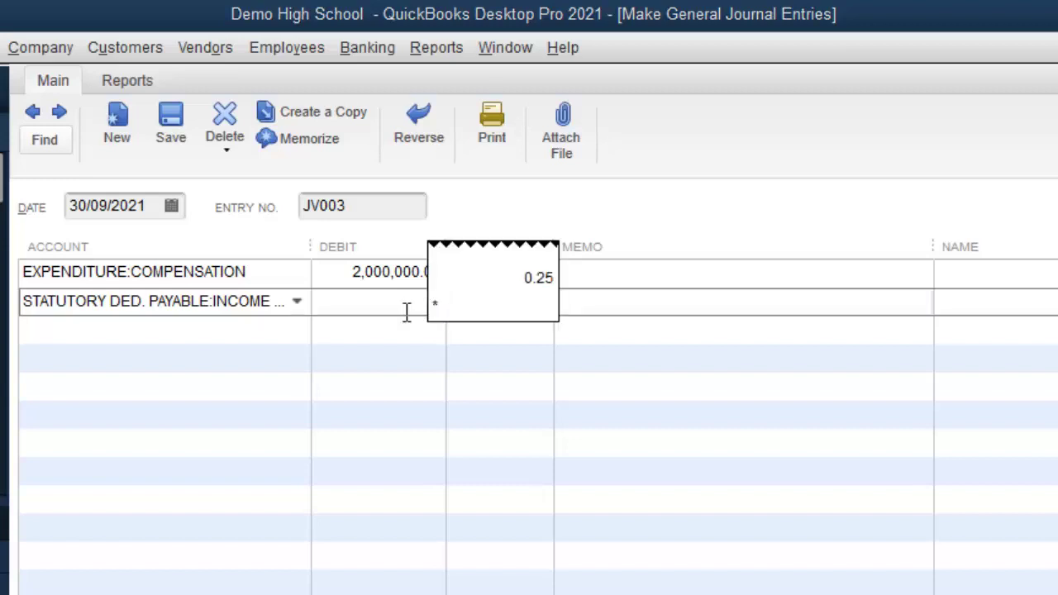
{"action": "type", "text": "200000"}
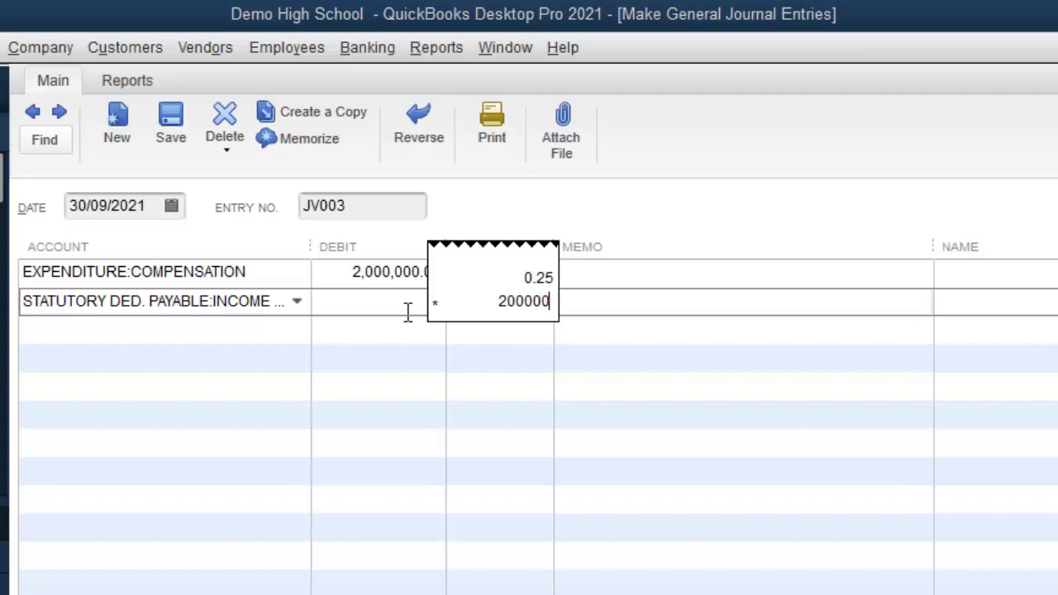
{"action": "type", "text": "0"}
{"action": "key", "text": "Return"}
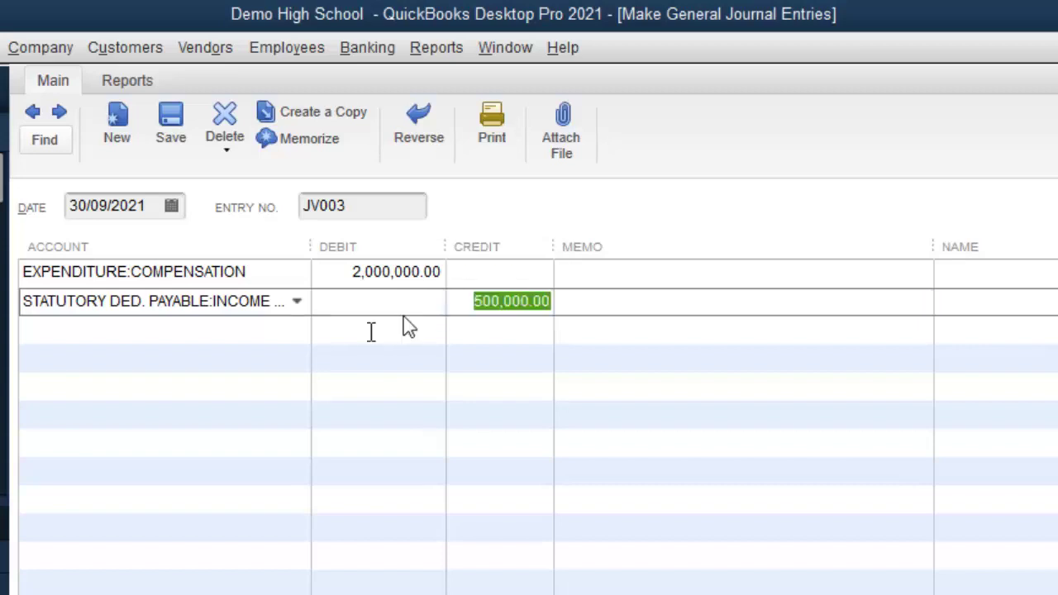
{"action": "left_click", "coordinate": [157, 329]}
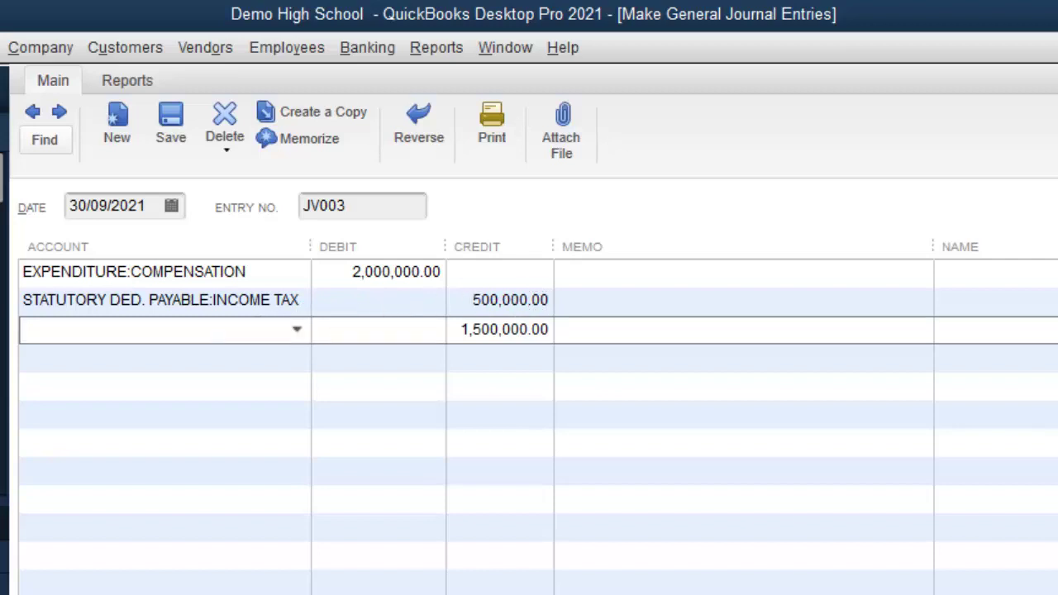
Step: Assign NIS Payable to line three with a 50,000.00 credit (0.025*2000000)
{"action": "type", "text": "NIS Payable"}
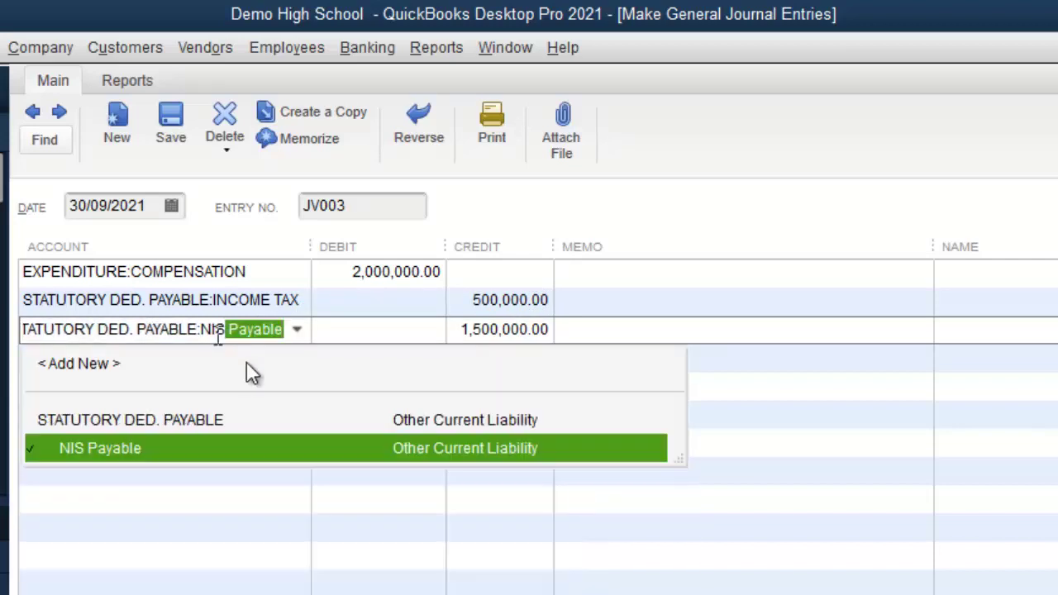
{"action": "left_click", "coordinate": [162, 449]}
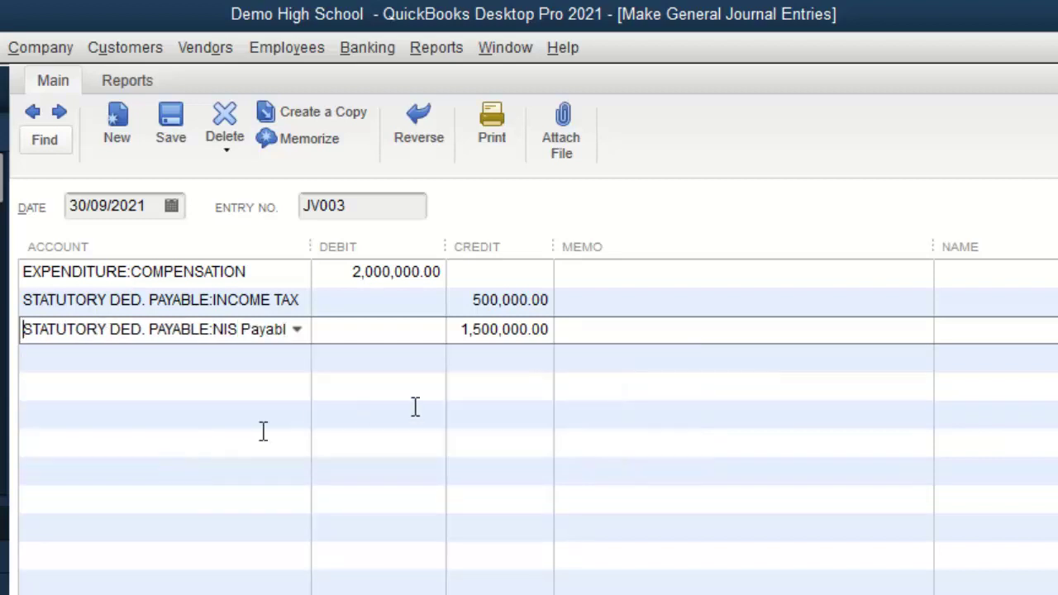
{"action": "left_click", "coordinate": [460, 331]}
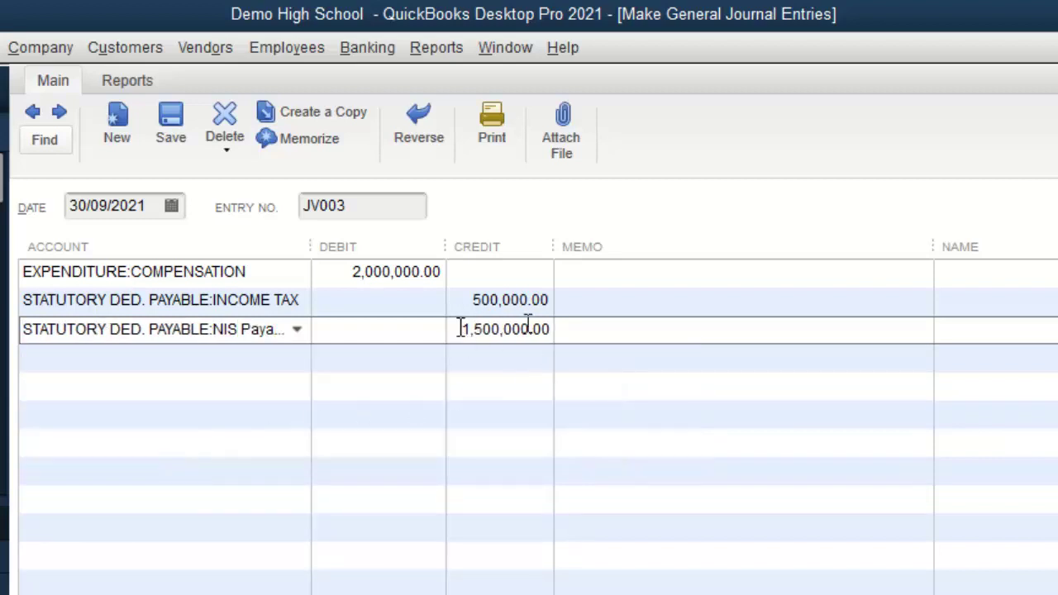
{"action": "left_click_drag", "start_coordinate": [462, 329], "coordinate": [615, 334]}
{"action": "type", "text": "0"}
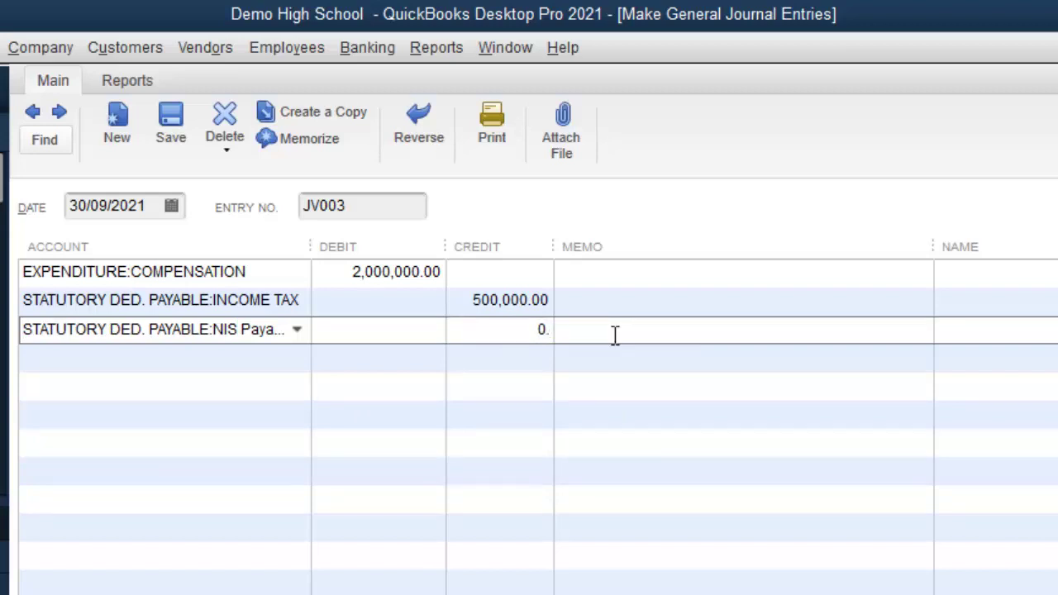
{"action": "type", "text": ".02"}
{"action": "type", "text": "5 "}
{"action": "type", "text": "*"}
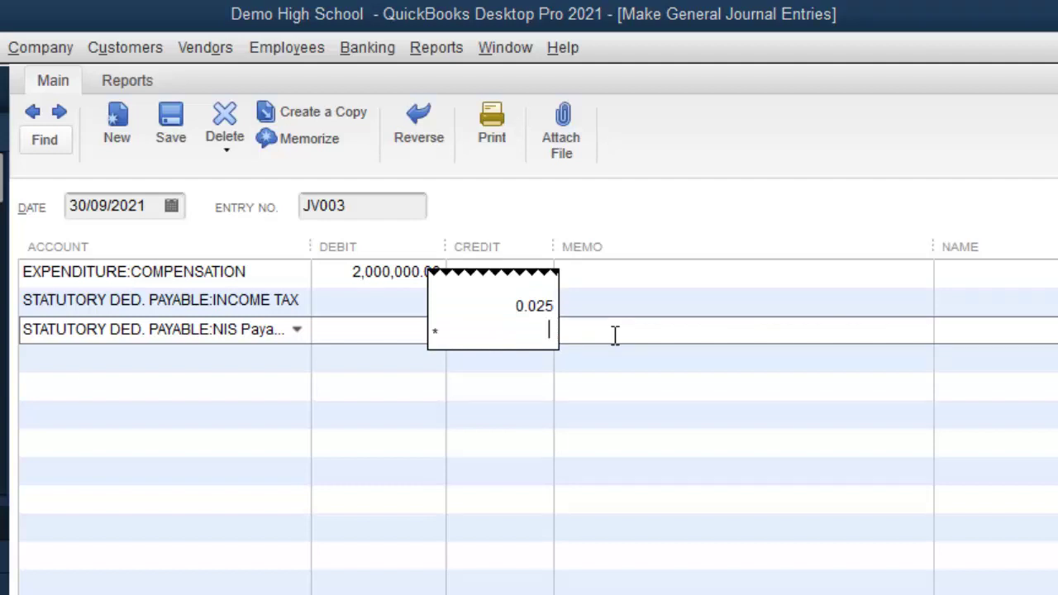
{"action": "type", "text": "2000000"}
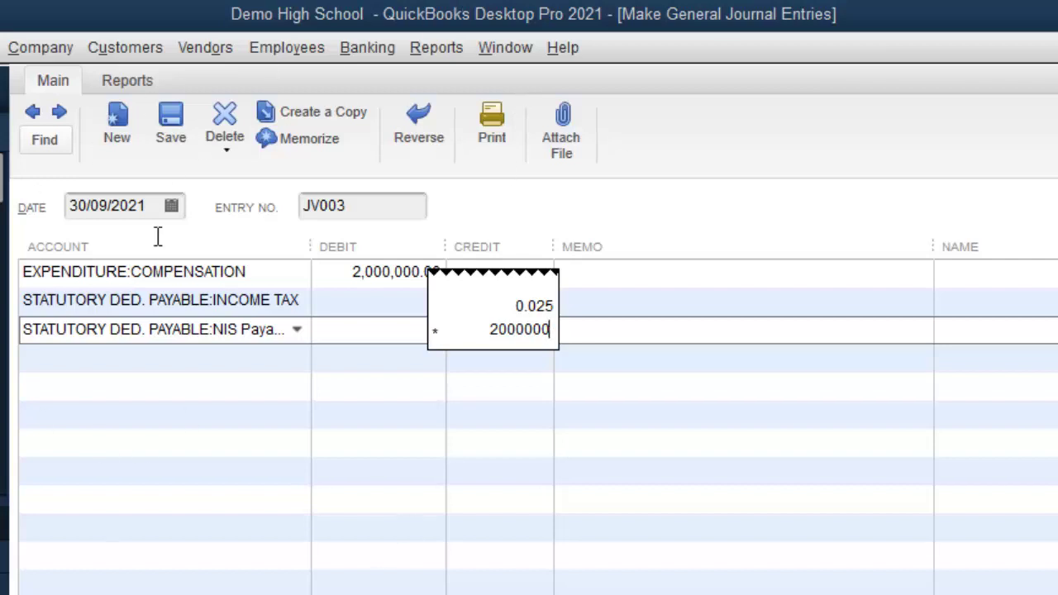
{"action": "key", "text": "Return"}
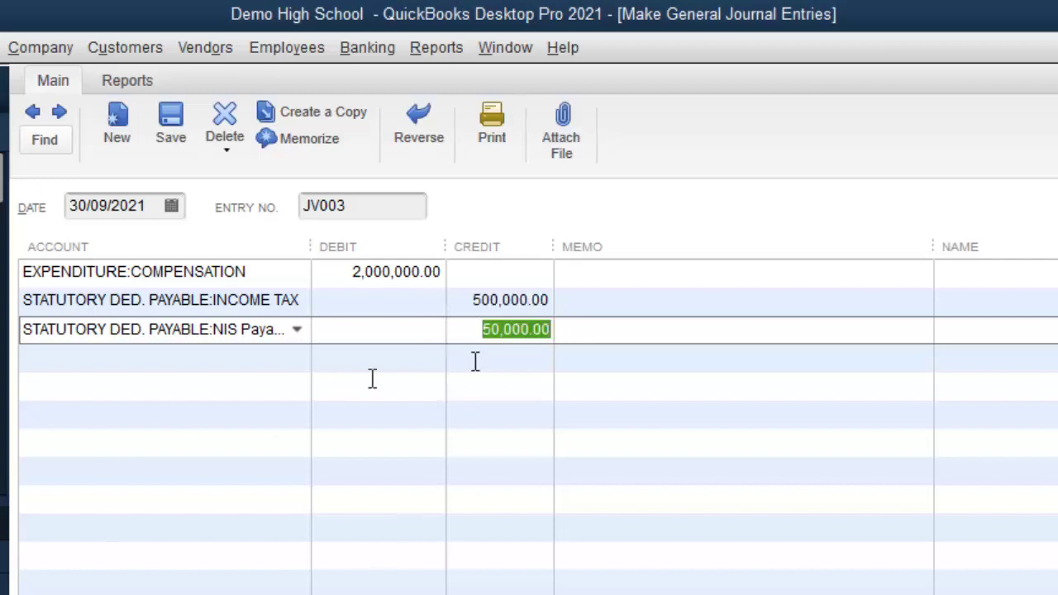
{"action": "left_click", "coordinate": [292, 370]}
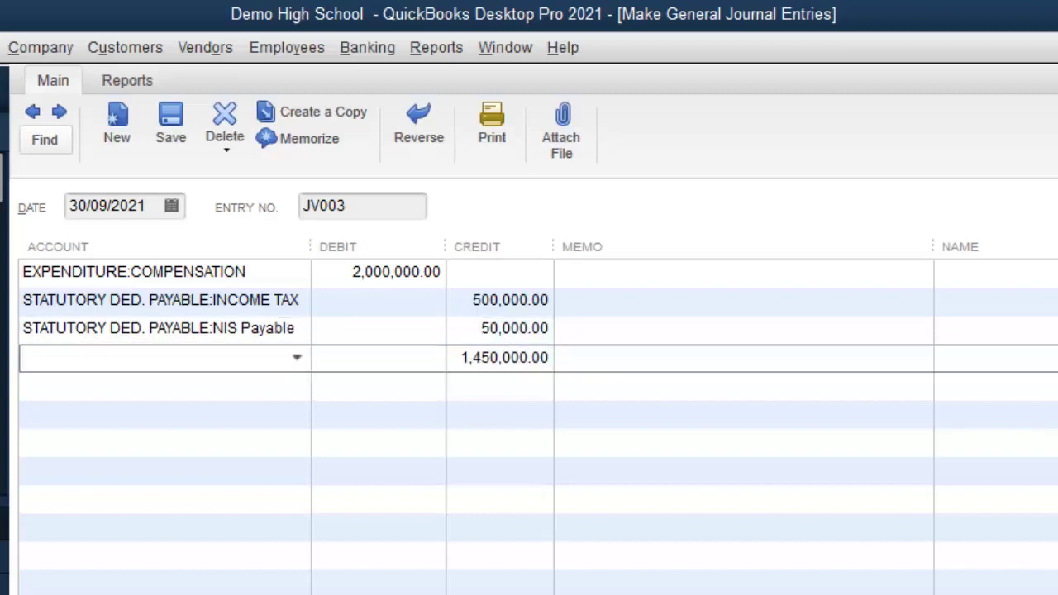
Step: Correct the NIS Payable credit to 60,000.00 using 0.03*2000000
{"action": "left_click", "coordinate": [492, 330]}
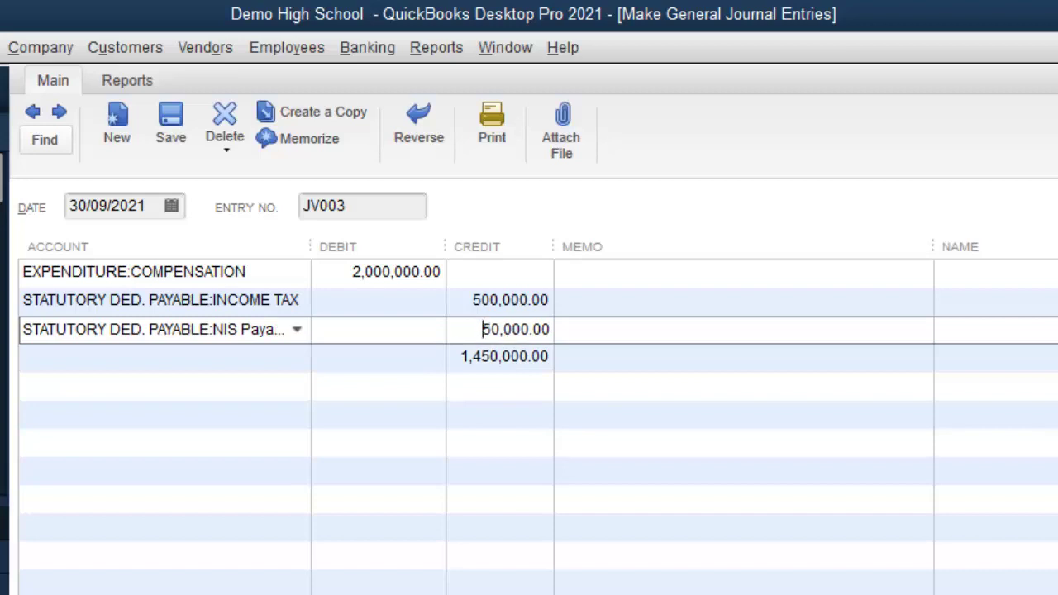
{"action": "left_click_drag", "start_coordinate": [482, 329], "coordinate": [619, 329]}
{"action": "type", "text": "0"}
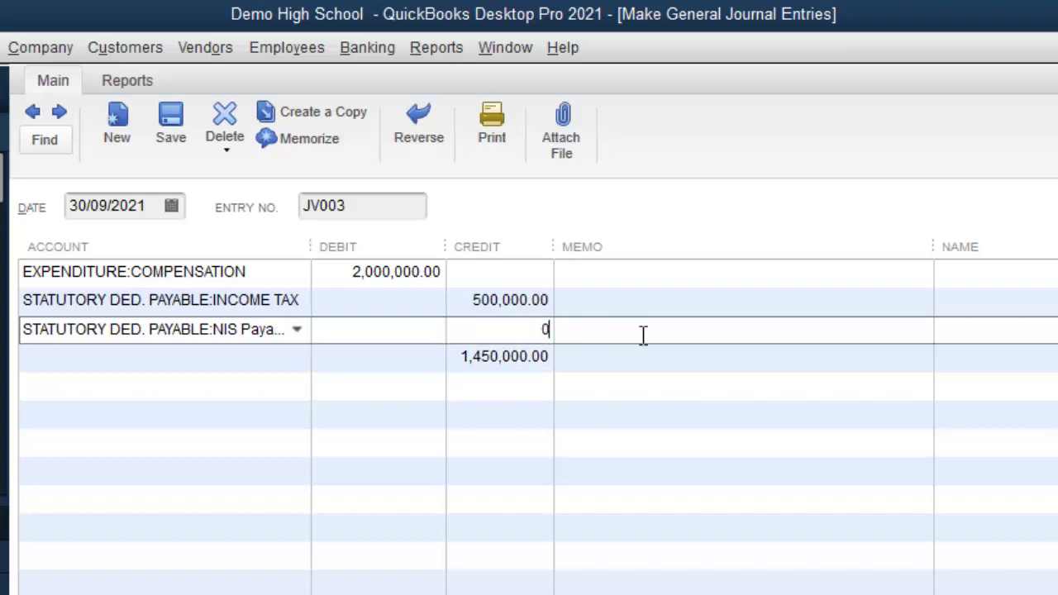
{"action": "type", "text": ".03"}
{"action": "type", "text": "*"}
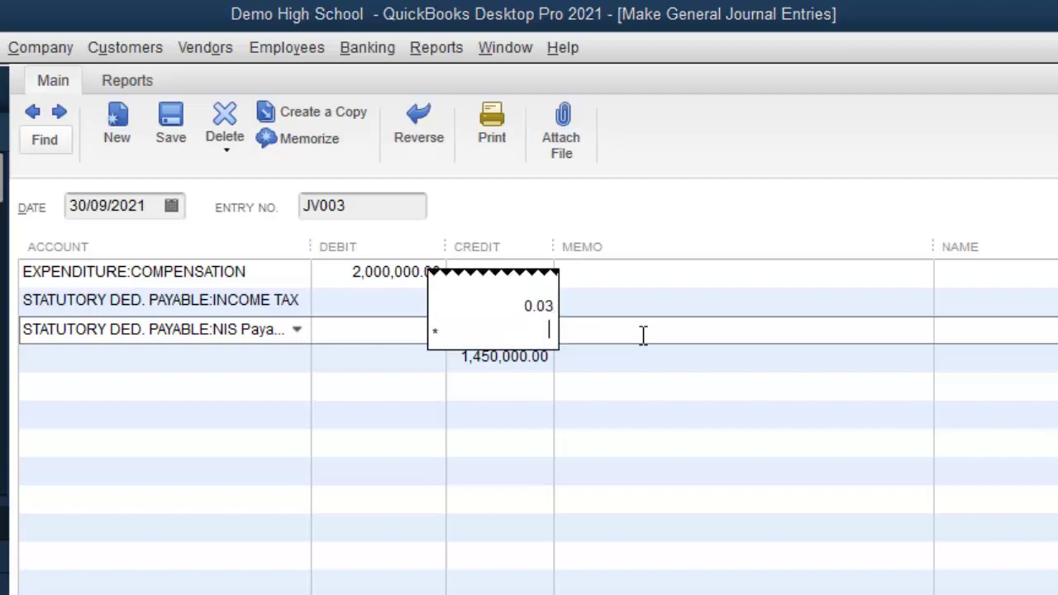
{"action": "type", "text": "2000000"}
{"action": "key", "text": "Return"}
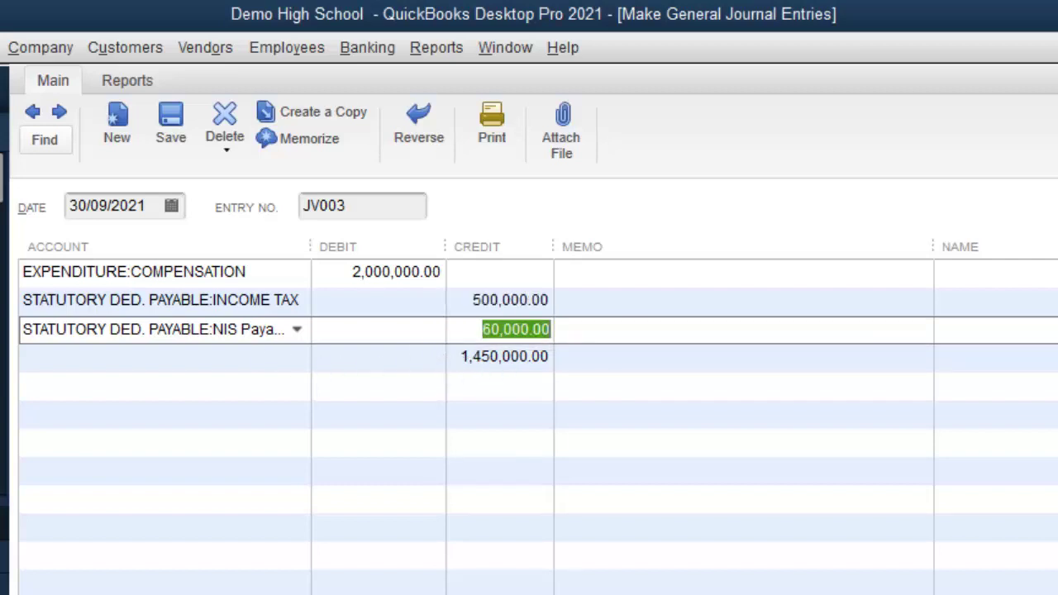
{"action": "left_click", "coordinate": [23, 357]}
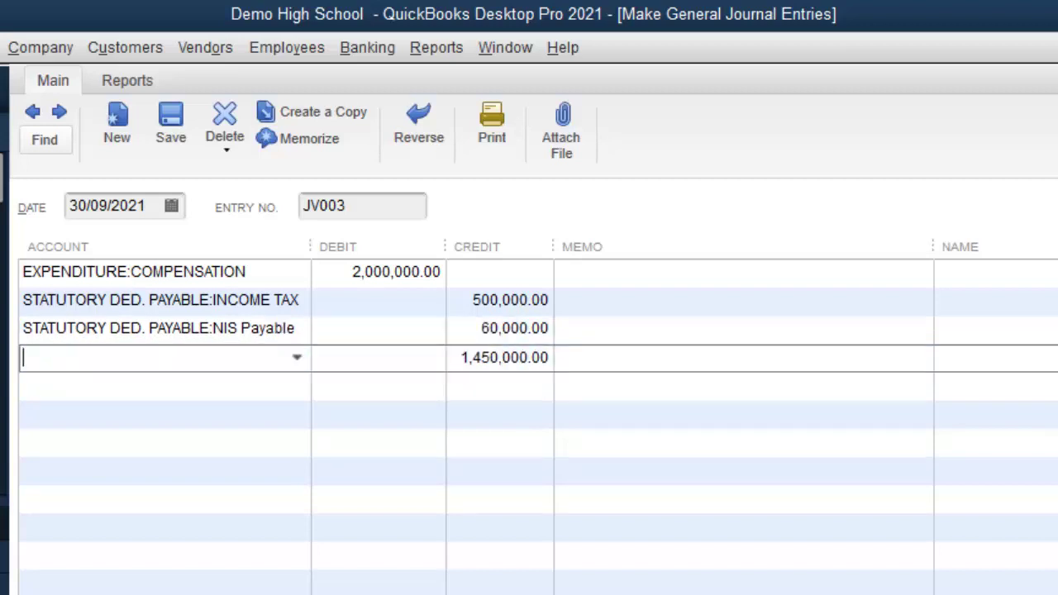
Step: Credit NHT Payable 40,000.00, computed as 0.02*2000000, on the next line
{"action": "type", "text": "Nh"}
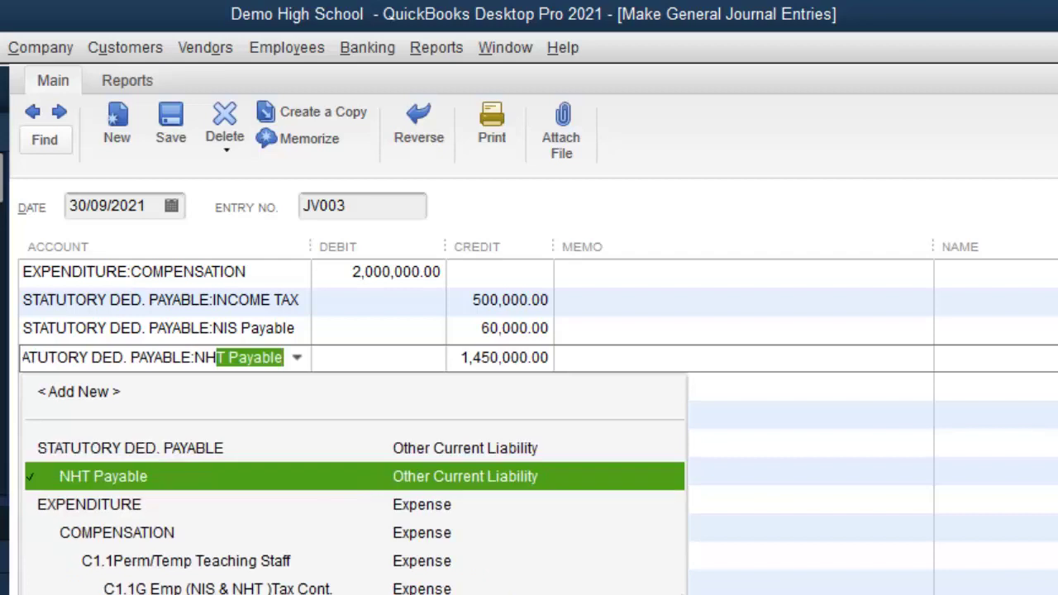
{"action": "key", "text": "Tab"}
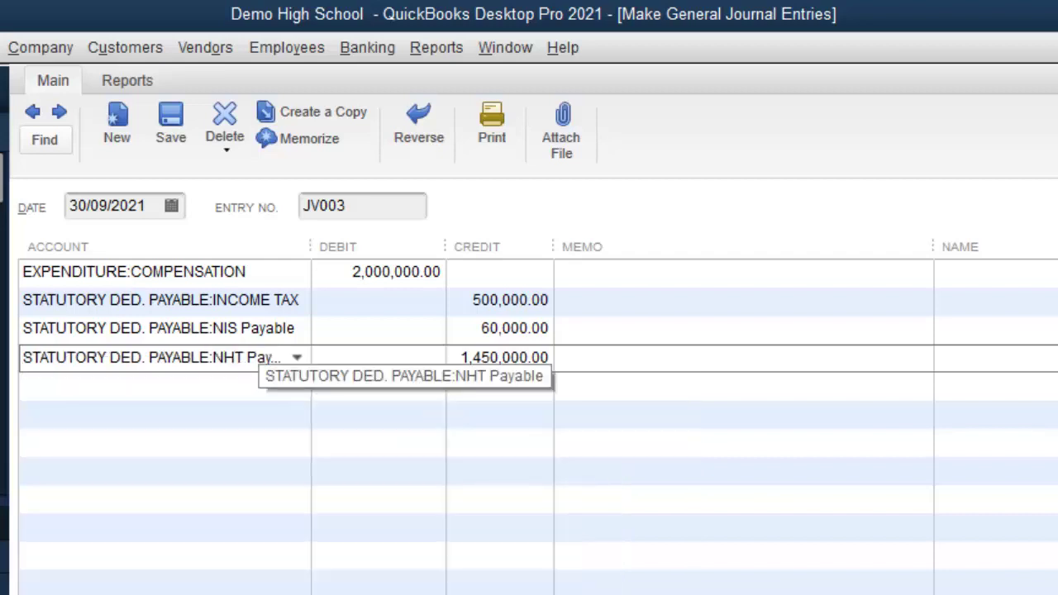
{"action": "key", "text": "Tab"}
{"action": "type", "text": "0"}
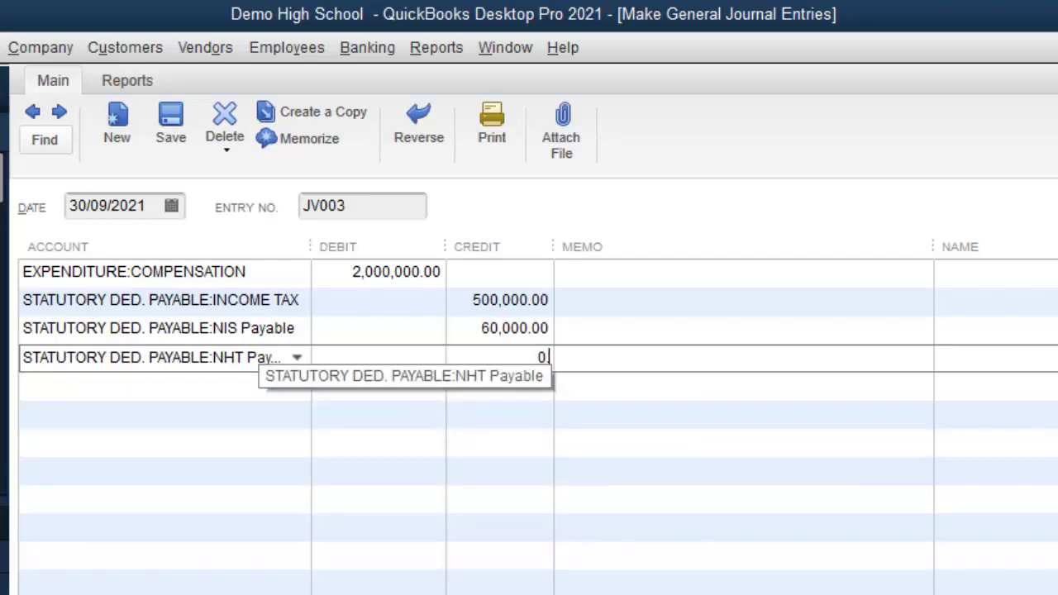
{"action": "type", "text": ".02 "}
{"action": "type", "text": "* 2000"}
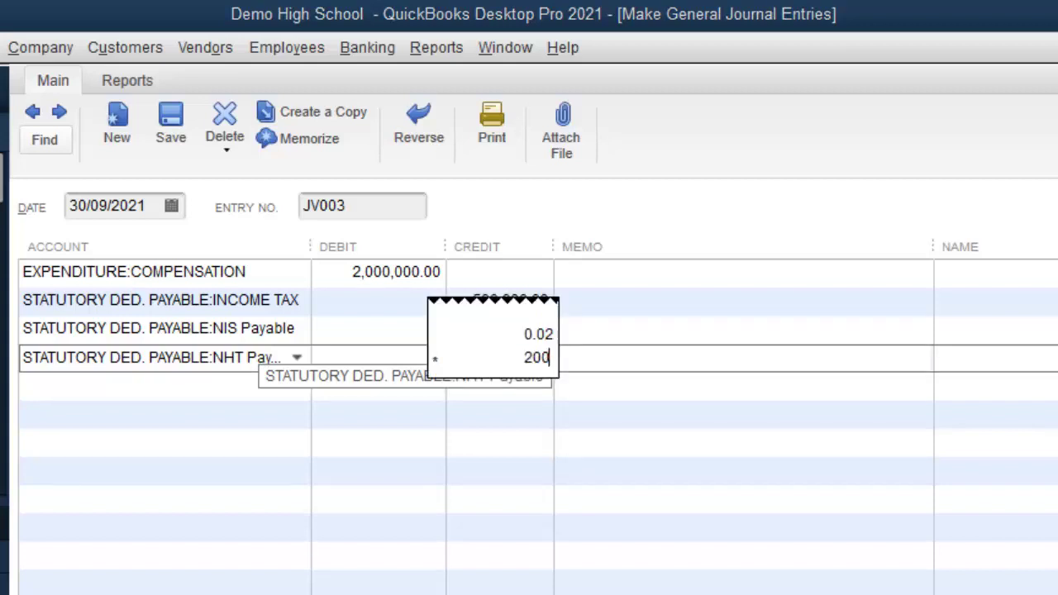
{"action": "type", "text": "0000"}
{"action": "key", "text": "Return"}
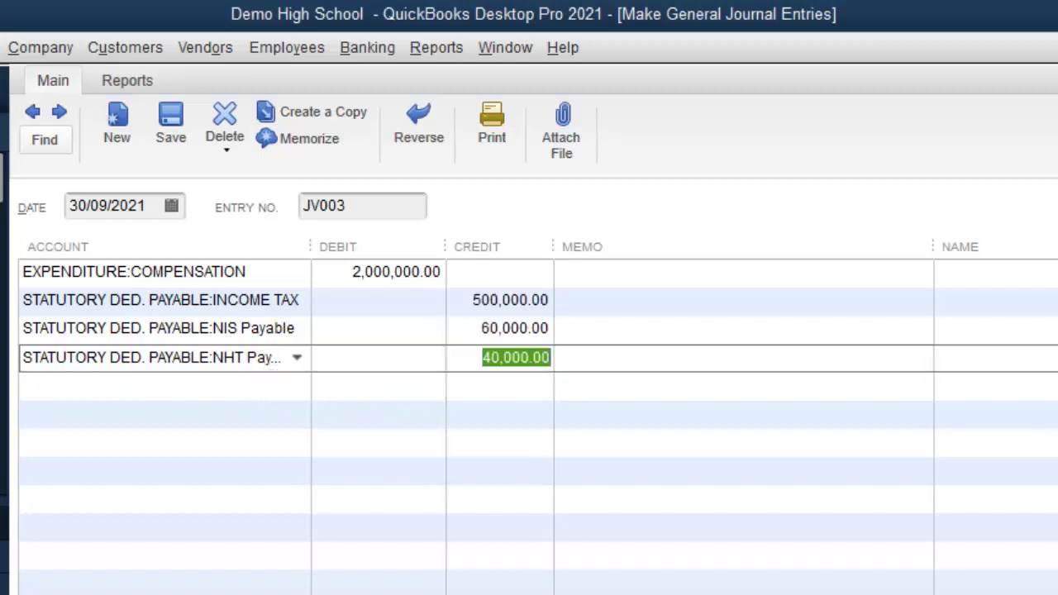
{"action": "left_click", "coordinate": [157, 385]}
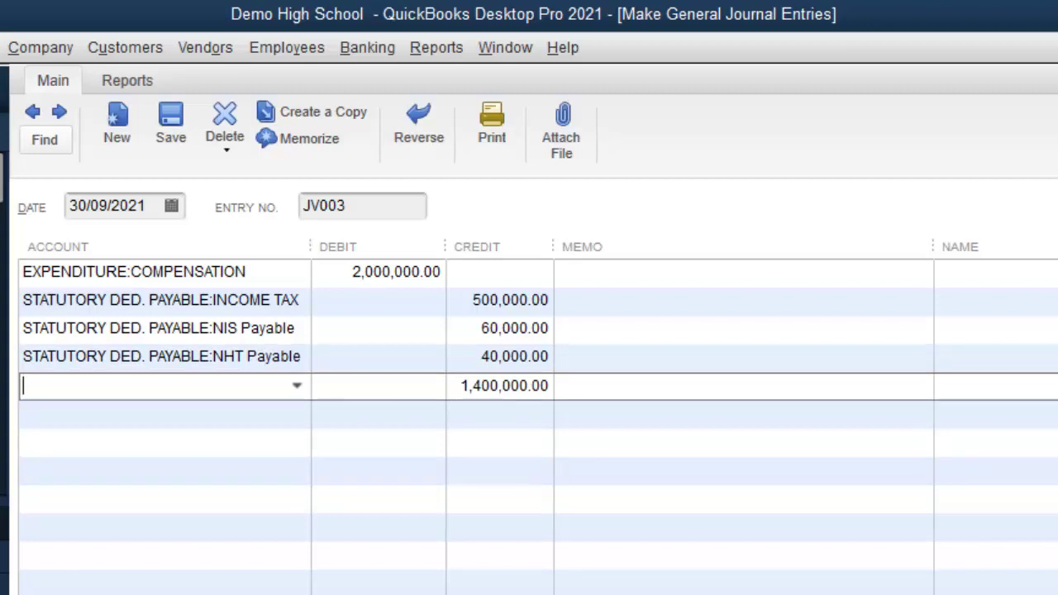
Step: Credit ED Tax Payable 50,000.00, computed as 0.025*2000000, on the following line
{"action": "type", "text": "ED. PAYABLE:ED Tax Payable"}
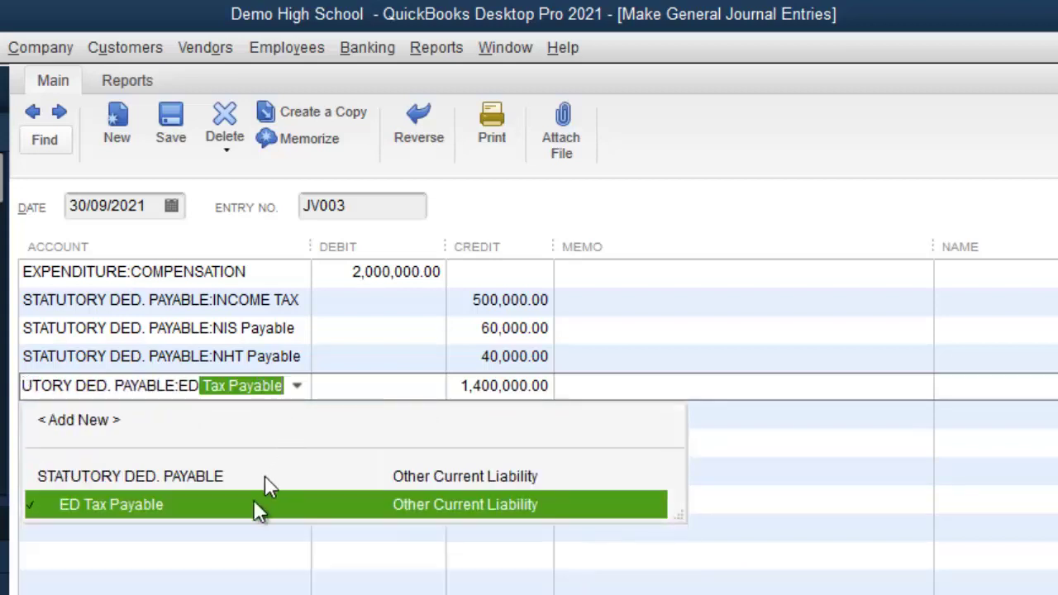
{"action": "left_click", "coordinate": [247, 507]}
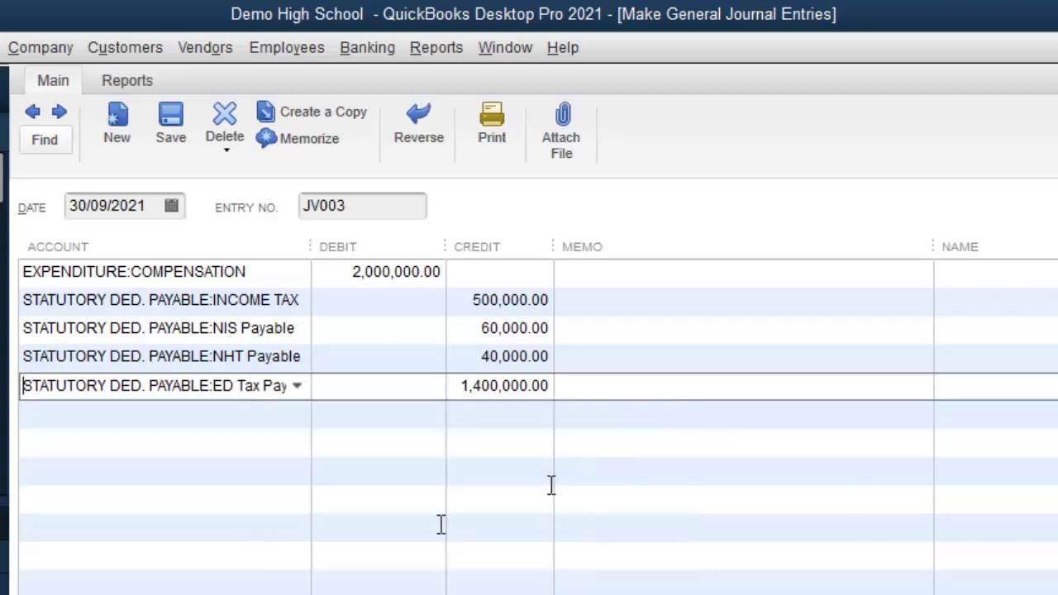
{"action": "left_click", "coordinate": [468, 393]}
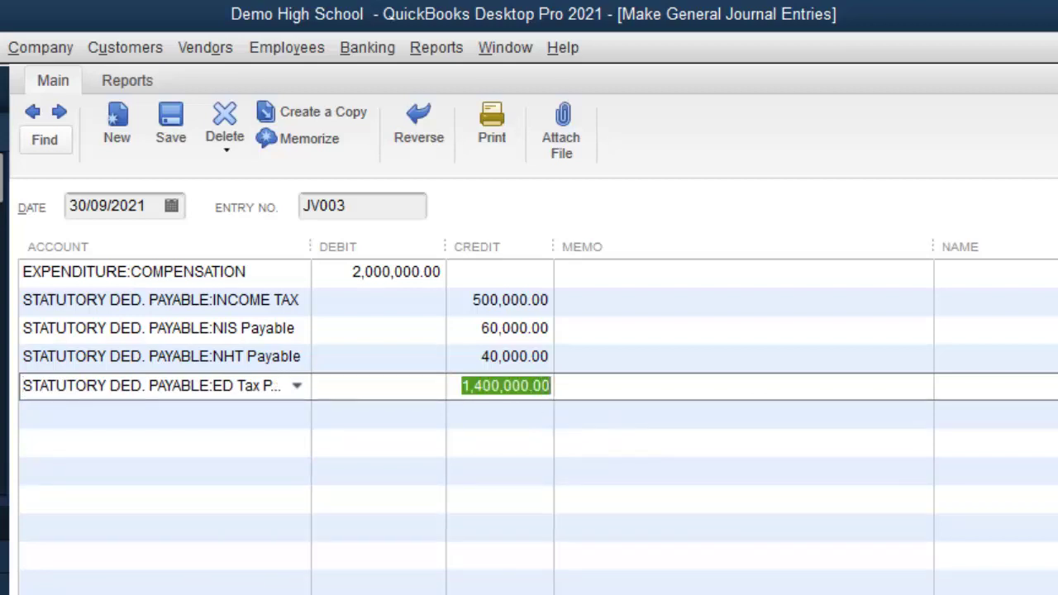
{"action": "type", "text": "*0.02"}
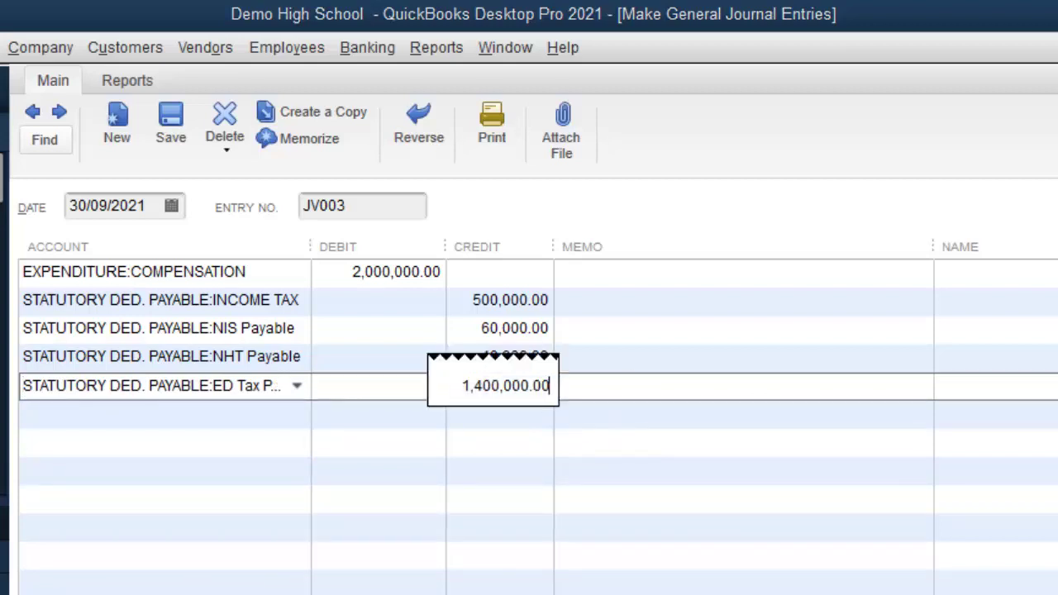
{"action": "type", "text": "75"}
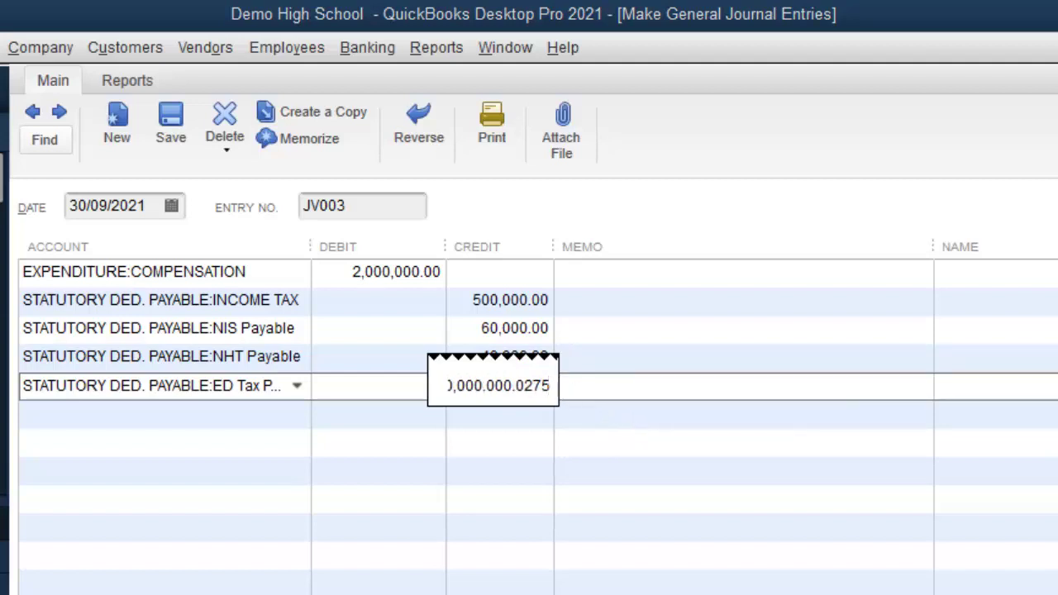
{"action": "key", "text": "Home"}
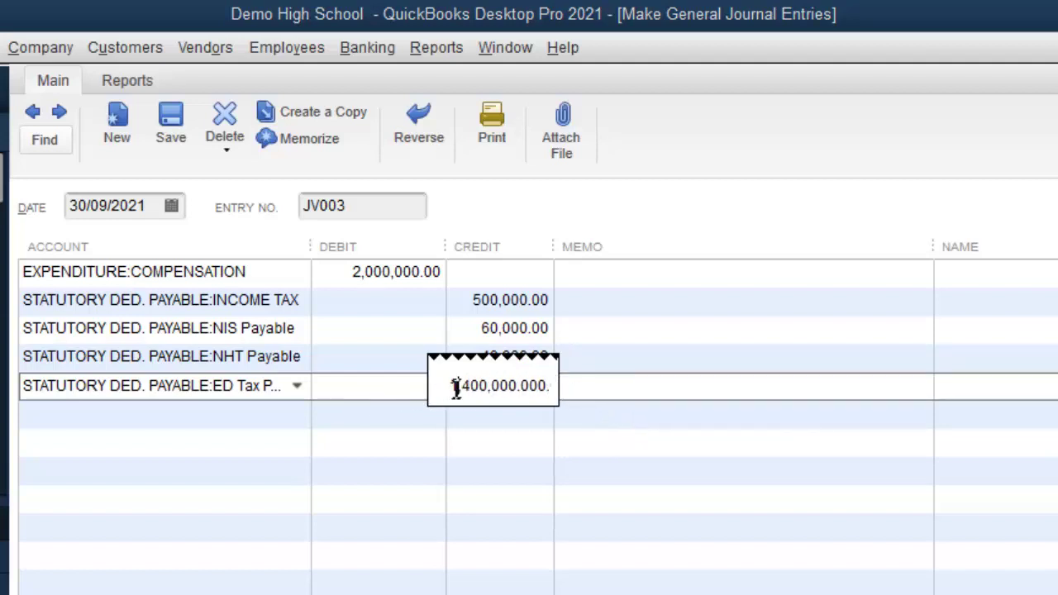
{"action": "left_click_drag", "start_coordinate": [453, 390], "coordinate": [658, 429]}
{"action": "type", "text": "0.025"}
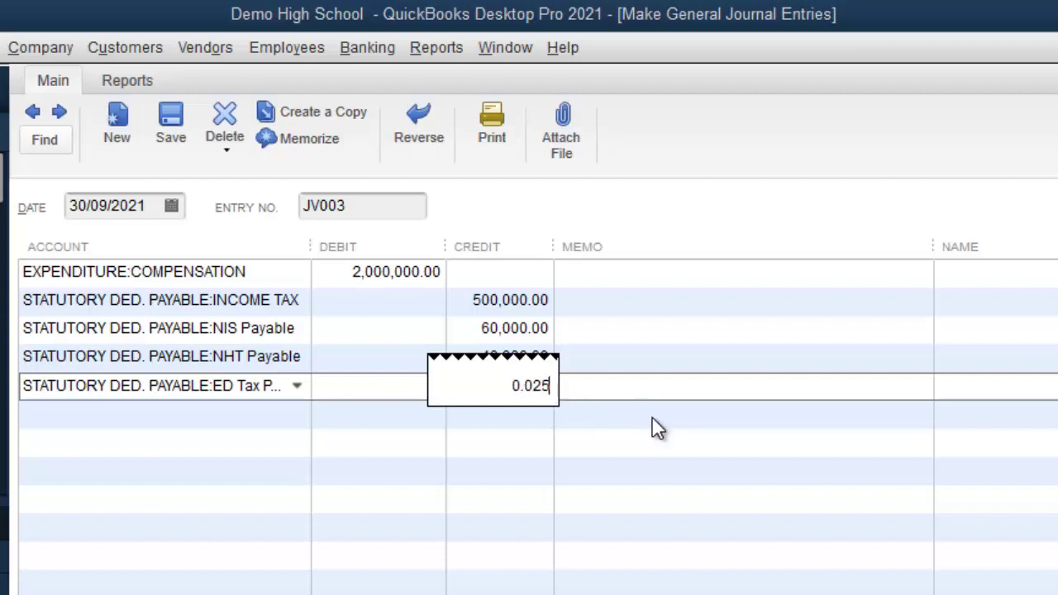
{"action": "type", "text": "*"}
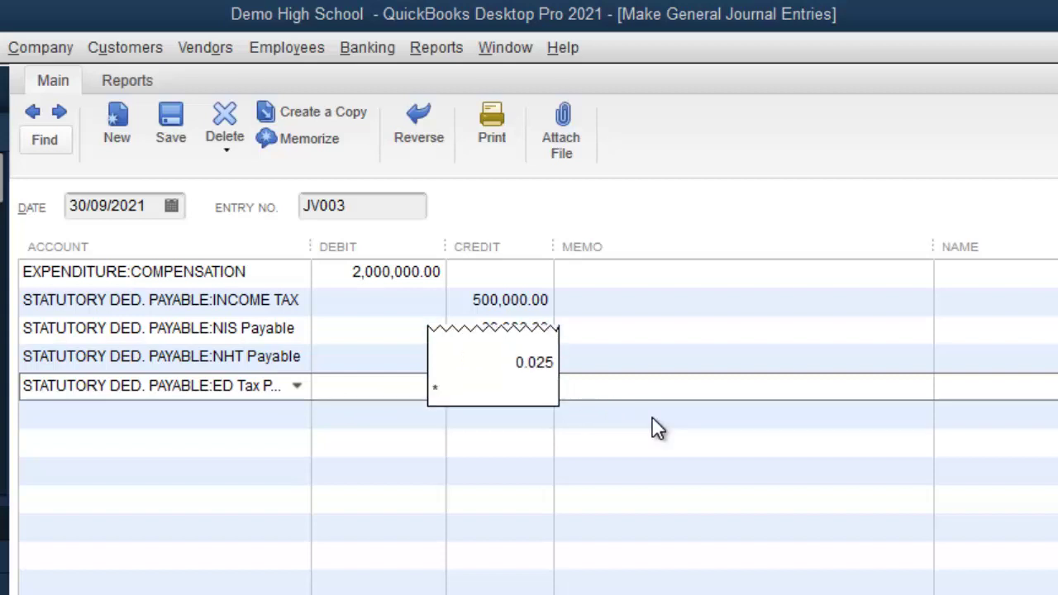
{"action": "type", "text": "2000000"}
{"action": "key", "text": "Return"}
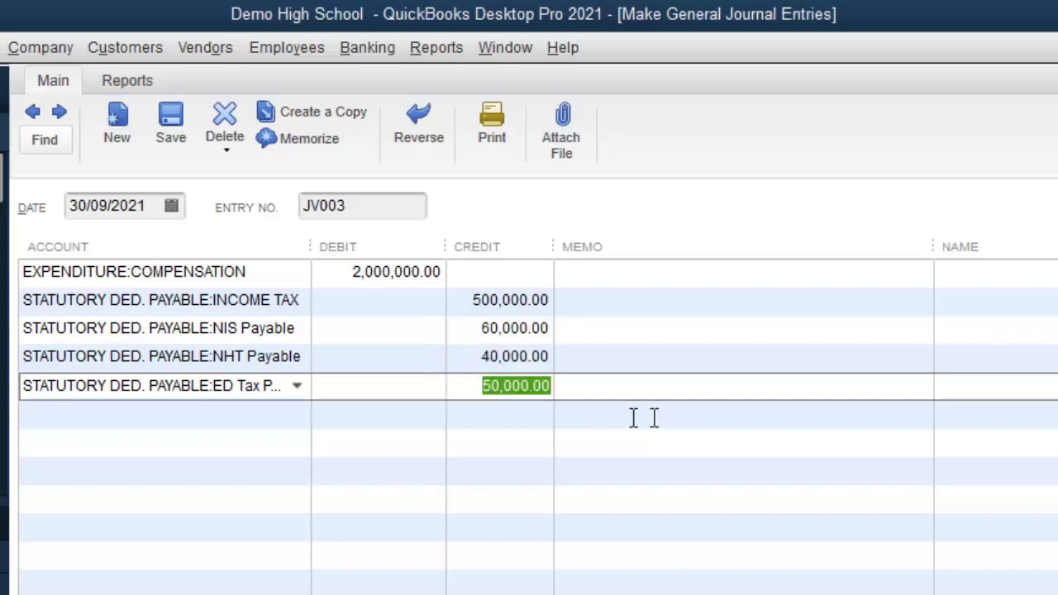
{"action": "left_click", "coordinate": [283, 415]}
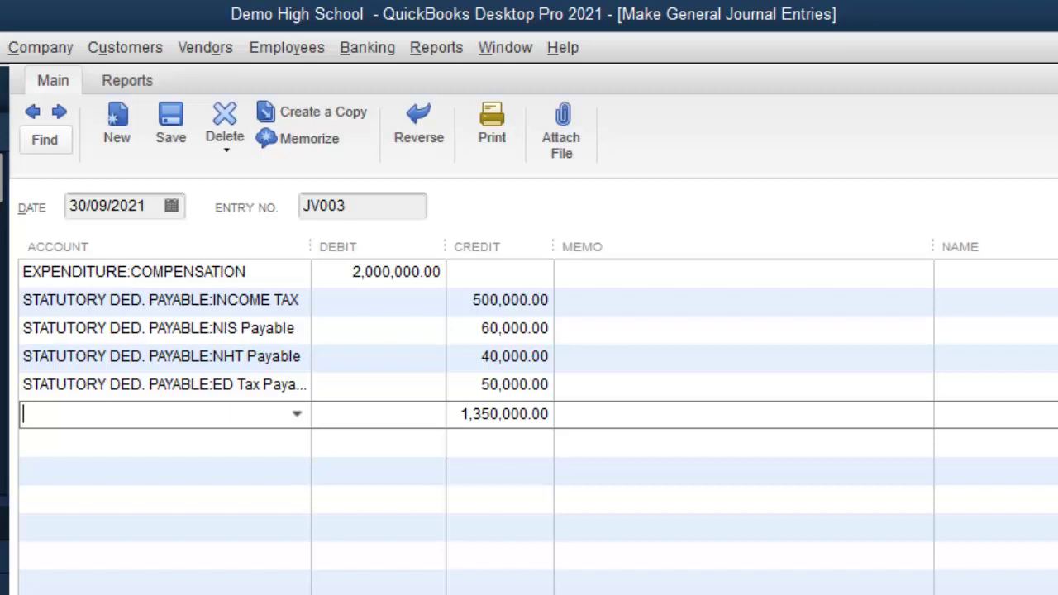
Step: Replace the new line's credit with 350,000.00 and assign it to Non-Statutory Ded. Payable
{"action": "left_click", "coordinate": [453, 420]}
{"action": "left_click_drag", "start_coordinate": [463, 414], "coordinate": [549, 435]}
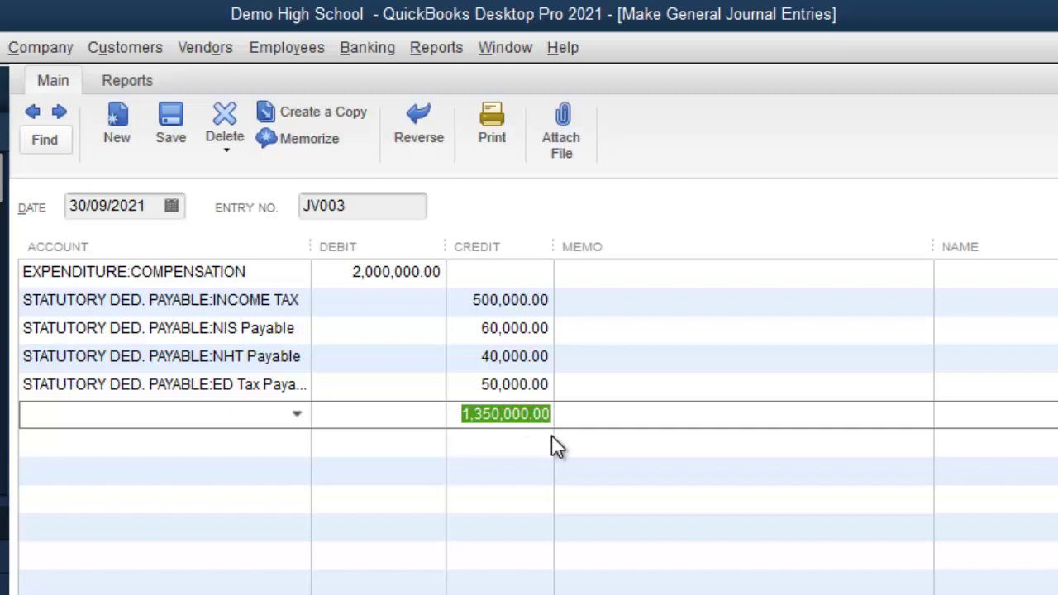
{"action": "type", "text": "350000"}
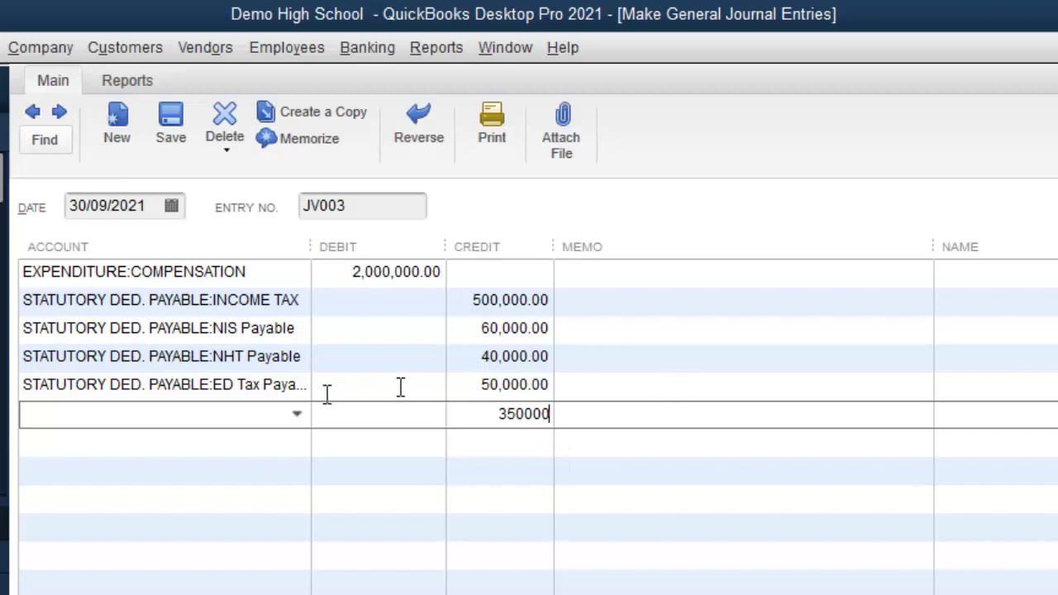
{"action": "left_click", "coordinate": [259, 420]}
{"action": "type", "text": "non"}
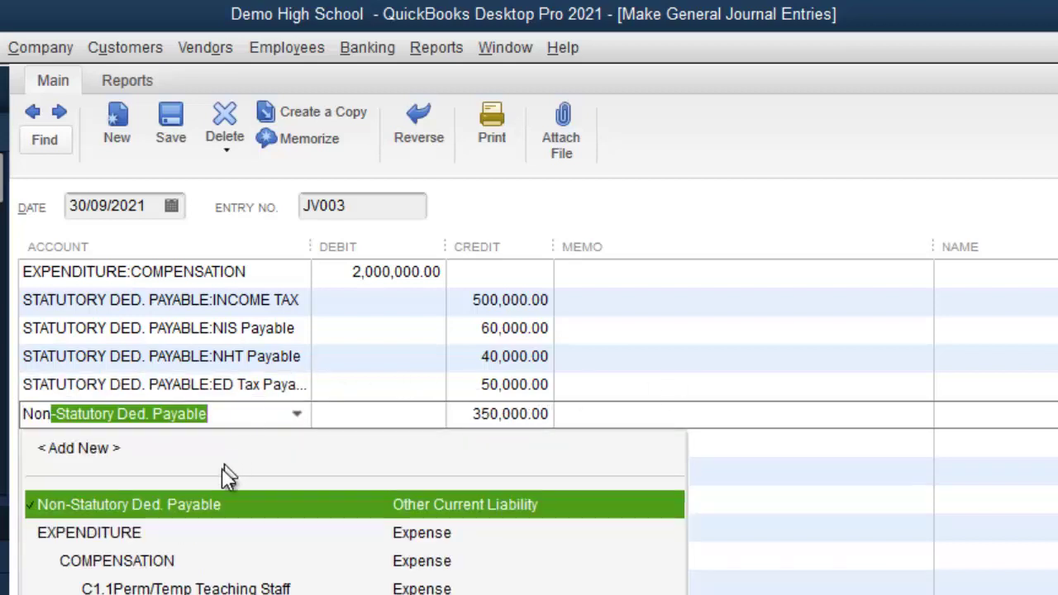
{"action": "left_click", "coordinate": [206, 499]}
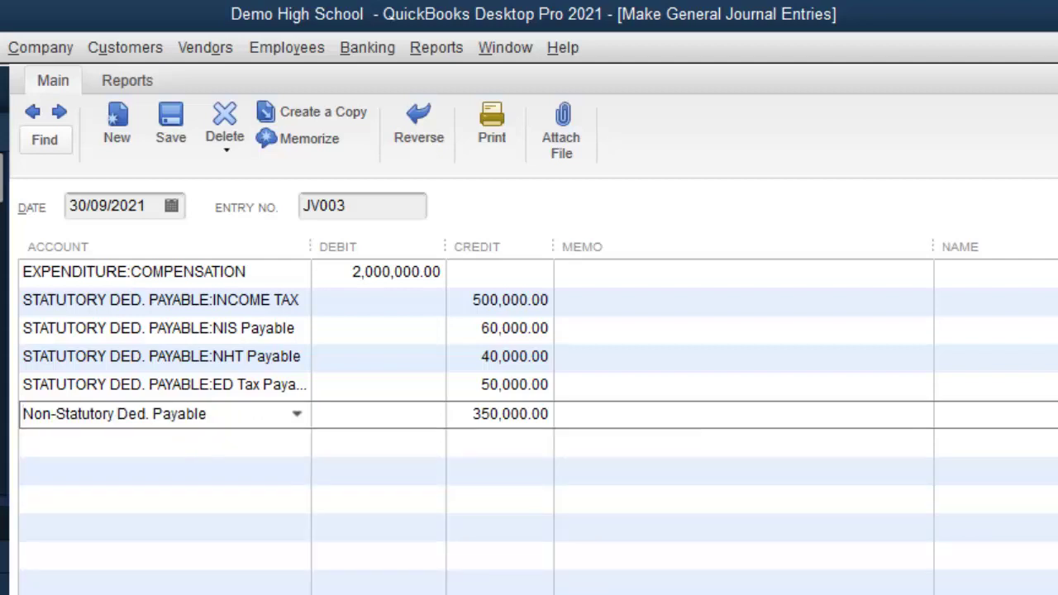
{"action": "left_click", "coordinate": [157, 442]}
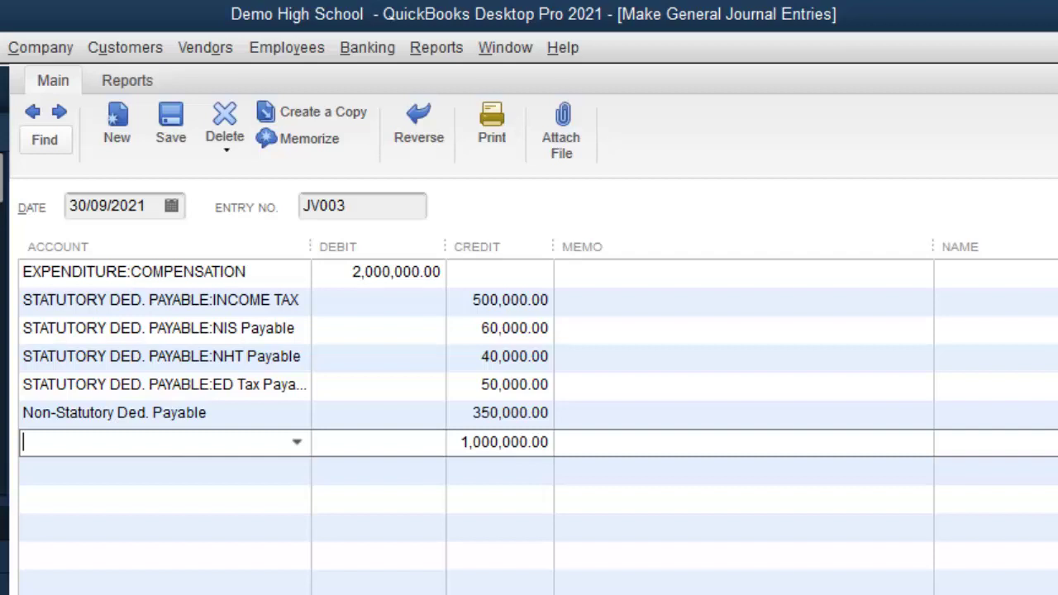
Step: Assign the last line's 1,000,000.00 credit to the WAGES PAYABLE account
{"action": "type", "text": "WAGES PAYABLE"}
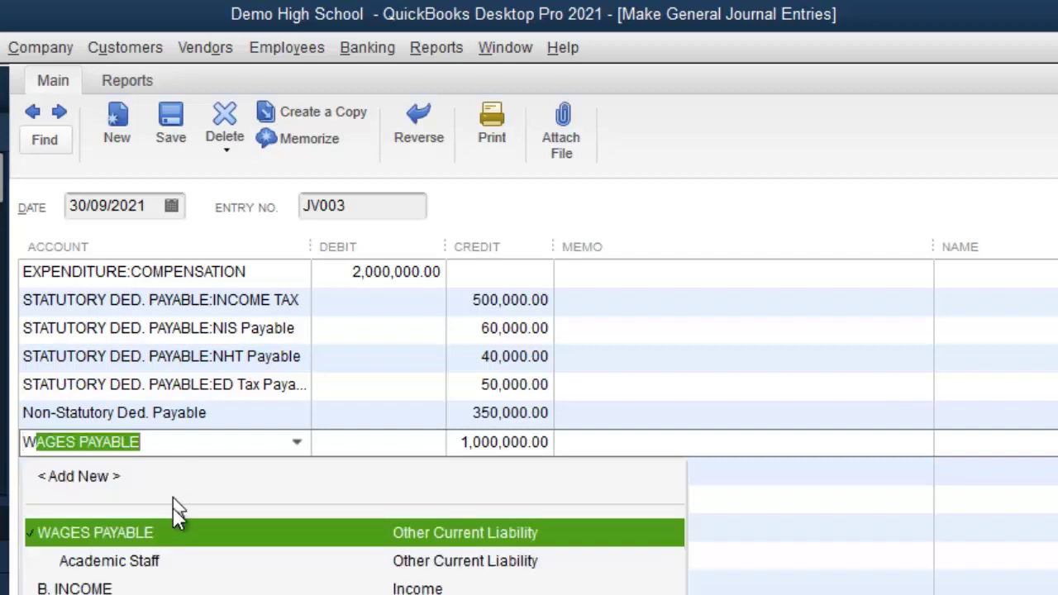
{"action": "left_click", "coordinate": [160, 533]}
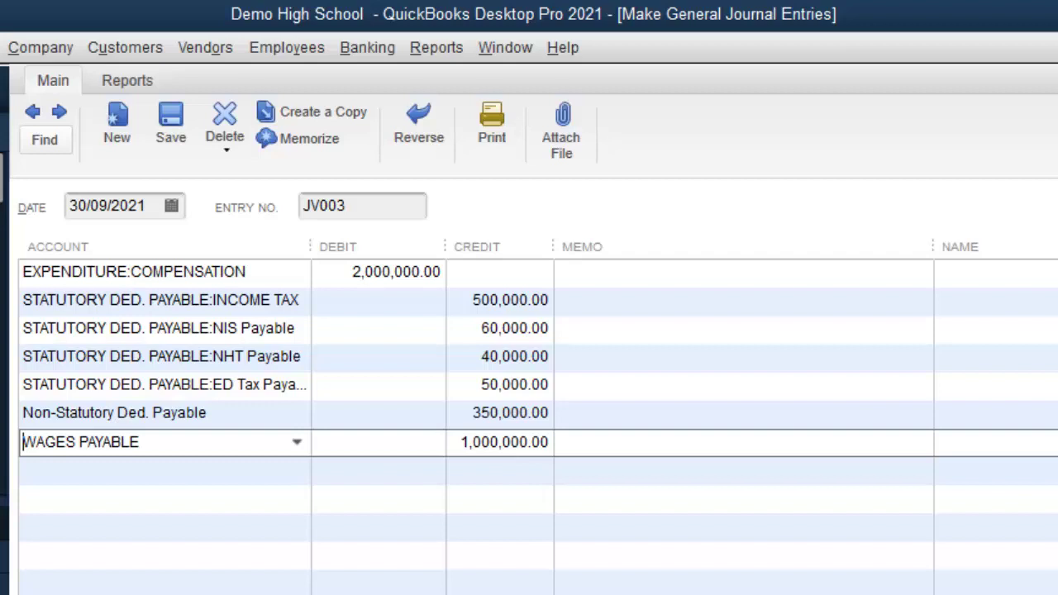
Step: Back out of a save attempt and write the memo 'Entry to record payroll' on the compensation line
{"action": "key", "text": "ctrl+s"}
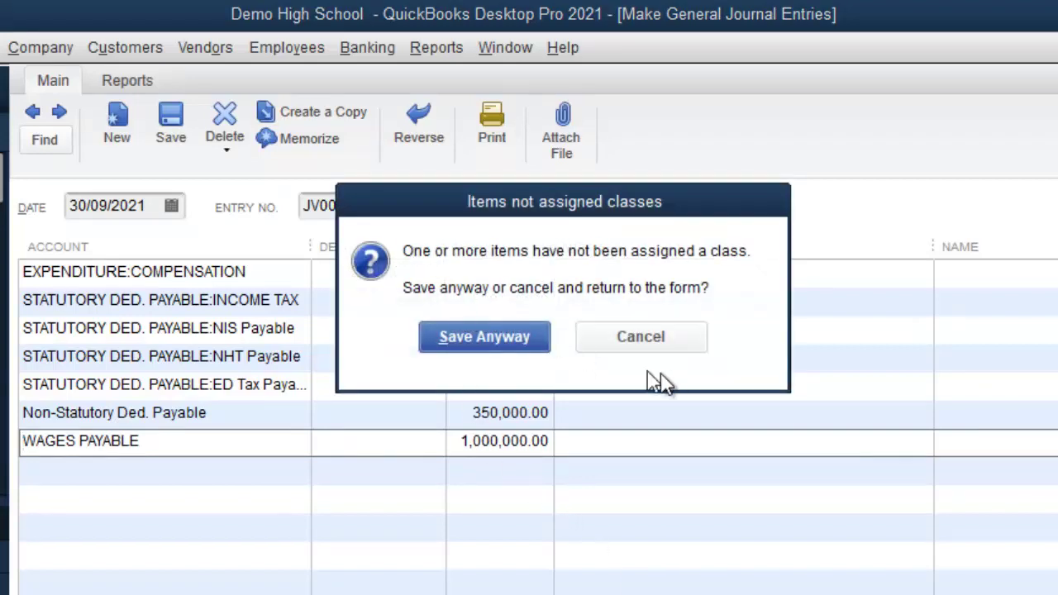
{"action": "left_click", "coordinate": [668, 347]}
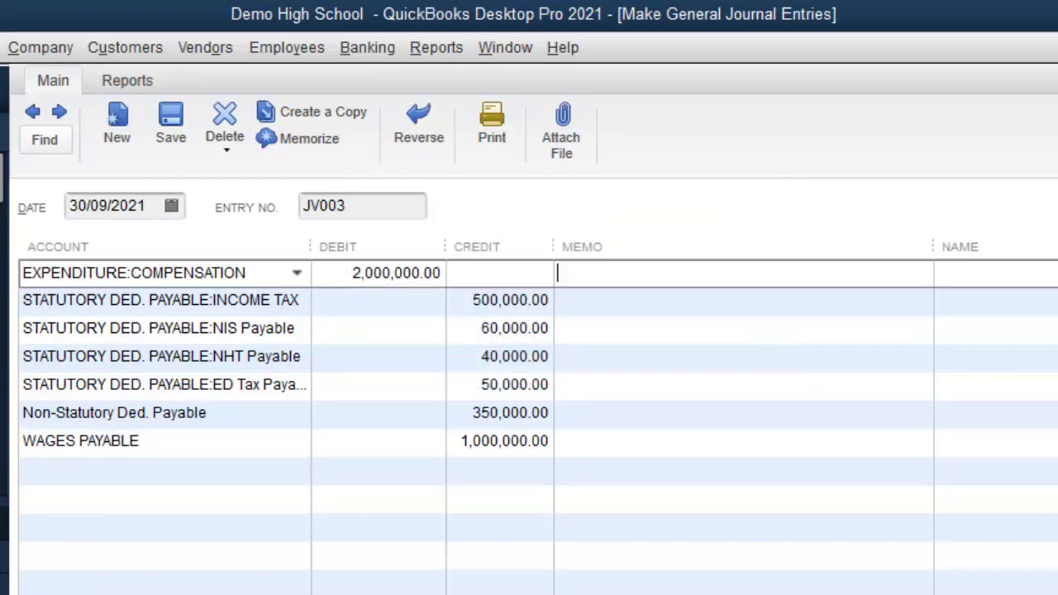
{"action": "type", "text": "Ent"}
{"action": "type", "text": "rie"}
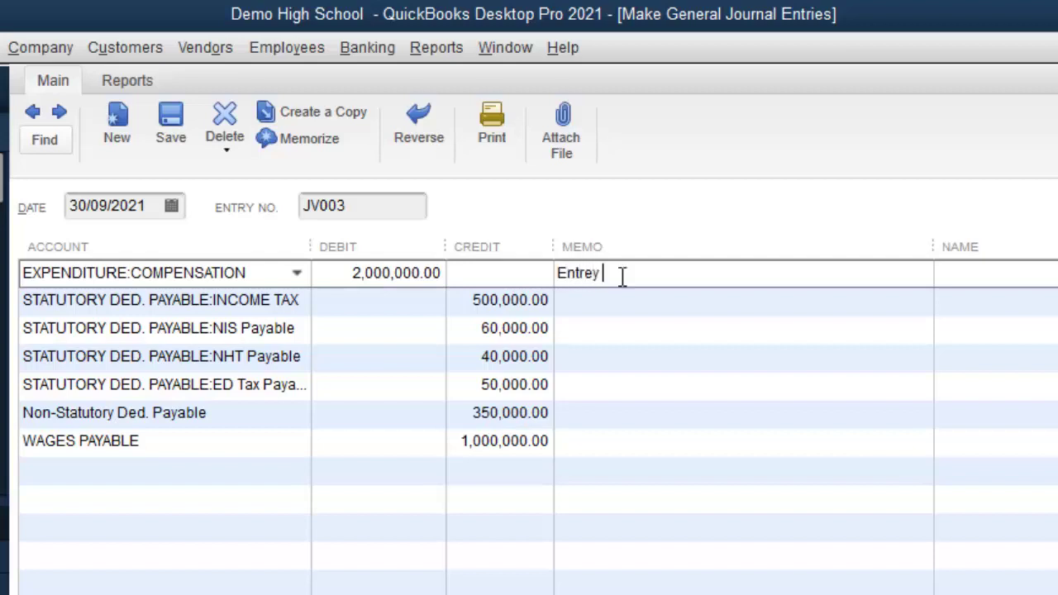
{"action": "key", "text": "BackSpace"}
{"action": "key", "text": "BackSpace"}
{"action": "type", "text": "y to record pay"}
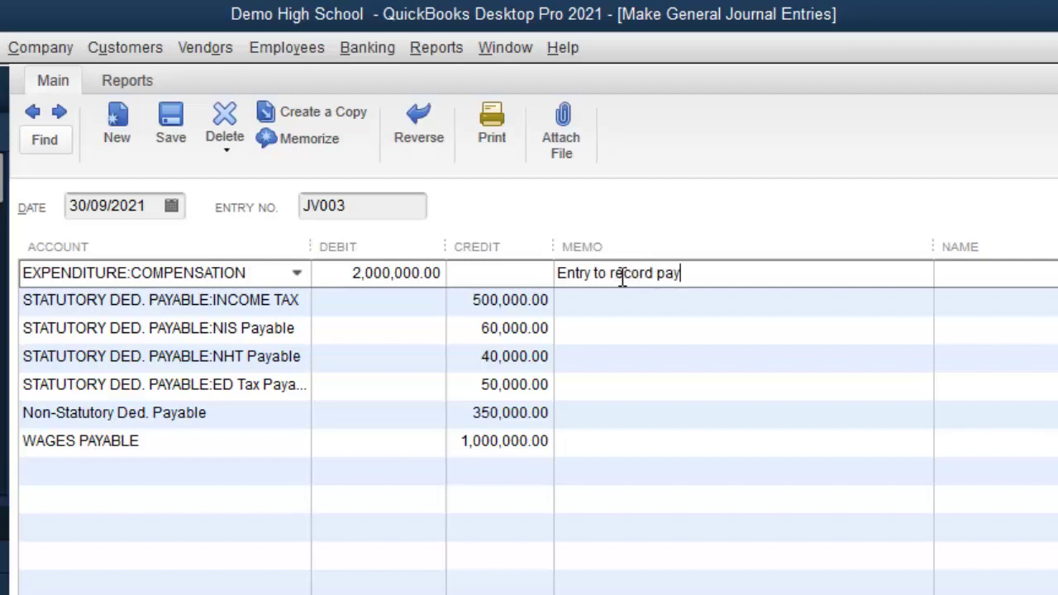
{"action": "type", "text": "roll"}
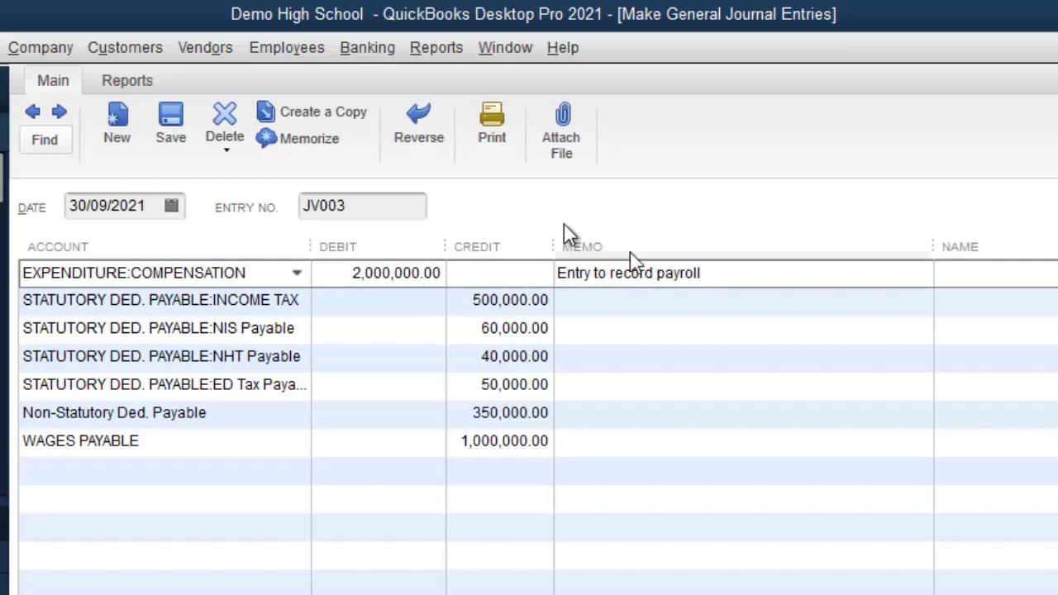
{"action": "left_click_drag", "start_coordinate": [703, 273], "coordinate": [557, 273]}
{"action": "key", "text": "ctrl+c"}
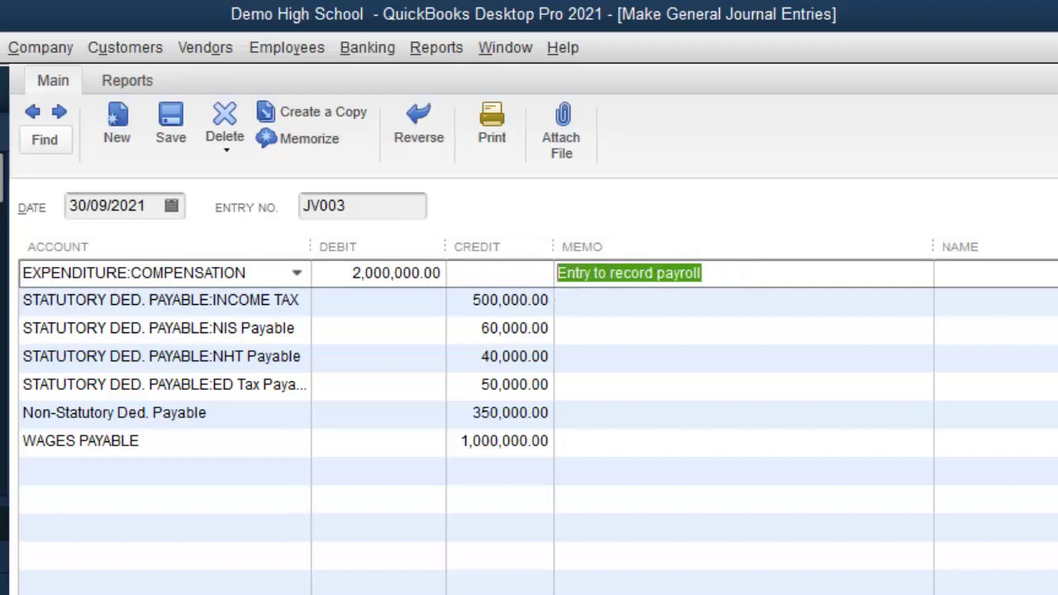
Step: Paste that memo onto the income tax, NIS Payable and NHT Payable lines
{"action": "left_click", "coordinate": [586, 329]}
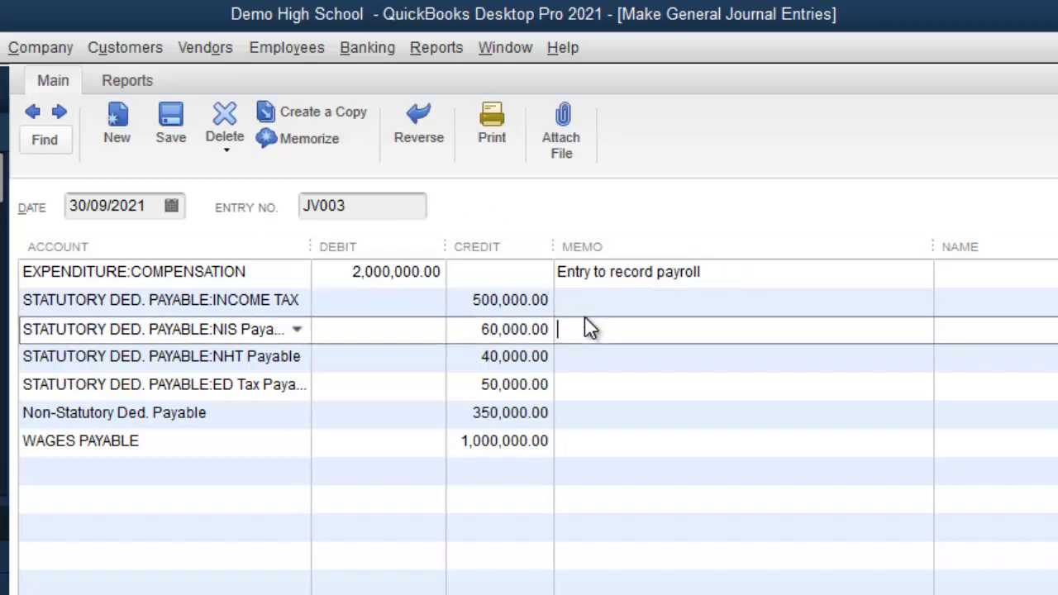
{"action": "left_click", "coordinate": [579, 308]}
{"action": "key", "text": "ctrl+v"}
{"action": "left_click", "coordinate": [581, 331]}
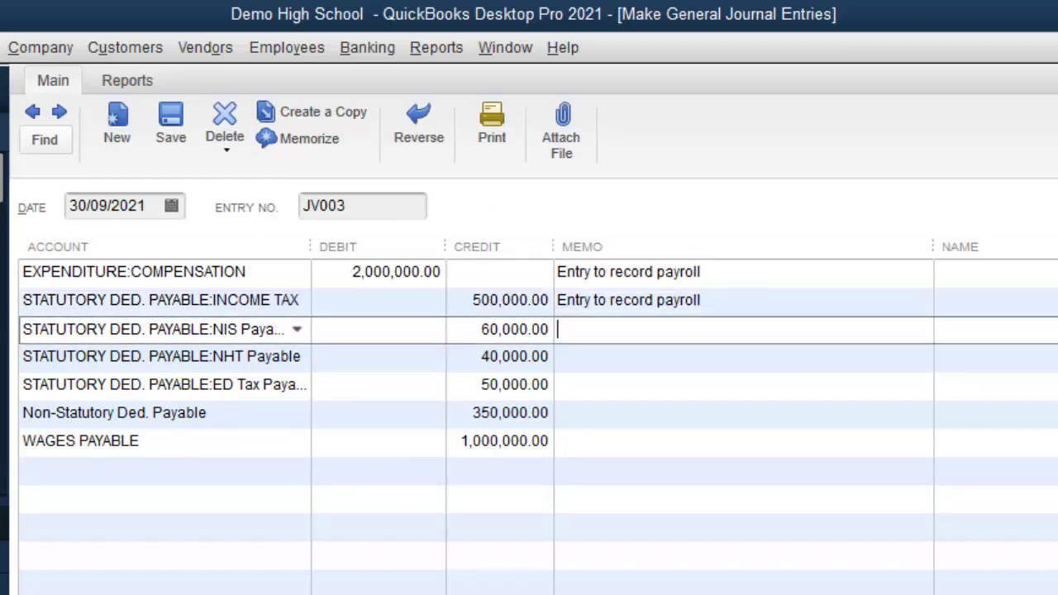
{"action": "key", "text": "ctrl+v"}
{"action": "left_click", "coordinate": [581, 357]}
{"action": "key", "text": "ctrl+v"}
Step: Extend the memo to 'Entry to record payroll for September 2021' on the first four lines
{"action": "left_click", "coordinate": [718, 277]}
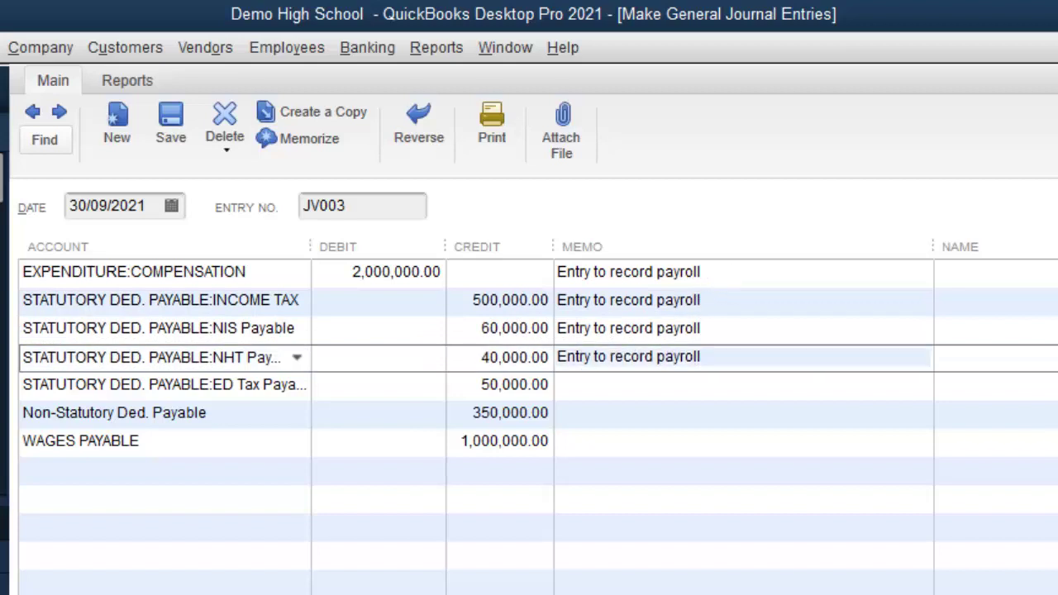
{"action": "type", "text": "for "}
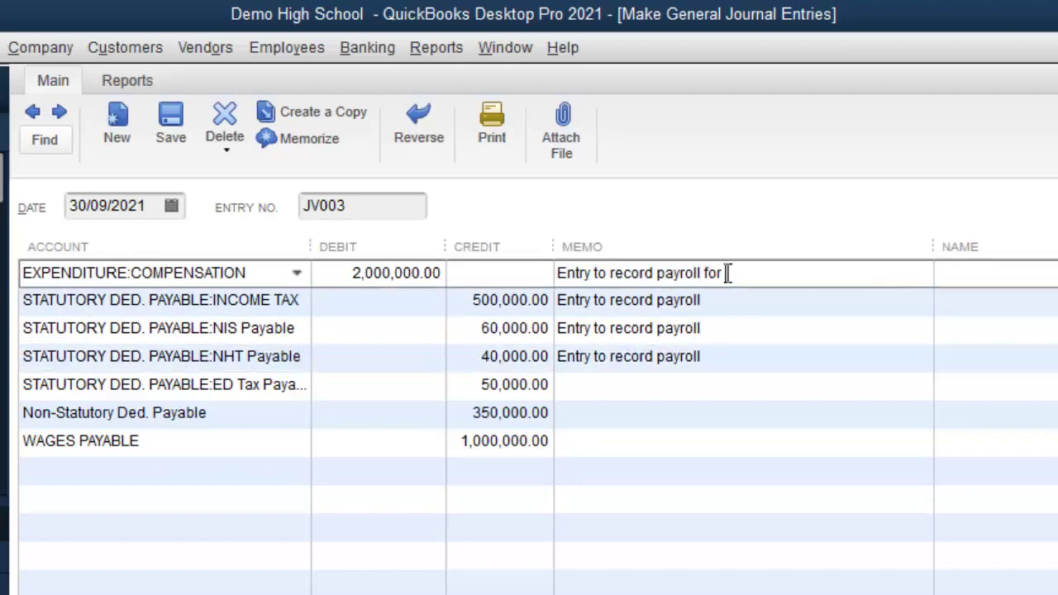
{"action": "type", "text": "Septembe"}
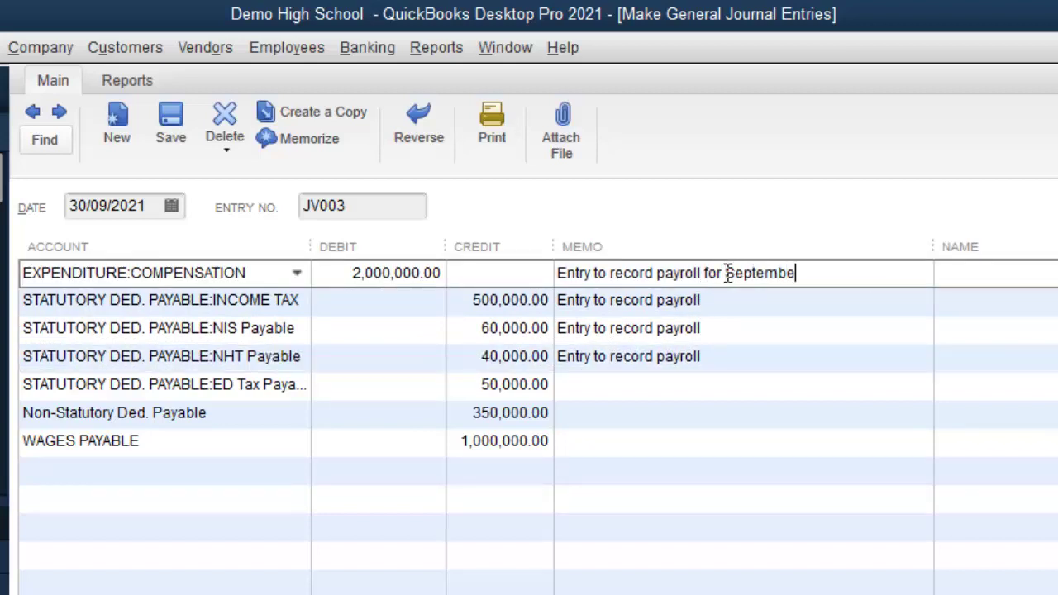
{"action": "type", "text": "r 2021"}
{"action": "left_click_drag", "start_coordinate": [863, 274], "coordinate": [470, 273]}
{"action": "key", "text": "ctrl+c"}
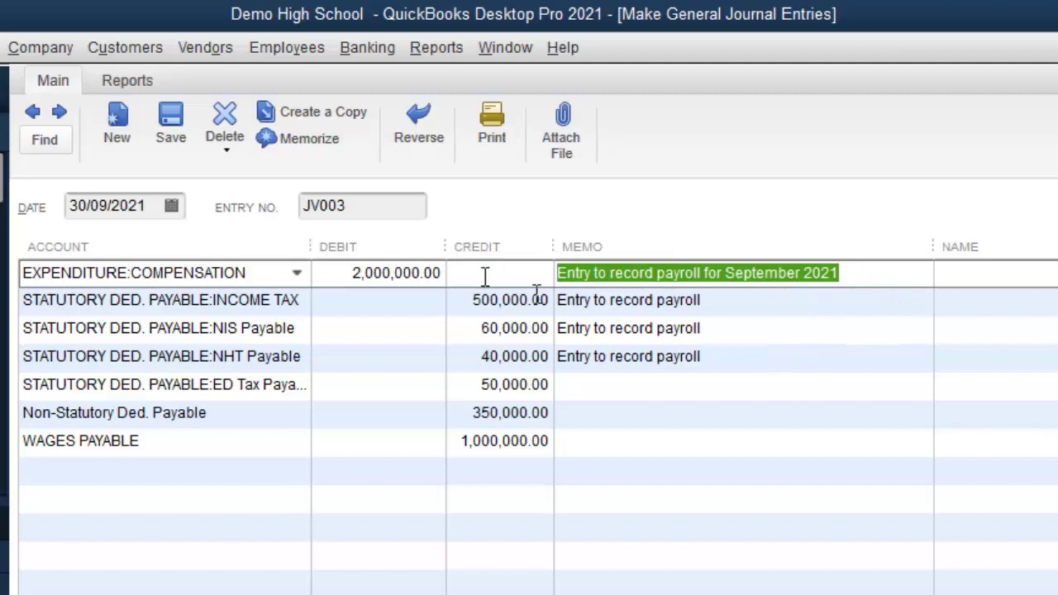
{"action": "left_click", "coordinate": [753, 304]}
{"action": "key", "text": "ctrl+v"}
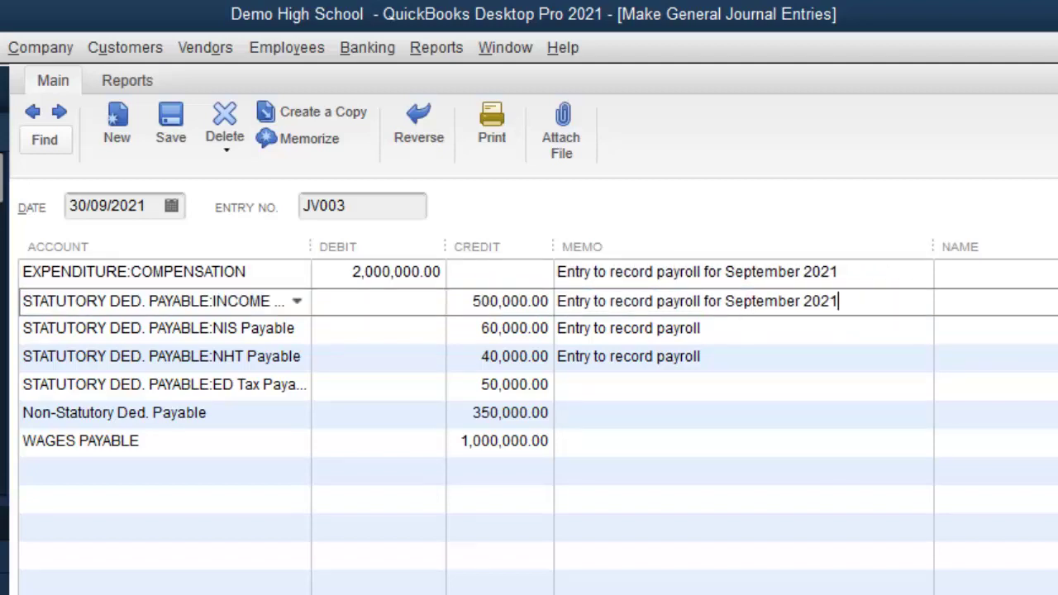
{"action": "left_click", "coordinate": [751, 326]}
{"action": "key", "text": "ctrl+v"}
{"action": "left_click", "coordinate": [731, 356]}
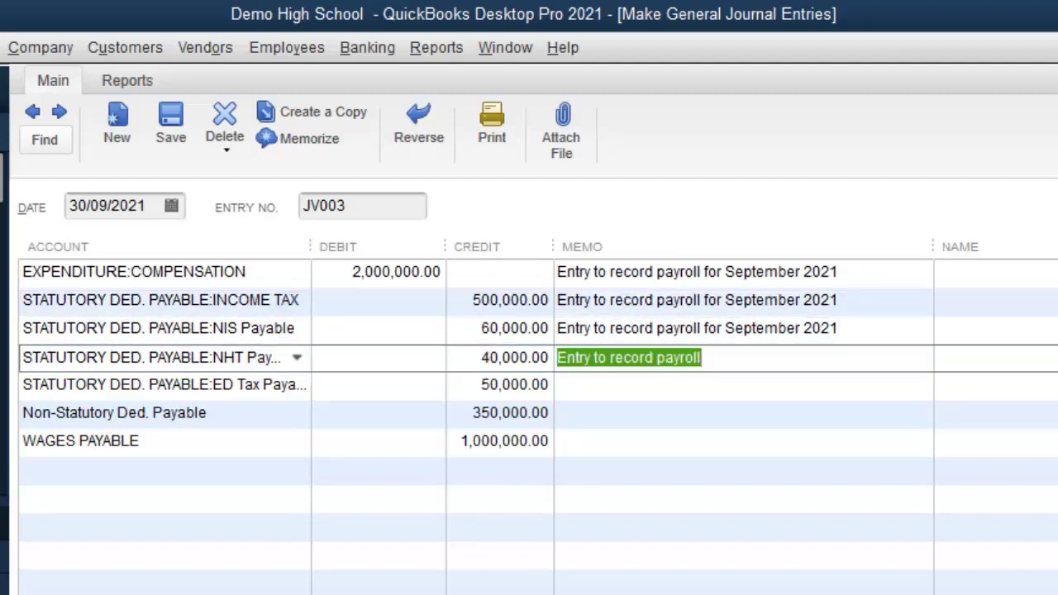
{"action": "key", "text": "ctrl+v"}
Step: Paste the September 2021 payroll memo onto the ED Tax, Non-Statutory and WAGES PAYABLE lines
{"action": "left_click", "coordinate": [709, 384]}
{"action": "key", "text": "ctrl+v"}
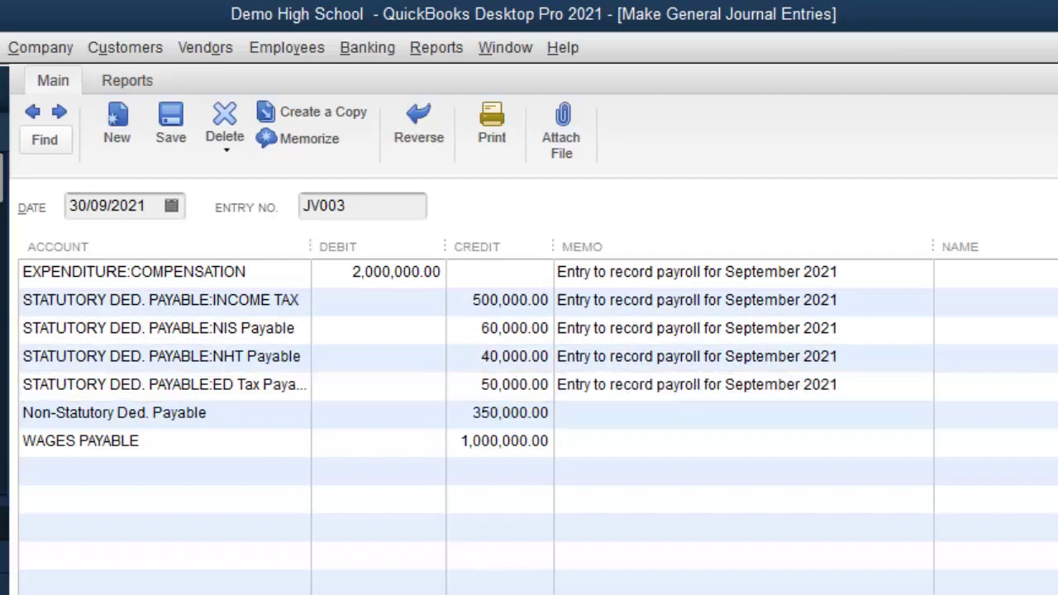
{"action": "left_click", "coordinate": [686, 414]}
{"action": "key", "text": "ctrl+v"}
{"action": "left_click", "coordinate": [663, 448]}
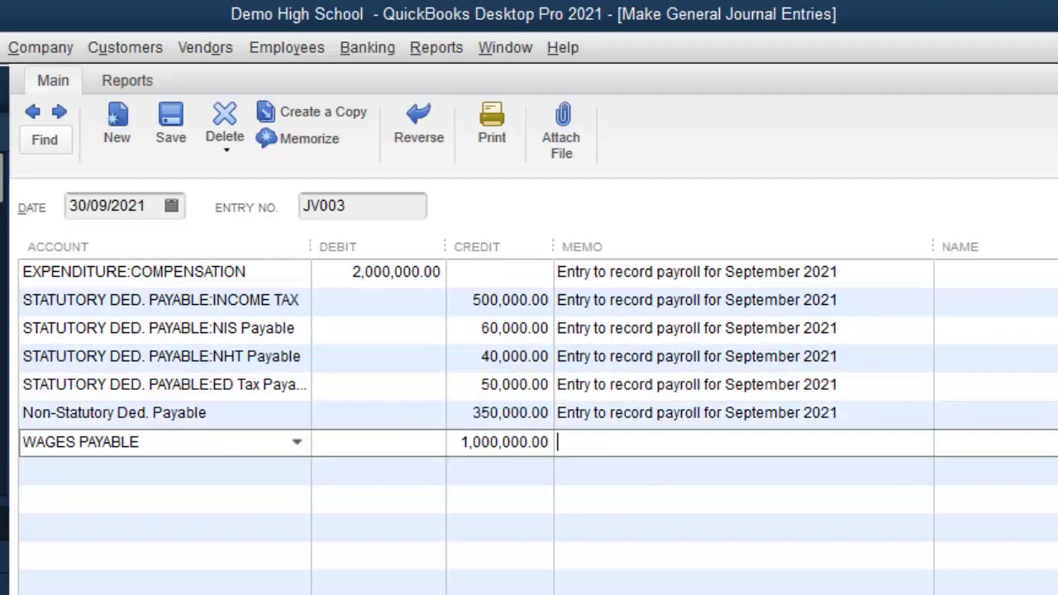
{"action": "key", "text": "ctrl+v"}
{"action": "left_click", "coordinate": [174, 467]}
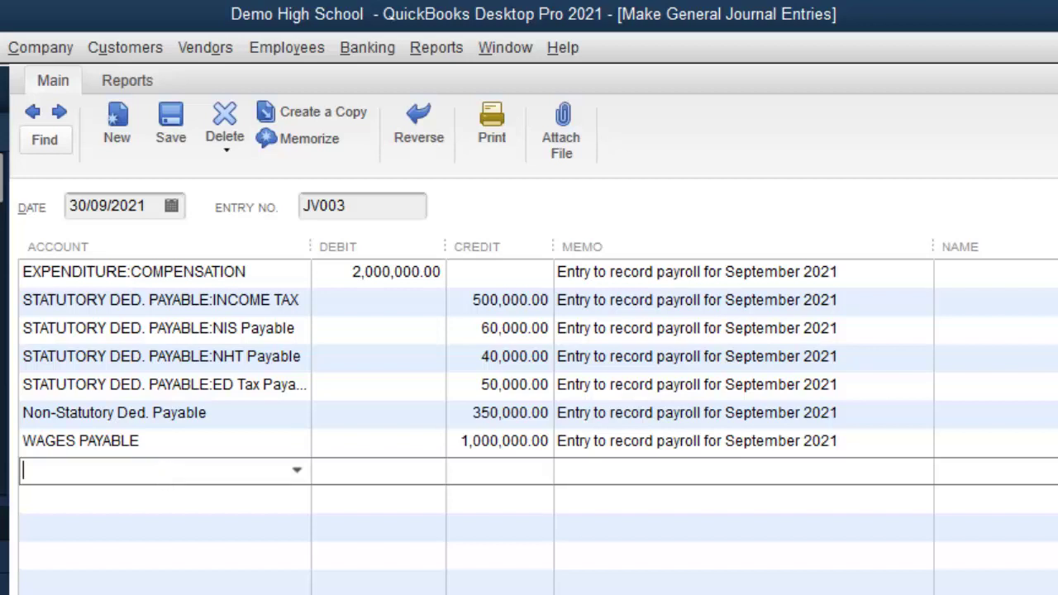
Step: Add a 60,000.00 EXPENDITURE:COMPENSATION debit line and a STATUTORY DED. PAYABLE:NIS Payable line
{"action": "type", "text": "com"}
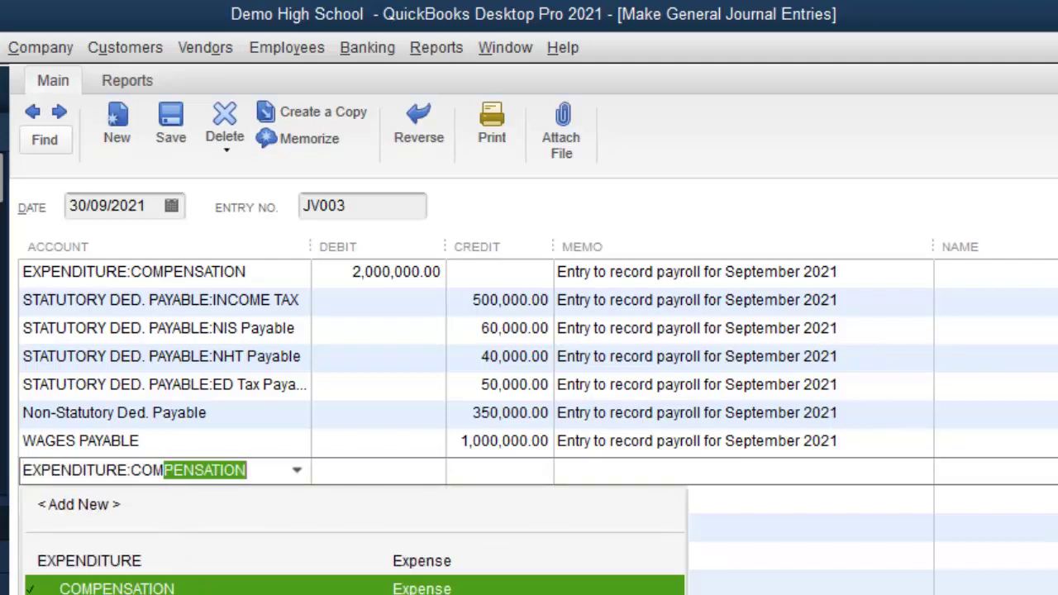
{"action": "left_click", "coordinate": [198, 588]}
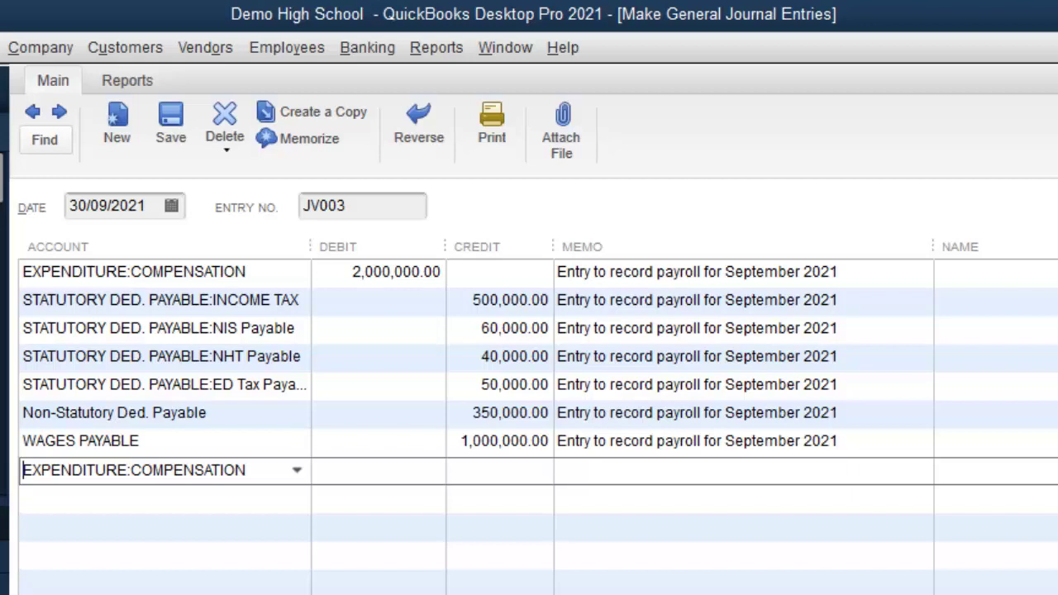
{"action": "key", "text": "Tab"}
{"action": "left_click", "coordinate": [410, 480]}
{"action": "type", "text": "600000"}
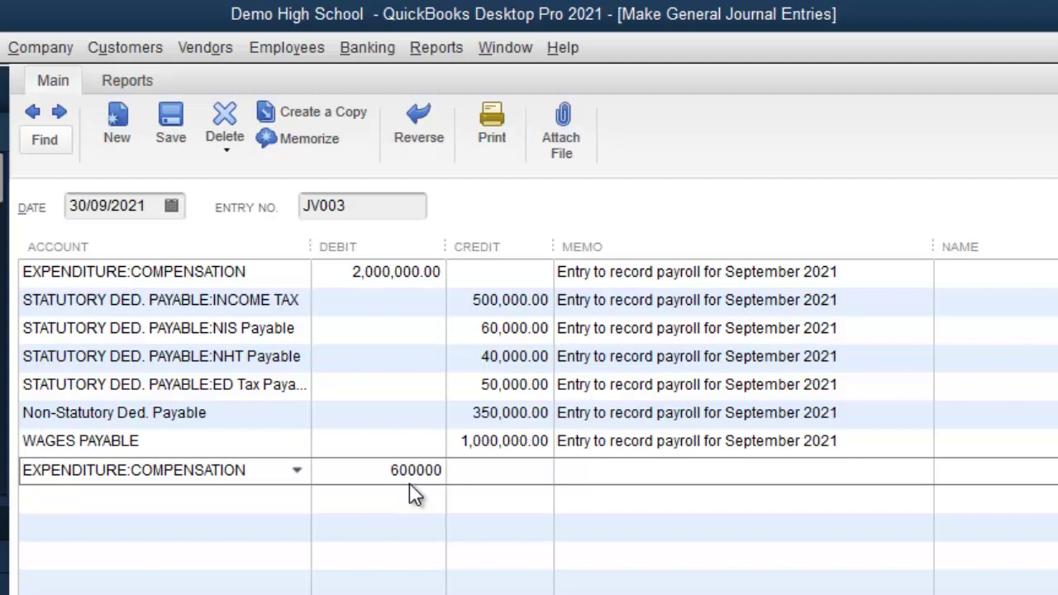
{"action": "key", "text": "BackSpace"}
{"action": "left_click", "coordinate": [300, 499]}
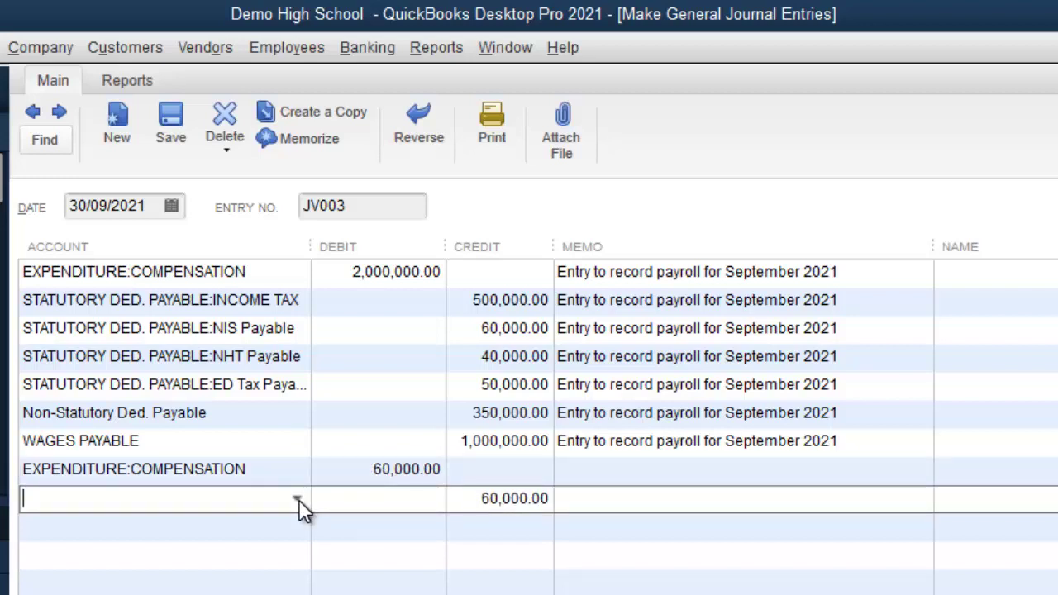
{"action": "type", "text": "Non-Statutory Ded. Payable"}
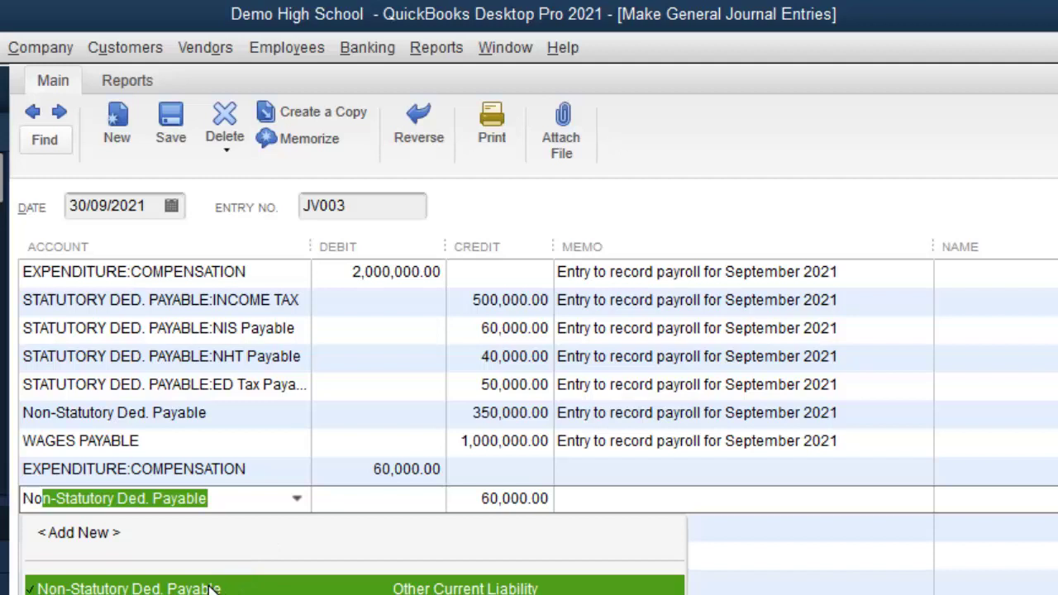
{"action": "type", "text": "STATUTORY DED. PAYABLE:NIS"}
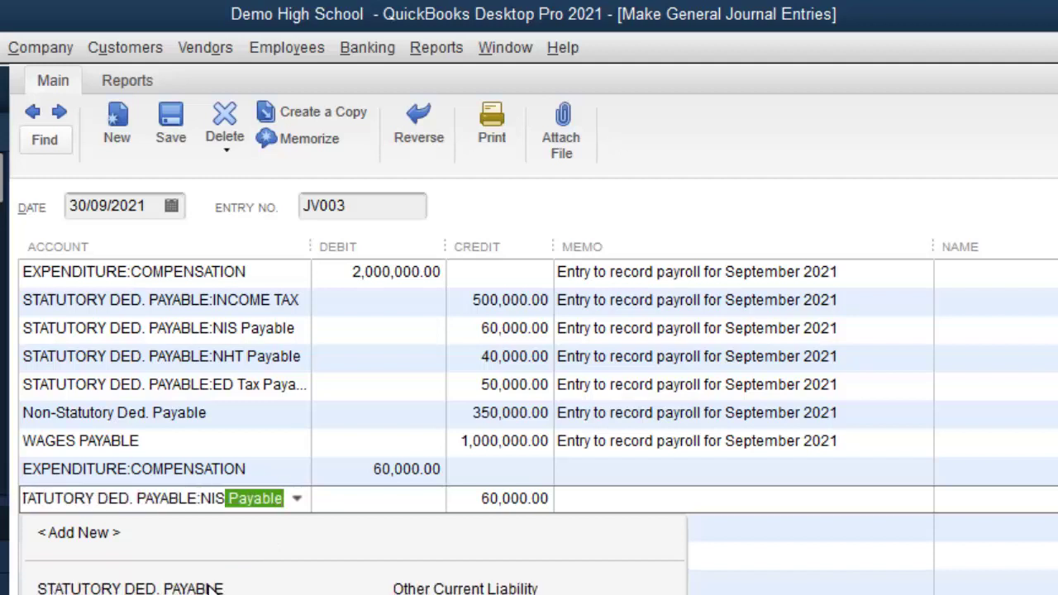
{"action": "key", "text": "Escape"}
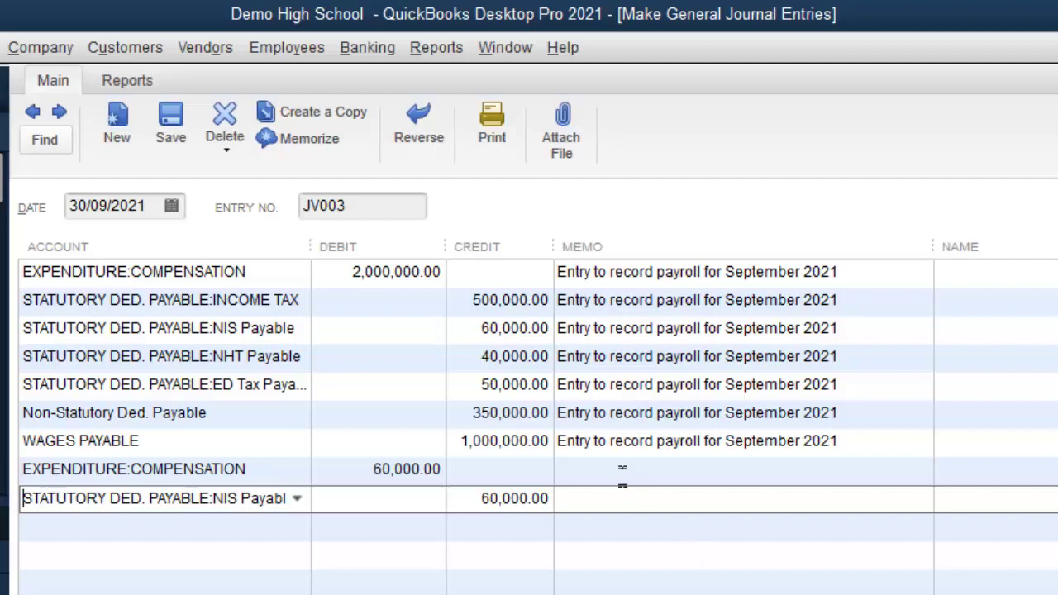
Step: Copy the payroll memo onto both new lines and save the journal entry
{"action": "left_click", "coordinate": [626, 472]}
{"action": "left_click", "coordinate": [843, 440]}
{"action": "key", "text": "ctrl+c"}
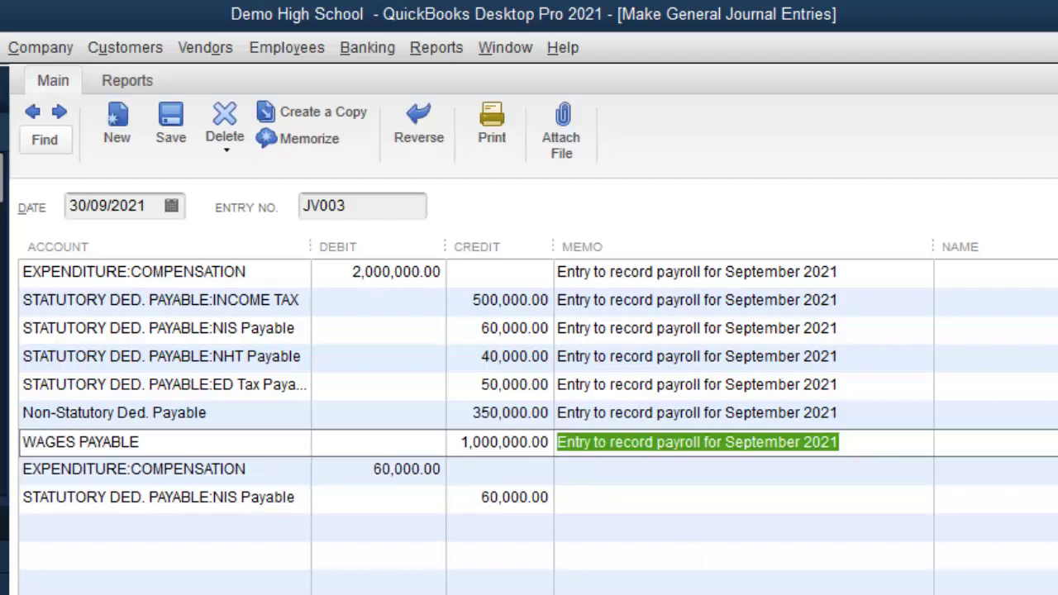
{"action": "left_click", "coordinate": [840, 443]}
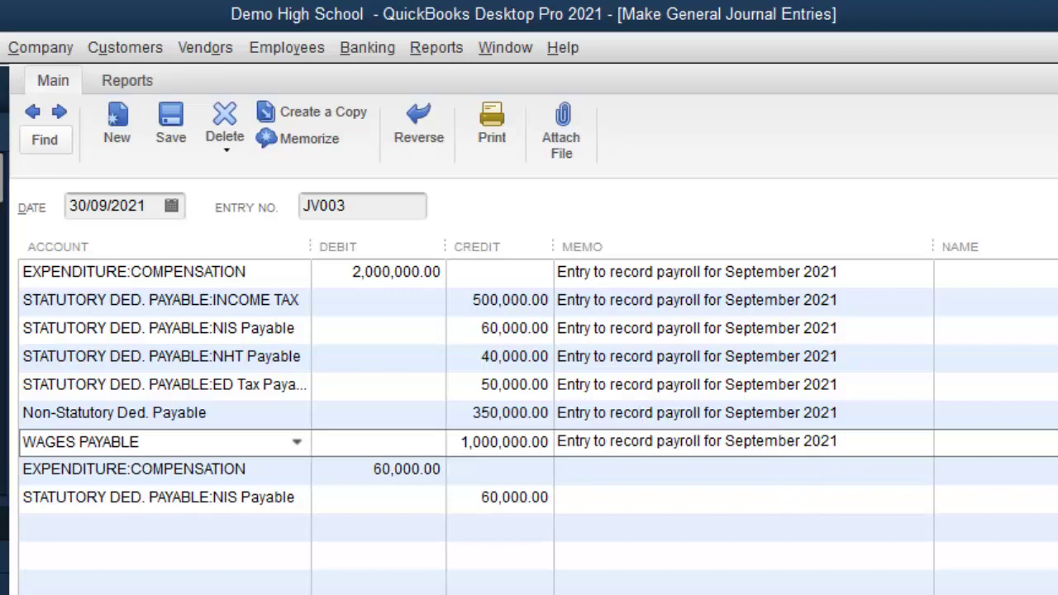
{"action": "left_click", "coordinate": [785, 471]}
{"action": "key", "text": "ctrl+v"}
{"action": "left_click", "coordinate": [752, 499]}
{"action": "key", "text": "ctrl+v"}
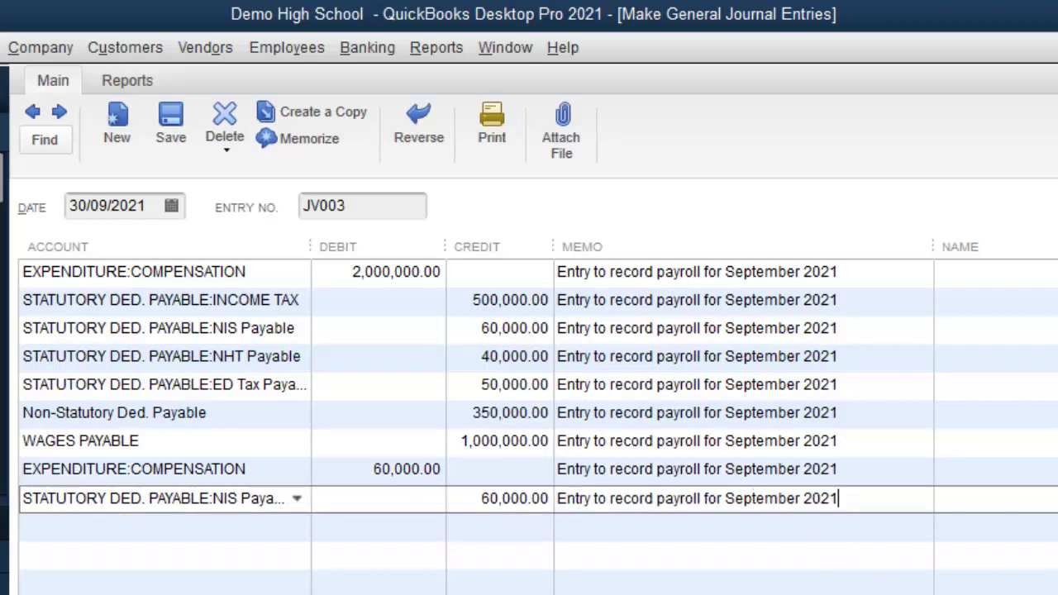
{"action": "key", "text": "ctrl+s"}
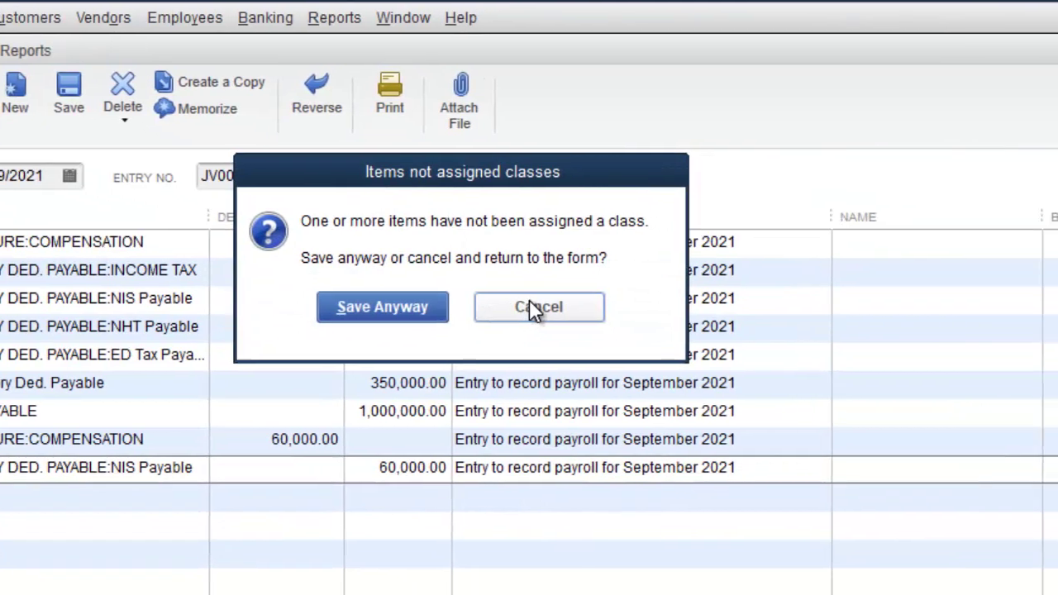
Step: Cancel the class warning and set the SUBVENTION class on the first two lines
{"action": "left_click", "coordinate": [641, 336]}
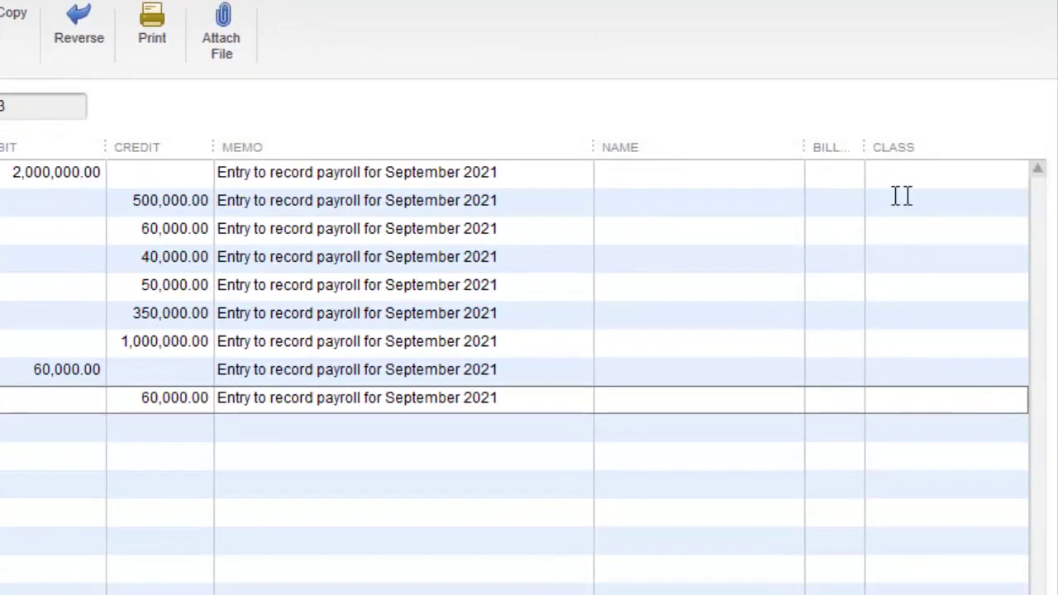
{"action": "left_click", "coordinate": [923, 172]}
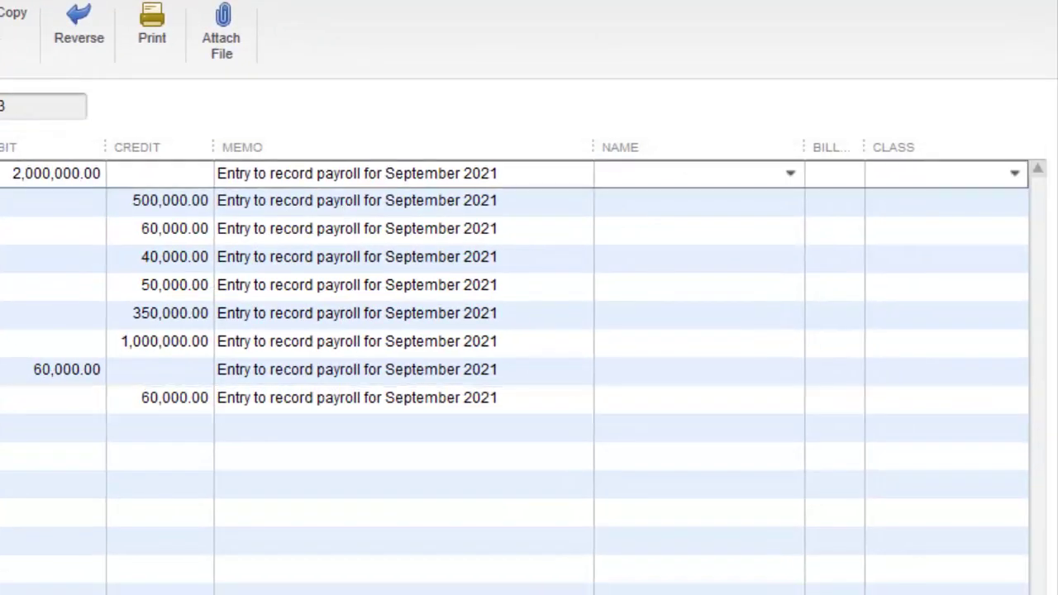
{"action": "type", "text": "SUBVENTION"}
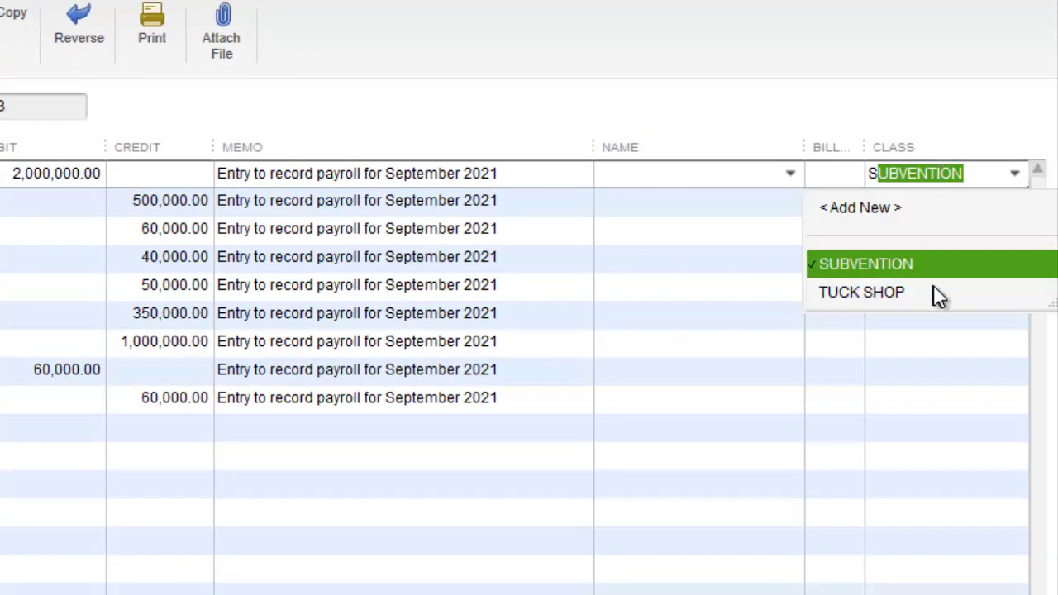
{"action": "key", "text": "Return"}
{"action": "key", "text": "Down"}
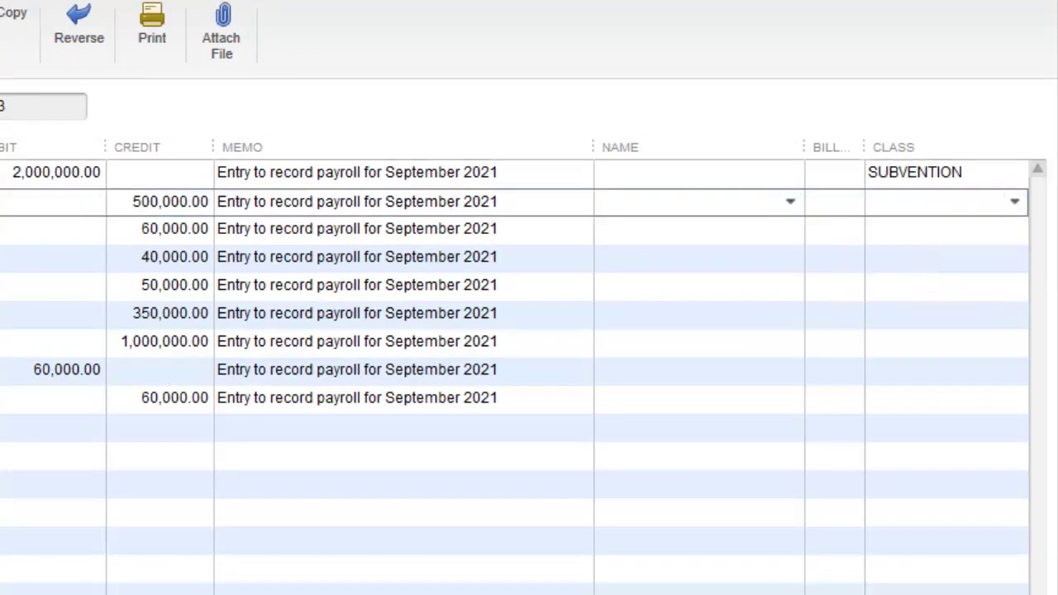
{"action": "type", "text": "SUBVENTION"}
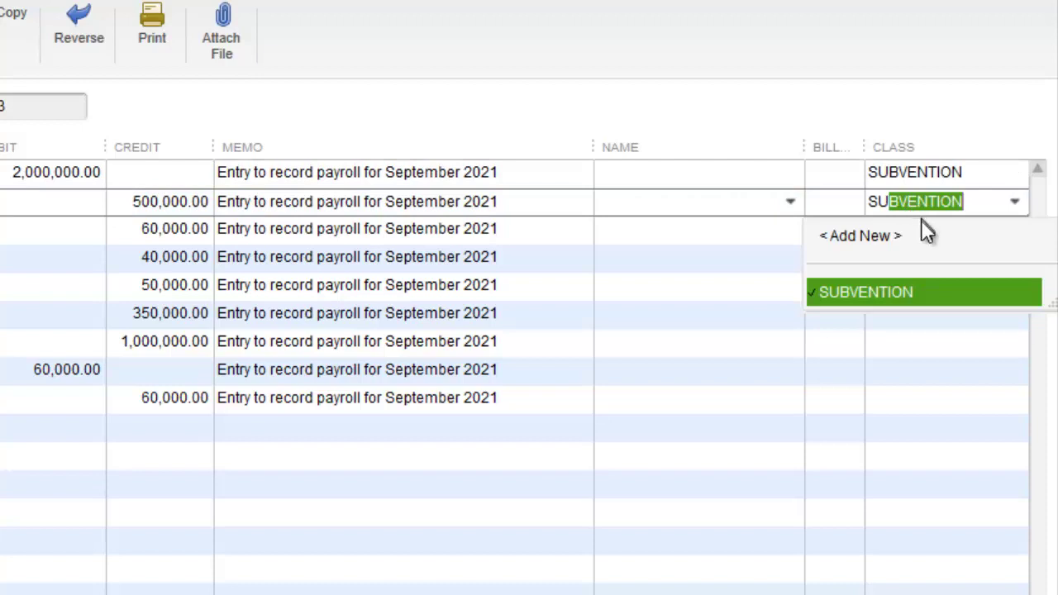
{"action": "left_click", "coordinate": [885, 306]}
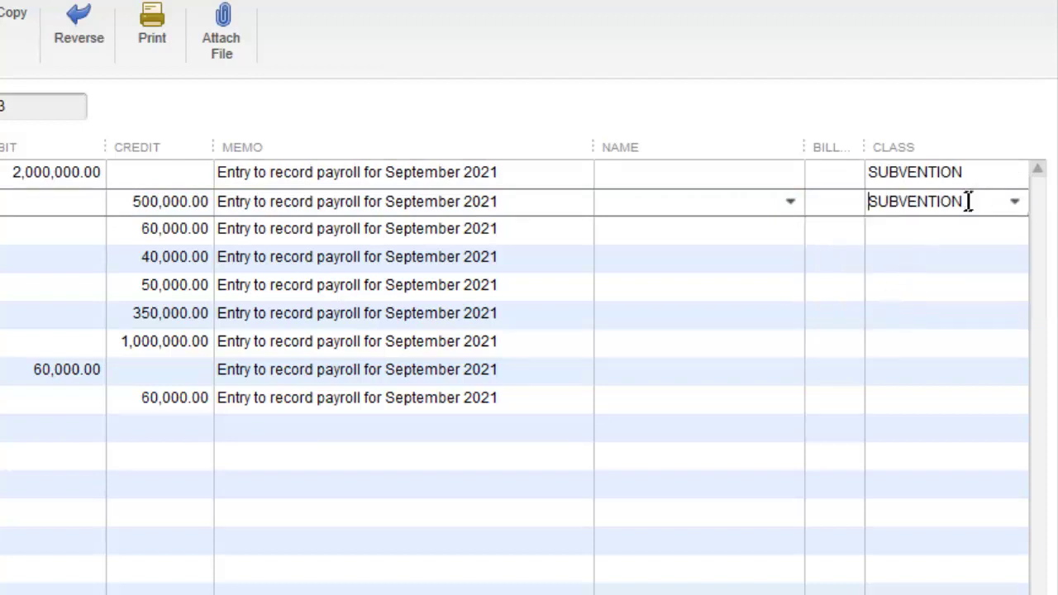
Step: Copy SUBVENTION into the Class cell of the remaining seven lines, through NIS Payable
{"action": "left_click_drag", "start_coordinate": [964, 202], "coordinate": [860, 217]}
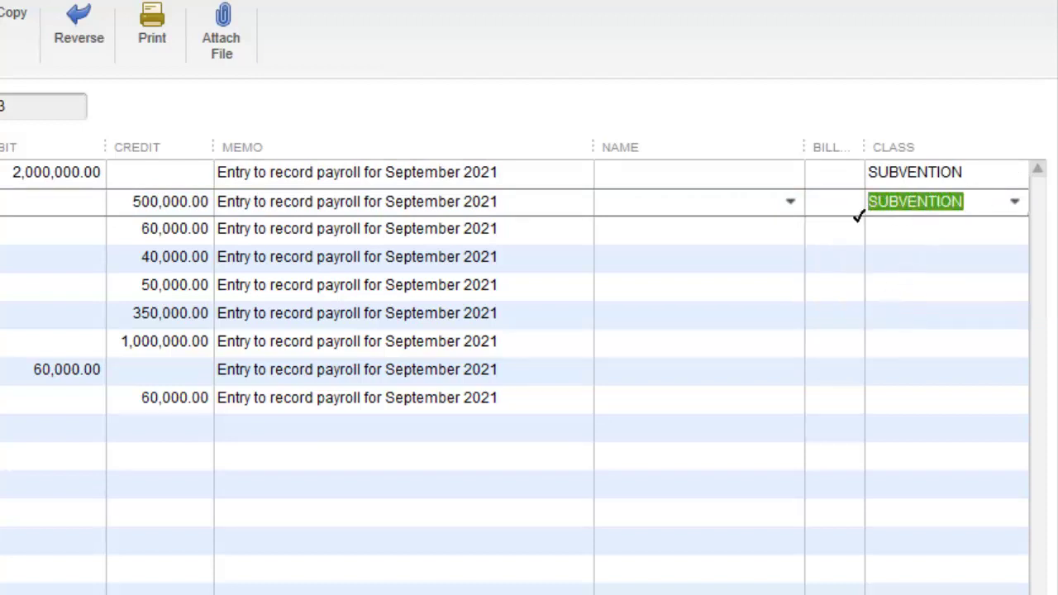
{"action": "key", "text": "ctrl+c"}
{"action": "left_click", "coordinate": [879, 229]}
{"action": "key", "text": "ctrl+v"}
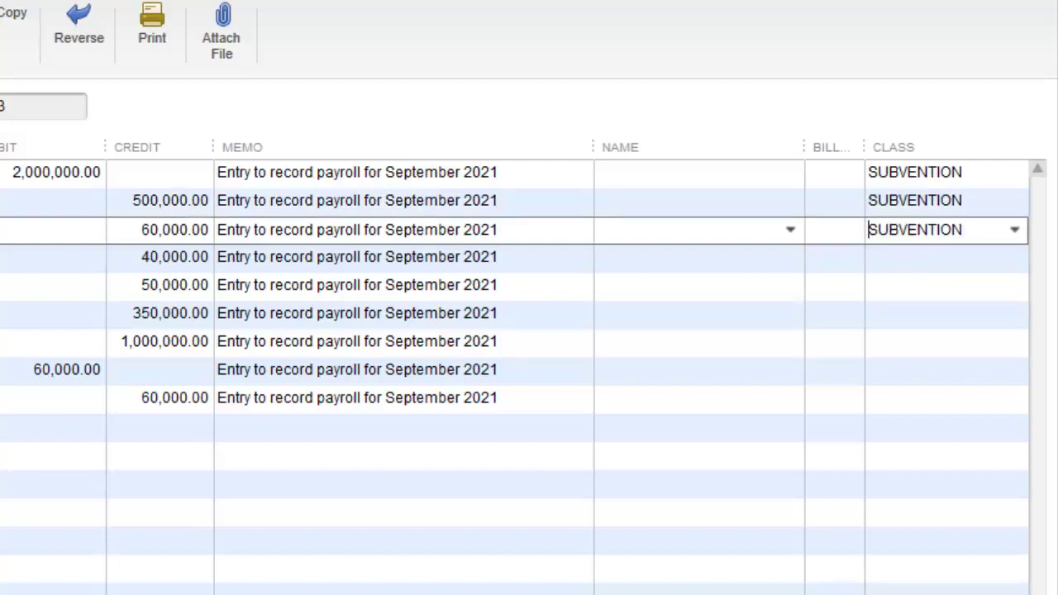
{"action": "left_click", "coordinate": [907, 256]}
{"action": "key", "text": "ctrl+v"}
{"action": "left_click", "coordinate": [907, 287]}
{"action": "key", "text": "ctrl+v"}
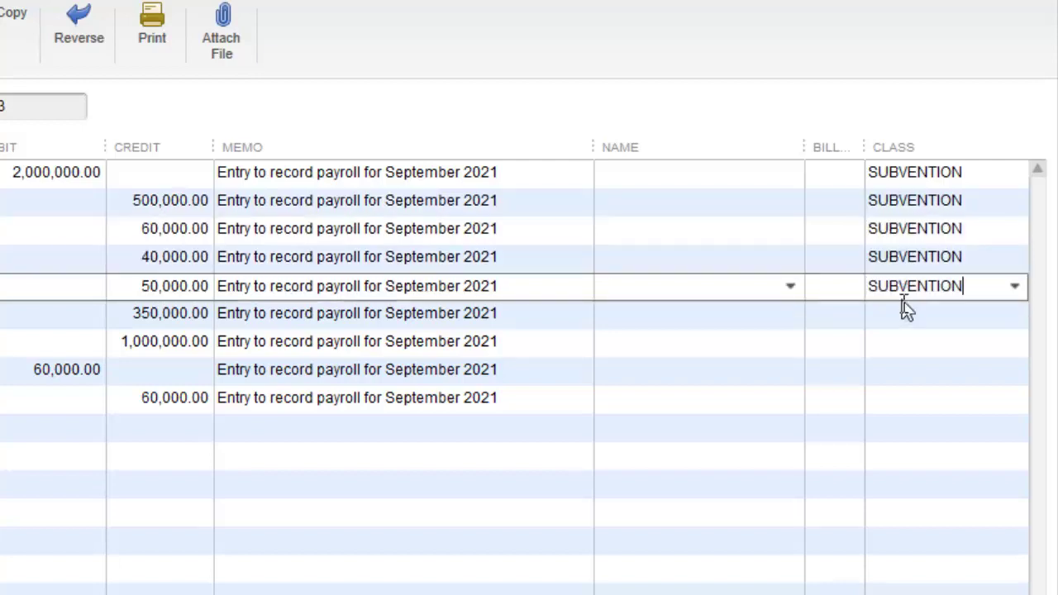
{"action": "left_click", "coordinate": [904, 313]}
{"action": "key", "text": "ctrl+v"}
{"action": "left_click", "coordinate": [895, 342]}
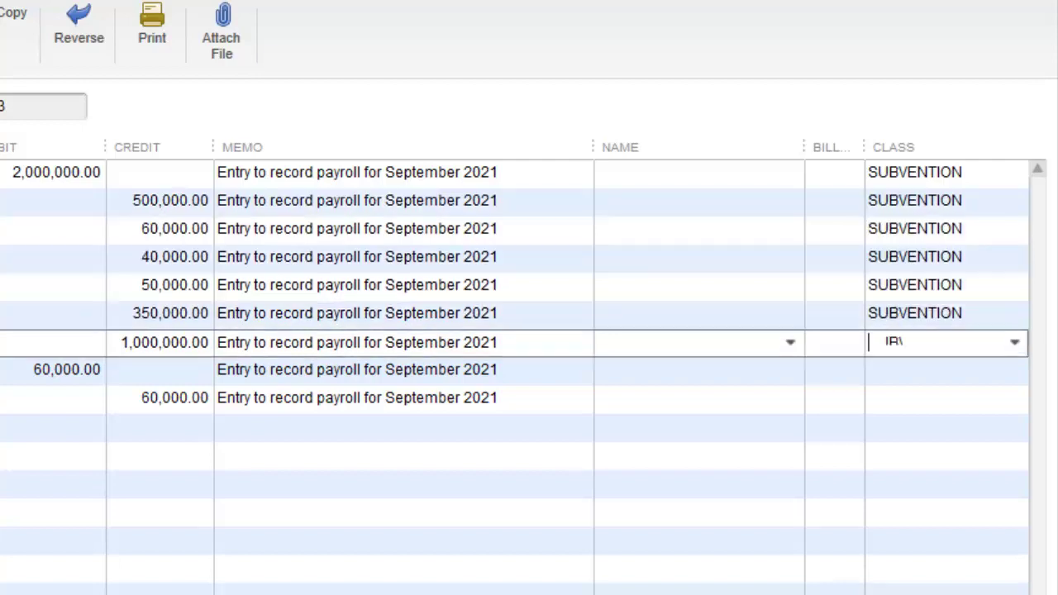
{"action": "key", "text": "ctrl+v"}
{"action": "left_click", "coordinate": [895, 370]}
{"action": "key", "text": "ctrl+v"}
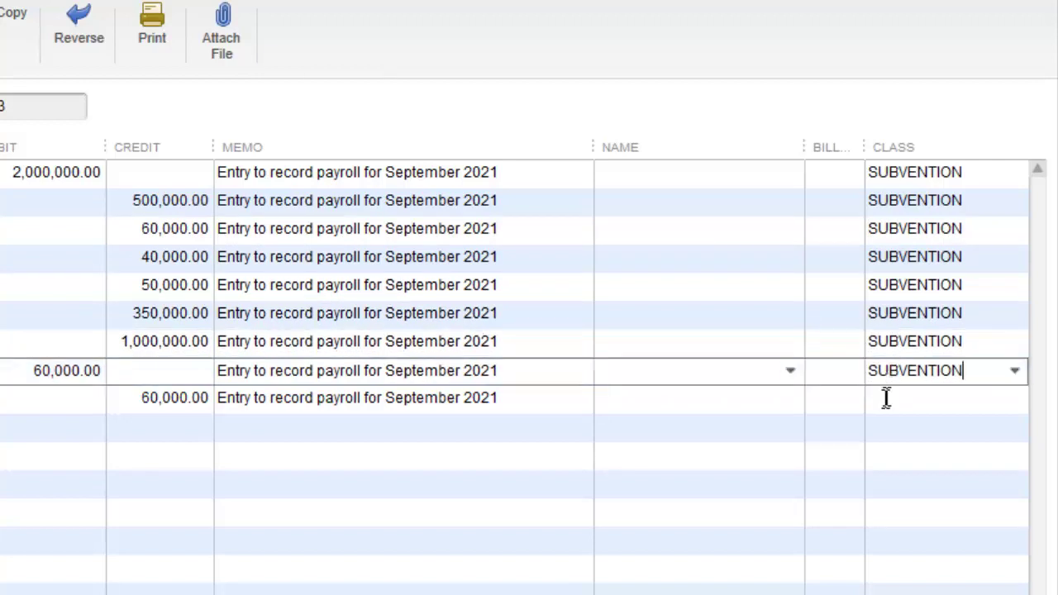
{"action": "left_click", "coordinate": [887, 399]}
{"action": "key", "text": "ctrl+v"}
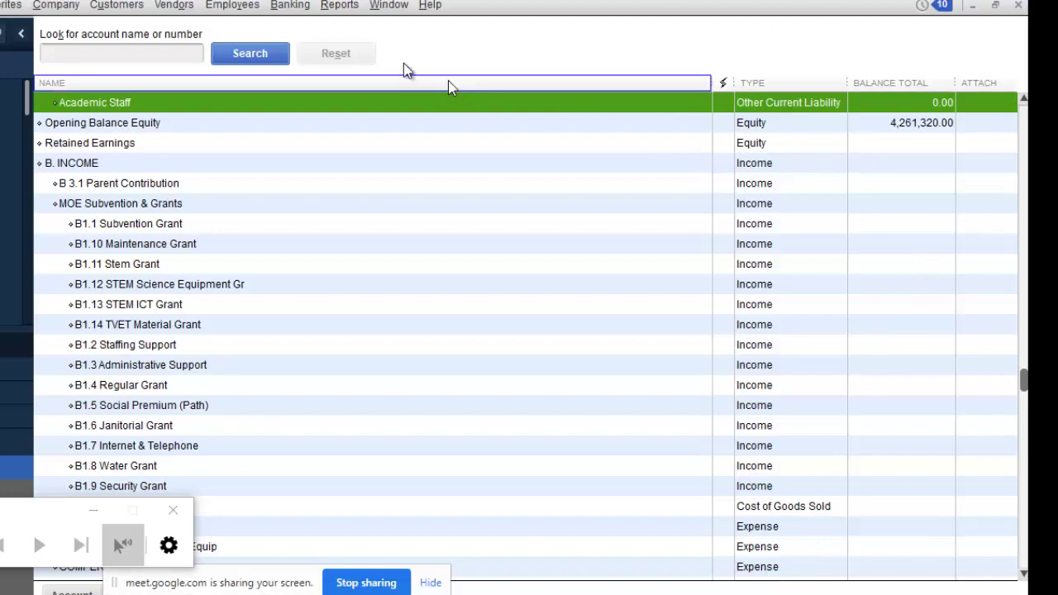
Step: Open the Balance Sheet Standard report from Reports > Company & Financial
{"action": "left_click", "coordinate": [349, 8]}
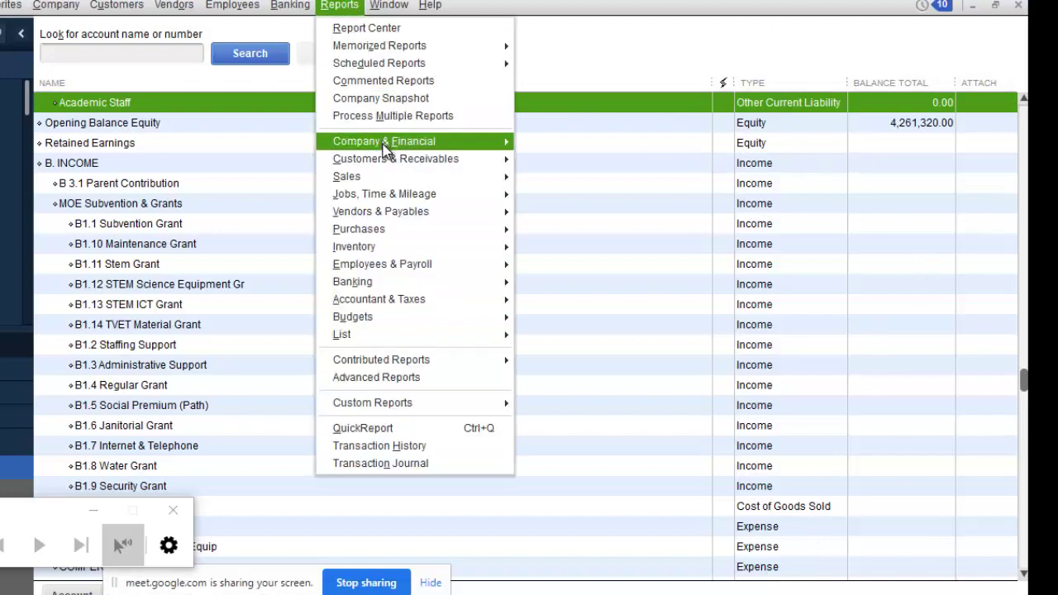
{"action": "mouse_move", "coordinate": [390, 143]}
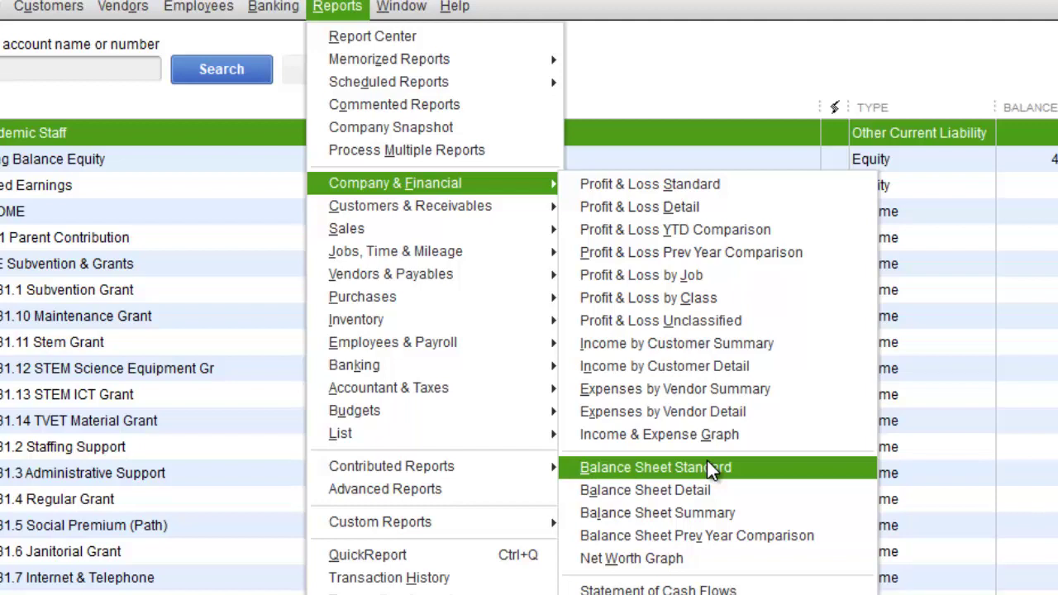
{"action": "left_click", "coordinate": [708, 462]}
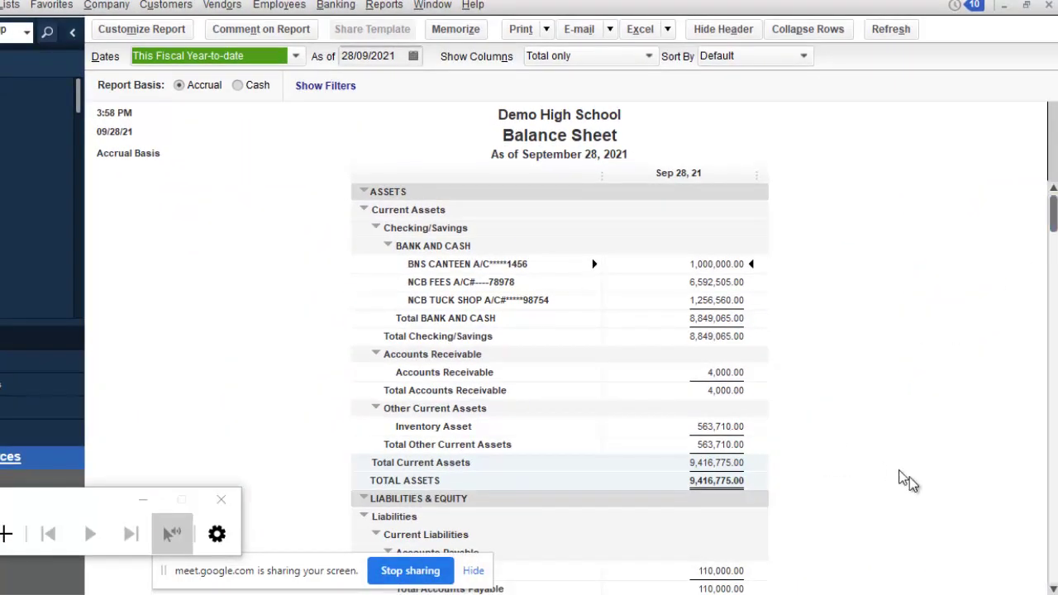
Step: Change the Balance Sheet's As of date to 30 September 2021 and review the liabilities
{"action": "scroll", "coordinate": [1049, 587], "scroll_direction": "down", "scroll_amount": 3}
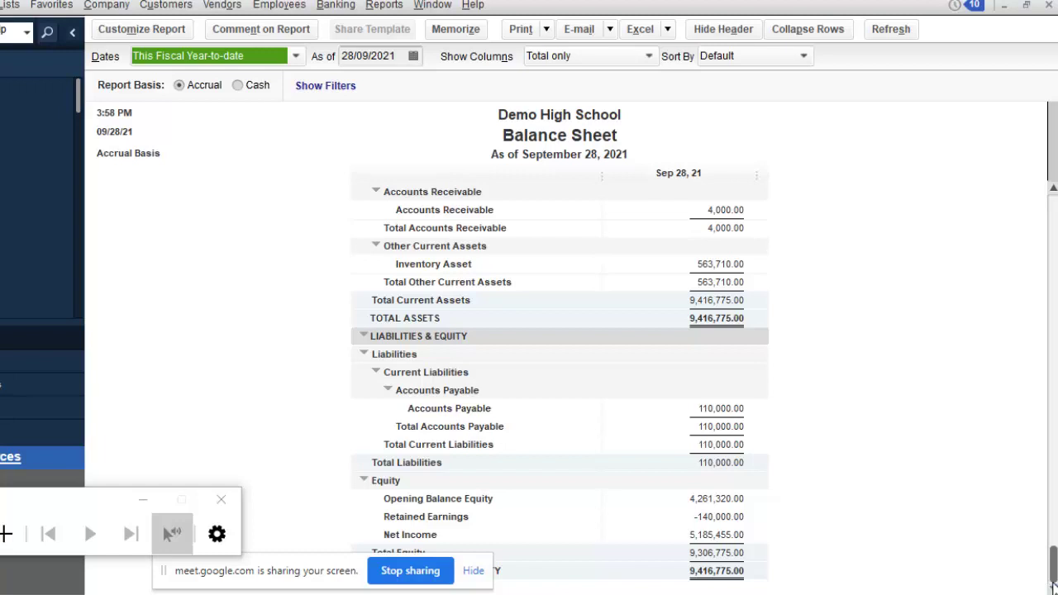
{"action": "left_click", "coordinate": [415, 56]}
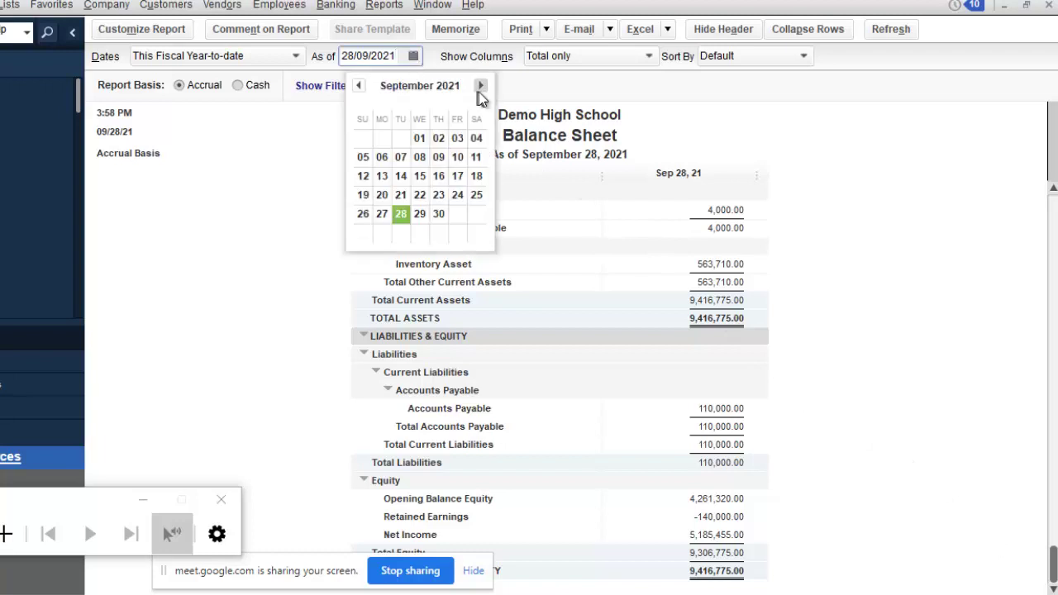
{"action": "left_click", "coordinate": [480, 86]}
{"action": "left_click", "coordinate": [360, 86]}
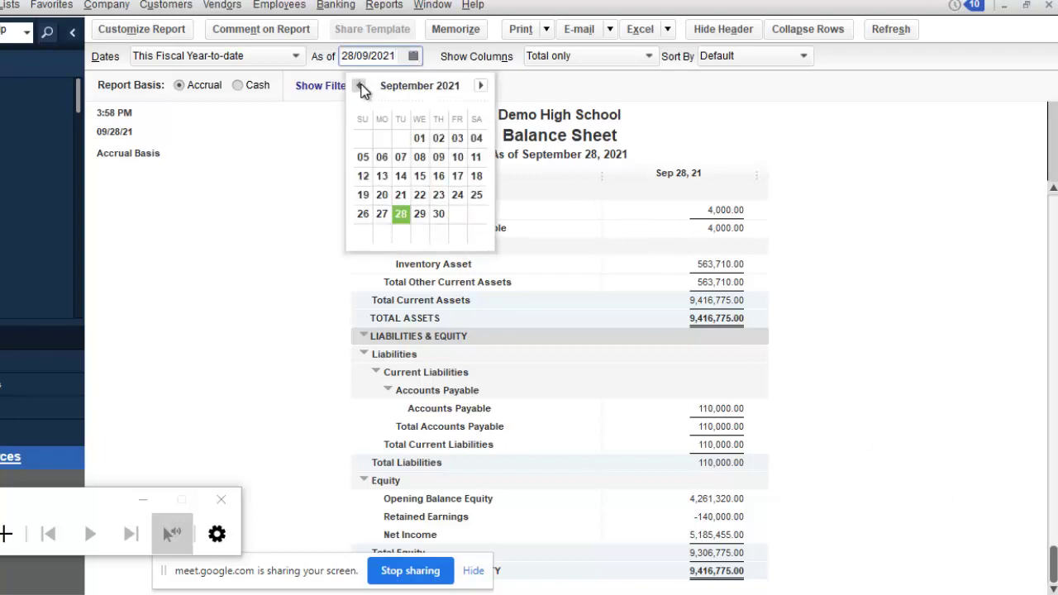
{"action": "left_click", "coordinate": [440, 214]}
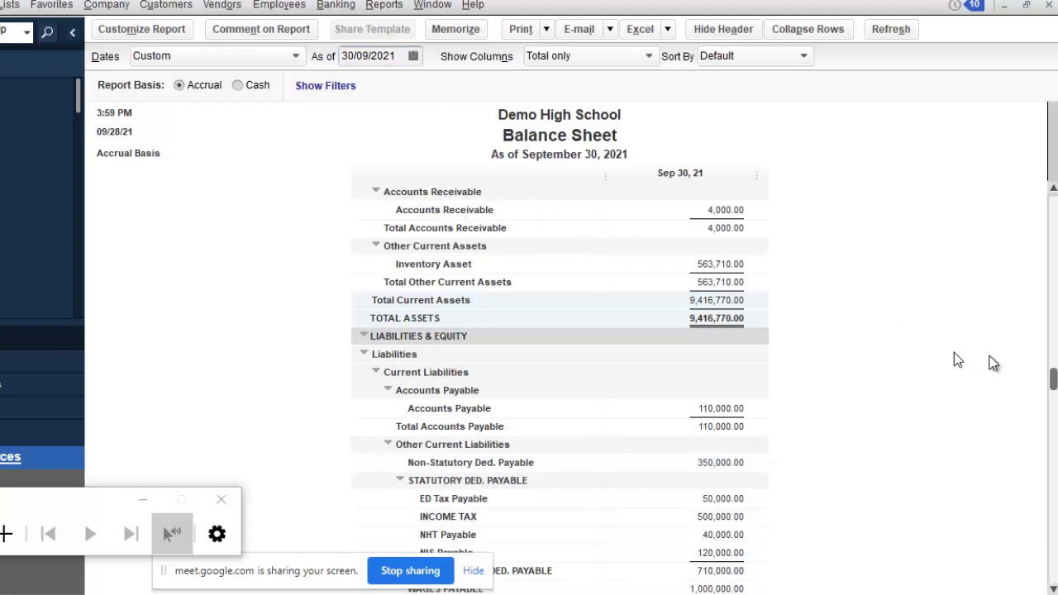
{"action": "scroll", "coordinate": [1051, 571], "scroll_direction": "down", "scroll_amount": 1}
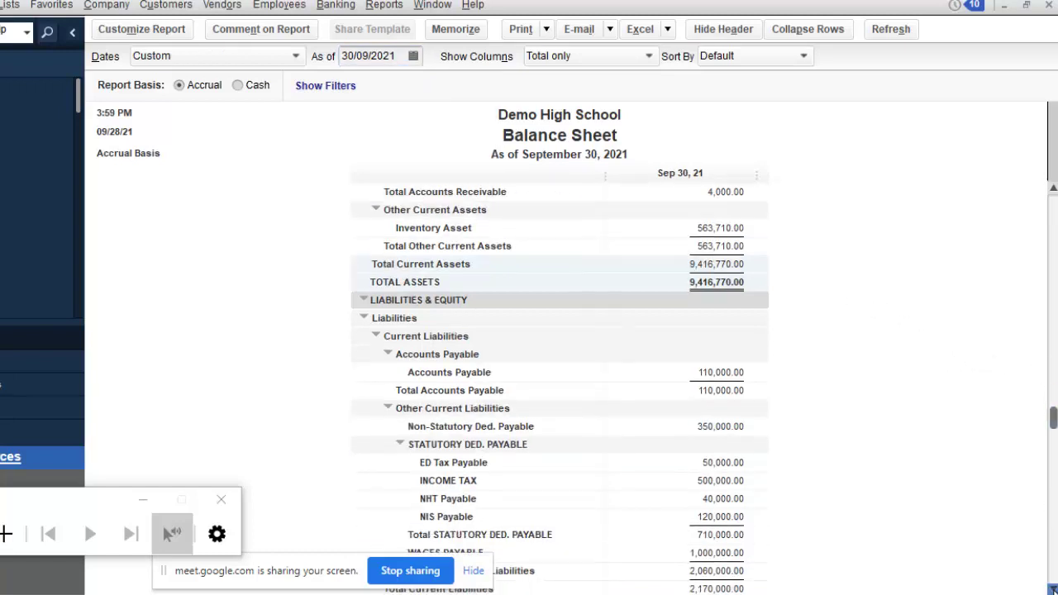
{"action": "scroll", "coordinate": [1052, 571], "scroll_direction": "down", "scroll_amount": 3}
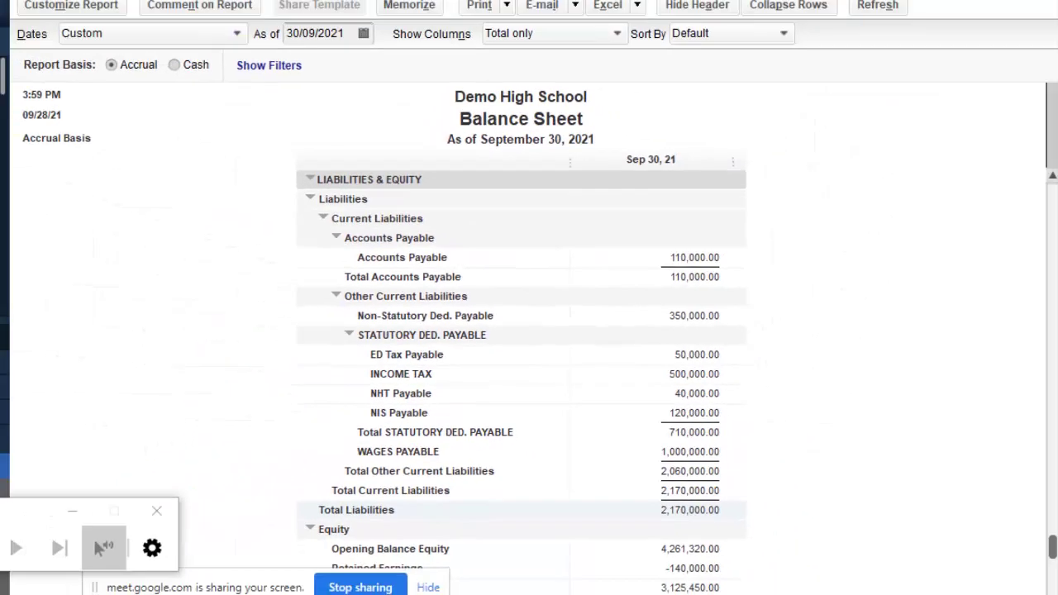
Step: Start a cheque and create bank account BNS SUBVENTION A/C as a subaccount of BANK AND CASH
{"action": "key", "text": "Escape"}
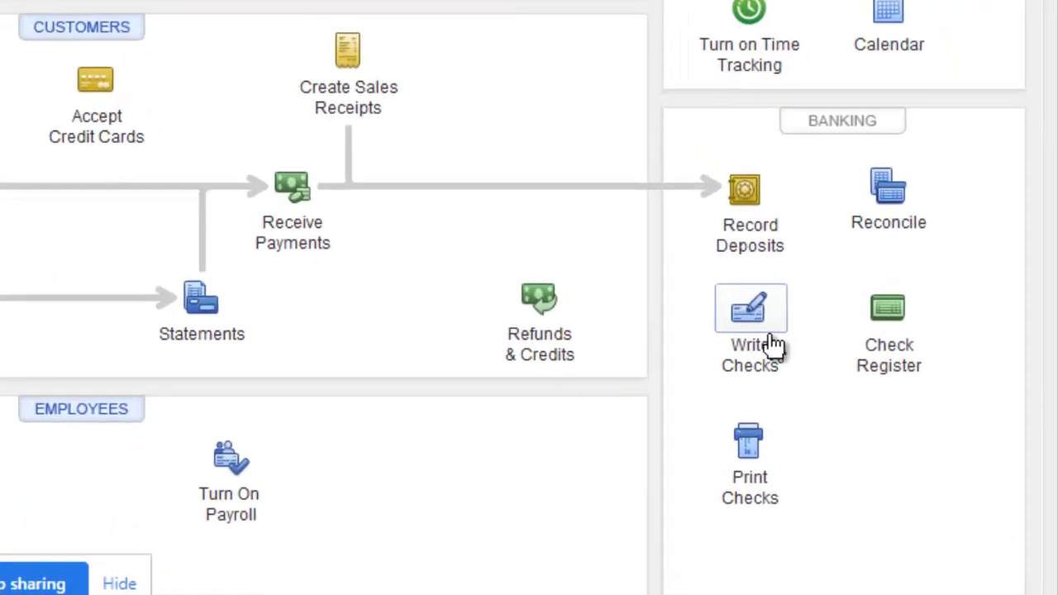
{"action": "left_click", "coordinate": [678, 263]}
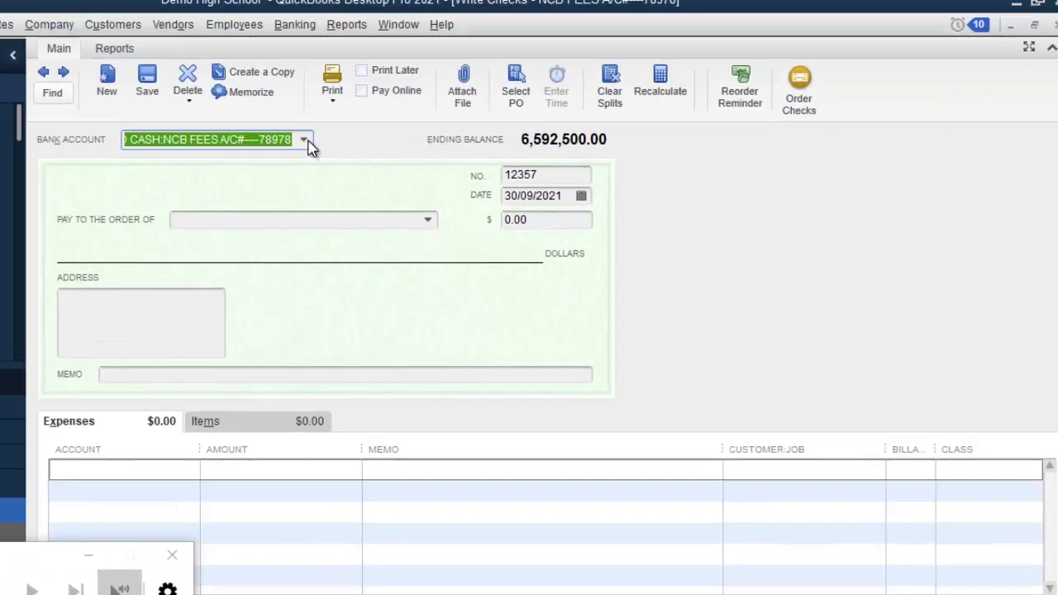
{"action": "left_click", "coordinate": [305, 140]}
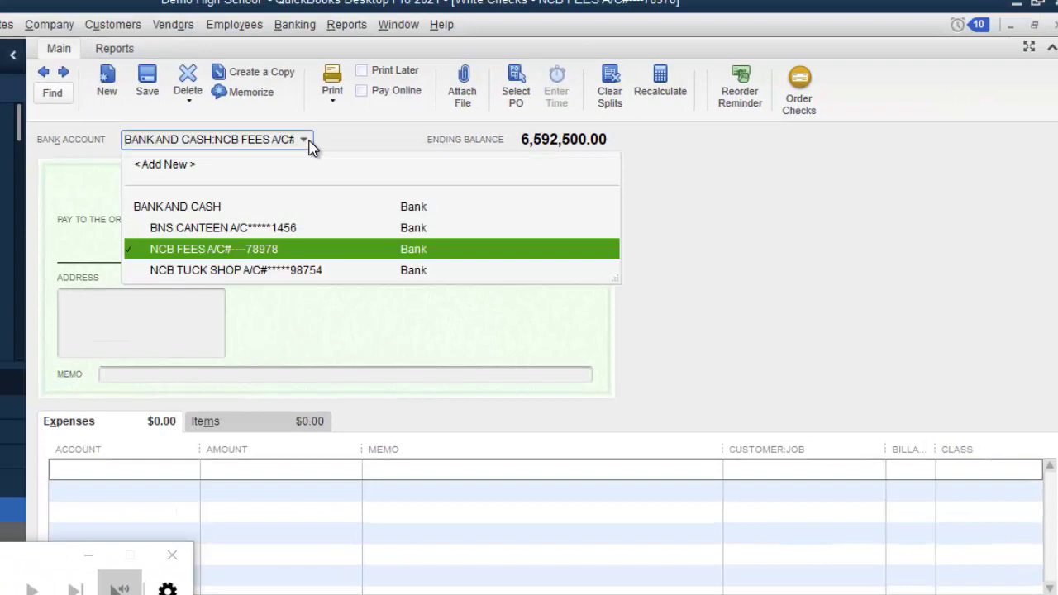
{"action": "left_click", "coordinate": [183, 165]}
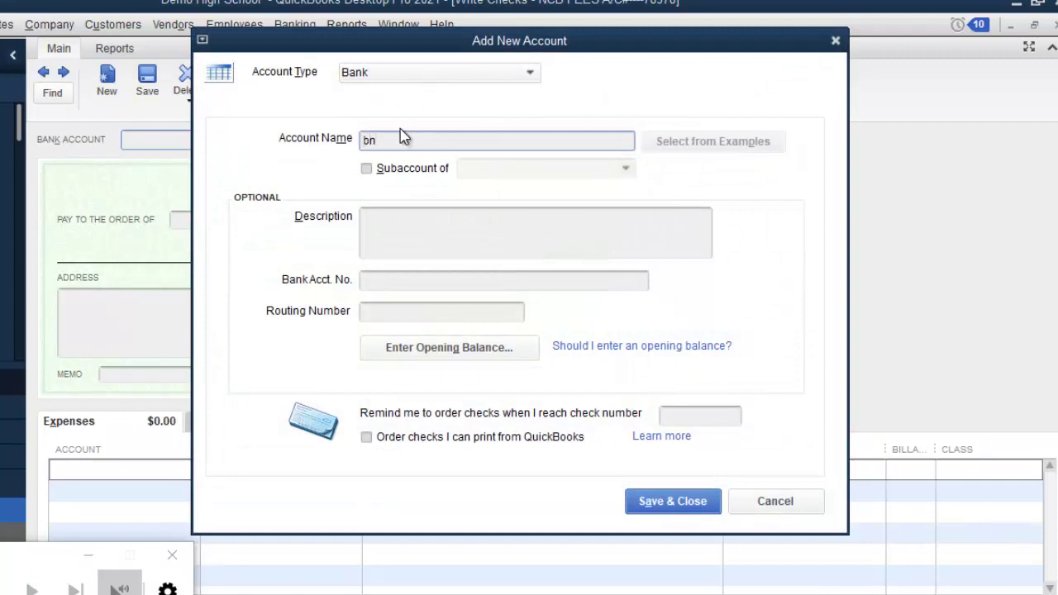
{"action": "key", "text": "BackSpace"}
{"action": "key", "text": "BackSpace"}
{"action": "type", "text": "BNS SUBVENTION"}
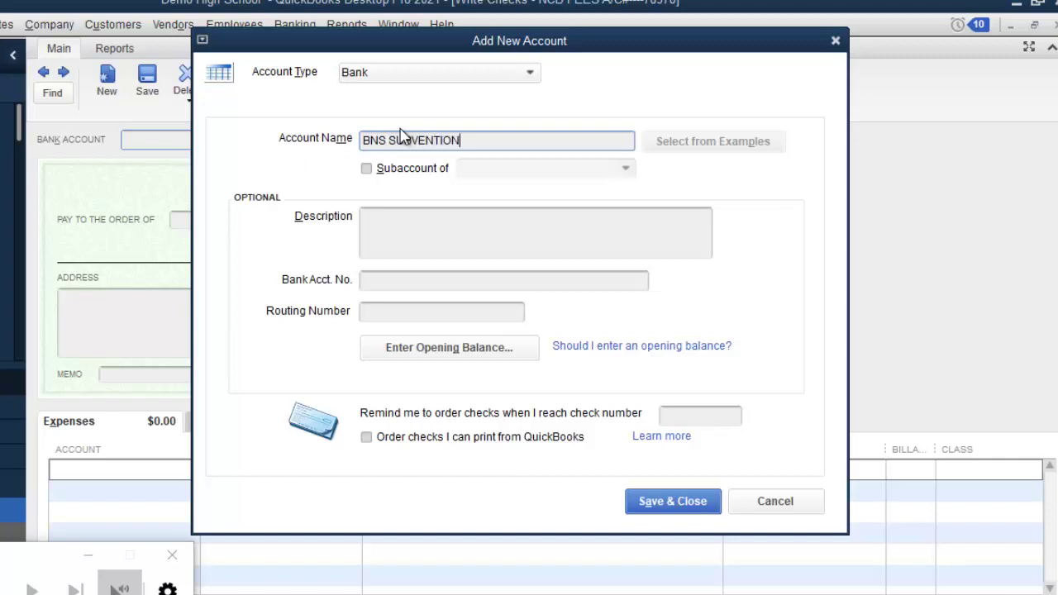
{"action": "type", "text": " A/C"}
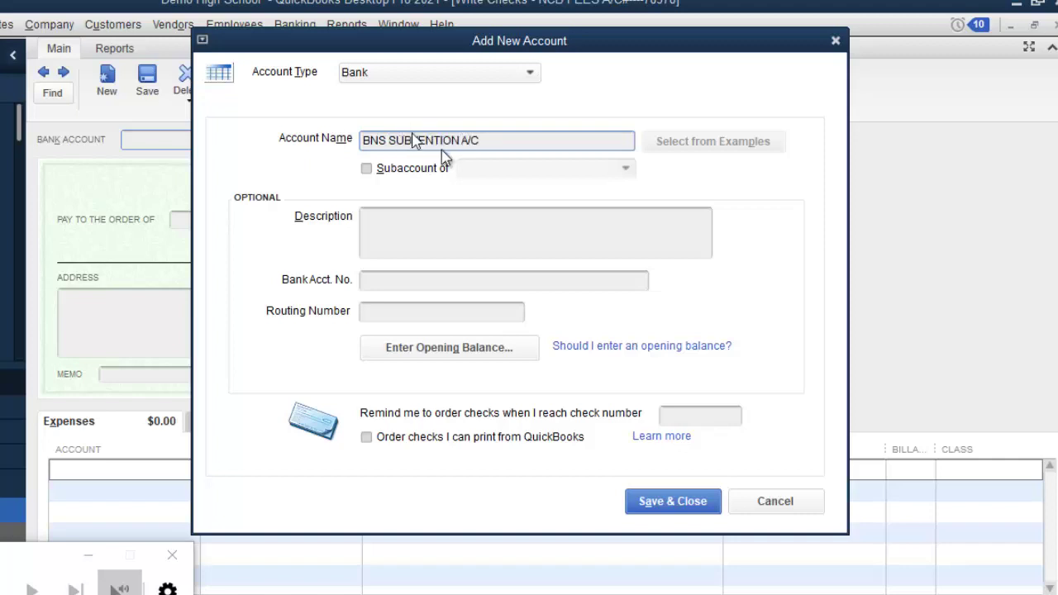
{"action": "left_click", "coordinate": [410, 169]}
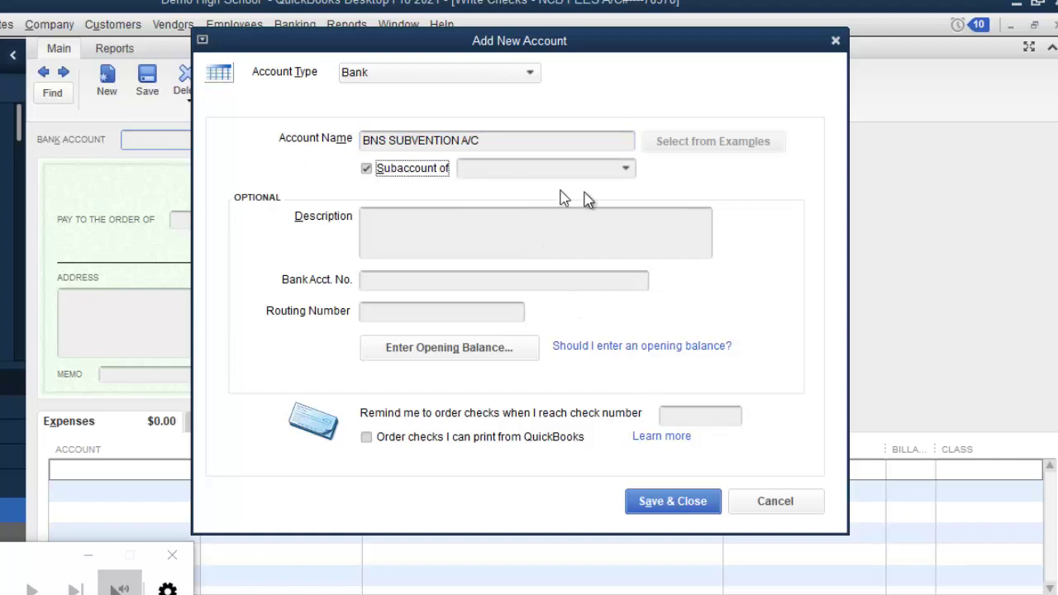
{"action": "left_click", "coordinate": [626, 169]}
{"action": "left_click", "coordinate": [556, 236]}
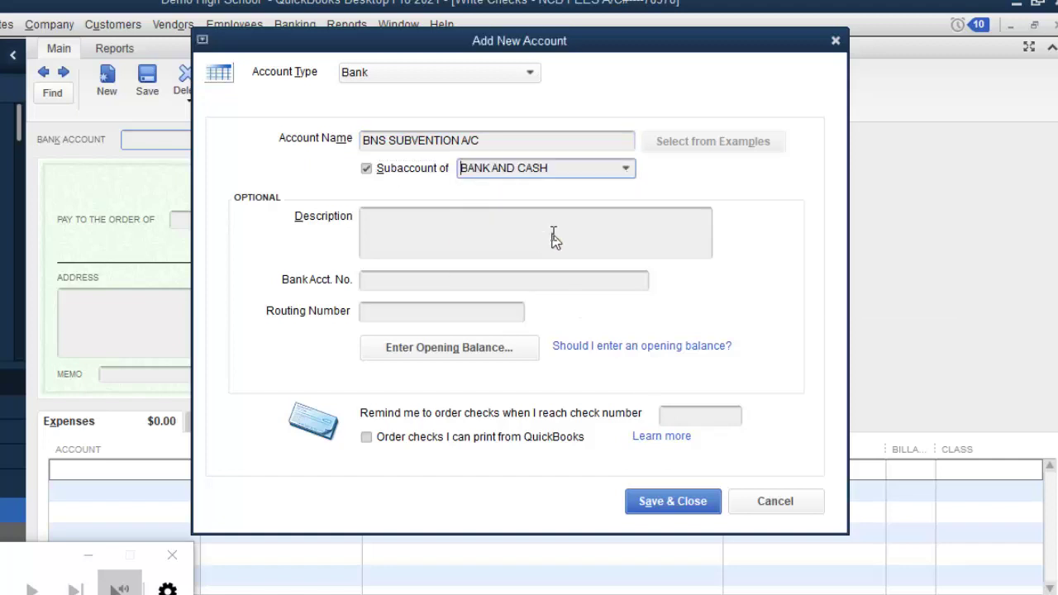
Step: Save the account with a 2,000,000.00 opening balance as of 31 August 2021, and begin cheque number 987654
{"action": "left_click", "coordinate": [447, 356]}
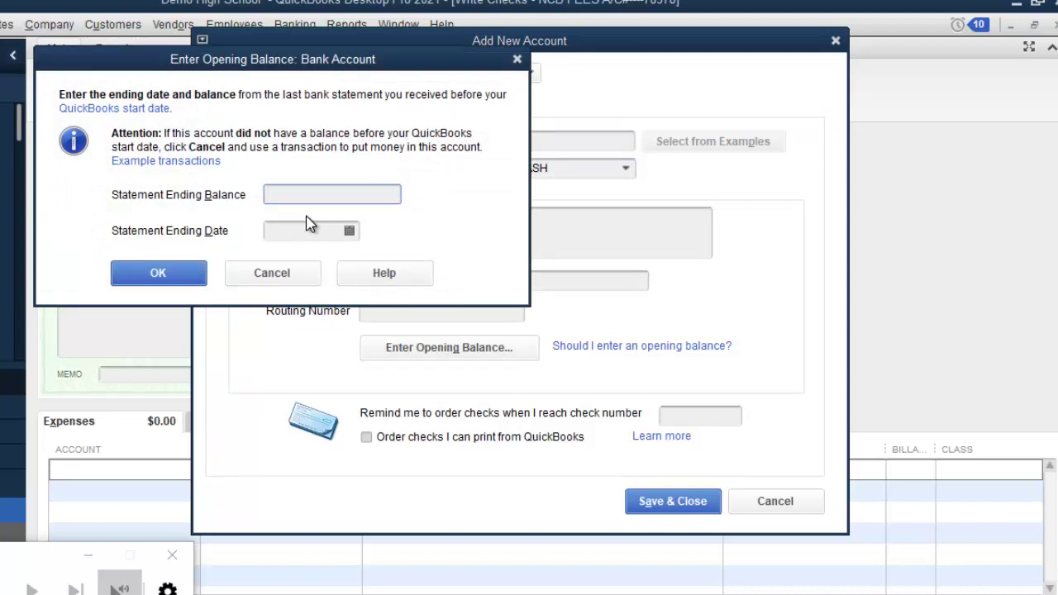
{"action": "type", "text": "2000000"}
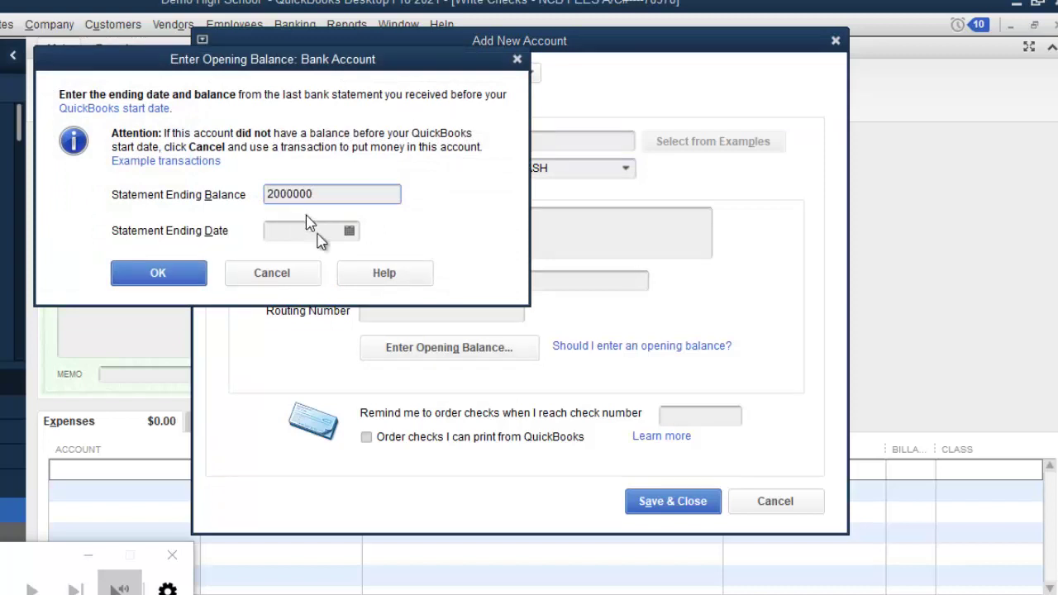
{"action": "left_click", "coordinate": [342, 231]}
{"action": "left_click", "coordinate": [350, 233]}
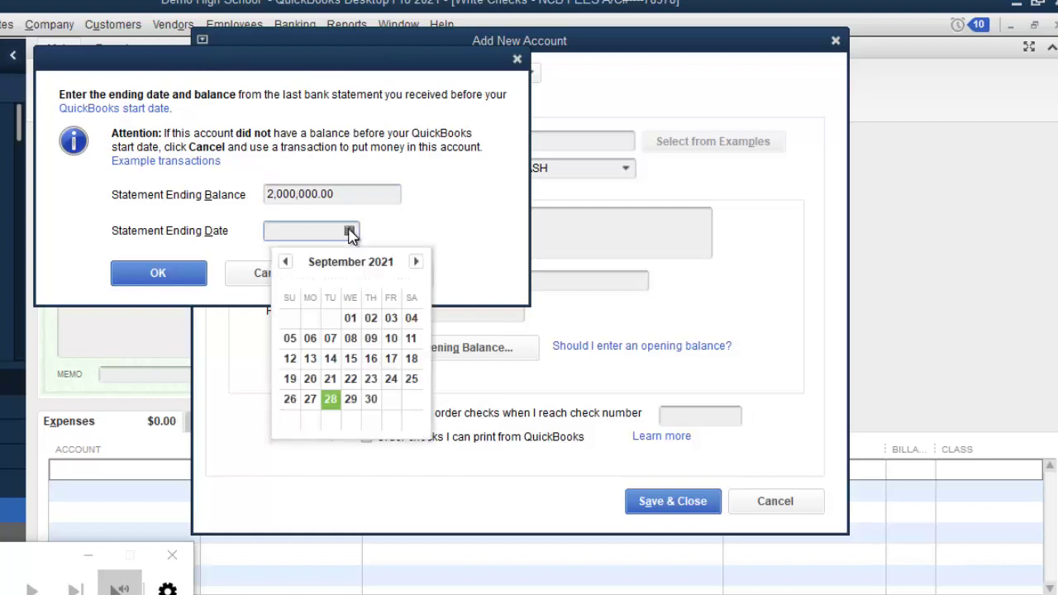
{"action": "left_click", "coordinate": [286, 262]}
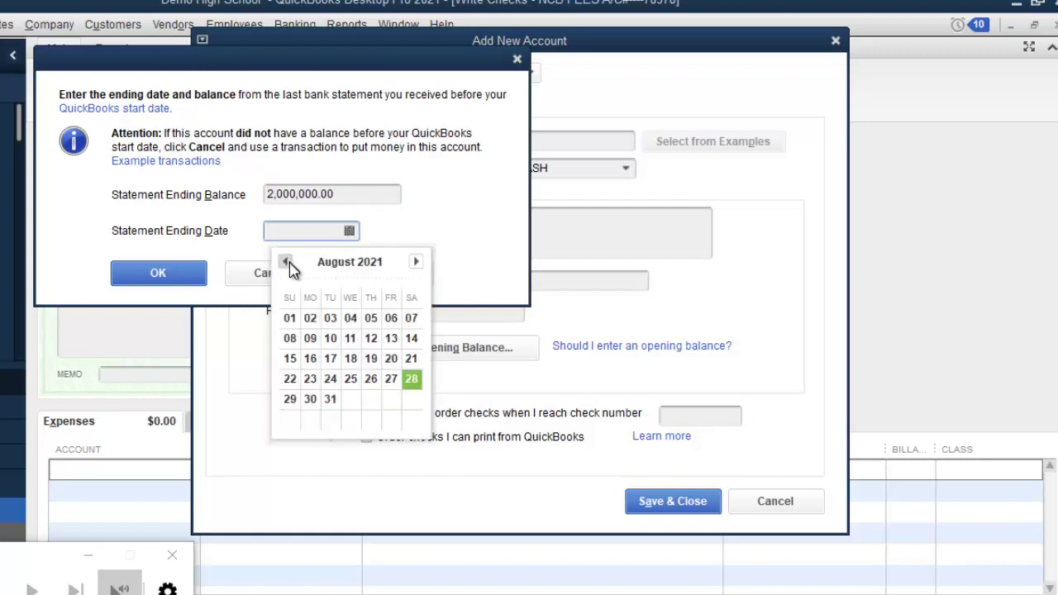
{"action": "left_click", "coordinate": [330, 399]}
{"action": "left_click", "coordinate": [164, 284]}
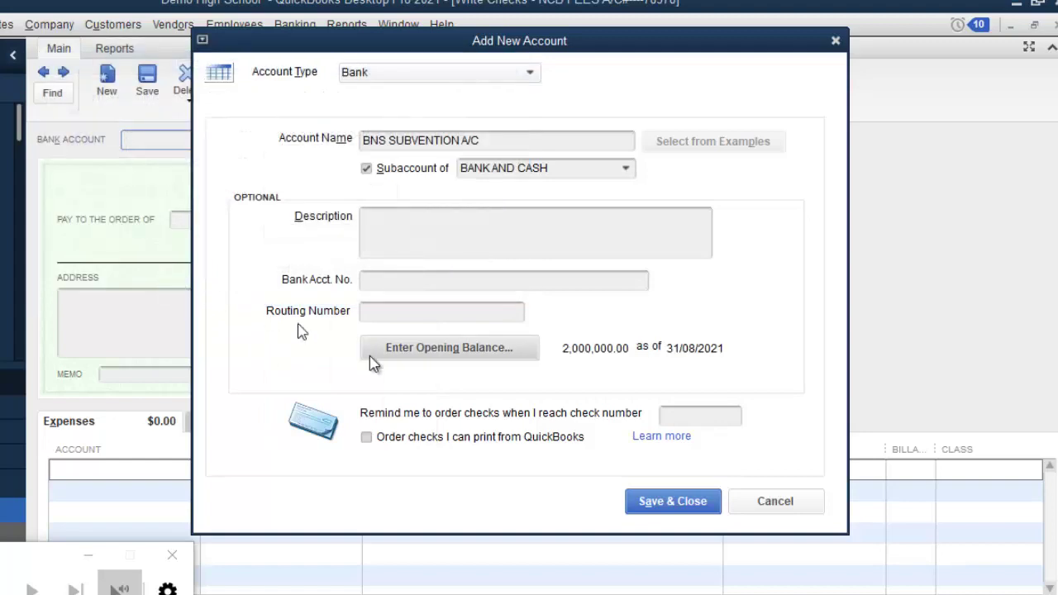
{"action": "left_click", "coordinate": [673, 501]}
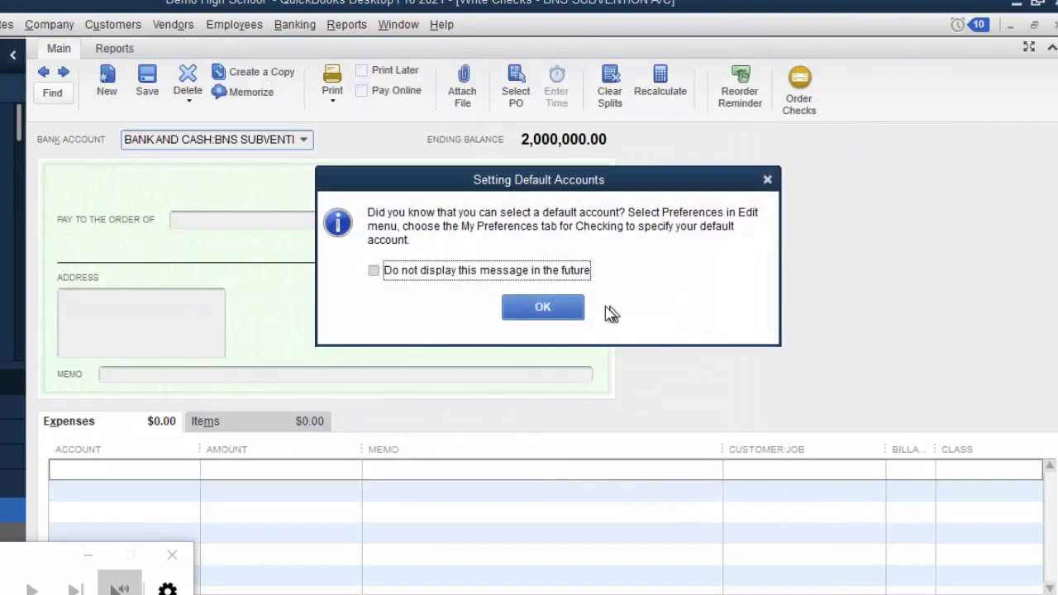
{"action": "left_click", "coordinate": [569, 309]}
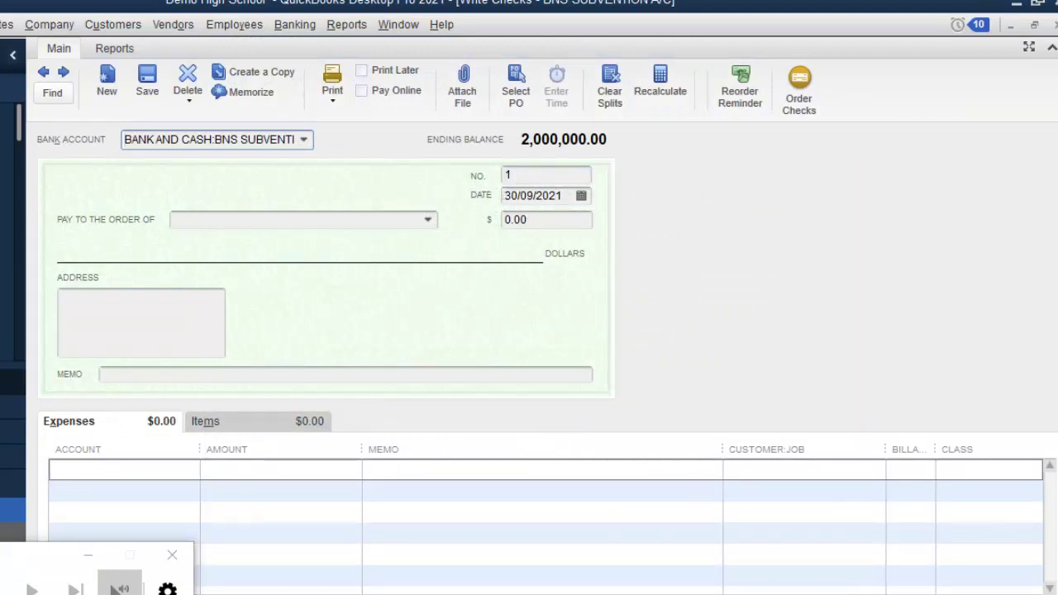
{"action": "left_click", "coordinate": [513, 174]}
{"action": "type", "text": "987654"}
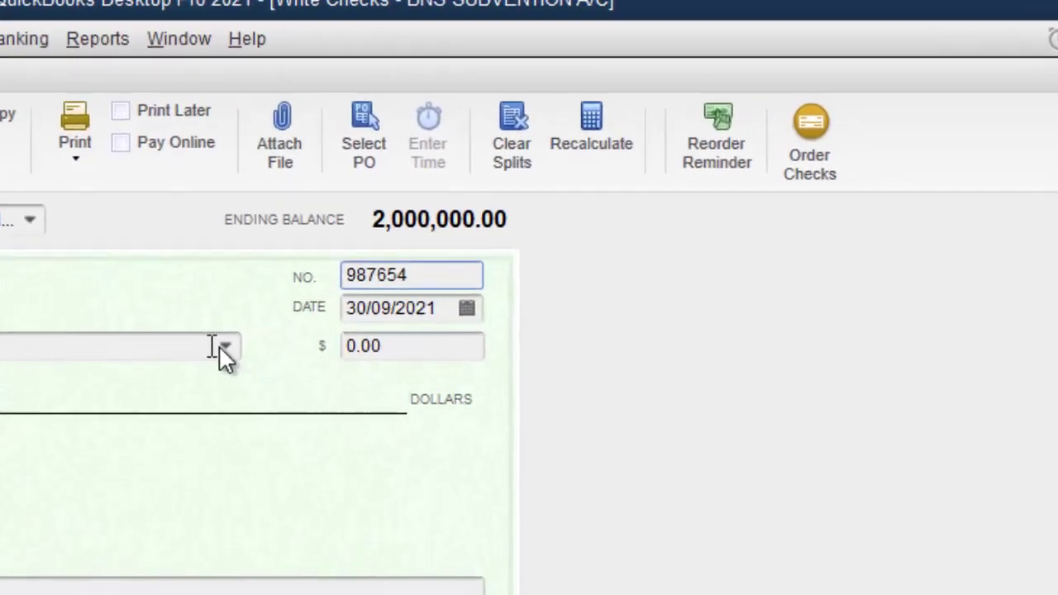
Step: Add a new payee of type Employee from the Pay to the Order Of list
{"action": "left_click", "coordinate": [148, 392]}
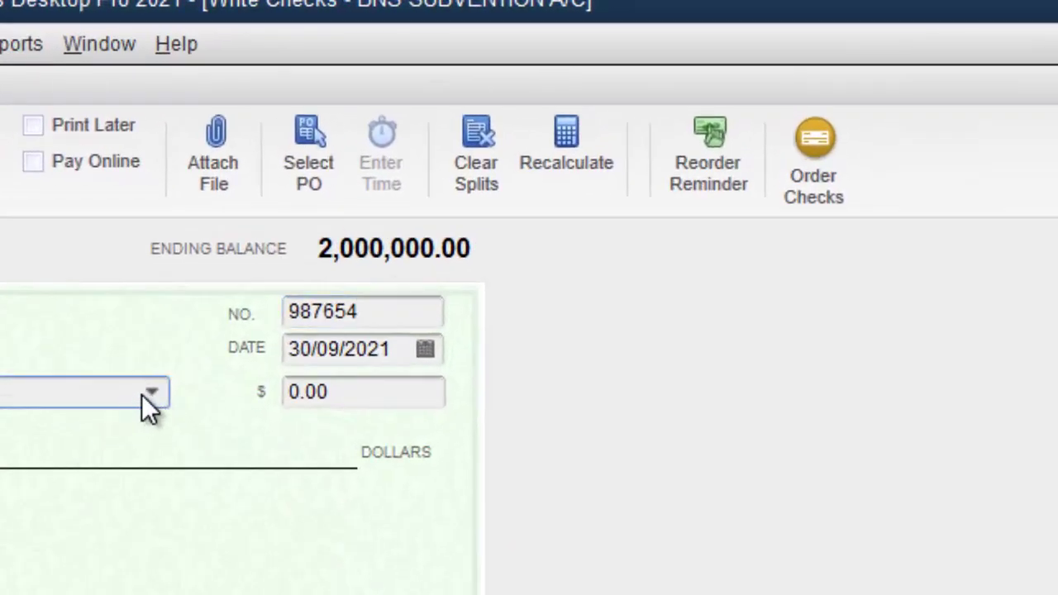
{"action": "left_click", "coordinate": [142, 394]}
{"action": "left_click", "coordinate": [64, 429]}
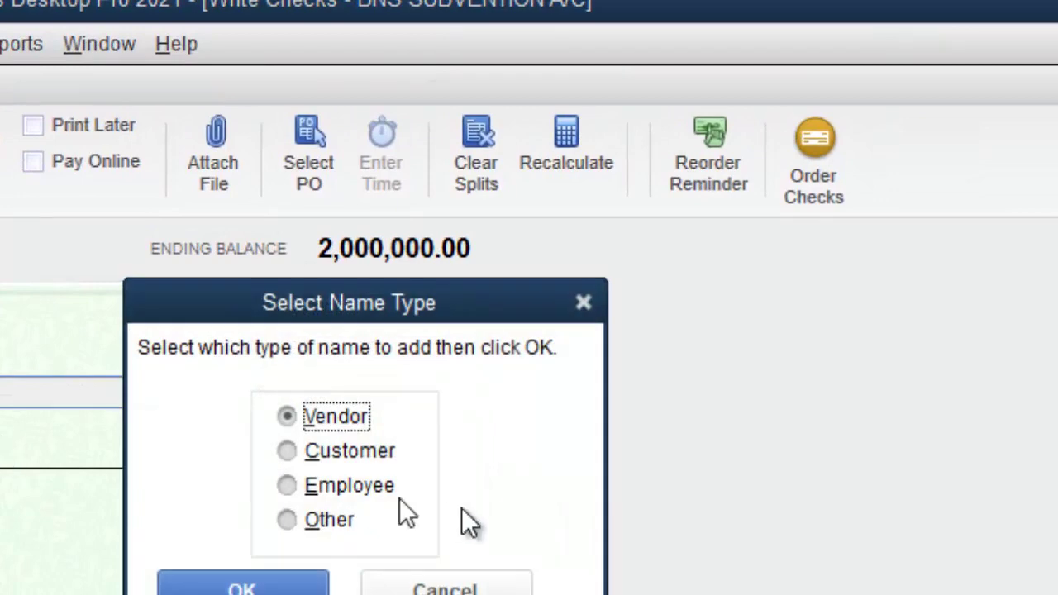
{"action": "left_click", "coordinate": [306, 491]}
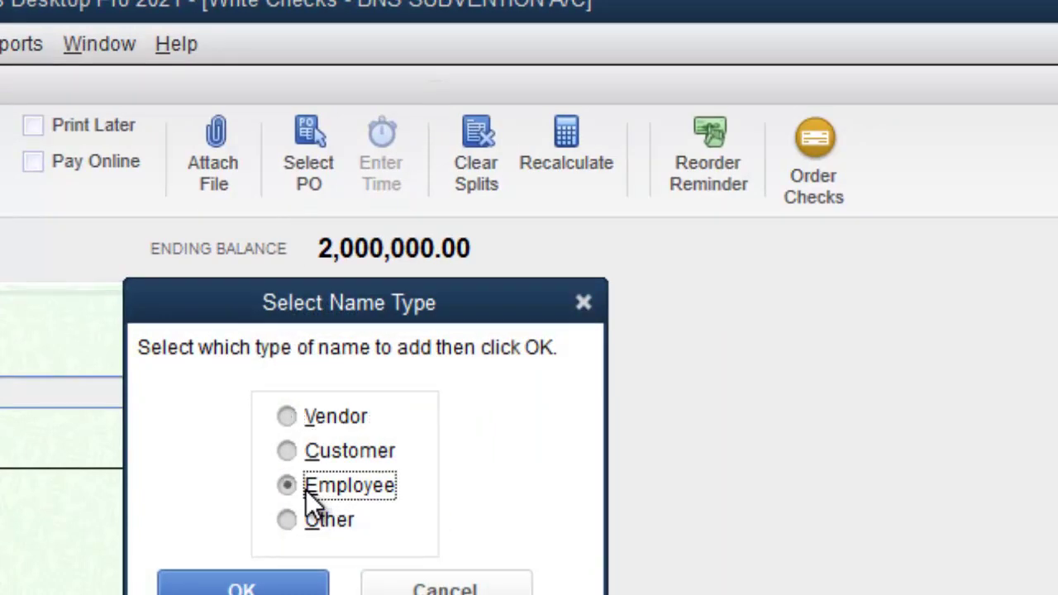
{"action": "left_click", "coordinate": [259, 583]}
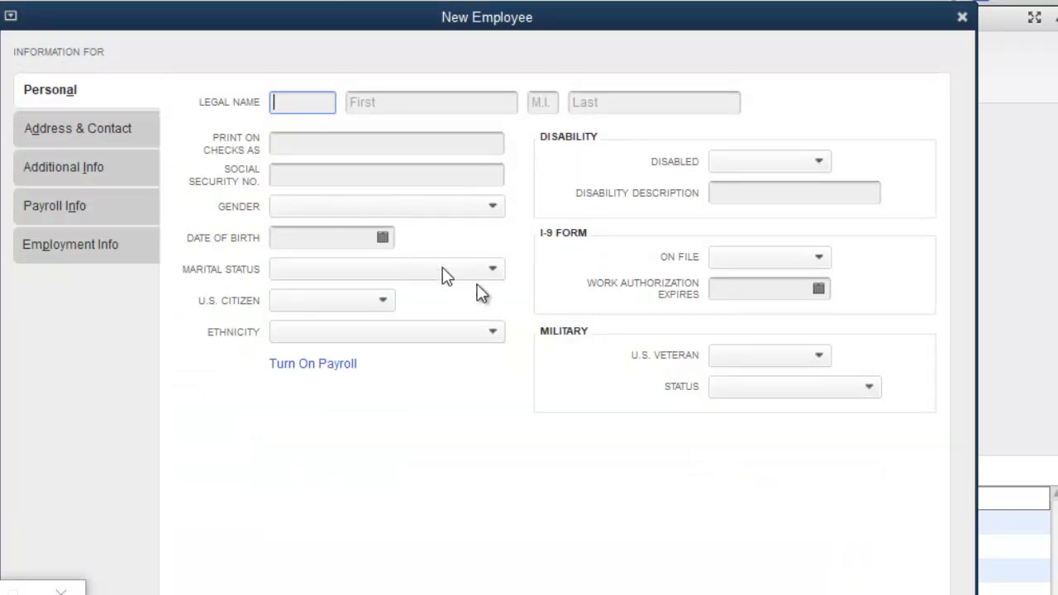
Step: Enter the employee's first and last name, save, and leave payroll setup as is
{"action": "key", "text": "Tab"}
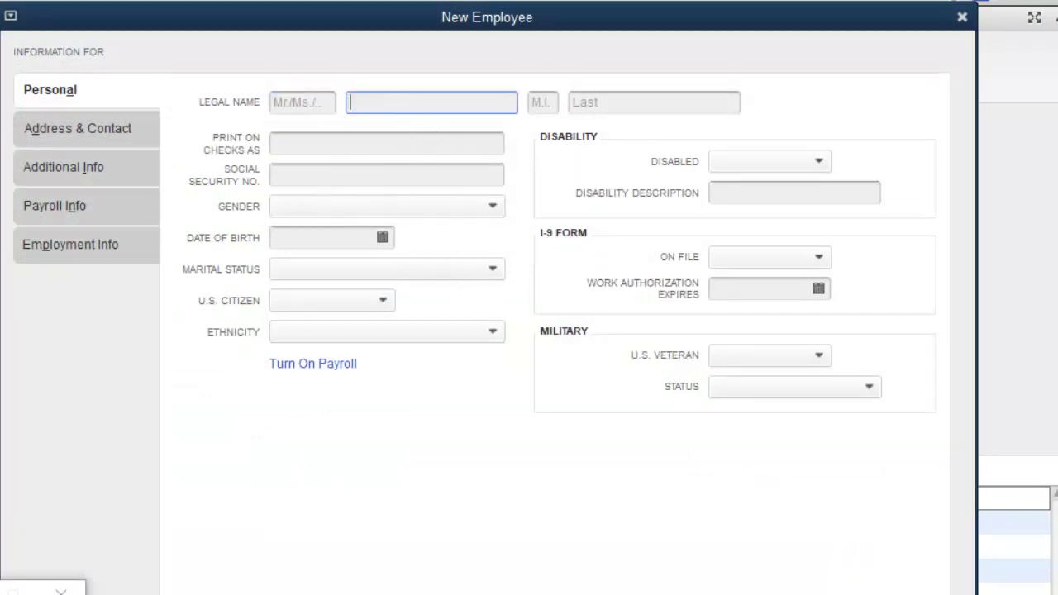
{"action": "key", "text": "BackSpace"}
{"action": "key", "text": "BackSpace"}
{"action": "key", "text": "Tab"}
{"action": "key", "text": "Tab"}
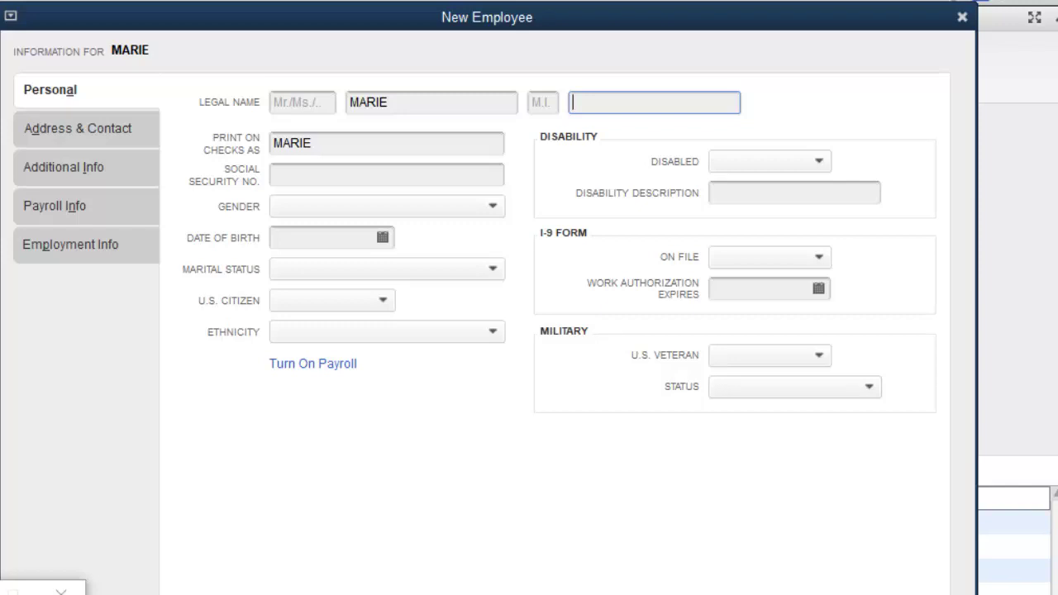
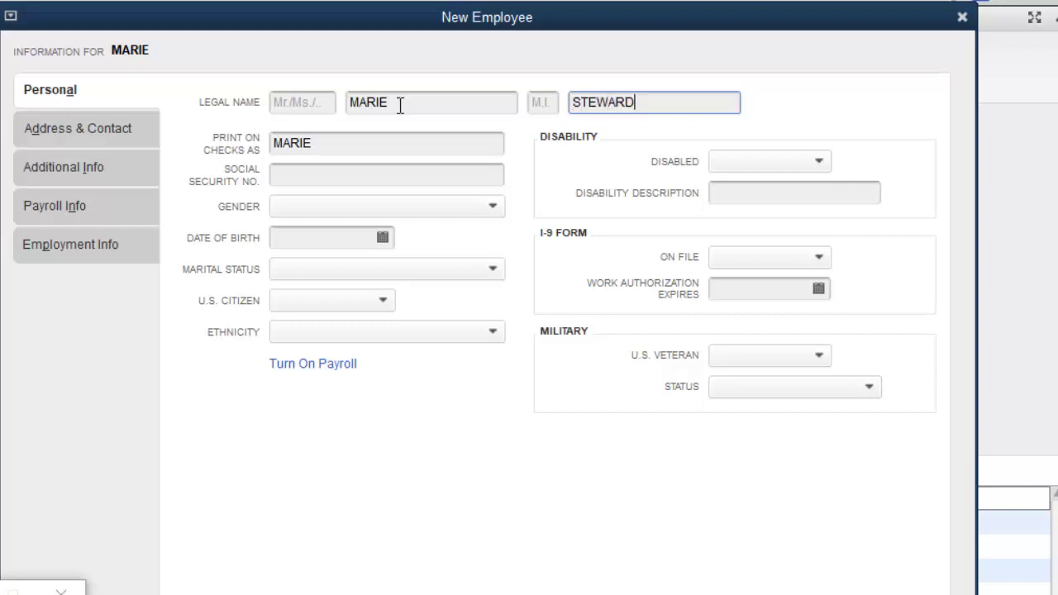
{"action": "key", "text": "BackSpace"}
{"action": "key", "text": "Return"}
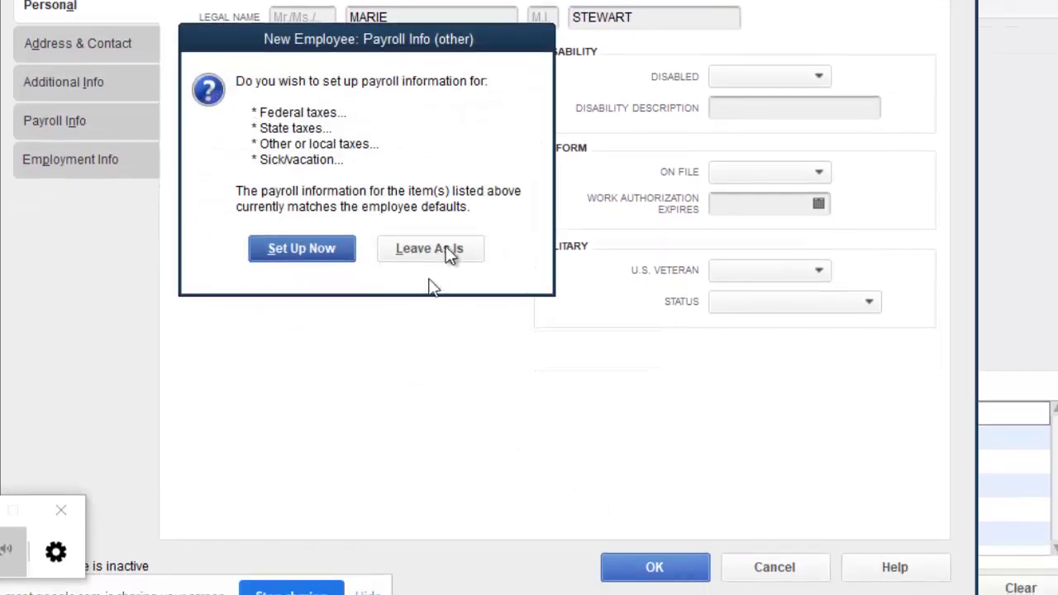
{"action": "left_click", "coordinate": [453, 254]}
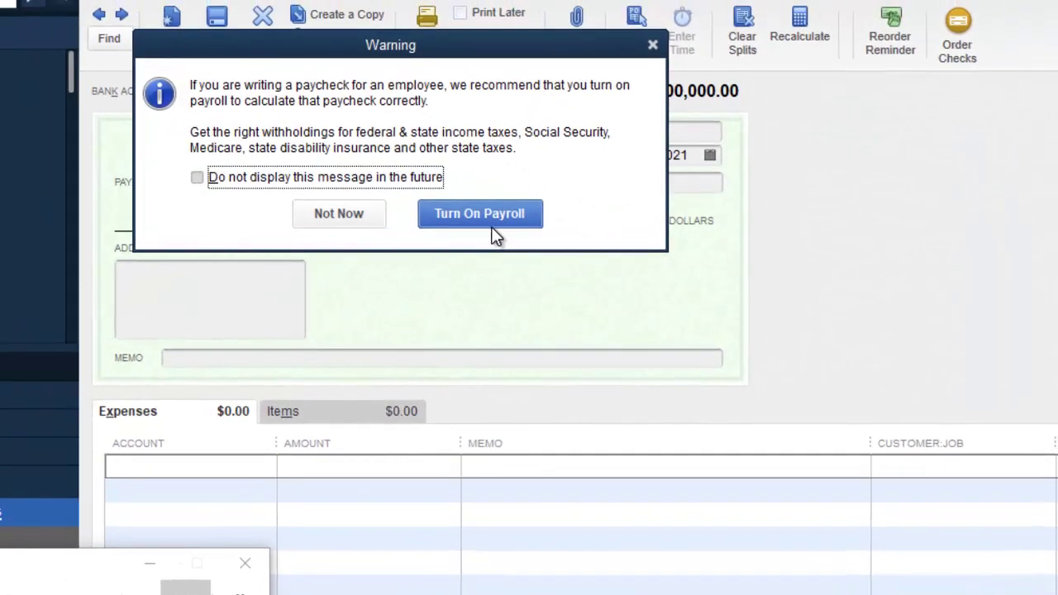
{"action": "left_click", "coordinate": [350, 208]}
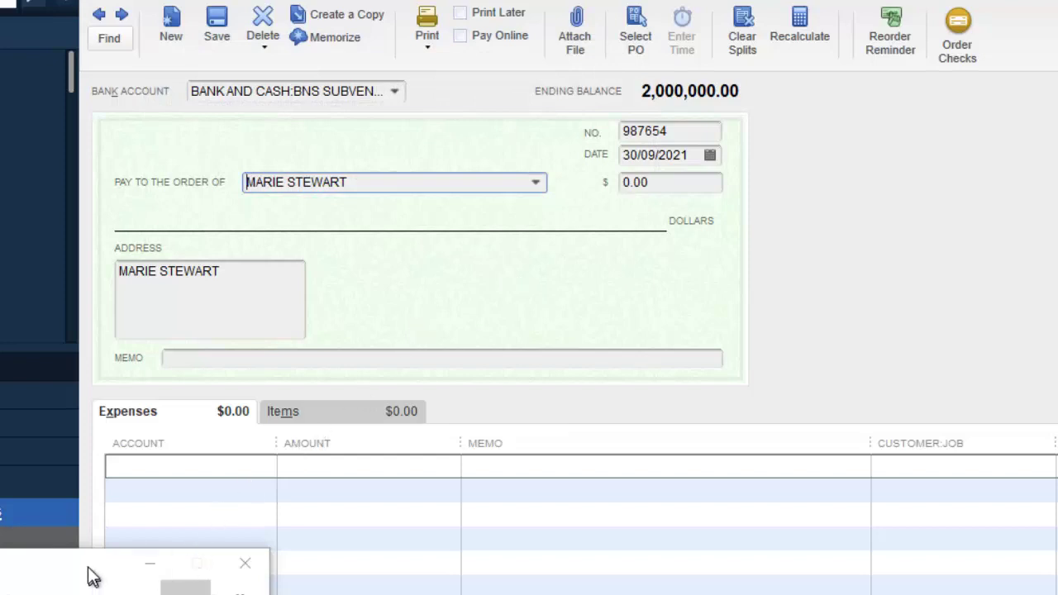
Step: Set the first expense line's account to WAGES PAYABLE:Academic Staff using a WA search
{"action": "left_click", "coordinate": [259, 468]}
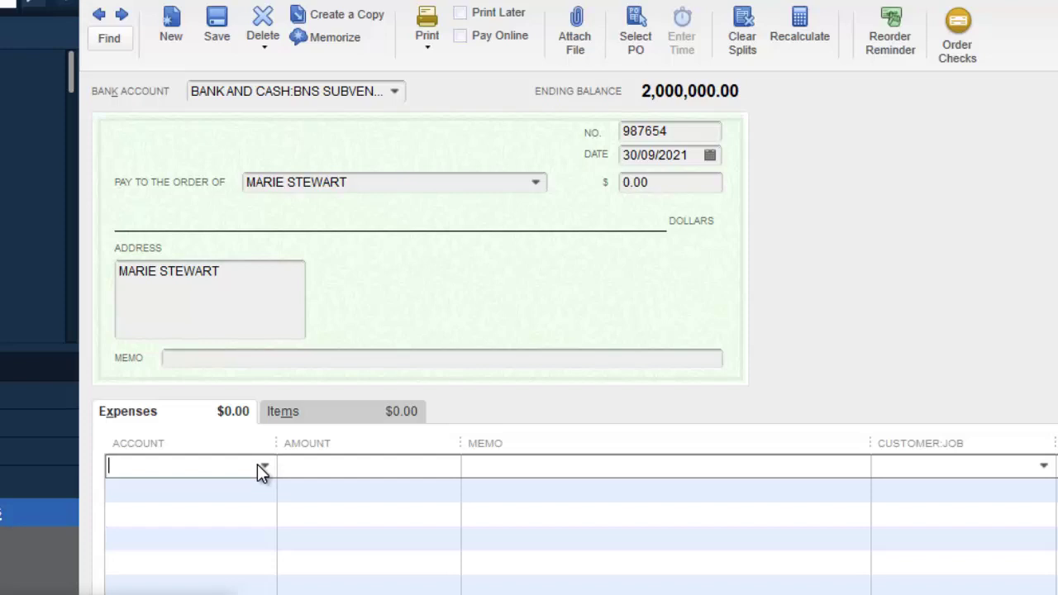
{"action": "type", "text": "WAGES PAYABLE"}
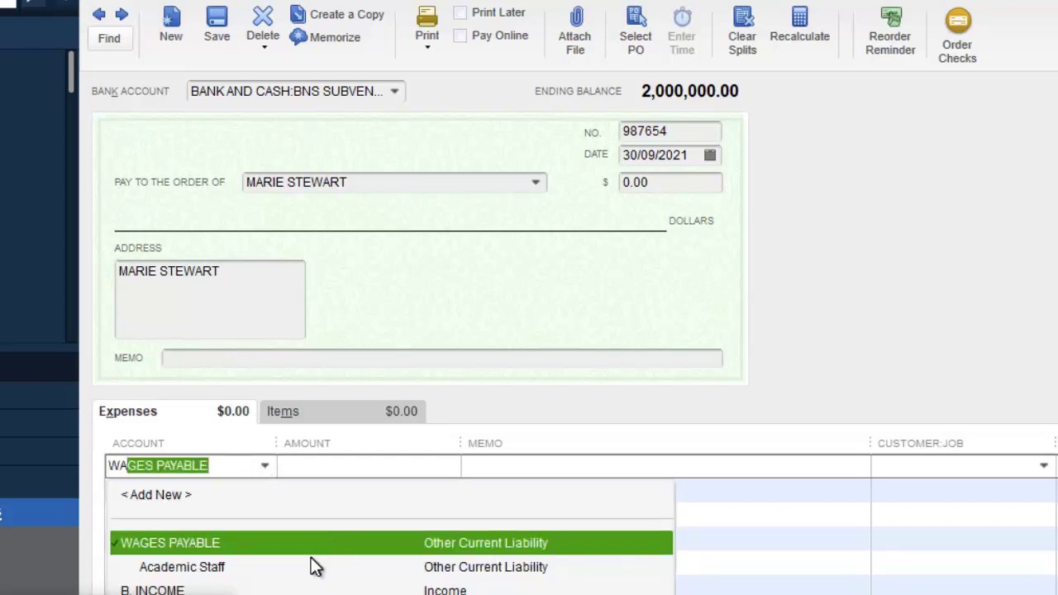
{"action": "left_click", "coordinate": [300, 569]}
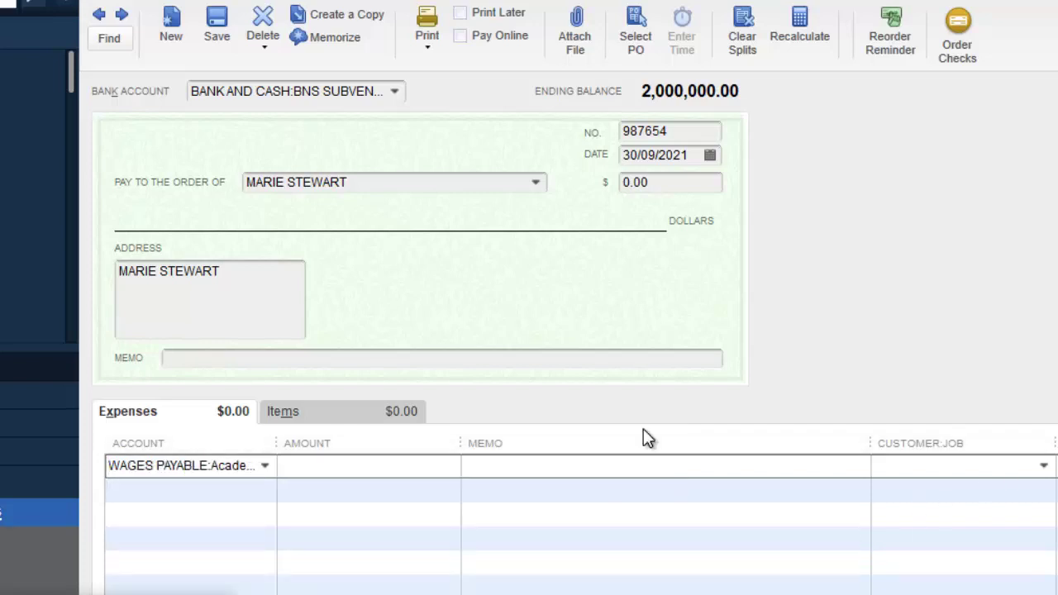
{"action": "left_click", "coordinate": [265, 466]}
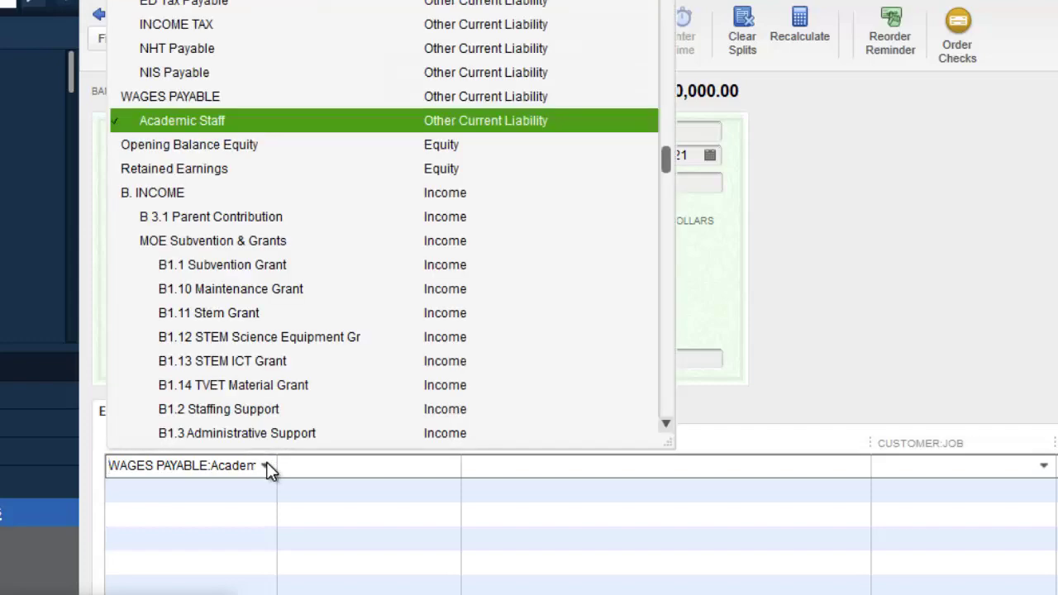
{"action": "left_click", "coordinate": [266, 467]}
{"action": "left_click", "coordinate": [265, 467]}
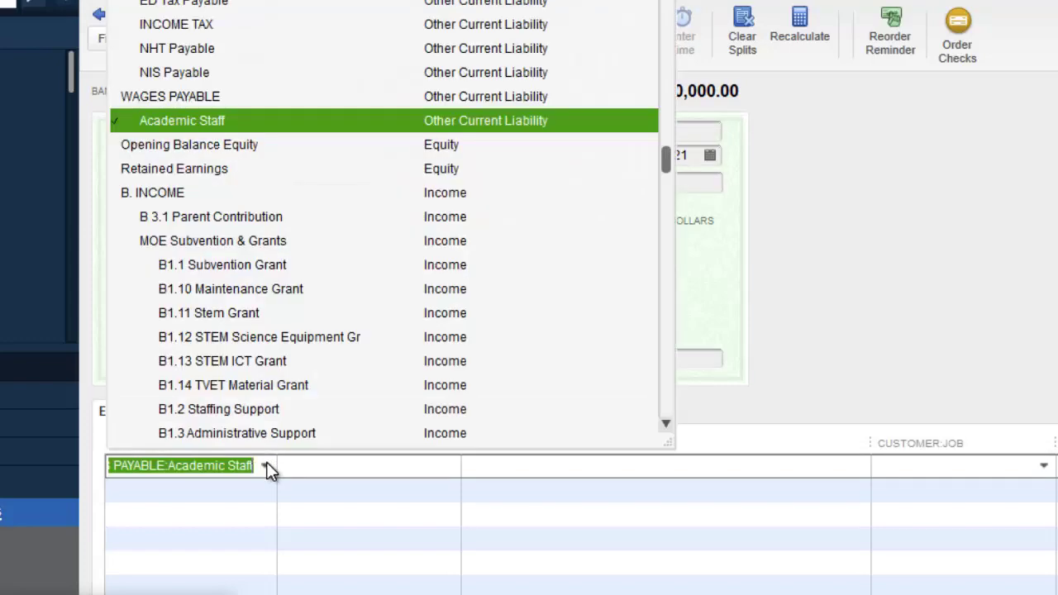
{"action": "left_click", "coordinate": [266, 466]}
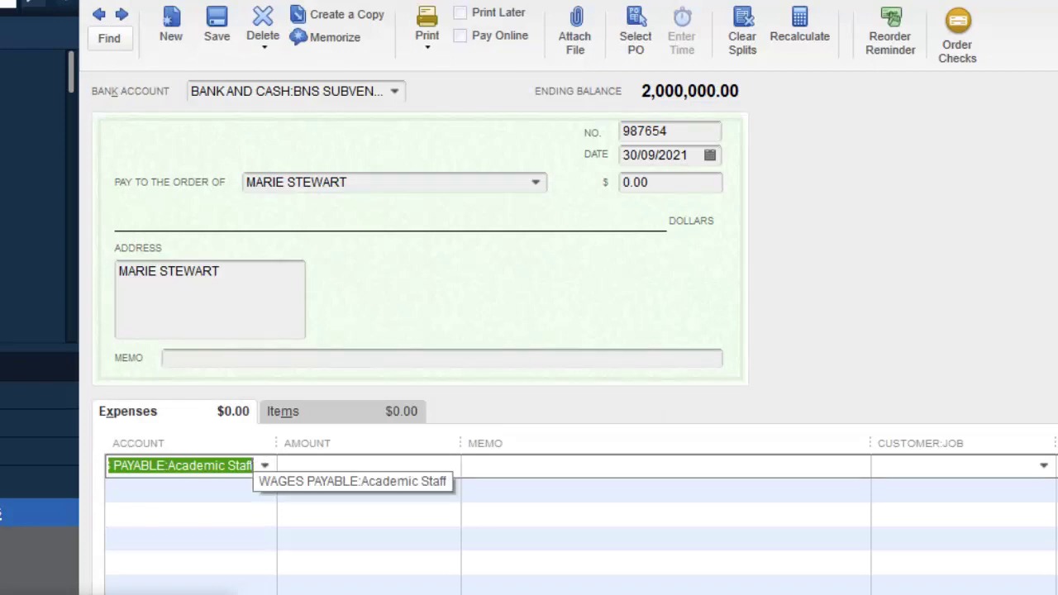
Step: Drop a stray COMPENSATION search and re-select WAGES PAYABLE:Academic Staff for the line
{"action": "type", "text": "Co"}
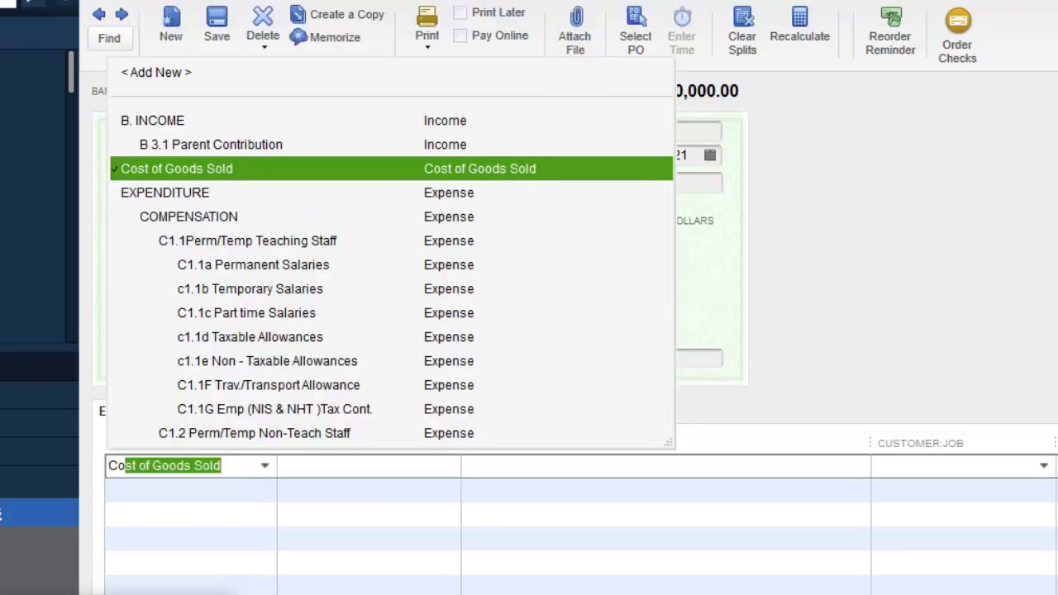
{"action": "type", "text": "o"}
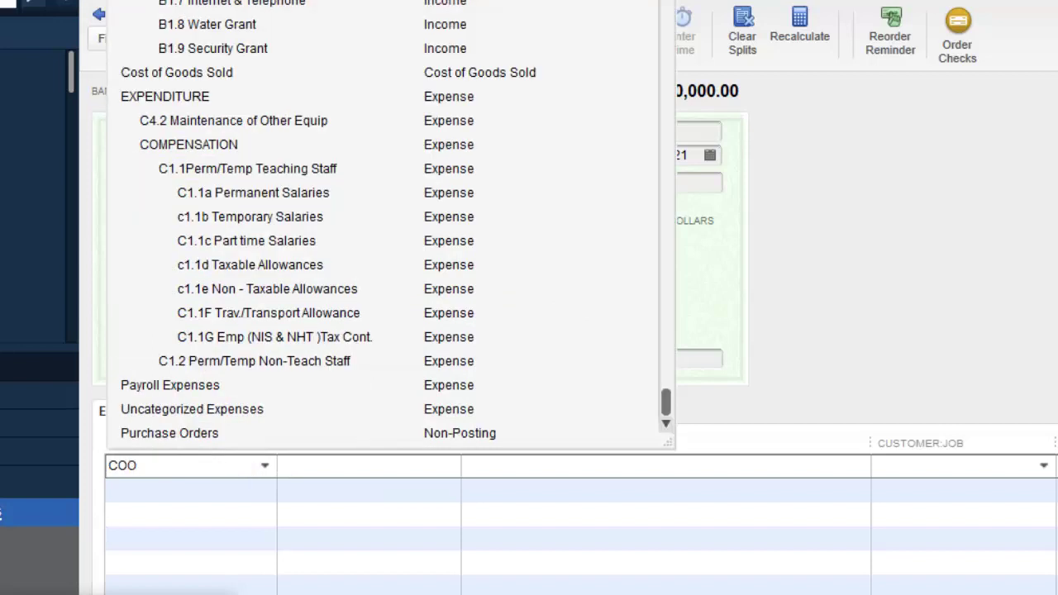
{"action": "key", "text": "BackSpace"}
{"action": "type", "text": "m"}
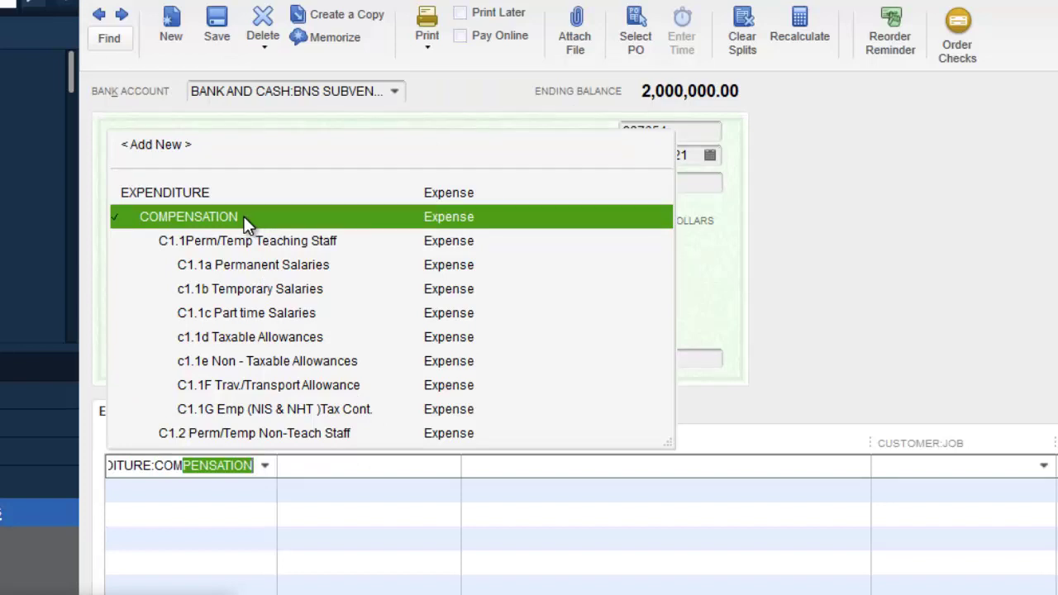
{"action": "key", "text": "BackSpace"}
{"action": "key", "text": "BackSpace"}
{"action": "key", "text": "BackSpace"}
{"action": "key", "text": "BackSpace"}
{"action": "key", "text": "BackSpace"}
{"action": "key", "text": "BackSpace"}
{"action": "key", "text": "BackSpace"}
{"action": "key", "text": "BackSpace"}
{"action": "key", "text": "BackSpace"}
{"action": "key", "text": "BackSpace"}
{"action": "key", "text": "BackSpace"}
{"action": "key", "text": "BackSpace"}
{"action": "key", "text": "BackSpace"}
{"action": "key", "text": "BackSpace"}
{"action": "key", "text": "BackSpace"}
{"action": "key", "text": "BackSpace"}
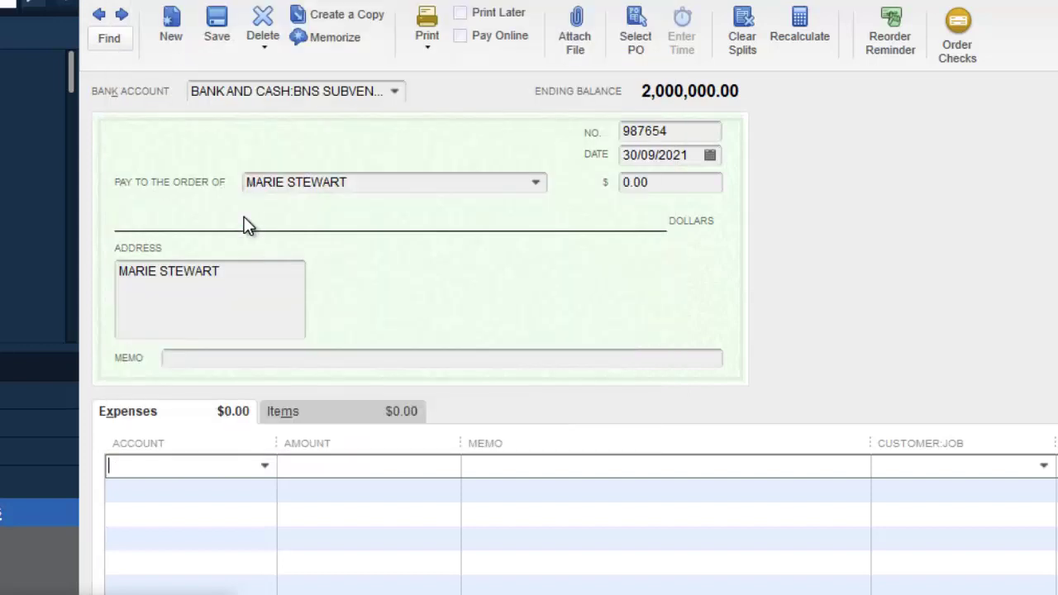
{"action": "type", "text": "WAGES PAYABLE"}
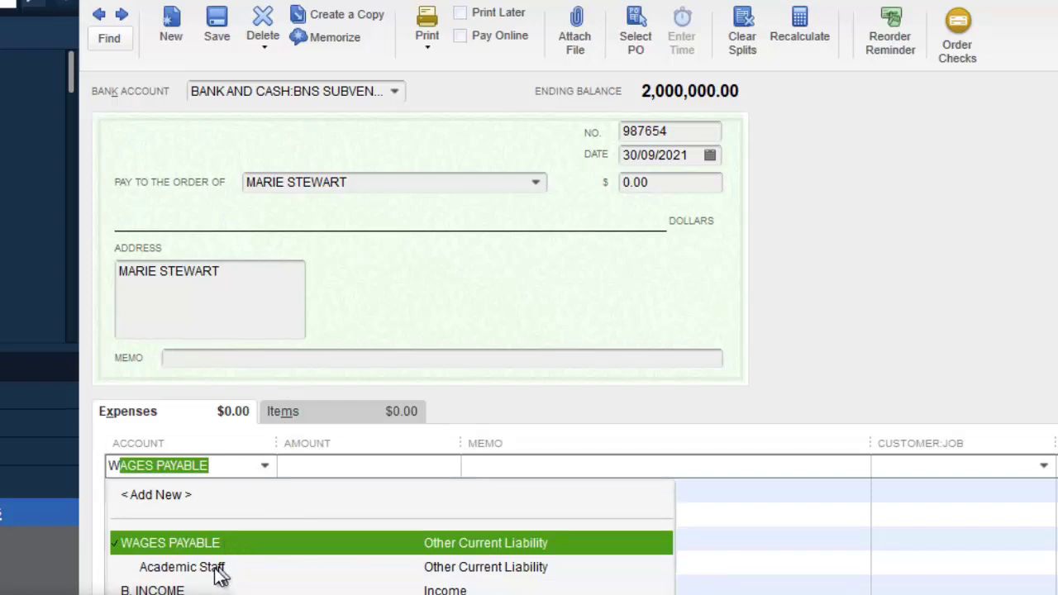
{"action": "key", "text": "Return"}
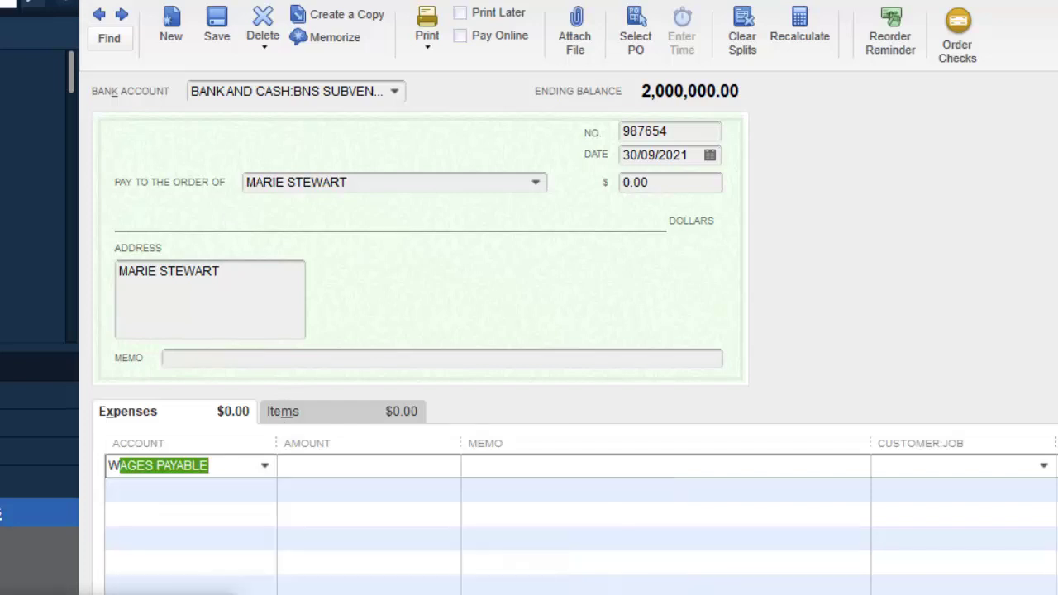
{"action": "left_click", "coordinate": [266, 465]}
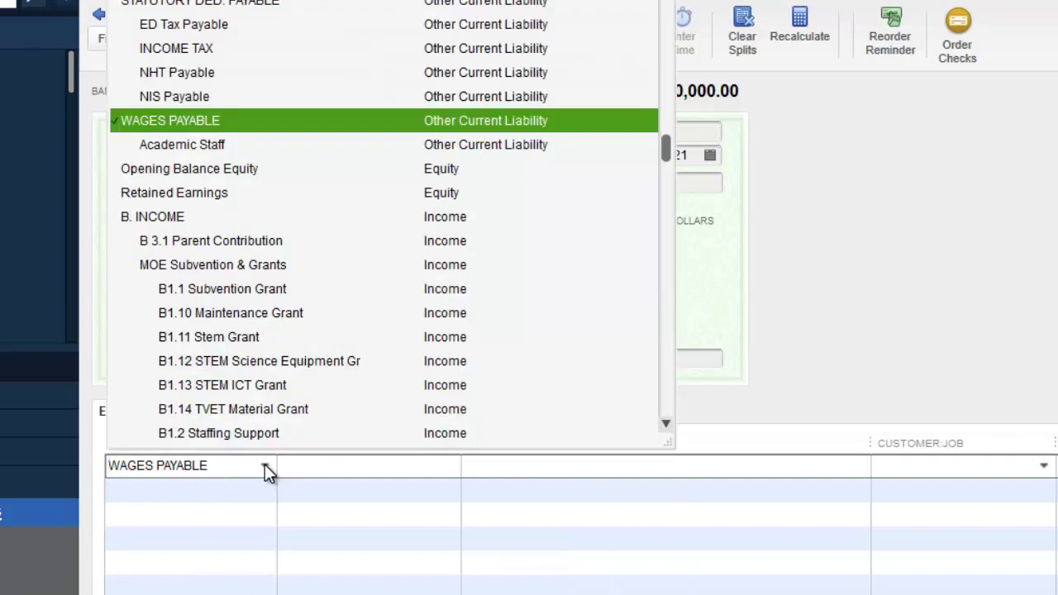
{"action": "left_click", "coordinate": [208, 148]}
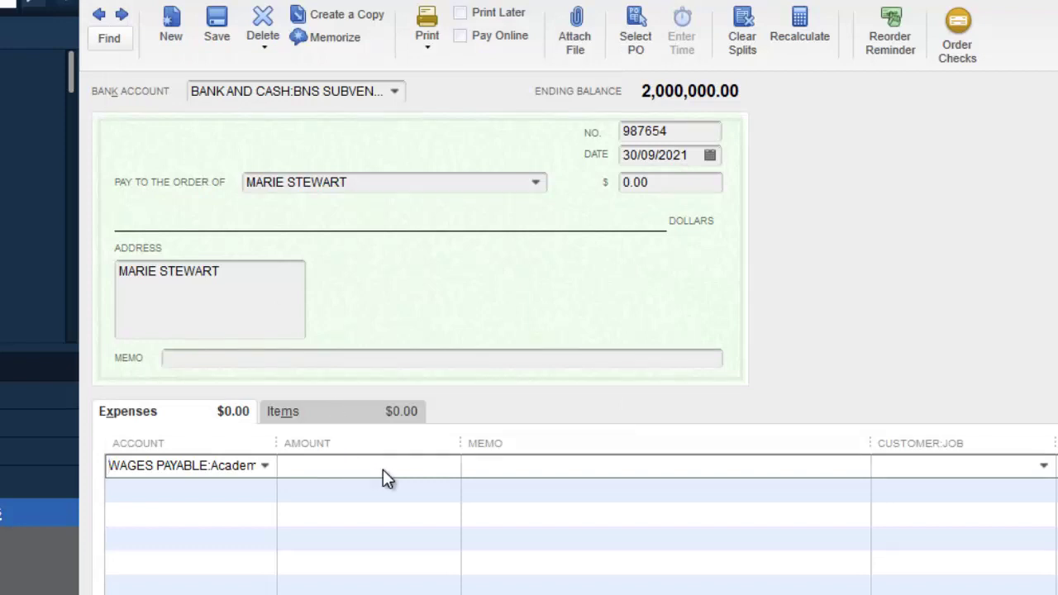
{"action": "left_click", "coordinate": [383, 469]}
Step: Enter 100,000.00 as the line amount, save check 987654, and dismiss the reorder reminder
{"action": "type", "text": "100000"}
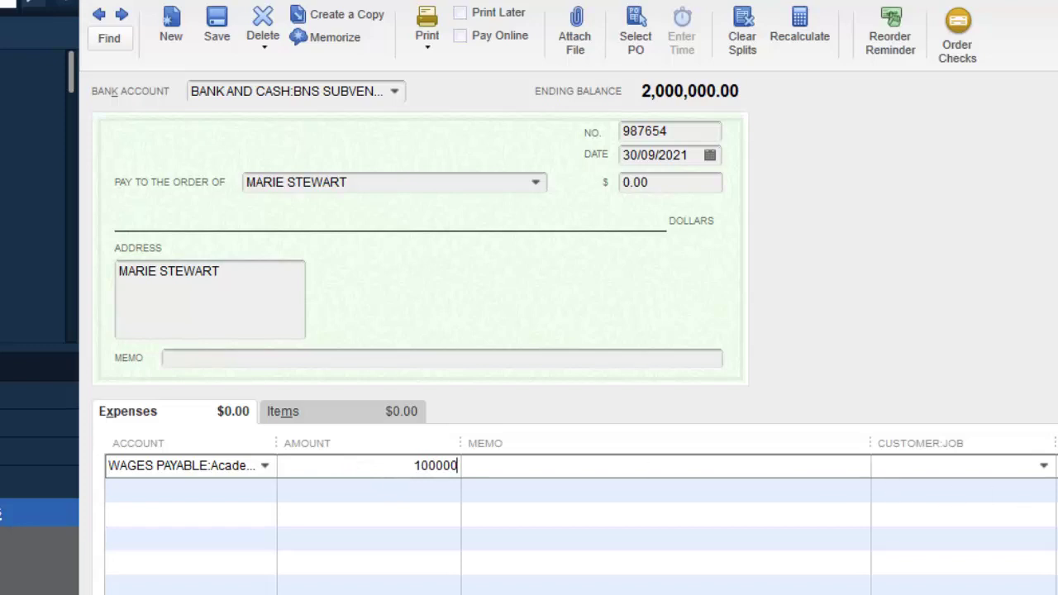
{"action": "key", "text": "Tab"}
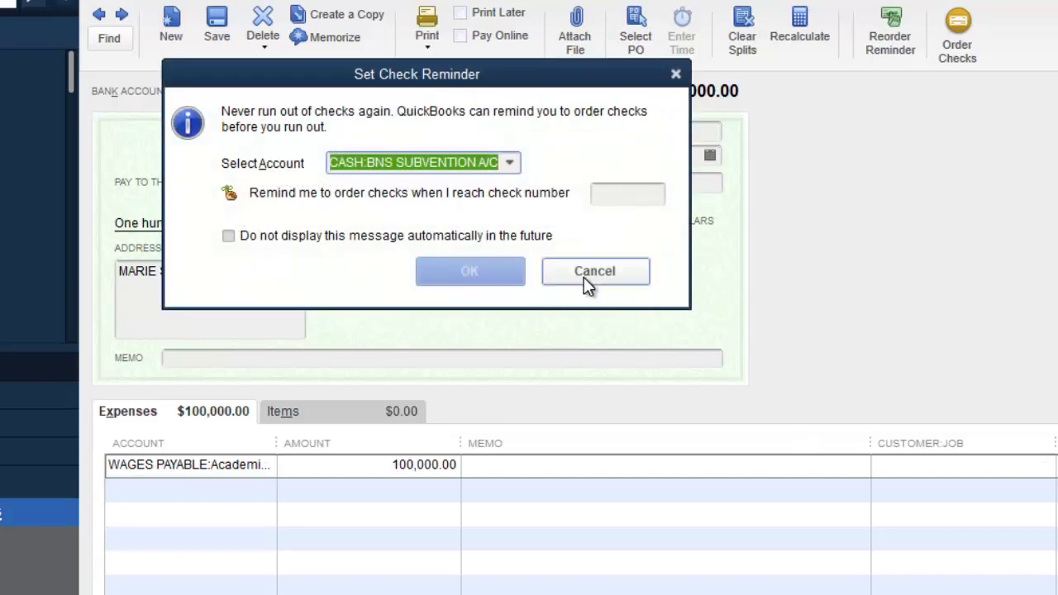
{"action": "left_click", "coordinate": [586, 278]}
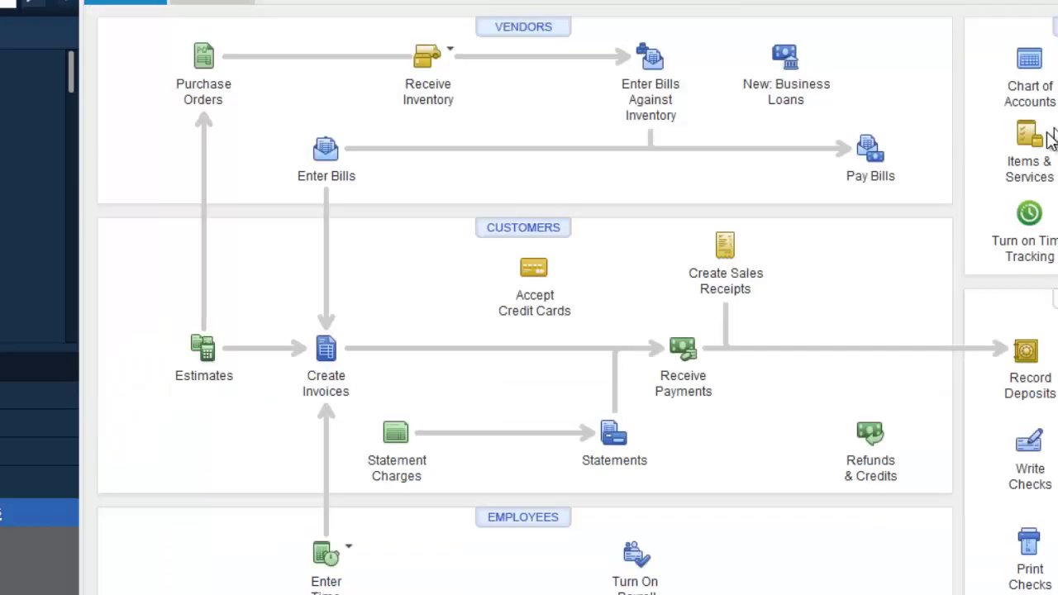
Step: Refresh the September 30 Balance Sheet and collapse WAGES PAYABLE to its 900,000.00 total
{"action": "left_click", "coordinate": [483, 2]}
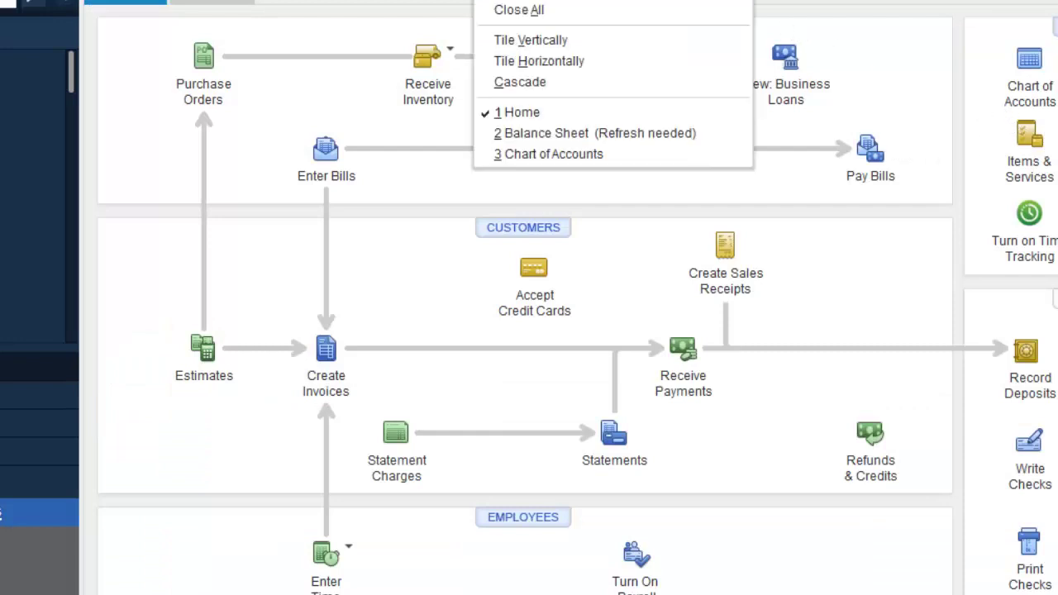
{"action": "left_click", "coordinate": [532, 130]}
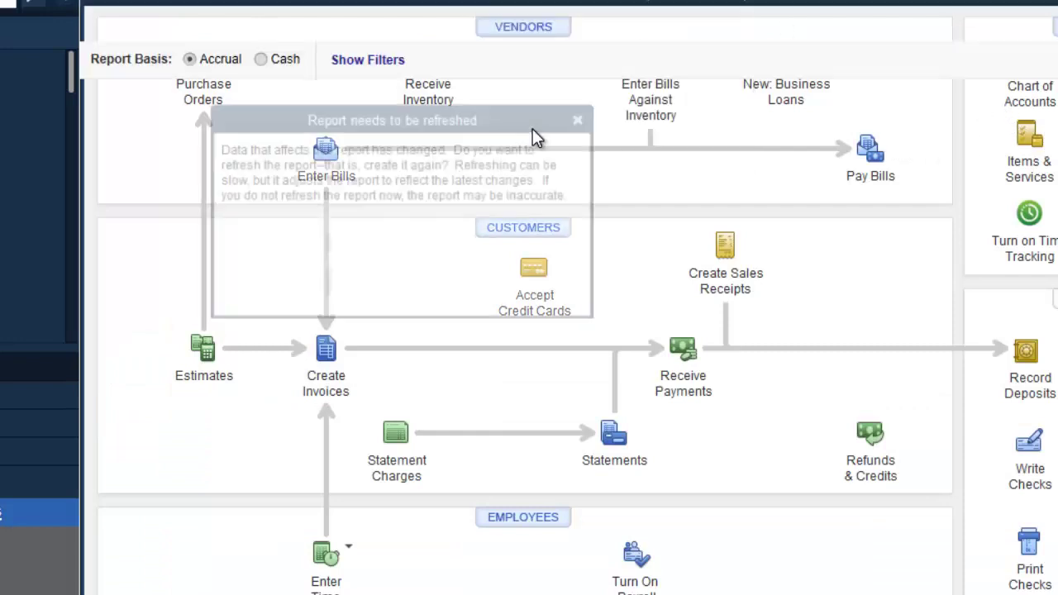
{"action": "left_click", "coordinate": [359, 284]}
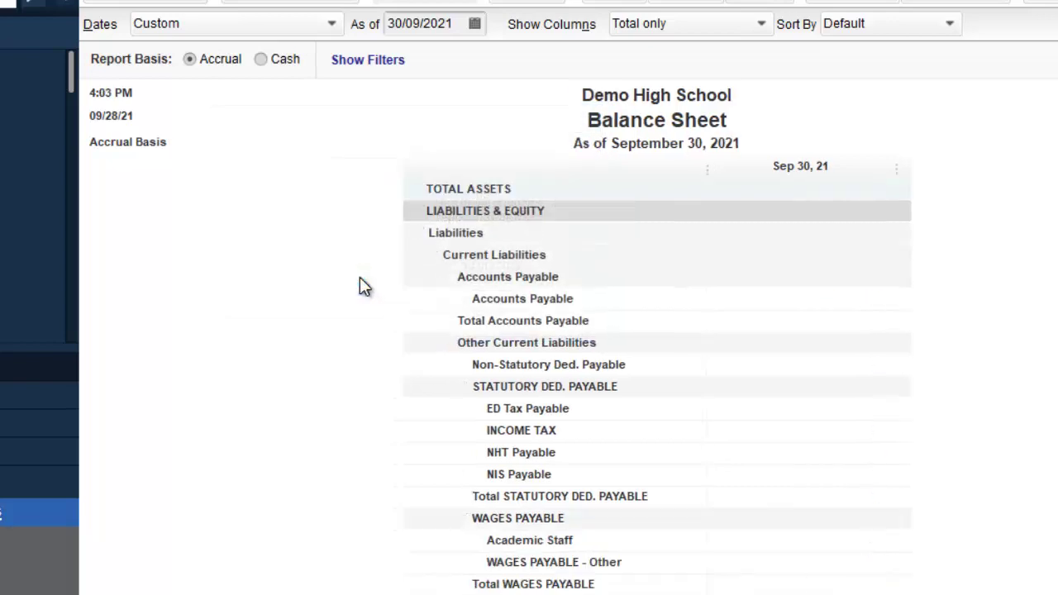
{"action": "key", "text": "Escape"}
{"action": "key", "text": "ctrl+Tab"}
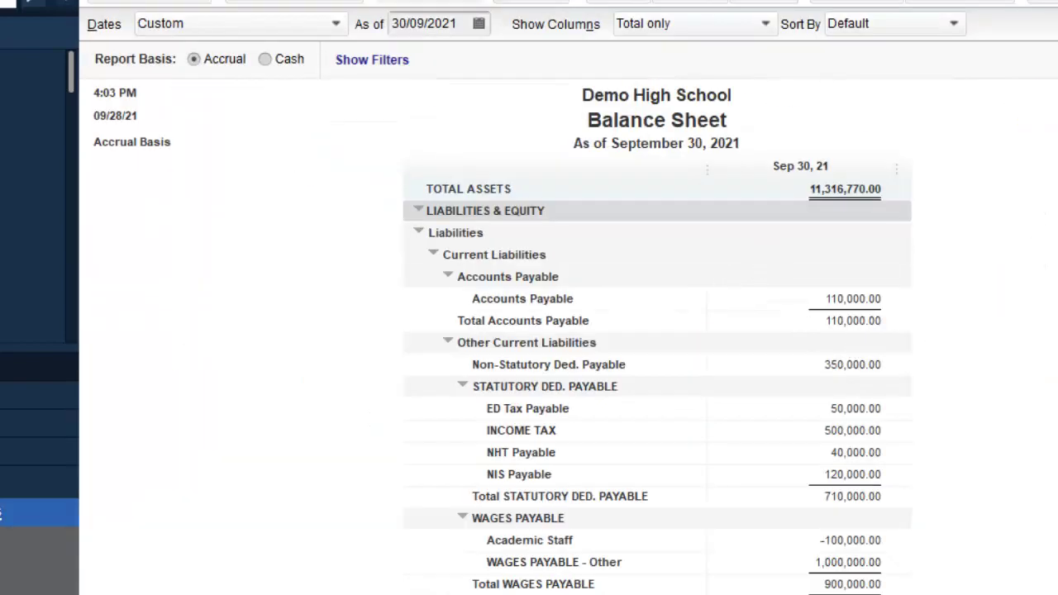
{"action": "scroll", "coordinate": [657, 384], "scroll_direction": "down", "scroll_amount": 4}
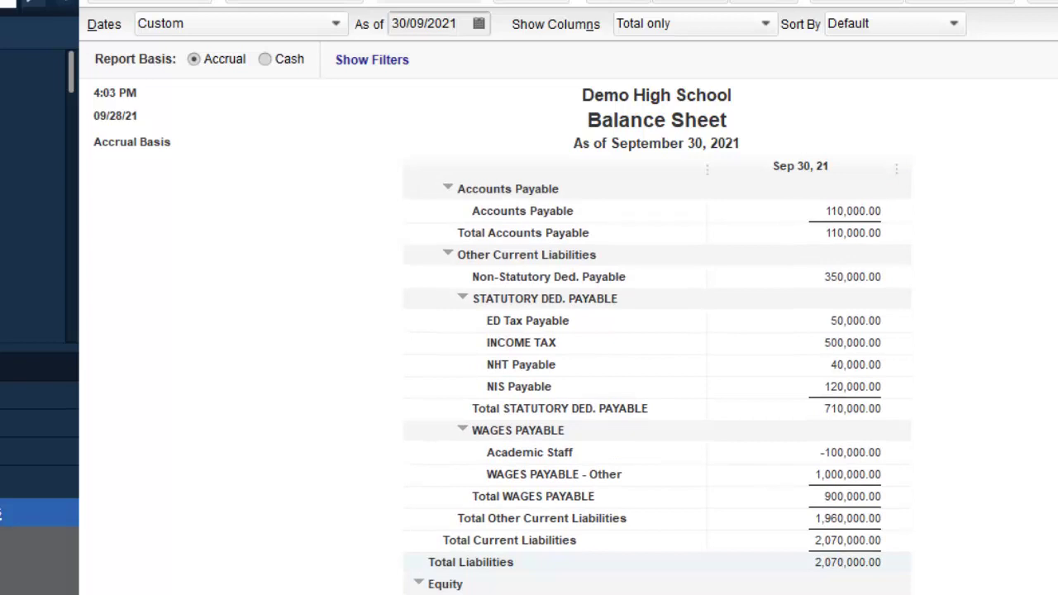
{"action": "scroll", "coordinate": [658, 387], "scroll_direction": "down", "scroll_amount": 1}
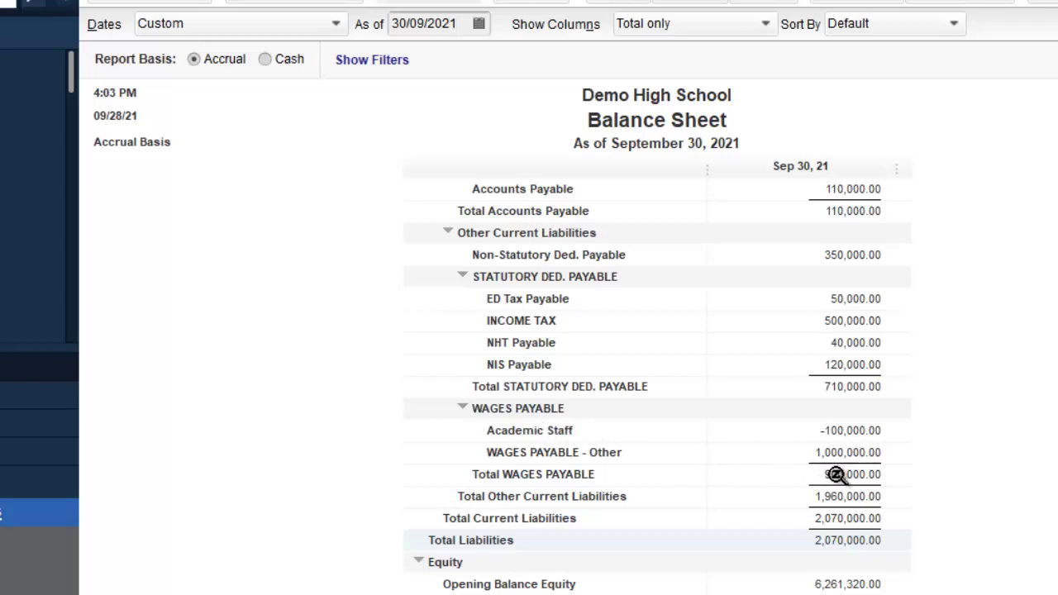
{"action": "left_click", "coordinate": [463, 411]}
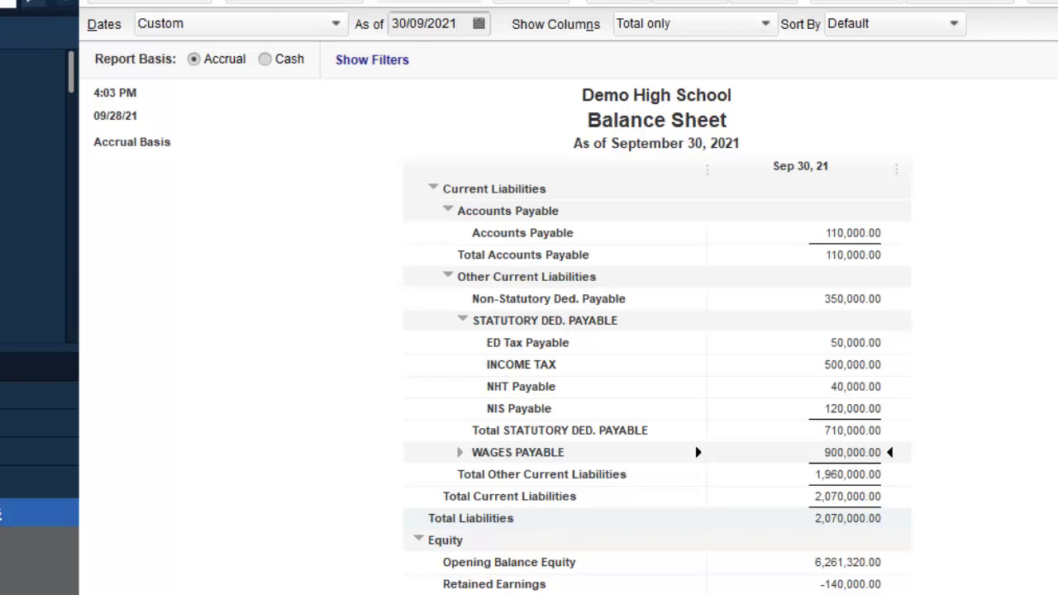
Step: Return to the Home page and start writing a new cheque
{"action": "scroll", "coordinate": [657, 388], "scroll_direction": "up", "scroll_amount": 7}
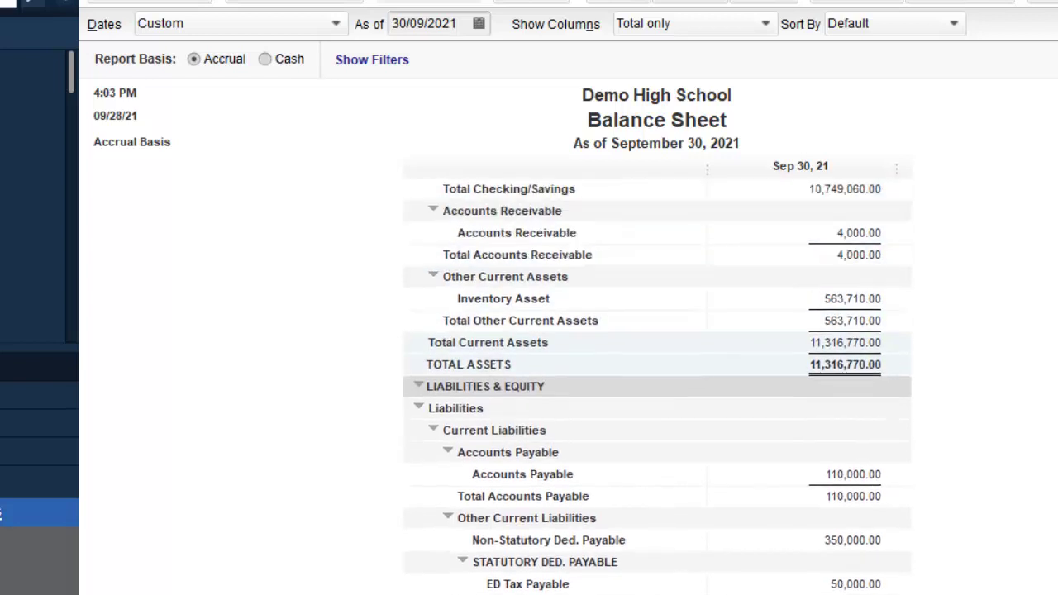
{"action": "scroll", "coordinate": [657, 389], "scroll_direction": "down", "scroll_amount": 7}
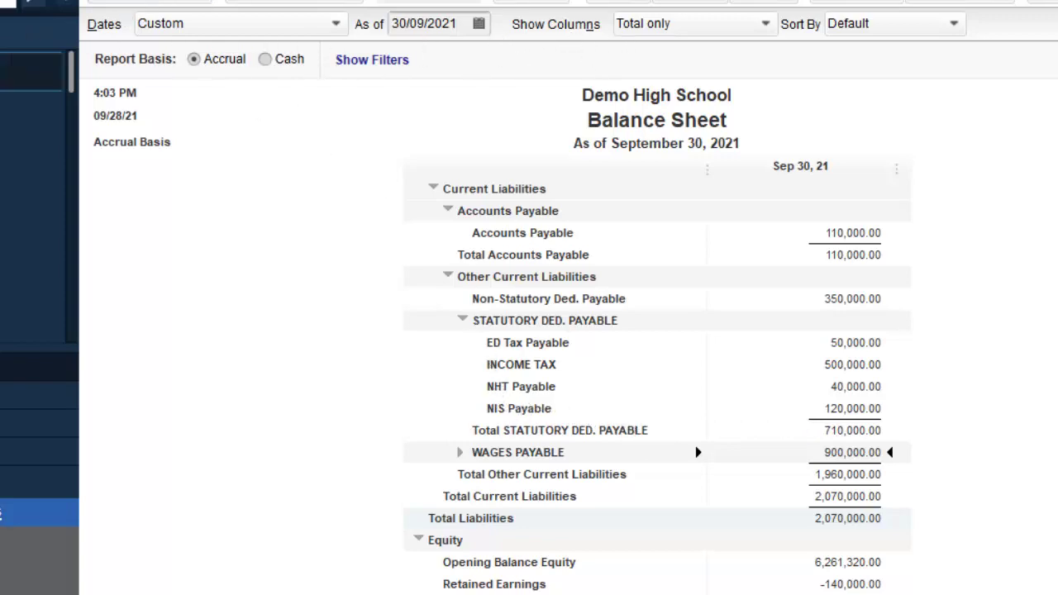
{"action": "left_click", "coordinate": [33, 71]}
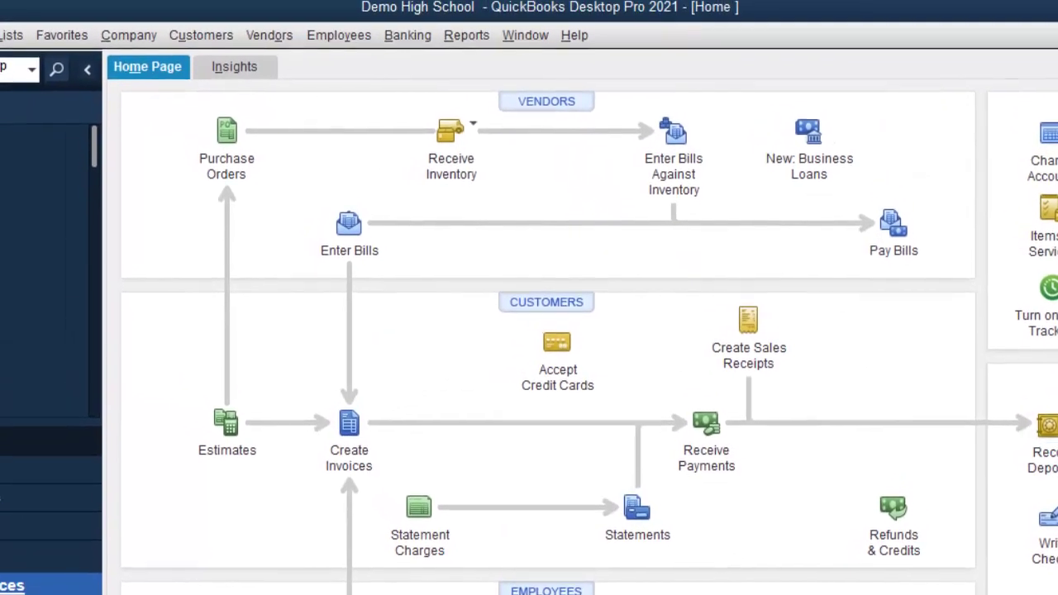
{"action": "left_click", "coordinate": [1047, 520]}
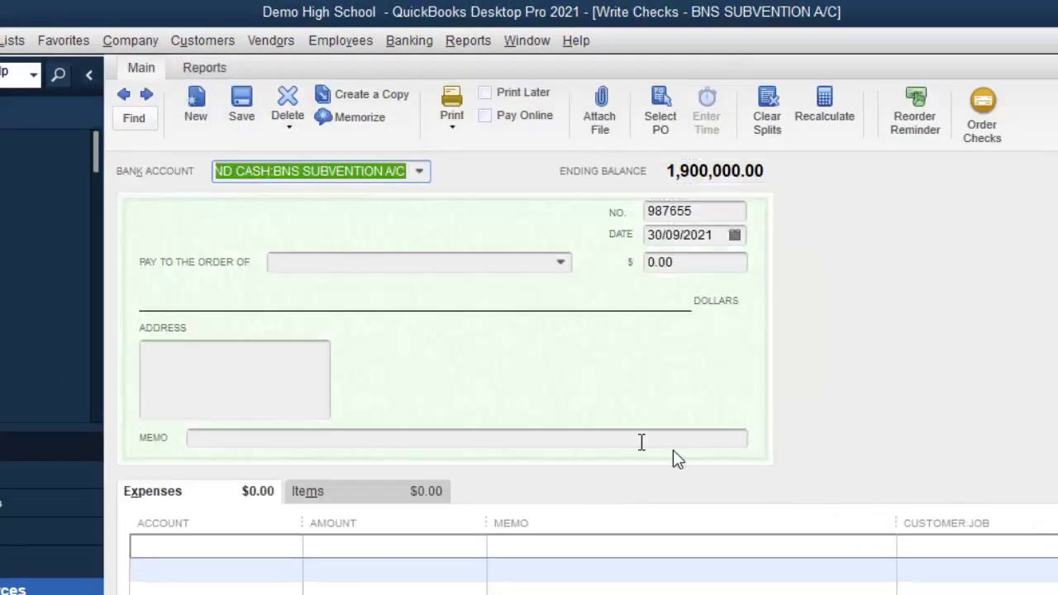
Step: Add COLLECTOR OF TAXES as a new vendor and make it the cheque's payee
{"action": "left_click", "coordinate": [561, 264]}
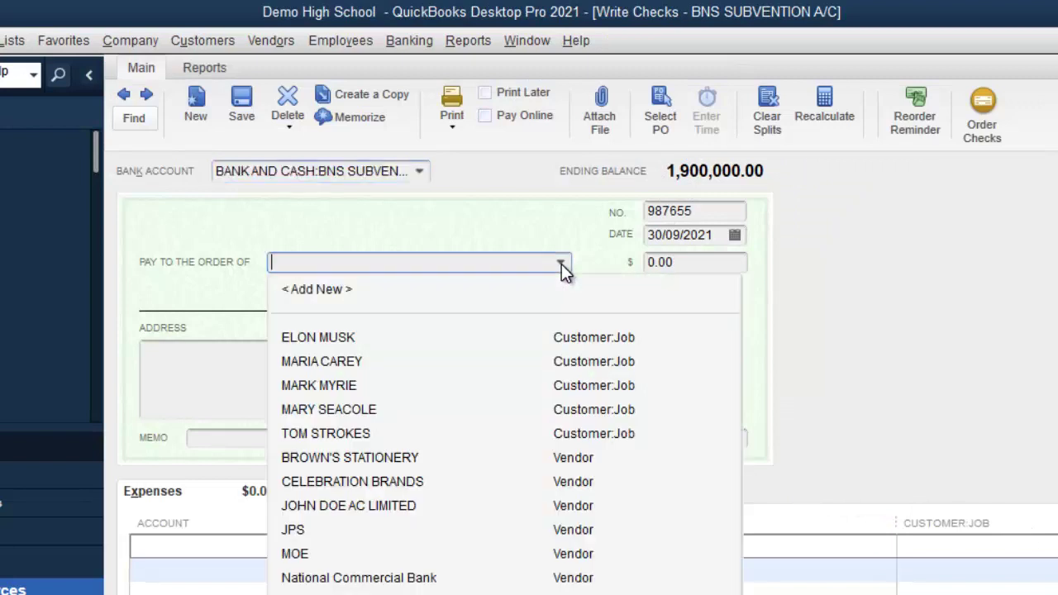
{"action": "left_click", "coordinate": [403, 289]}
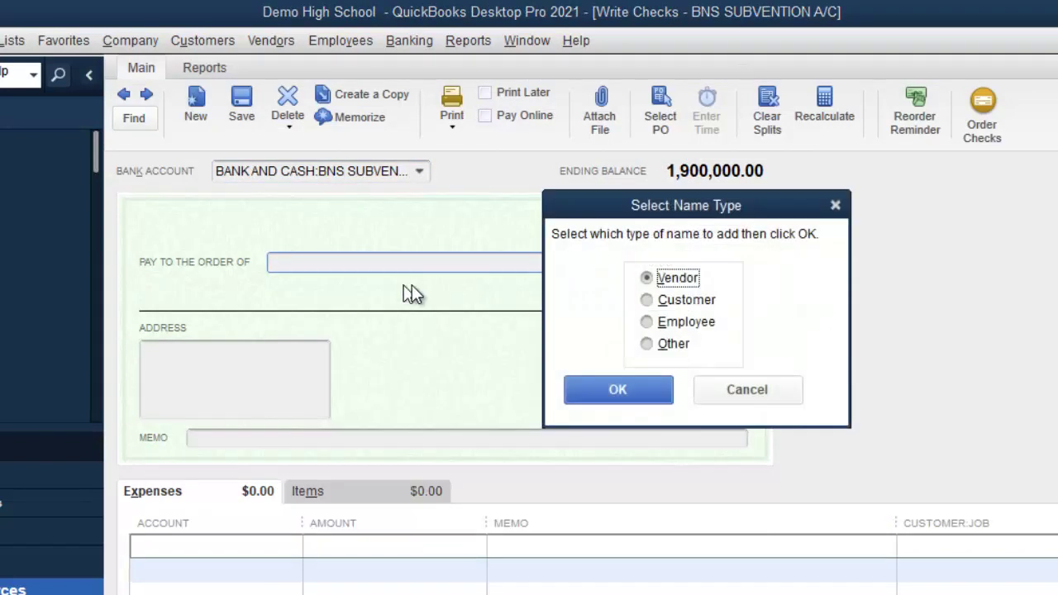
{"action": "left_click", "coordinate": [626, 387]}
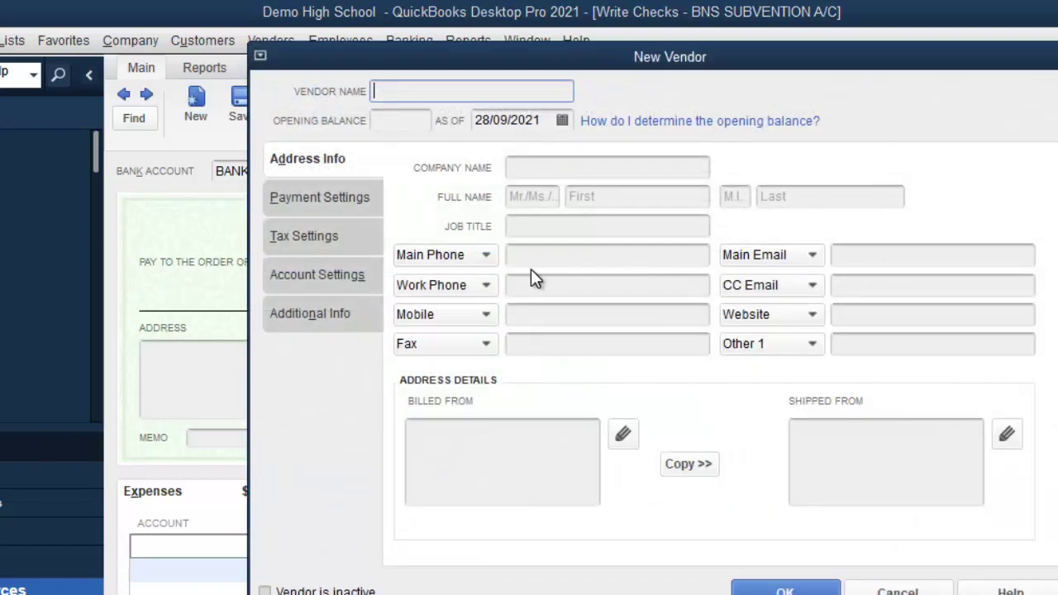
{"action": "type", "text": "ICB"}
{"action": "key", "text": "BackSpace"}
{"action": "key", "text": "BackSpace"}
{"action": "key", "text": "BackSpace"}
{"action": "type", "text": "COL"}
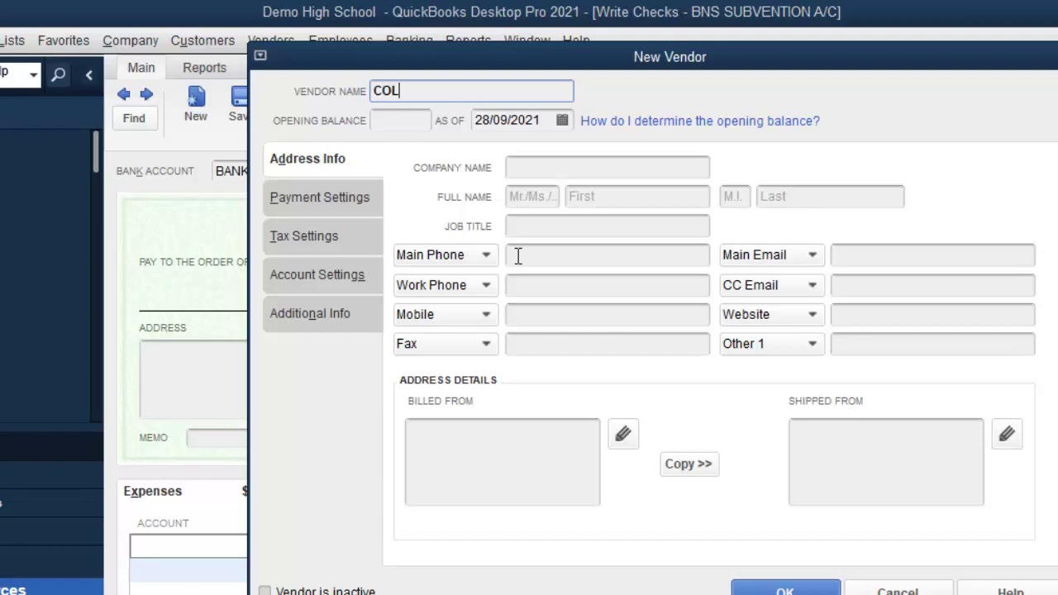
{"action": "type", "text": "LECTOR OF T"}
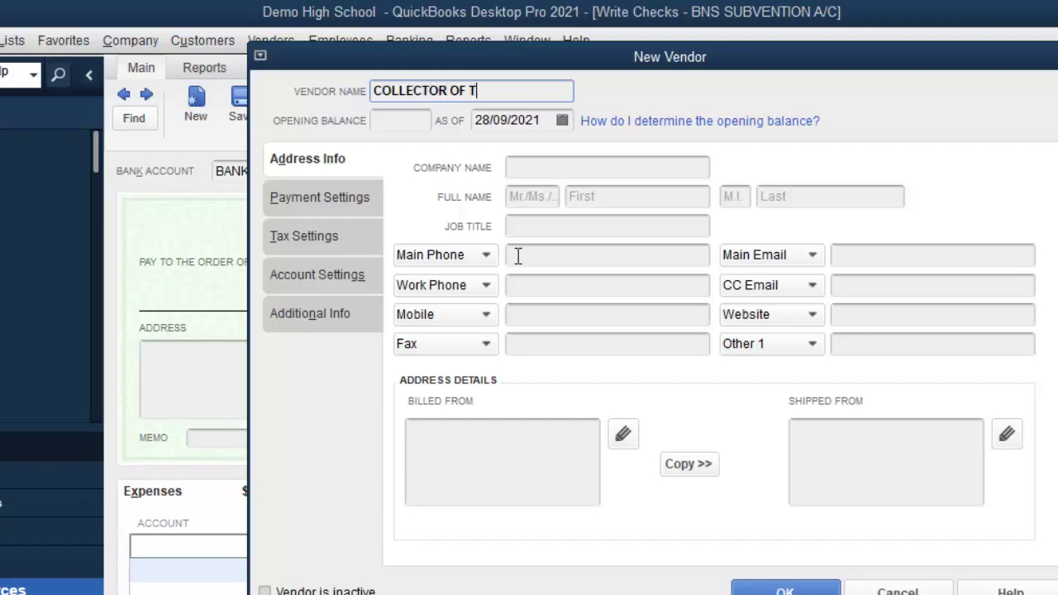
{"action": "type", "text": "AXES"}
{"action": "left_click", "coordinate": [786, 589]}
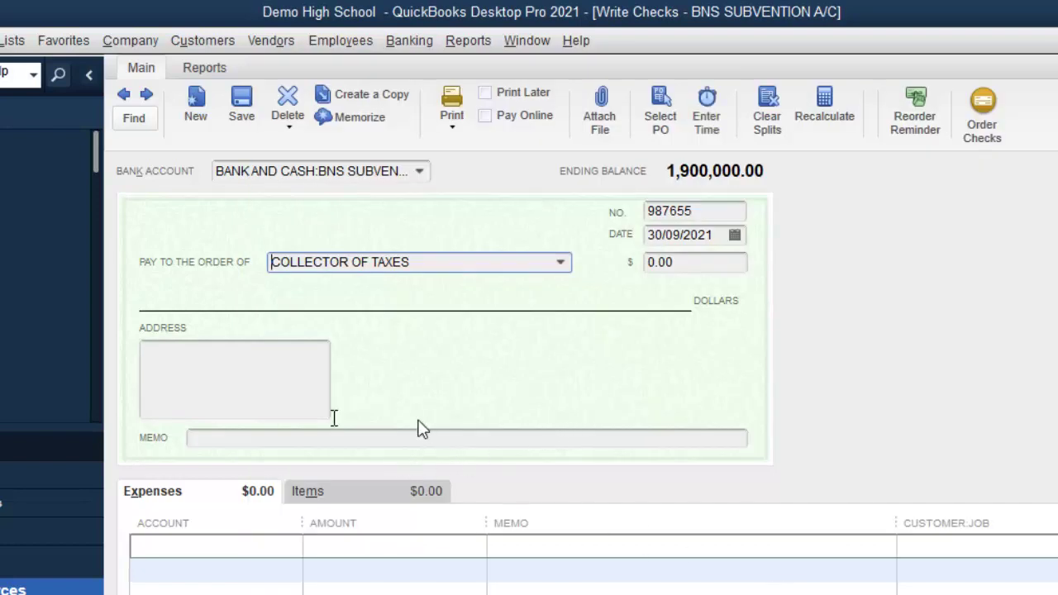
Step: Set the first expense line's account to STATUTORY DED. PAYABLE:NHT Payable
{"action": "left_click", "coordinate": [286, 547]}
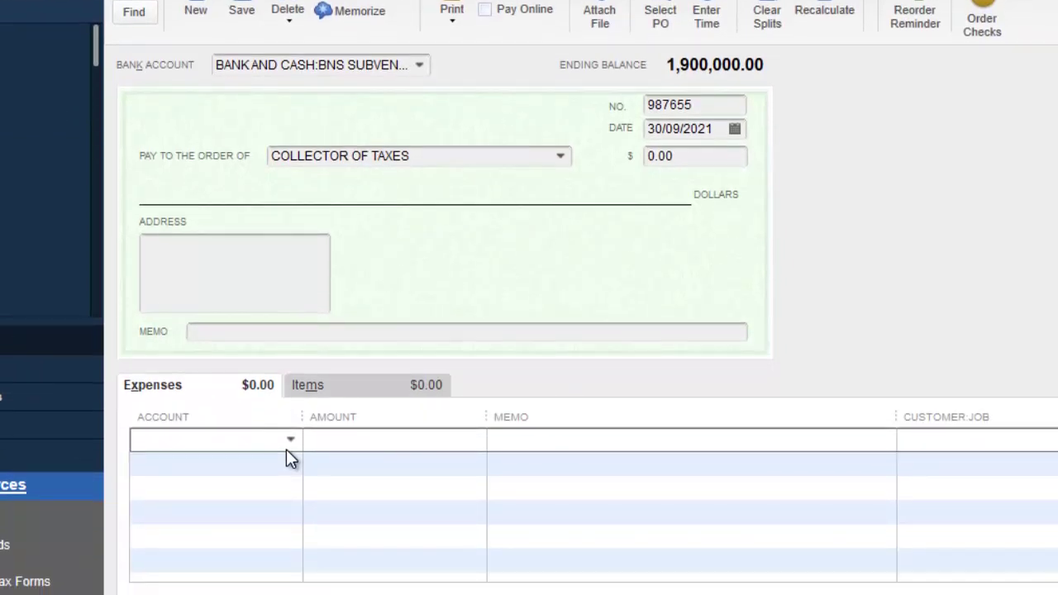
{"action": "type", "text": "n-Statutory Ded. Payable"}
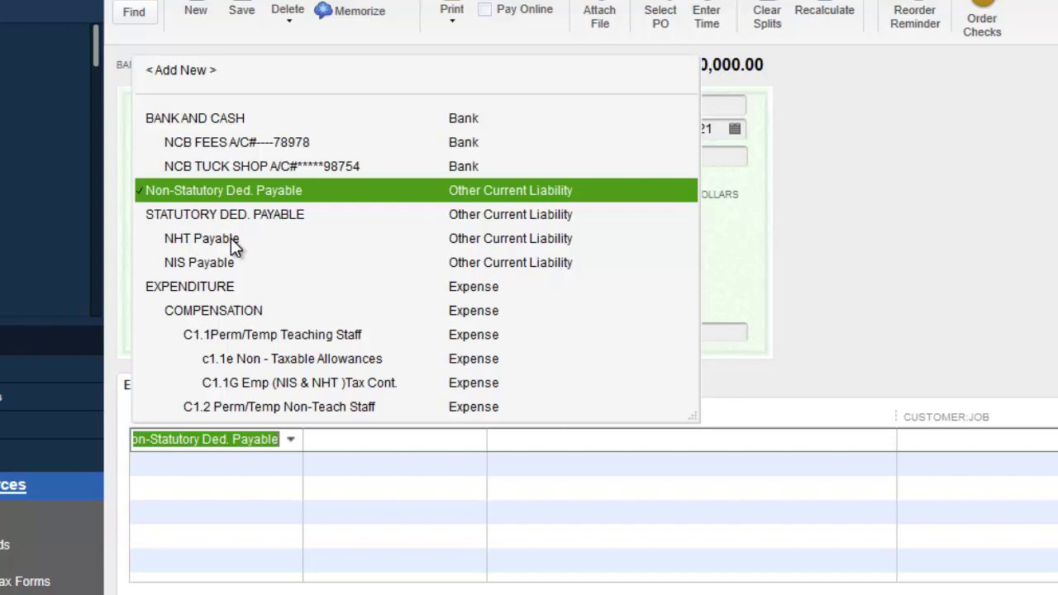
{"action": "left_click", "coordinate": [231, 238]}
Step: Set the second expense line's account to NIS Payable and widen the Account column
{"action": "left_click", "coordinate": [280, 462]}
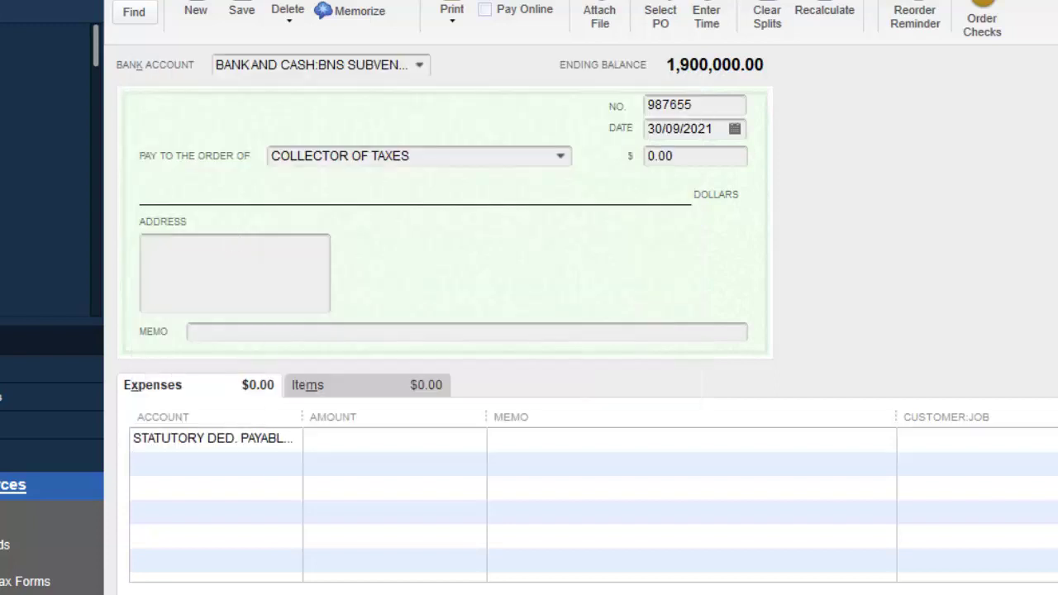
{"action": "left_click", "coordinate": [293, 464]}
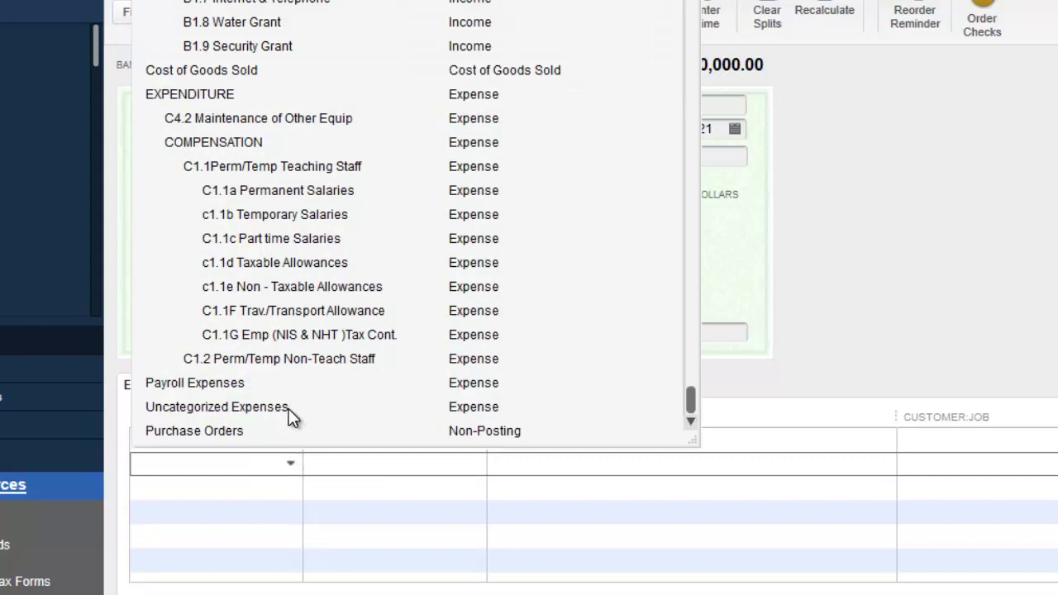
{"action": "type", "text": "s"}
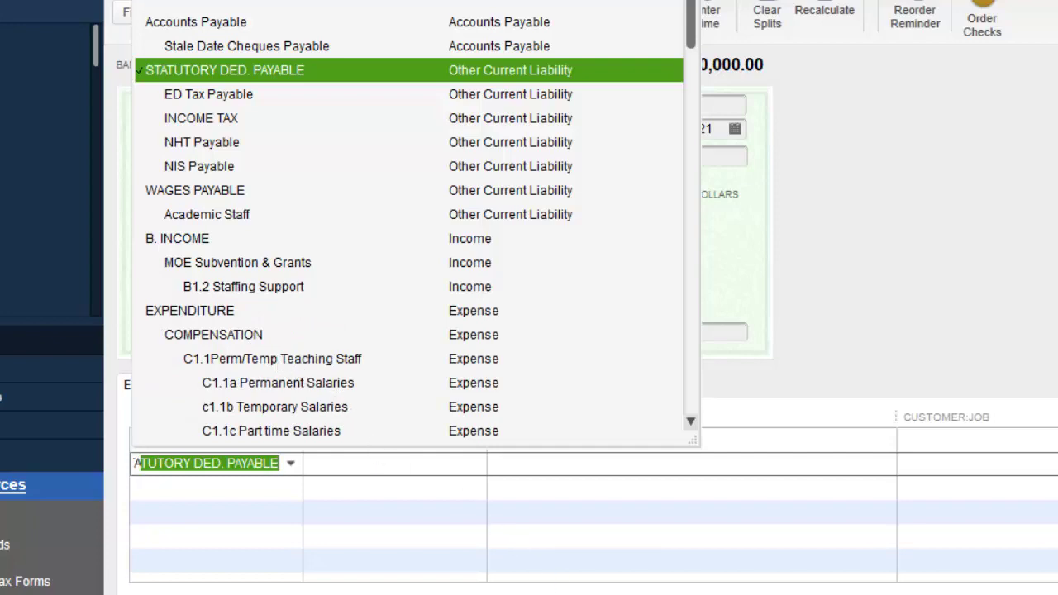
{"action": "left_click", "coordinate": [290, 463]}
{"action": "left_click", "coordinate": [294, 467]}
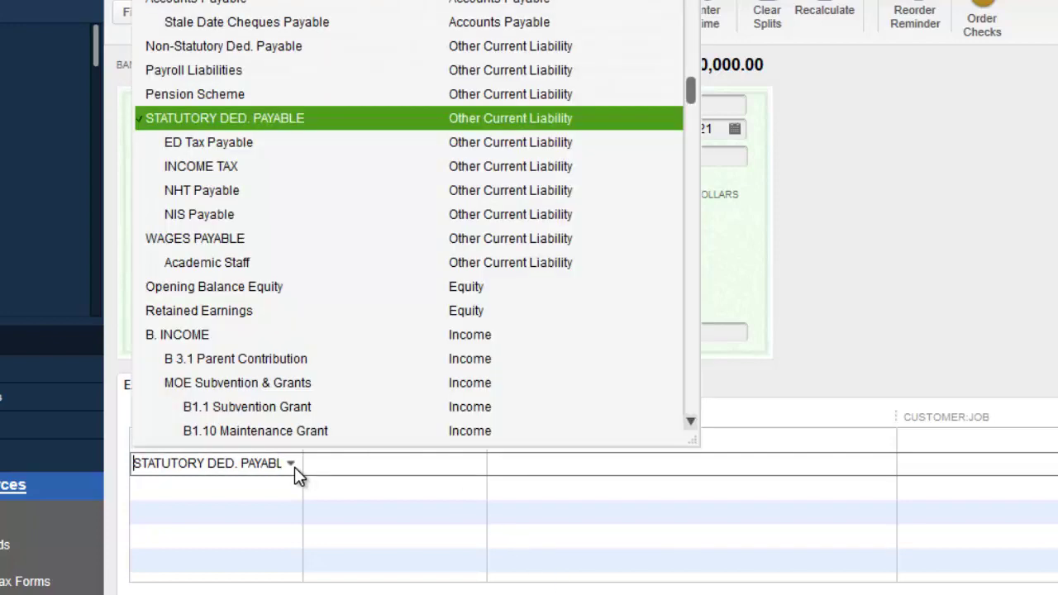
{"action": "left_click", "coordinate": [295, 467]}
{"action": "left_click", "coordinate": [295, 467]}
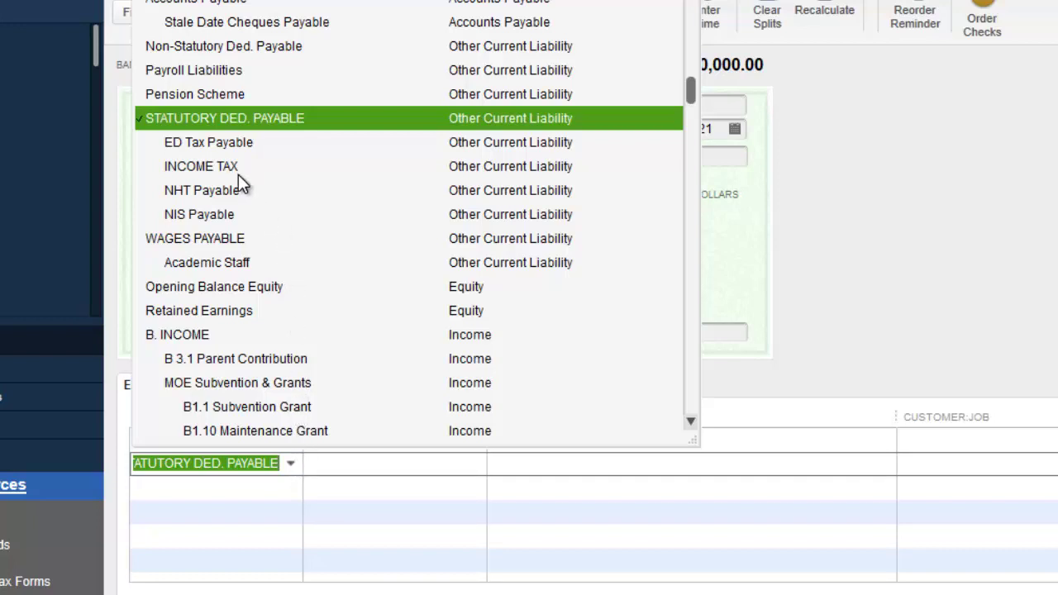
{"action": "left_click", "coordinate": [219, 215]}
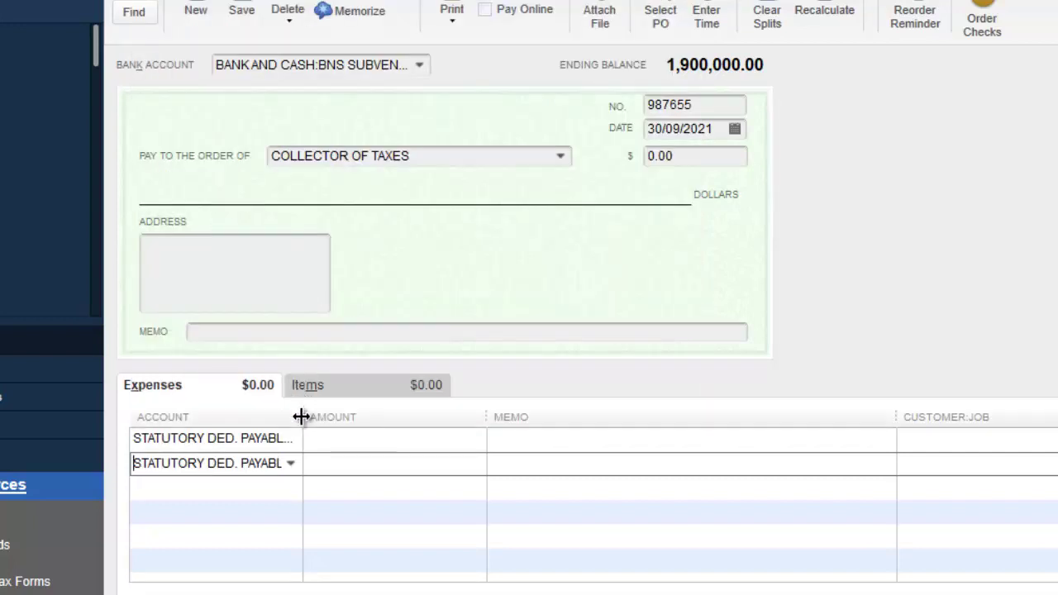
{"action": "left_click_drag", "start_coordinate": [301, 416], "coordinate": [444, 414]}
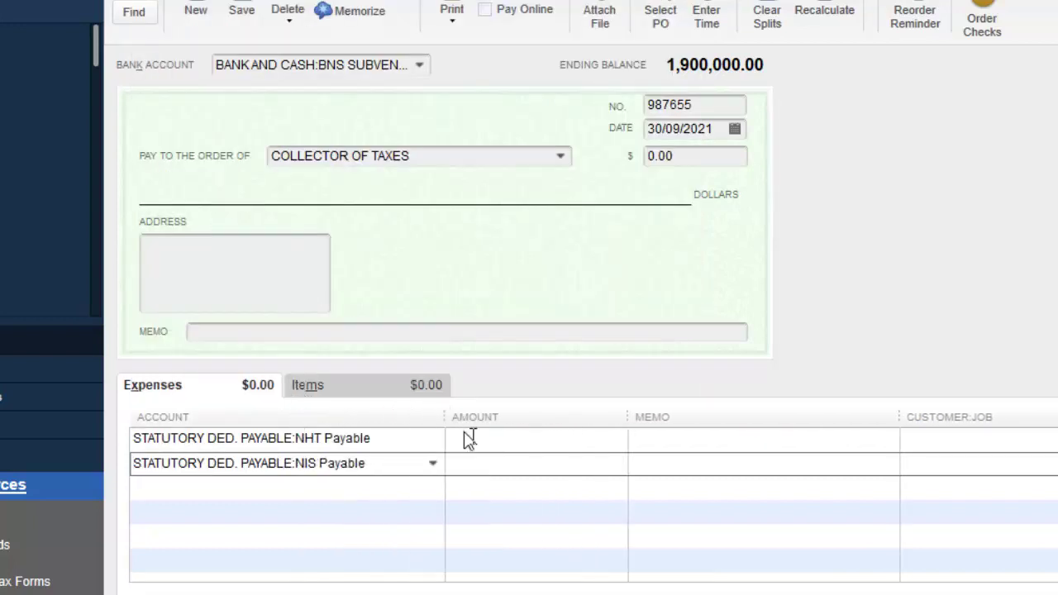
{"action": "left_click", "coordinate": [536, 443]}
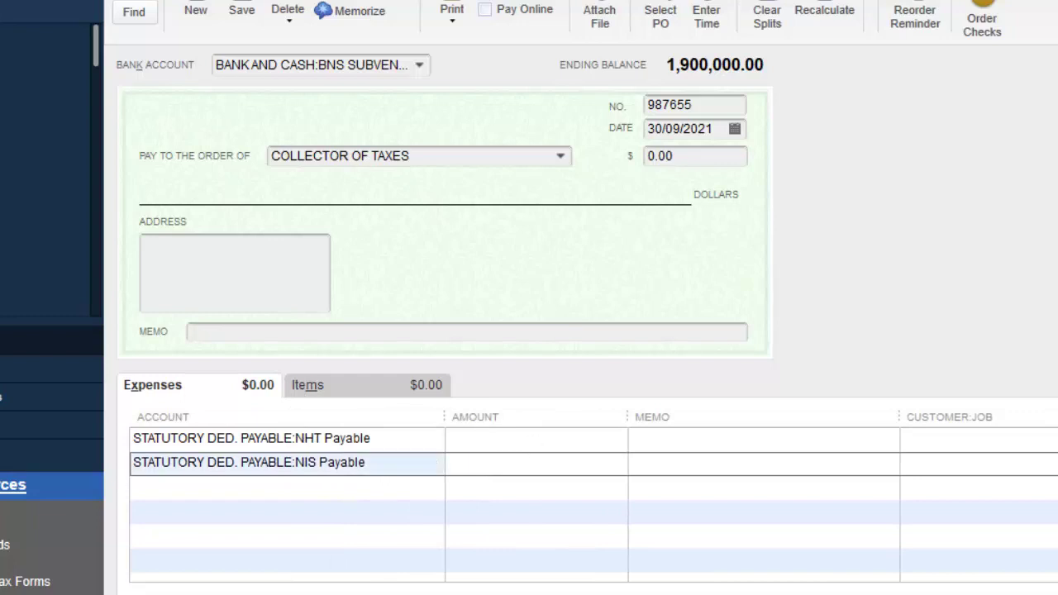
Step: Enter amounts of 50,000 for NHT Payable and 500,000 for NIS Payable
{"action": "type", "text": "50000"}
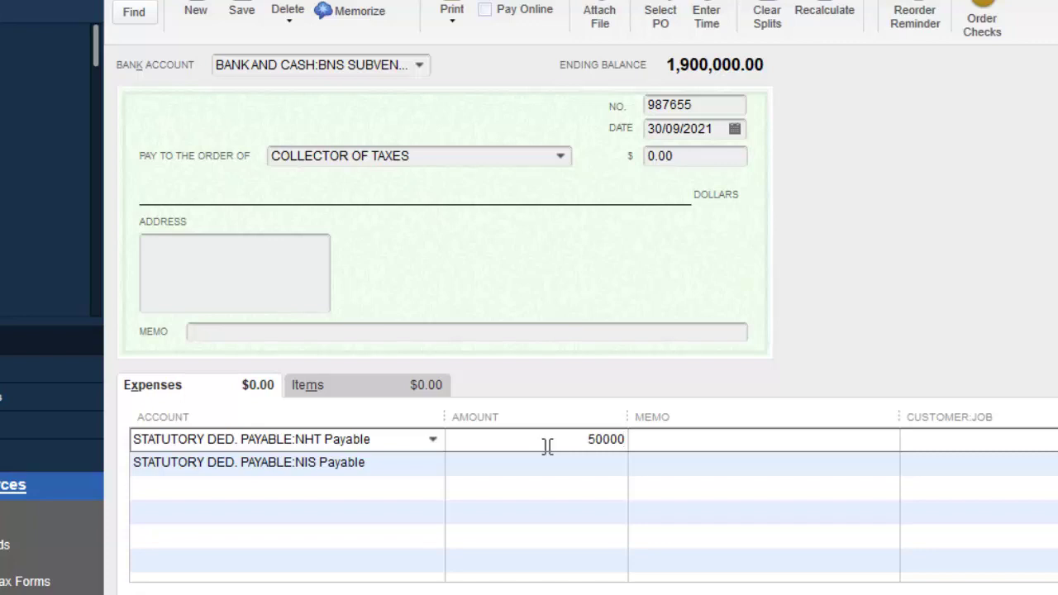
{"action": "left_click", "coordinate": [612, 464]}
{"action": "type", "text": "5"}
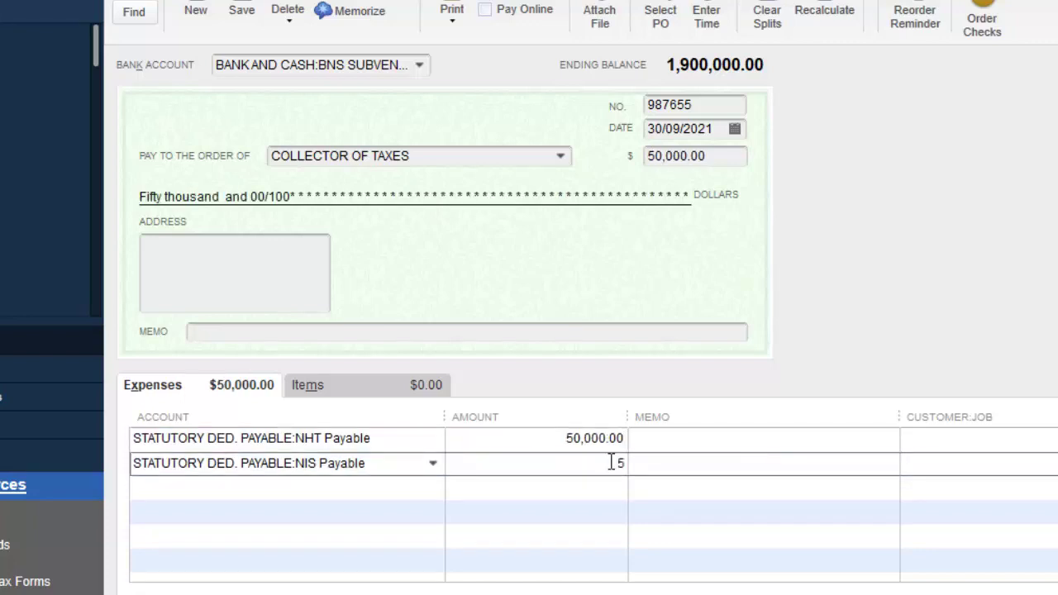
{"action": "type", "text": "00,000"}
{"action": "left_click", "coordinate": [609, 448]}
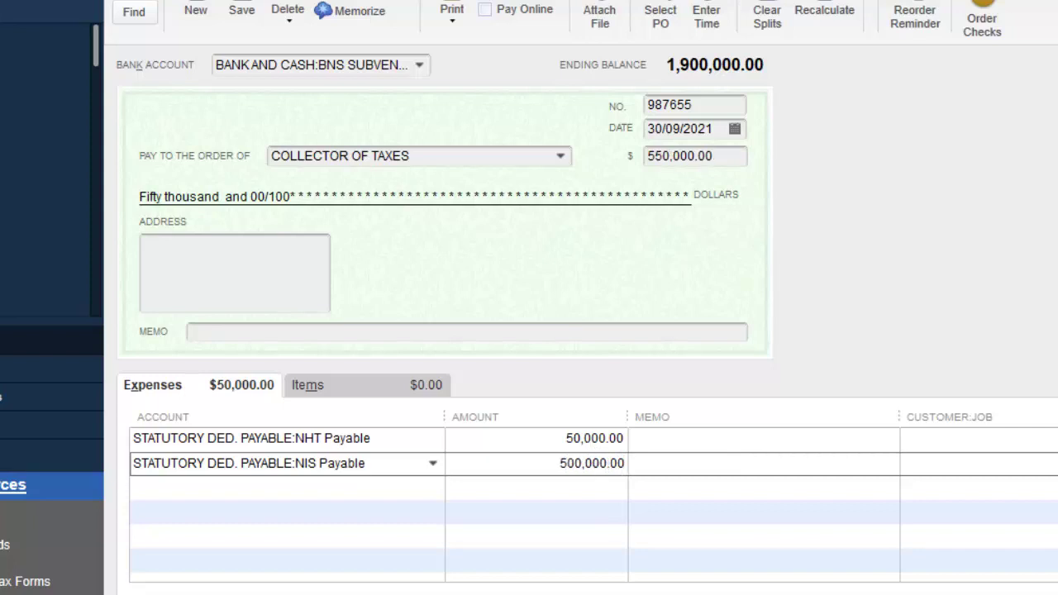
Step: Memo both lines 'Part Payment for Stat. Deduction', copying it from the first to the second
{"action": "left_click", "coordinate": [654, 439]}
{"action": "type", "text": "pA"}
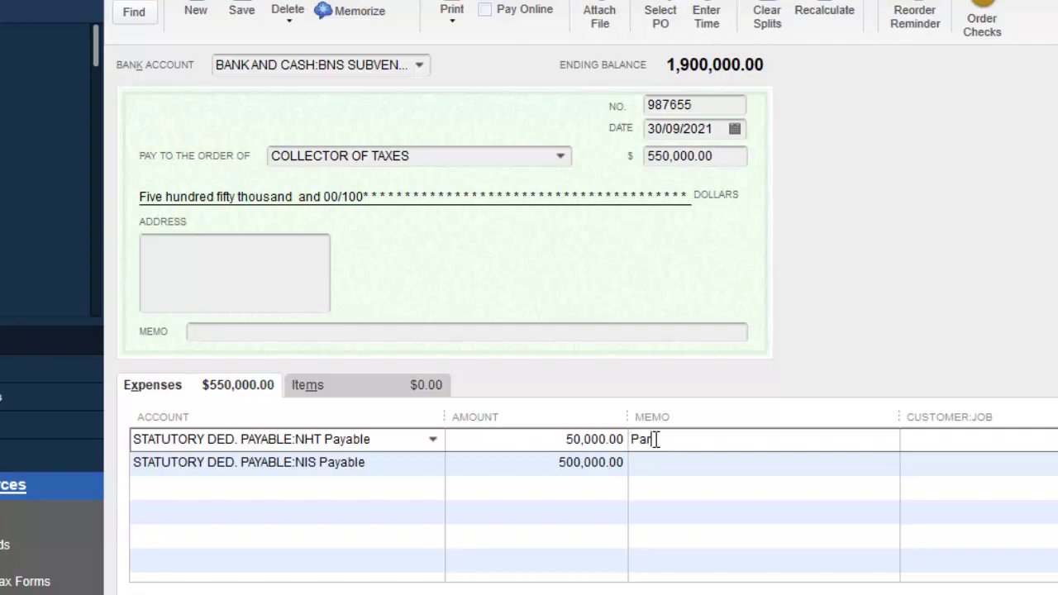
{"action": "type", "text": "rt Payment fo"}
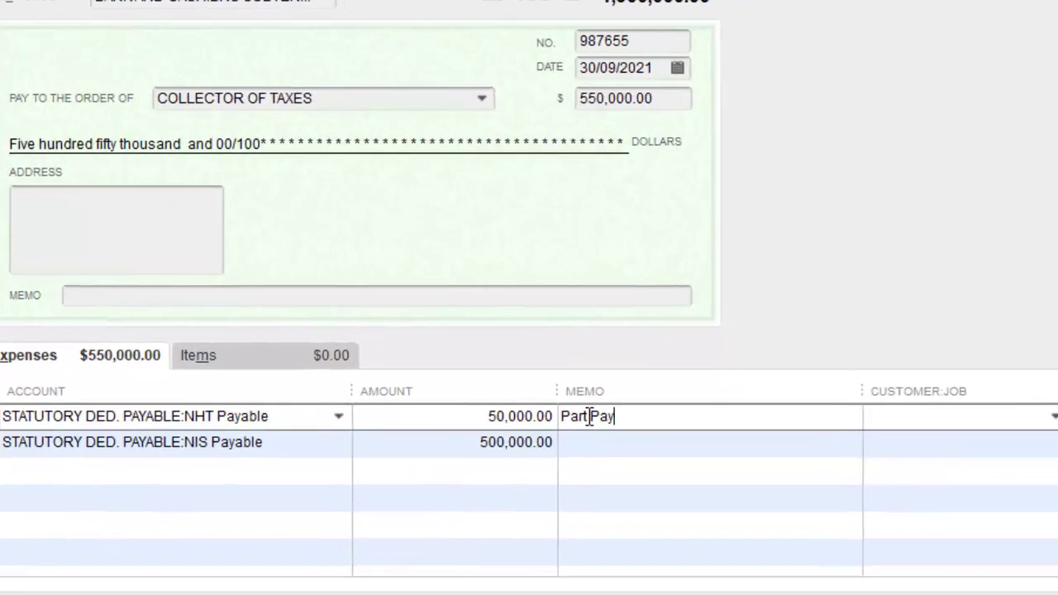
{"action": "type", "text": "r S"}
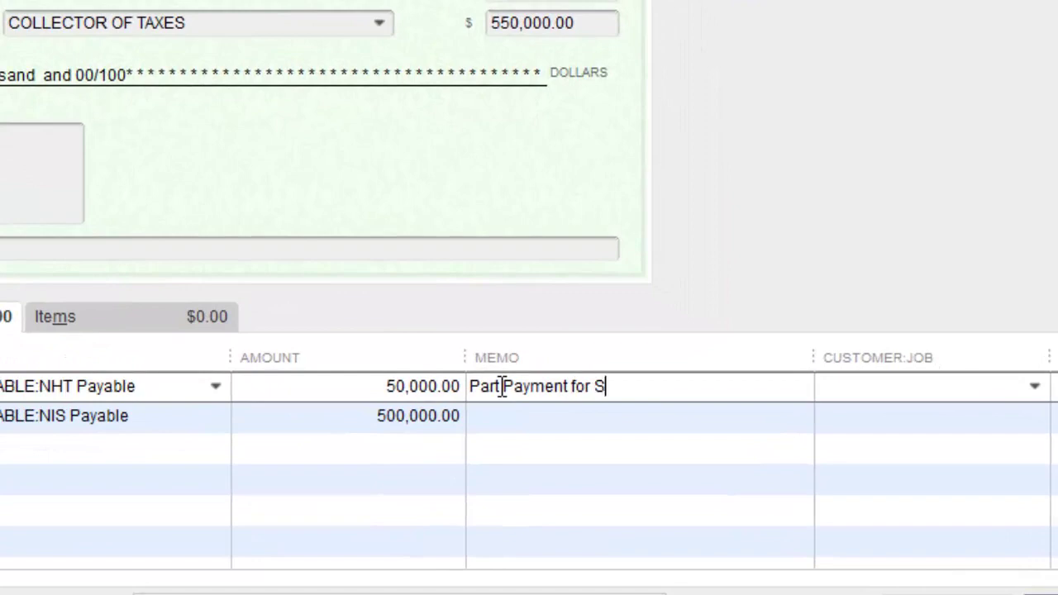
{"action": "type", "text": "tat. Deduction"}
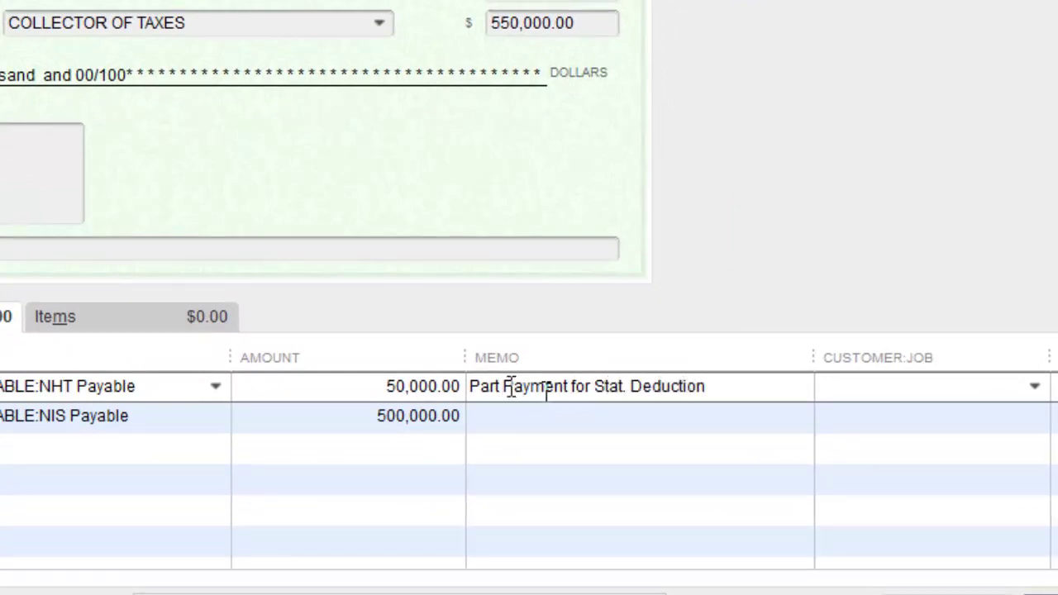
{"action": "key", "text": "shift+Home"}
{"action": "key", "text": "ctrl+c"}
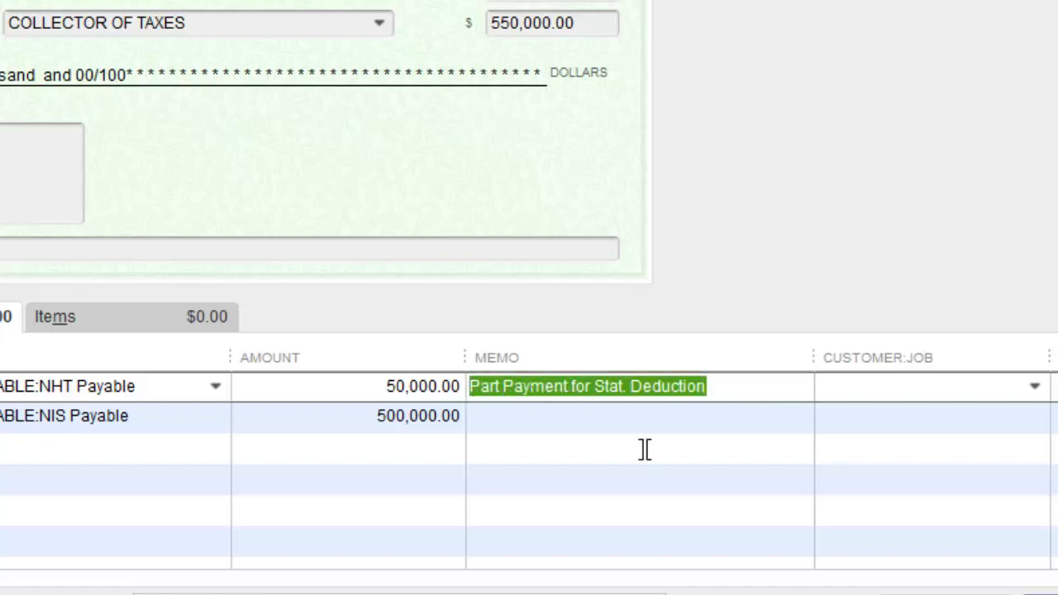
{"action": "left_click", "coordinate": [620, 418]}
{"action": "key", "text": "ctrl+v"}
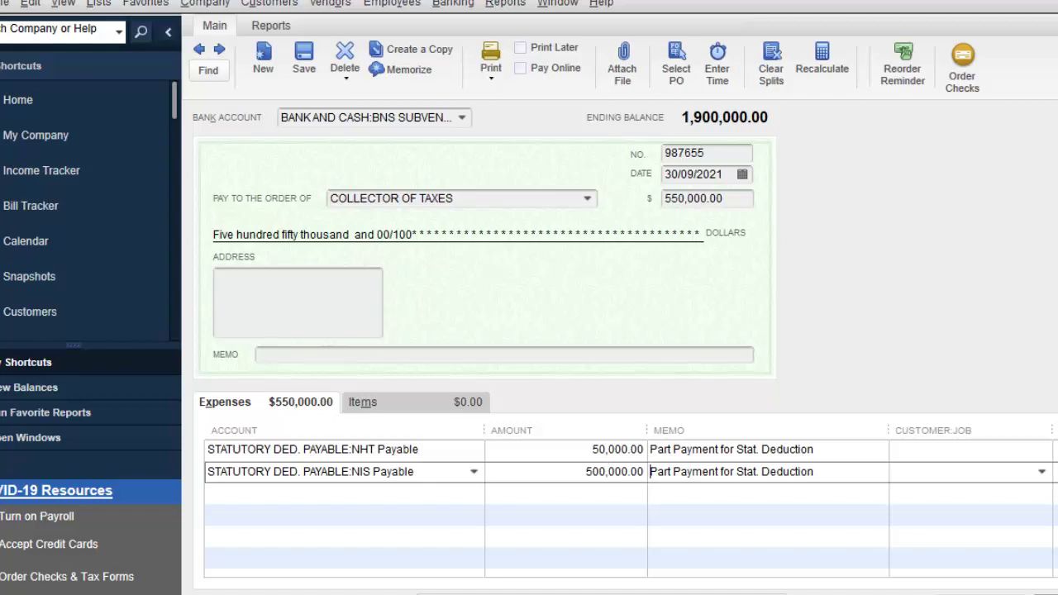
Step: Correct the NIS Payable amount to 50,000
{"action": "double_click", "coordinate": [597, 471]}
{"action": "type", "text": "50"}
{"action": "double_click", "coordinate": [662, 449]}
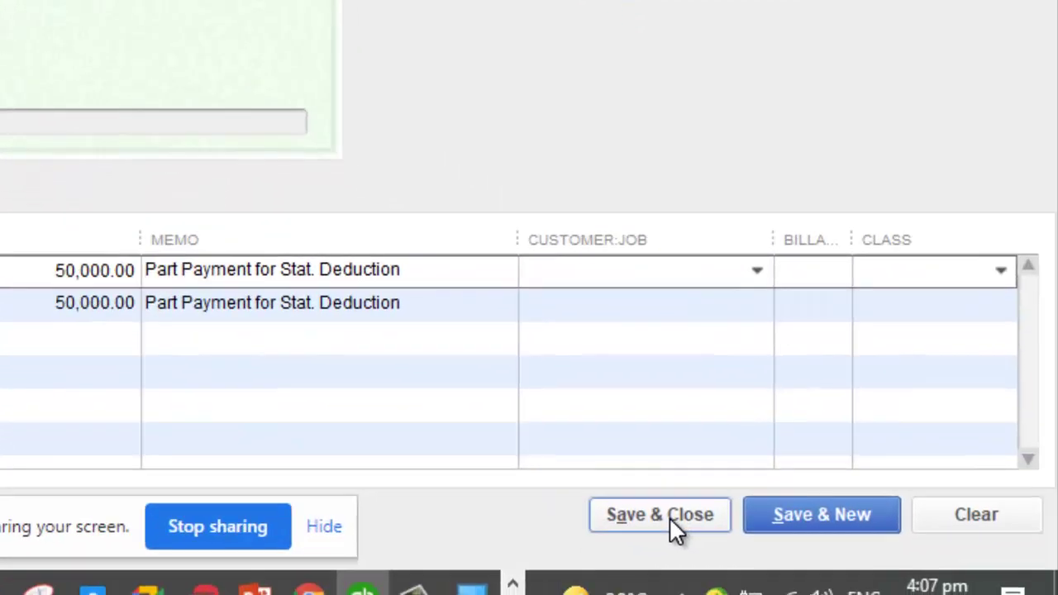
{"action": "left_click", "coordinate": [984, 594]}
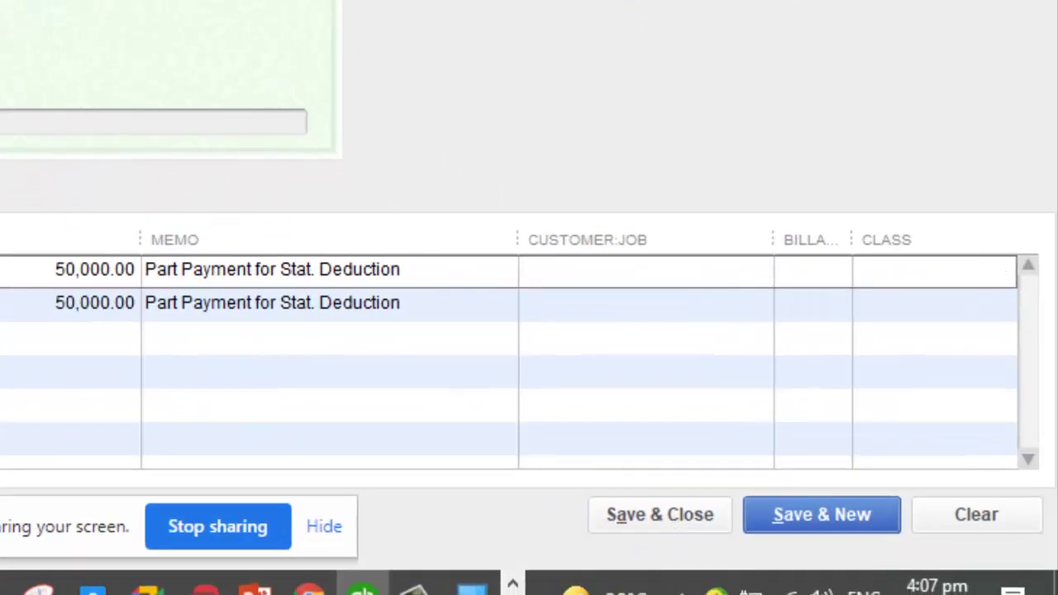
Step: Assign the SUBVENTION class to both expense lines and save the cheque
{"action": "left_click", "coordinate": [973, 264]}
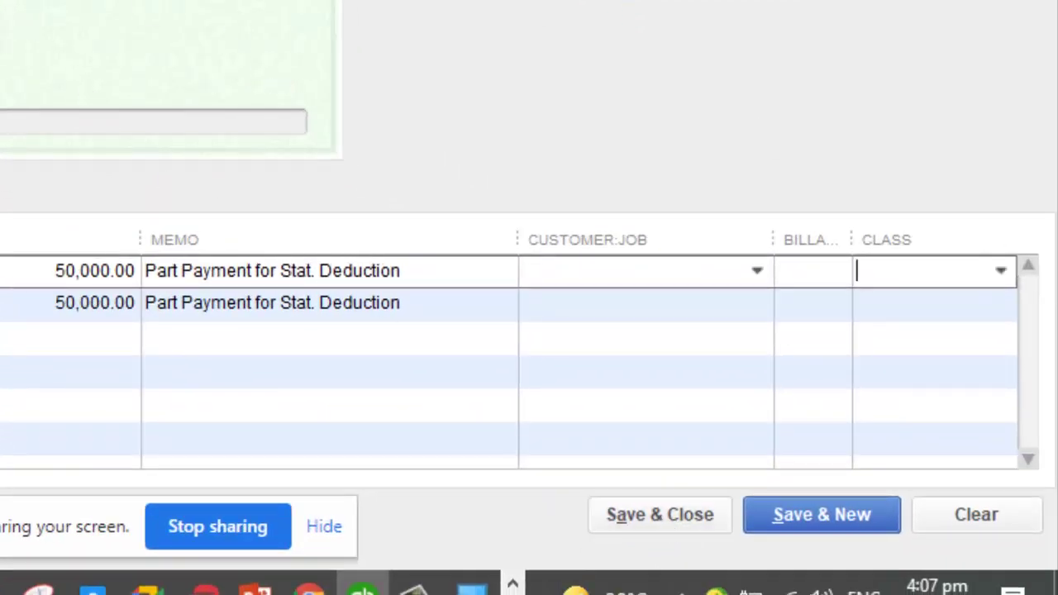
{"action": "type", "text": "SUBVENTION"}
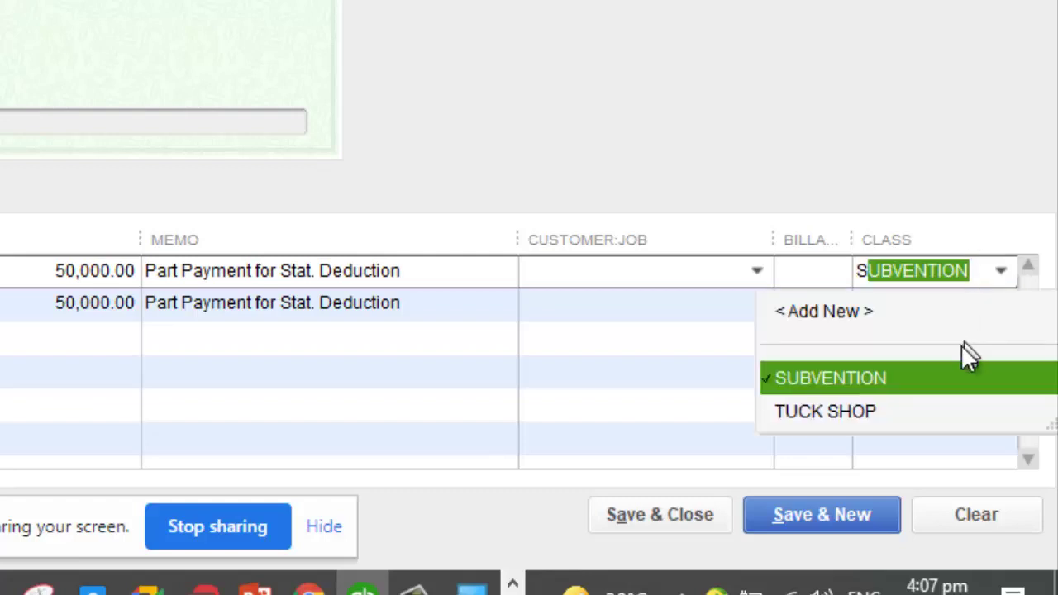
{"action": "left_click", "coordinate": [942, 378]}
{"action": "left_click", "coordinate": [909, 307]}
{"action": "type", "text": "SUBVENTION"}
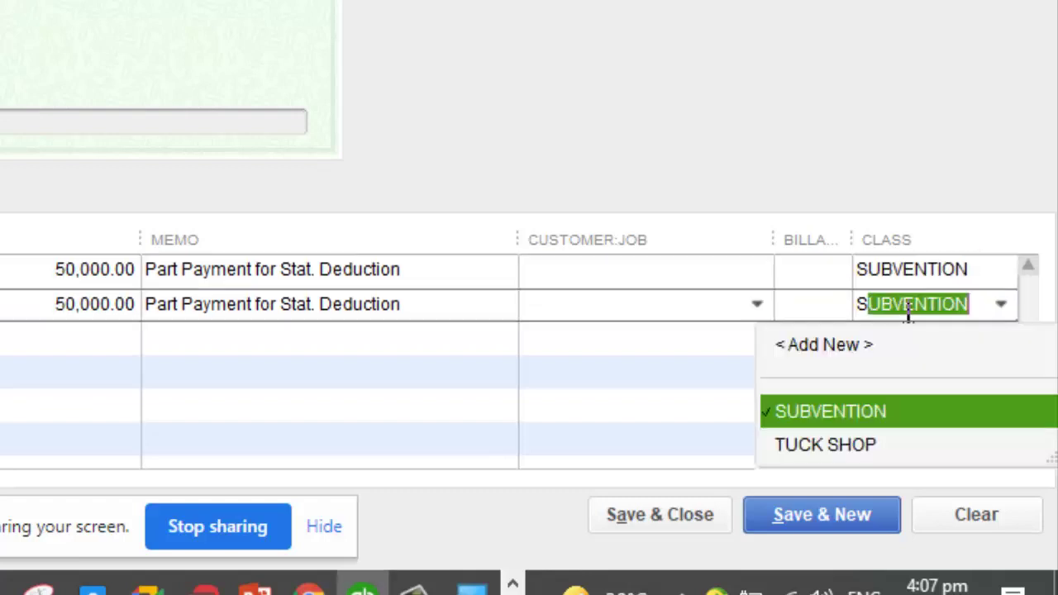
{"action": "left_click", "coordinate": [868, 413]}
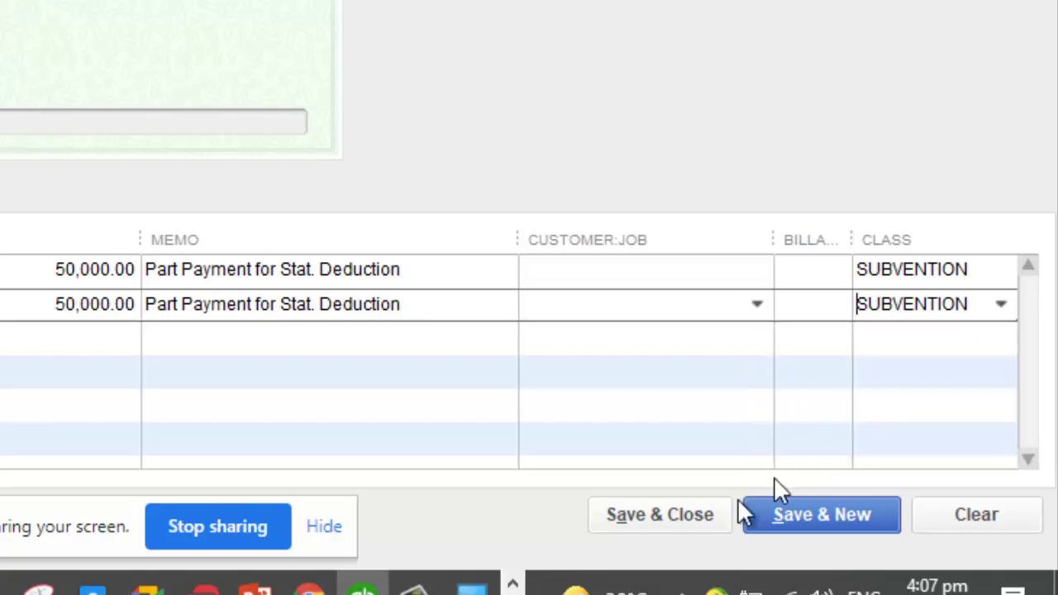
{"action": "left_click", "coordinate": [693, 513]}
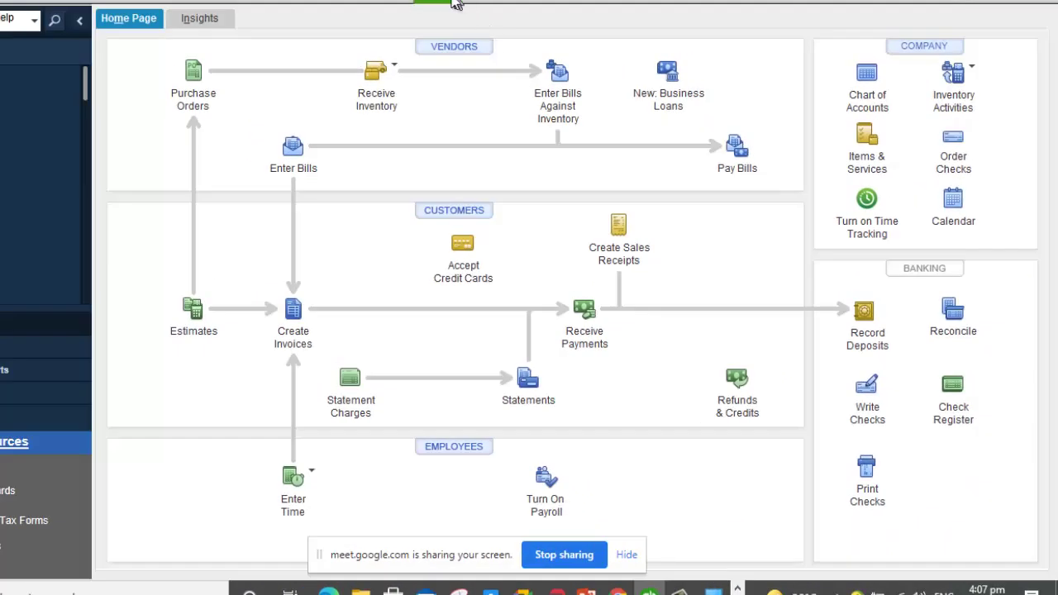
Step: Switch to the open Balance Sheet and collapse the STATUTORY DED. PAYABLE and WAGES PAYABLE groups
{"action": "left_click", "coordinate": [448, 2]}
{"action": "left_click", "coordinate": [464, 139]}
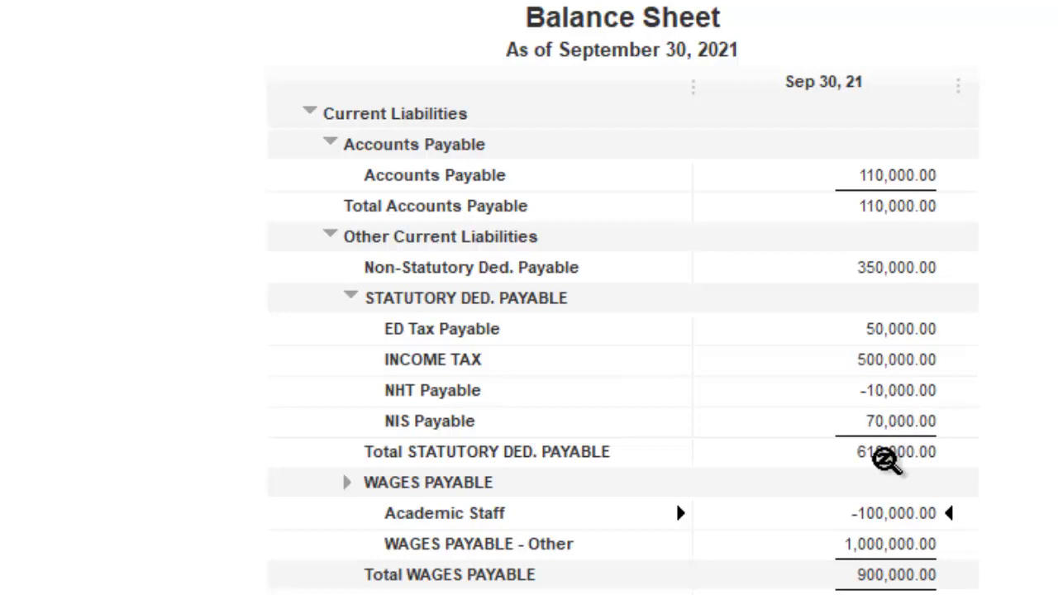
{"action": "left_click", "coordinate": [354, 299]}
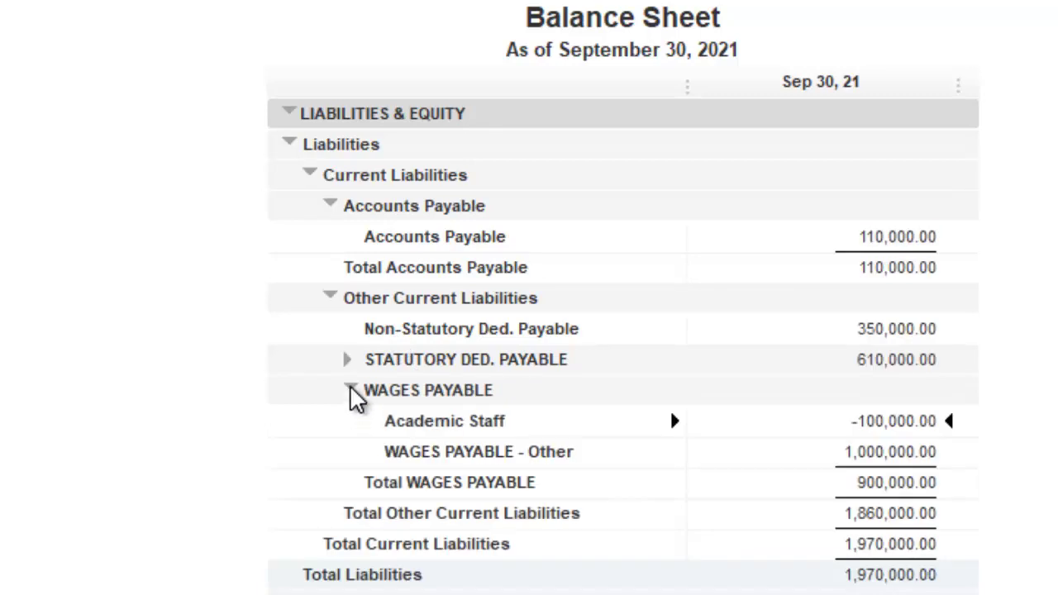
{"action": "left_click", "coordinate": [351, 395]}
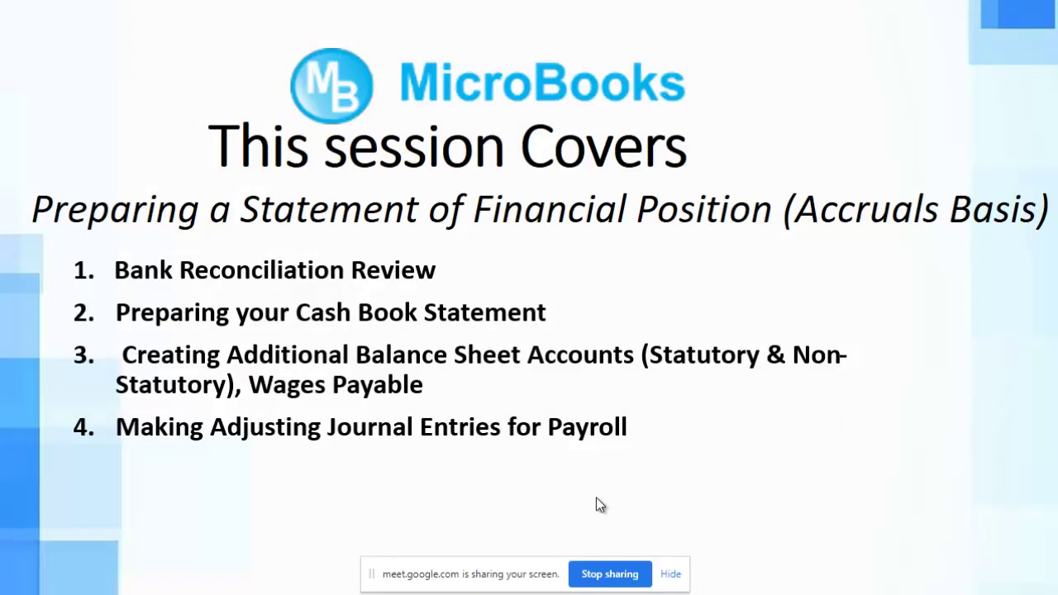
Step: Reveal three more agenda items, including Fixed Assets Register and Notes, then return to QuickBooks
{"action": "left_click", "coordinate": [596, 497]}
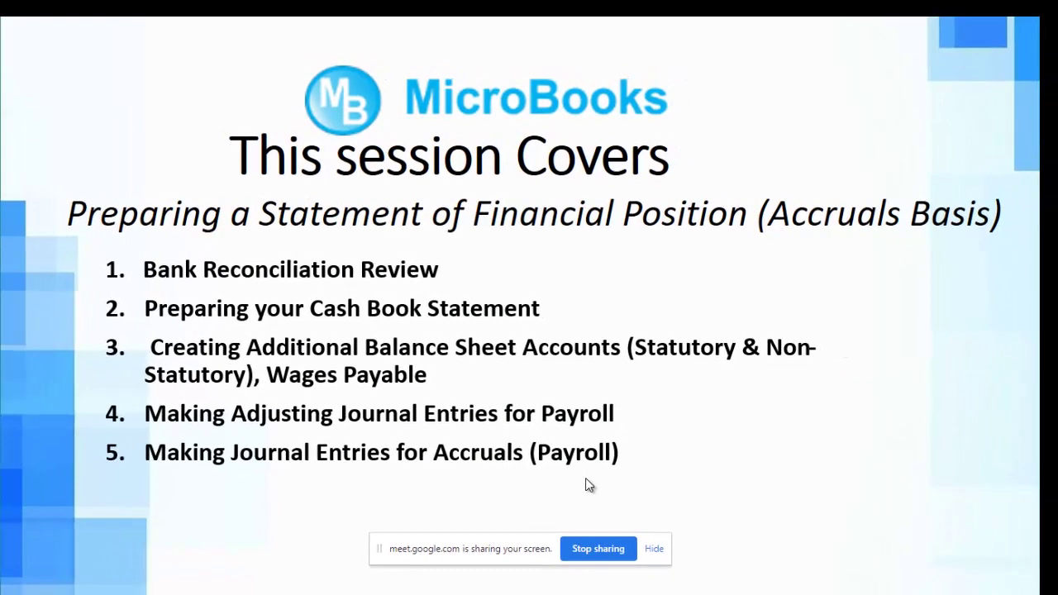
{"action": "left_click", "coordinate": [586, 478]}
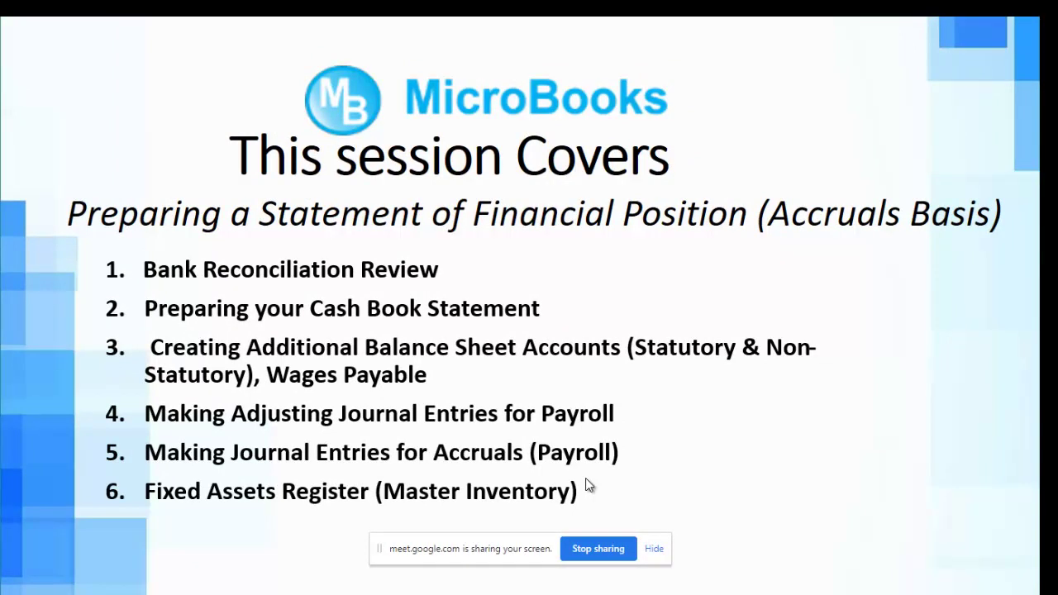
{"action": "left_click", "coordinate": [586, 478]}
{"action": "key", "text": "alt+Tab"}
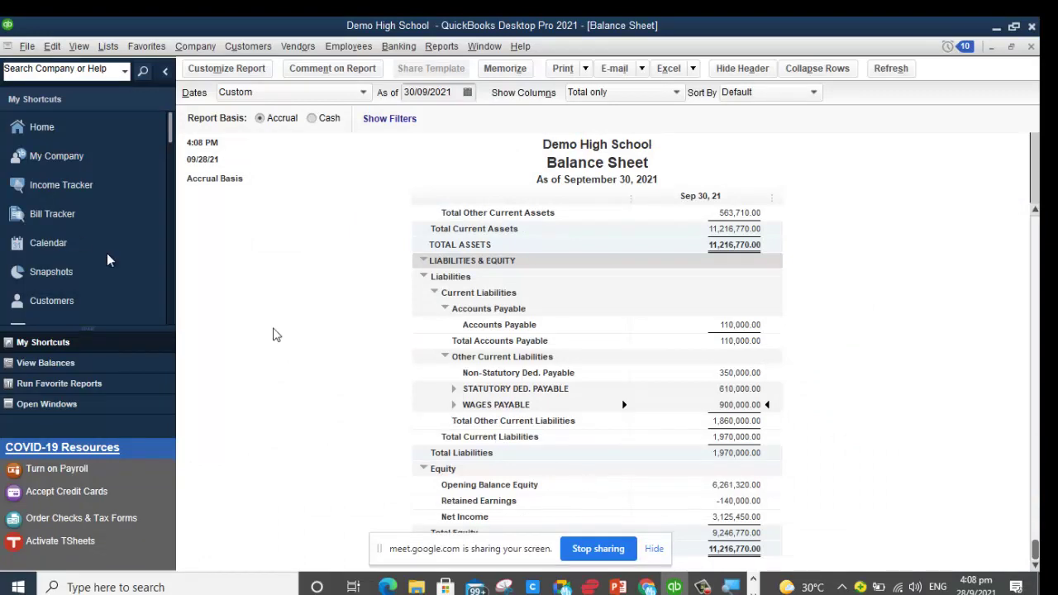
Step: From the Home Page, open Lists > Fixed Asset Item List
{"action": "left_click", "coordinate": [36, 126]}
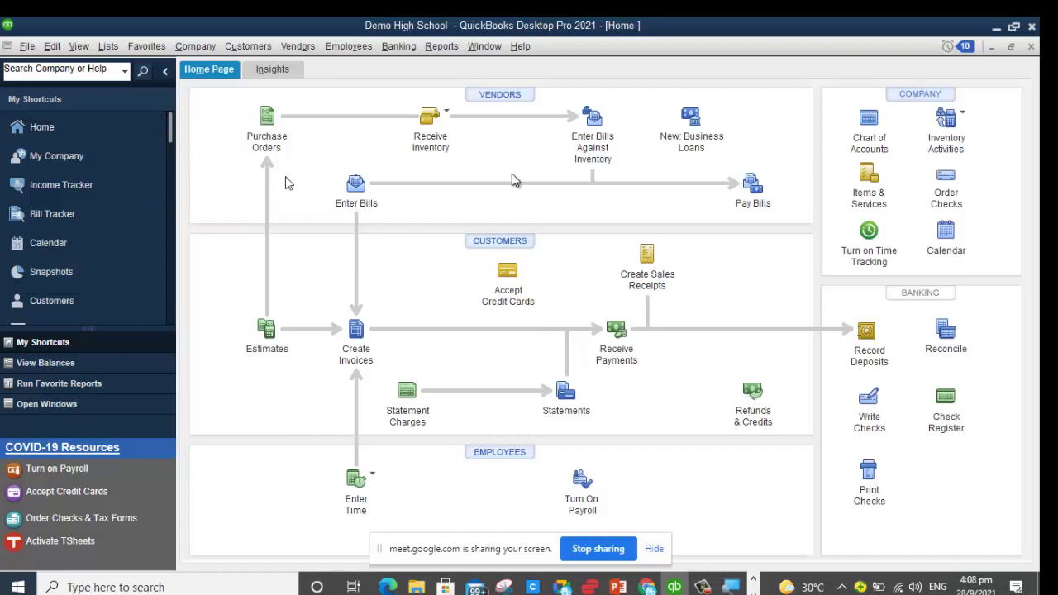
{"action": "left_click", "coordinate": [105, 50]}
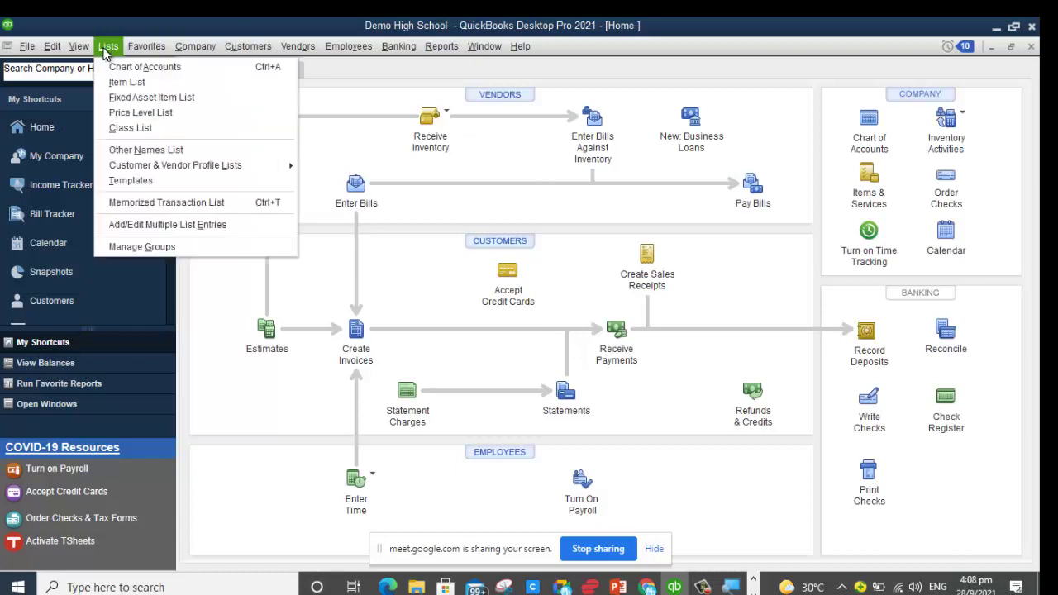
{"action": "left_click", "coordinate": [164, 99]}
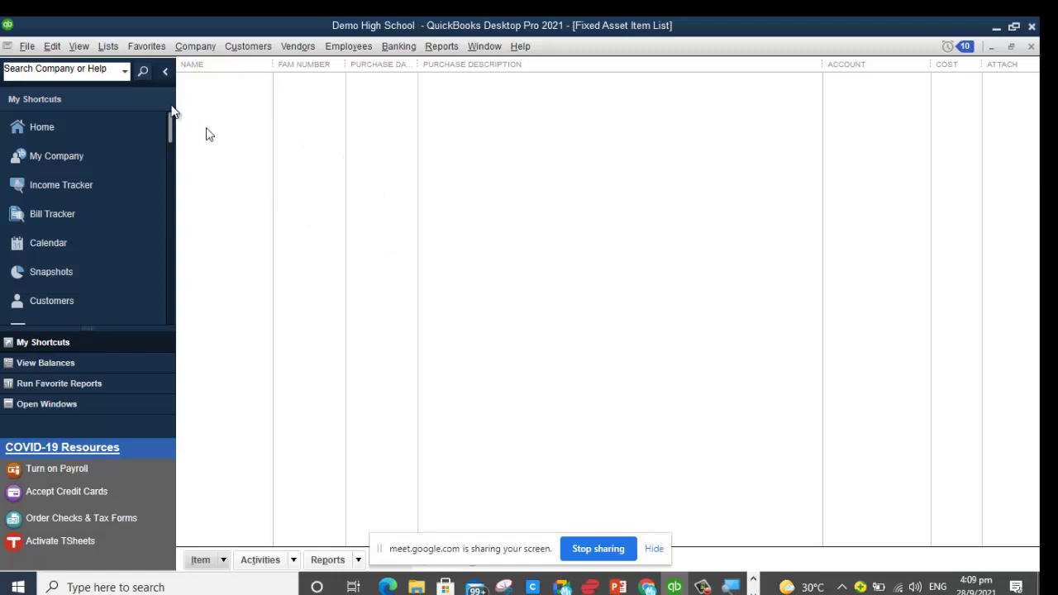
Step: Reopen the Fixed Asset Item List and start a new item from its right-click menu
{"action": "left_click", "coordinate": [108, 46]}
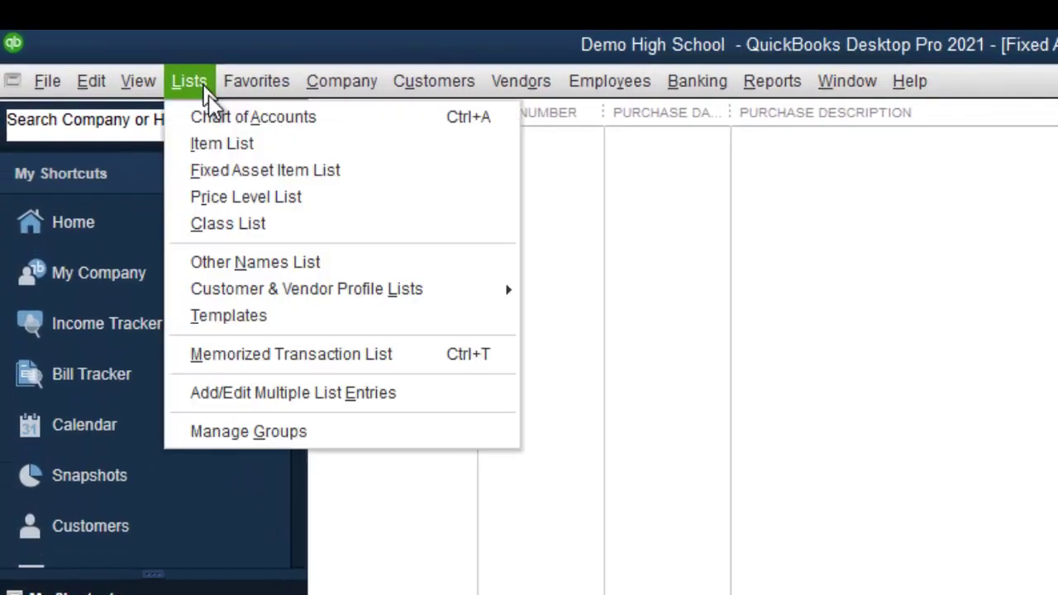
{"action": "left_click", "coordinate": [250, 169]}
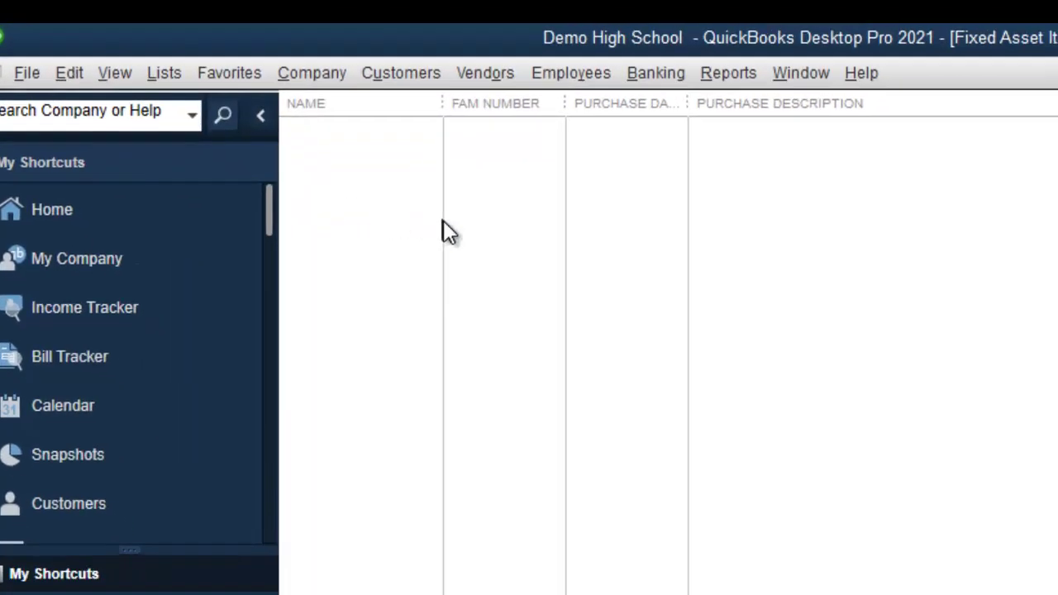
{"action": "right_click", "coordinate": [501, 242]}
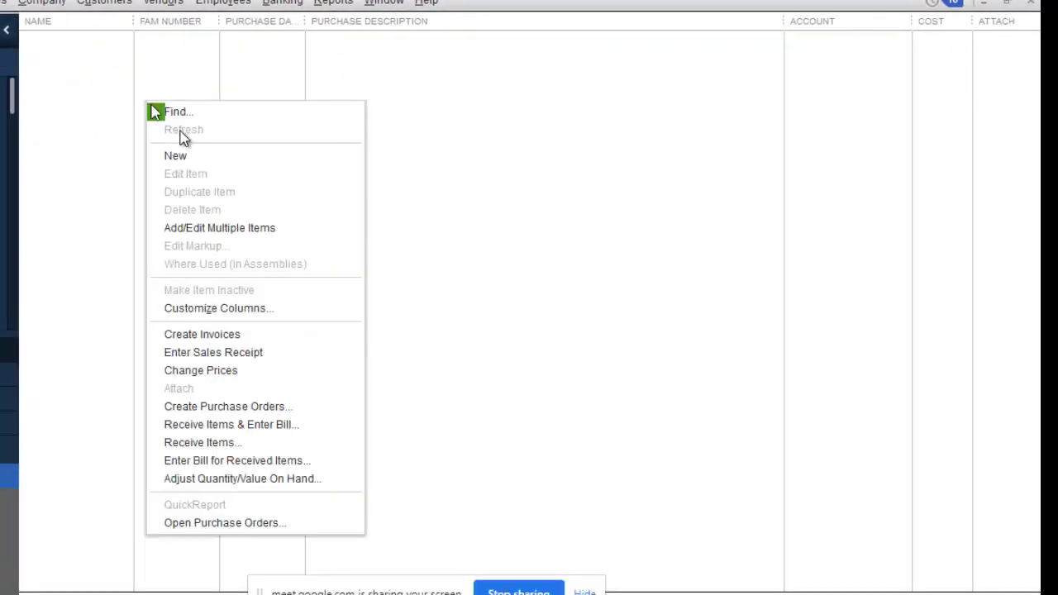
{"action": "left_click", "coordinate": [169, 156]}
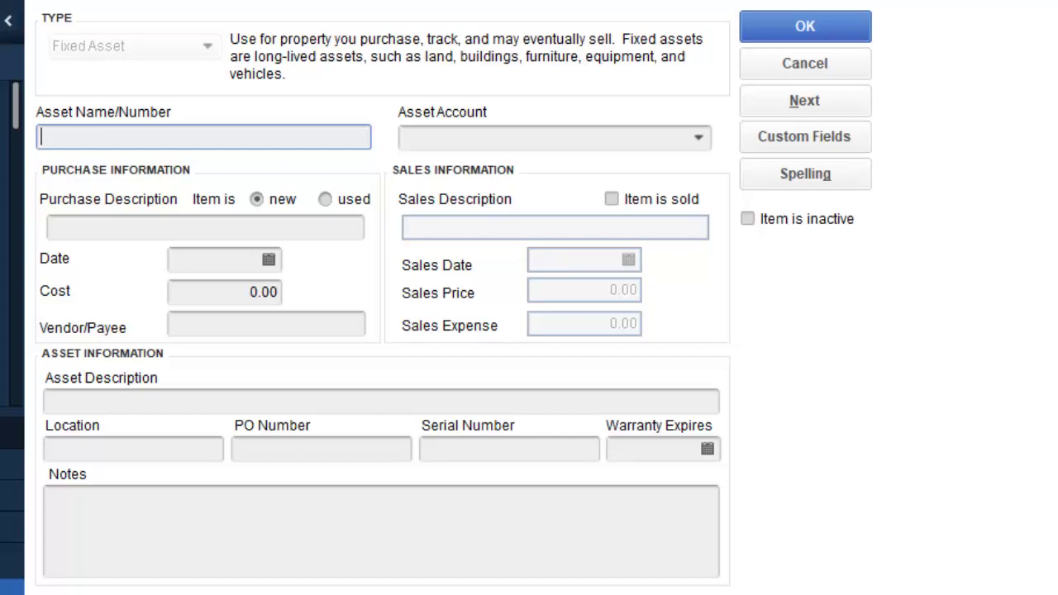
Step: Name the item '5 Drawer Filing Cabinet' and create Equipment as its new fixed asset account
{"action": "type", "text": "5 Drawer Fili"}
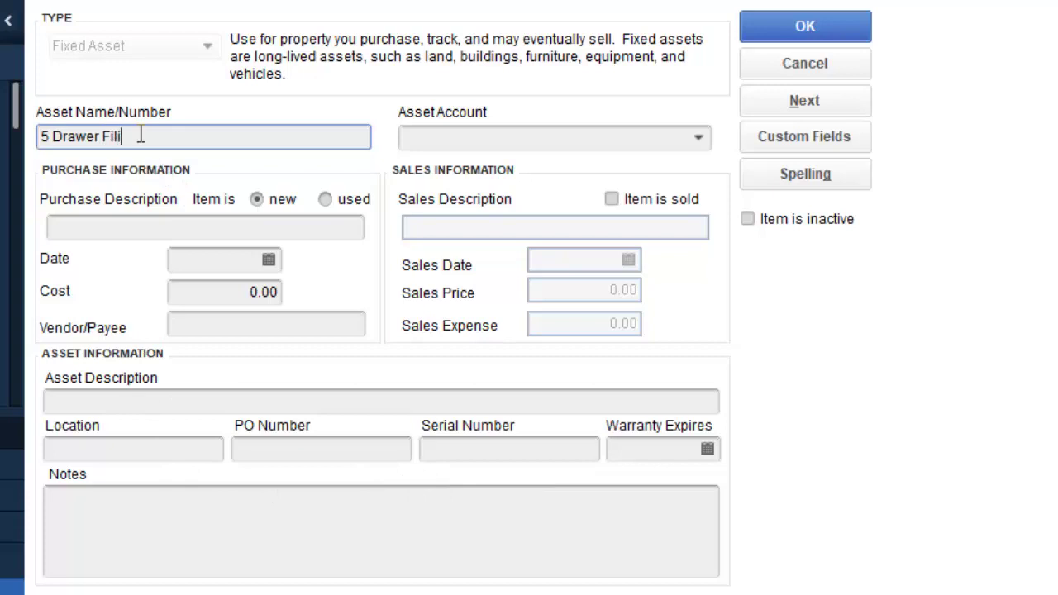
{"action": "type", "text": "ng Cabinet"}
{"action": "left_click", "coordinate": [704, 146]}
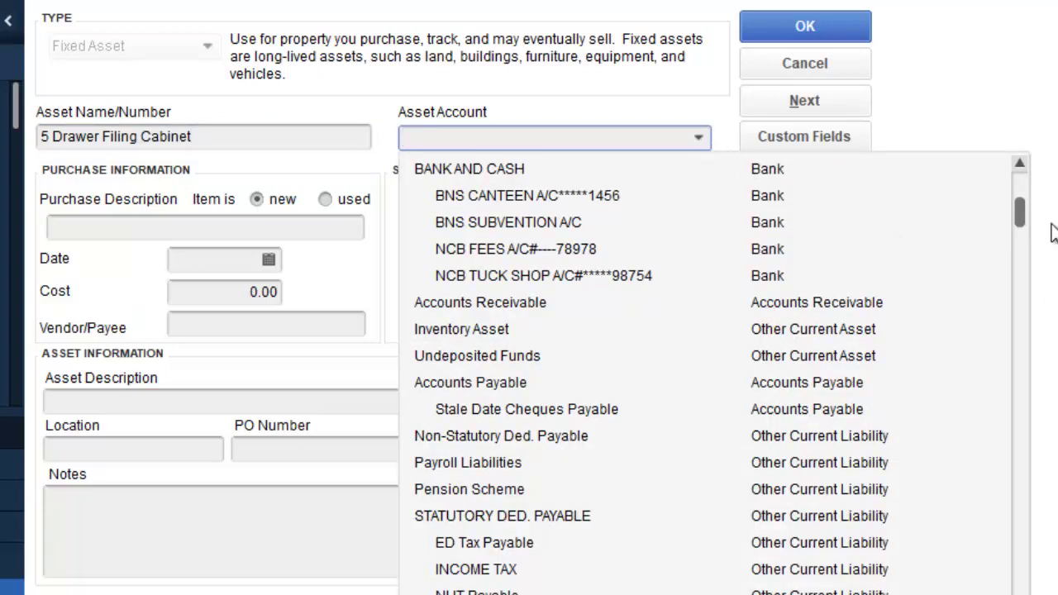
{"action": "mouse_move", "coordinate": [1021, 213]}
{"action": "left_mouse_down"}
{"action": "mouse_move", "coordinate": [1020, 170]}
{"action": "mouse_move", "coordinate": [1011, 199]}
{"action": "left_mouse_up"}
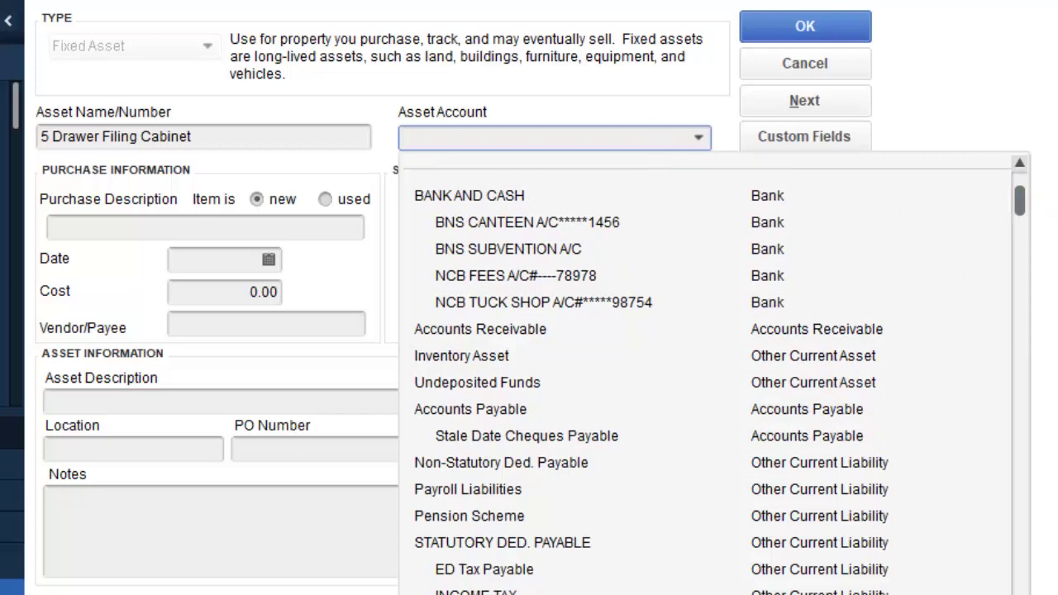
{"action": "type", "text": "Eq"}
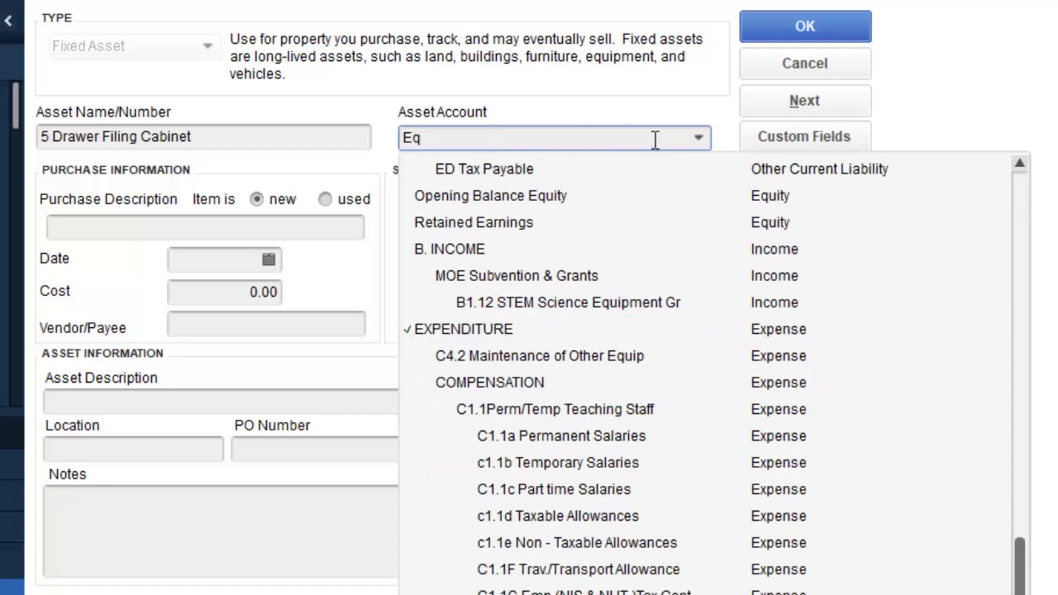
{"action": "type", "text": "uipment"}
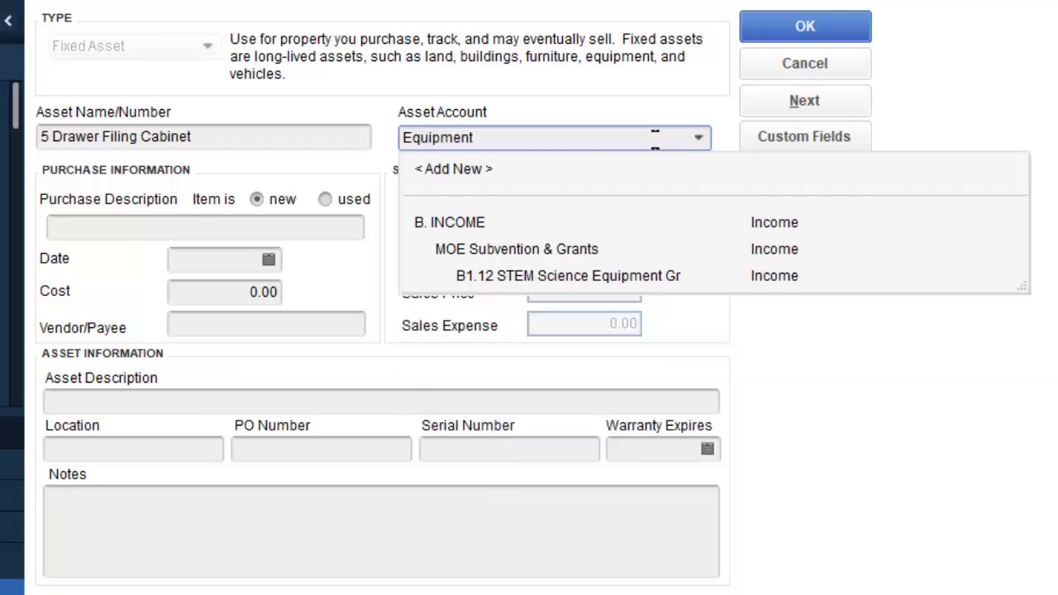
{"action": "key", "text": "Tab"}
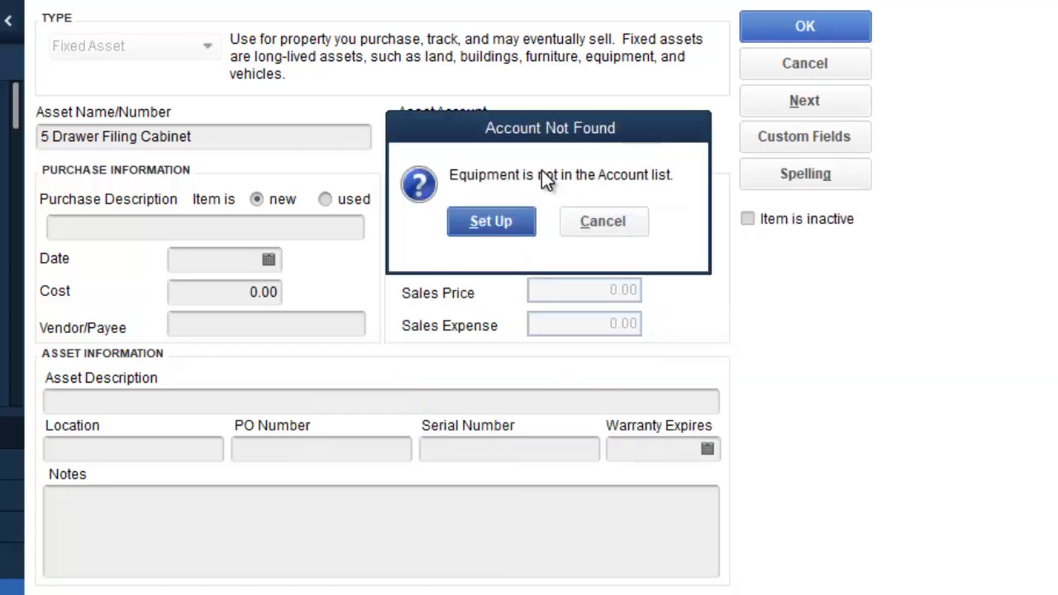
{"action": "left_click", "coordinate": [503, 220]}
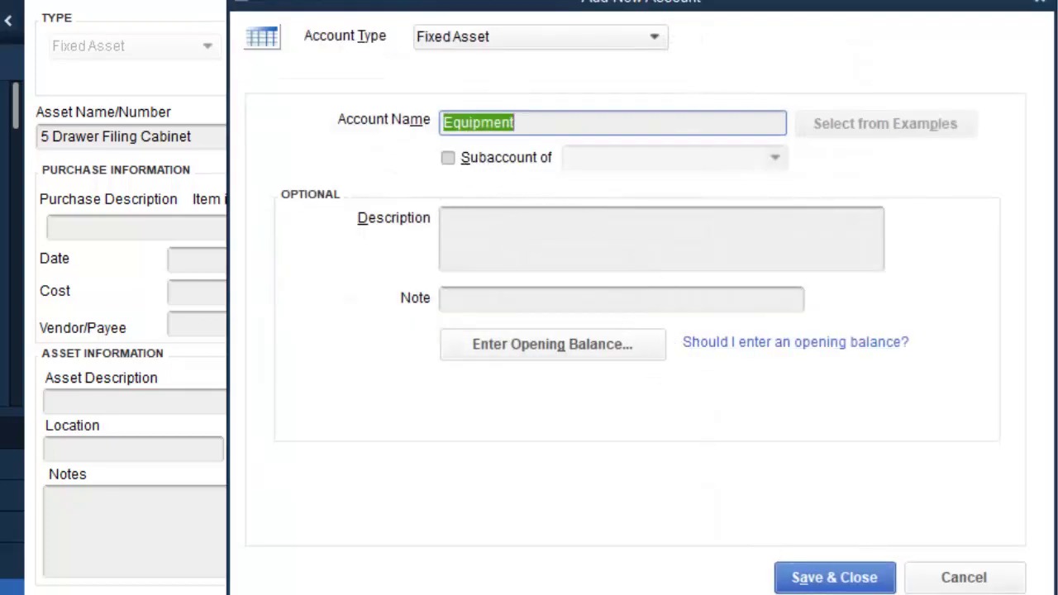
{"action": "left_click", "coordinate": [834, 577]}
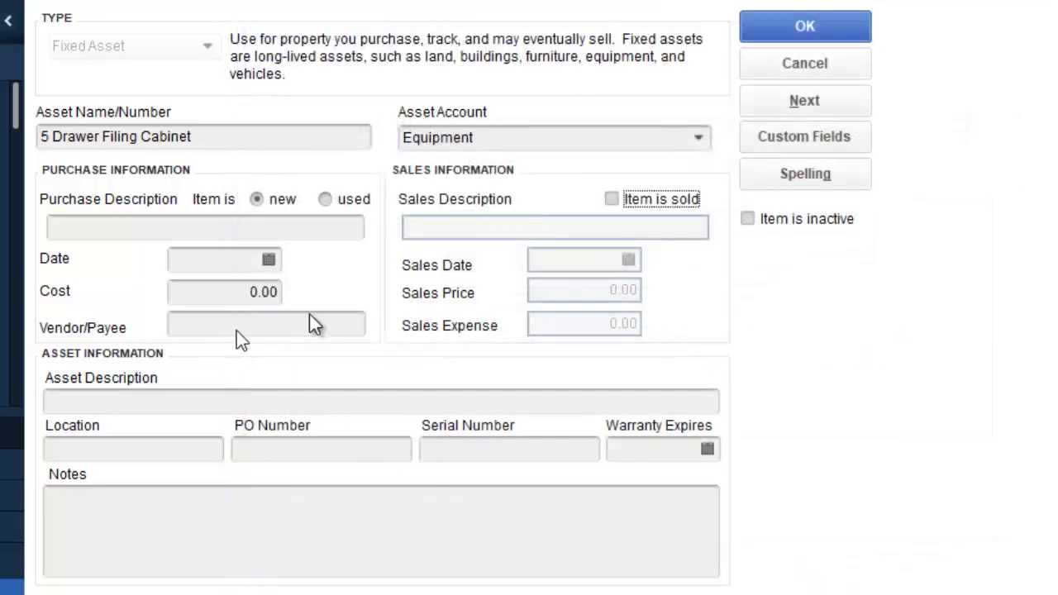
Step: Copy '5 Drawer Filing Cabinet' into the Purchase Description field
{"action": "left_click", "coordinate": [155, 220]}
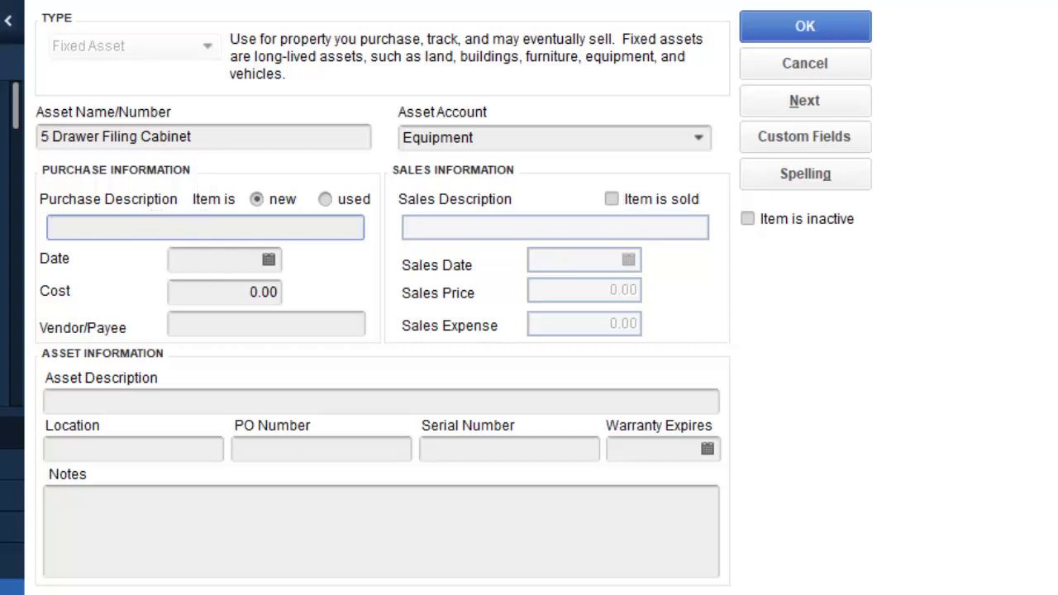
{"action": "left_click", "coordinate": [201, 136]}
{"action": "left_click_drag", "start_coordinate": [201, 137], "coordinate": [39, 136]}
{"action": "key", "text": "ctrl+c"}
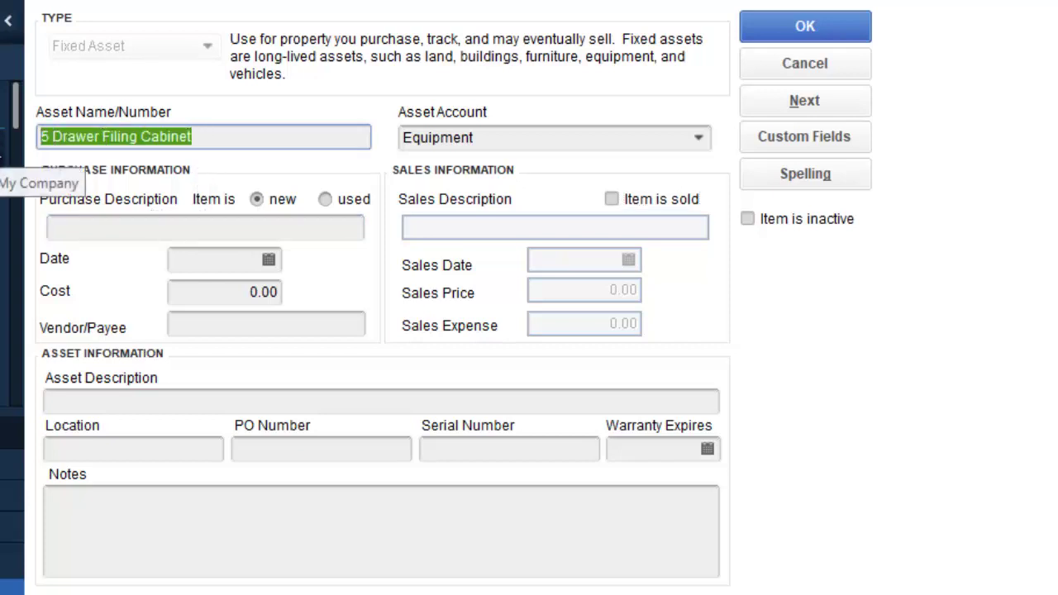
{"action": "left_click", "coordinate": [128, 225]}
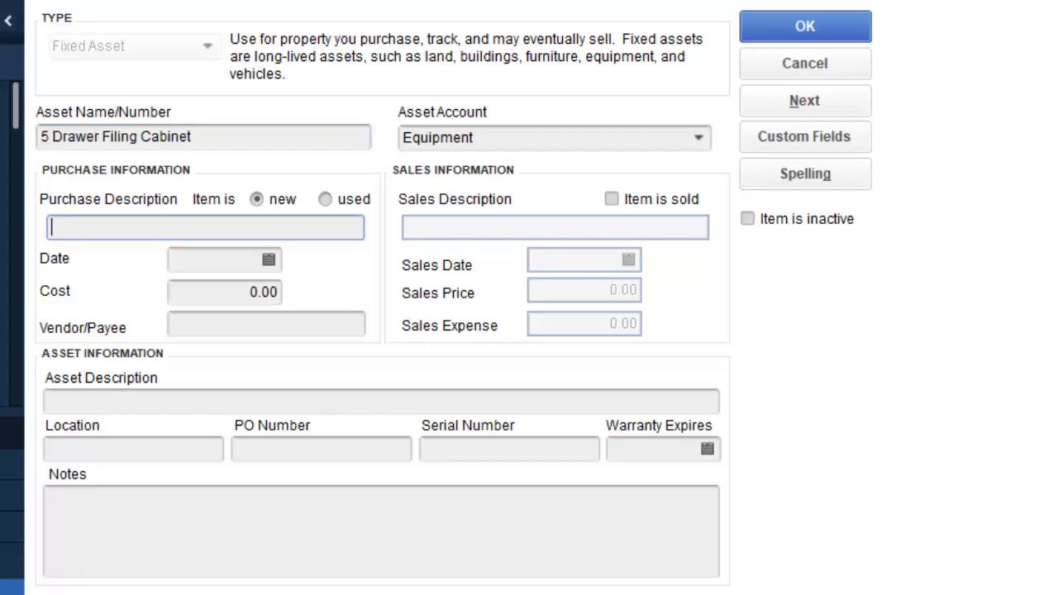
{"action": "key", "text": "ctrl+v"}
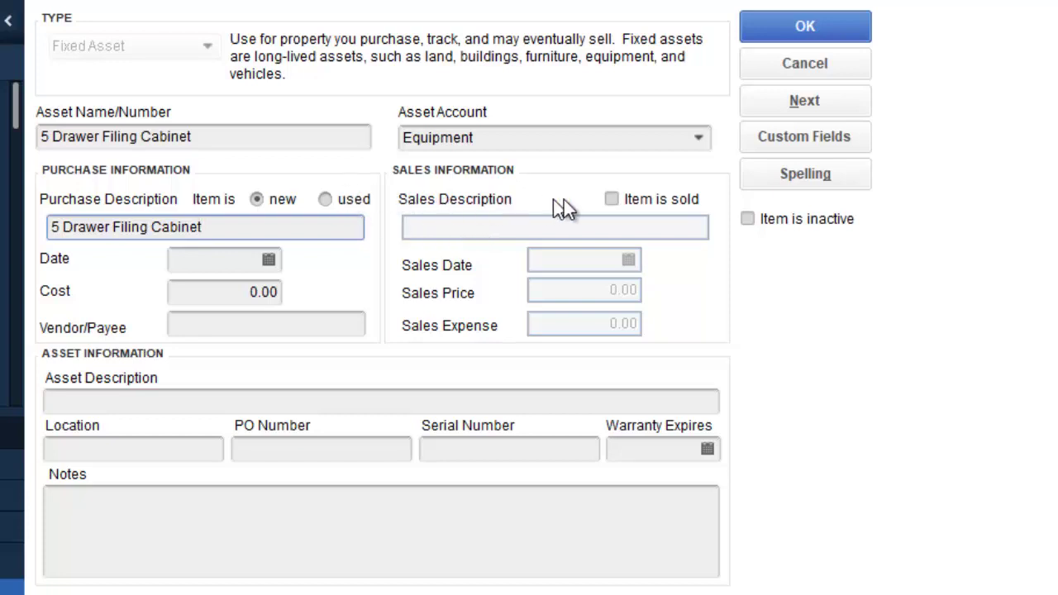
{"action": "left_click", "coordinate": [612, 200]}
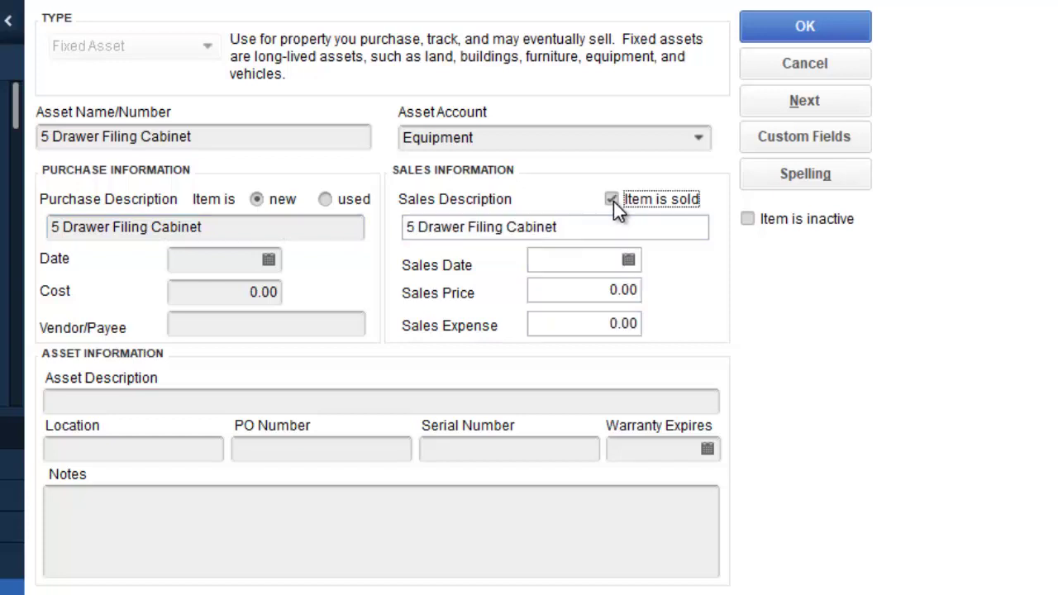
{"action": "left_click", "coordinate": [611, 200]}
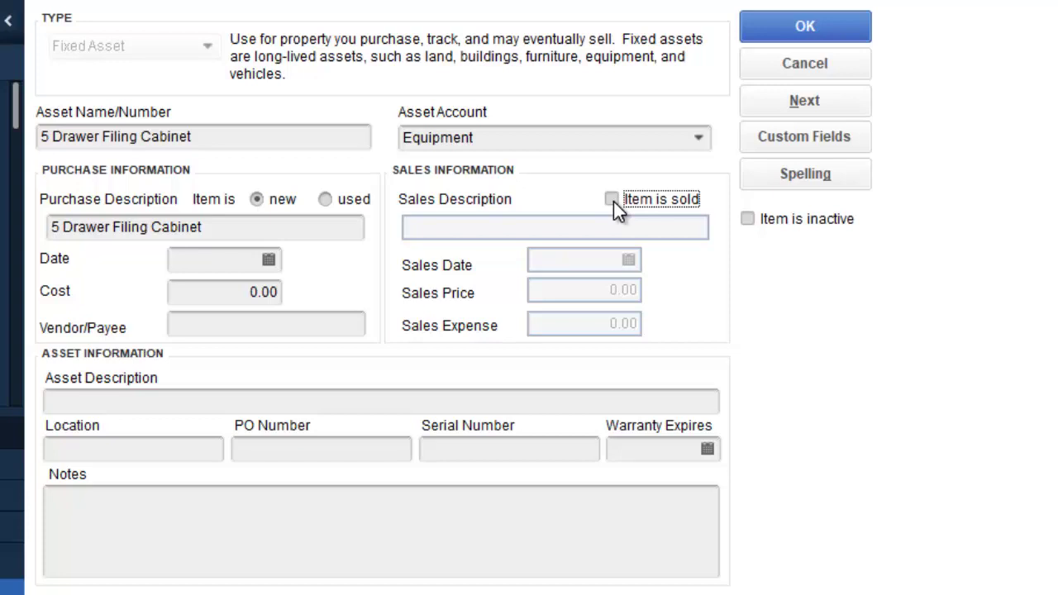
Step: Set the purchase date to 04/08/2021 and the cost to 25,000.00
{"action": "left_click", "coordinate": [269, 260]}
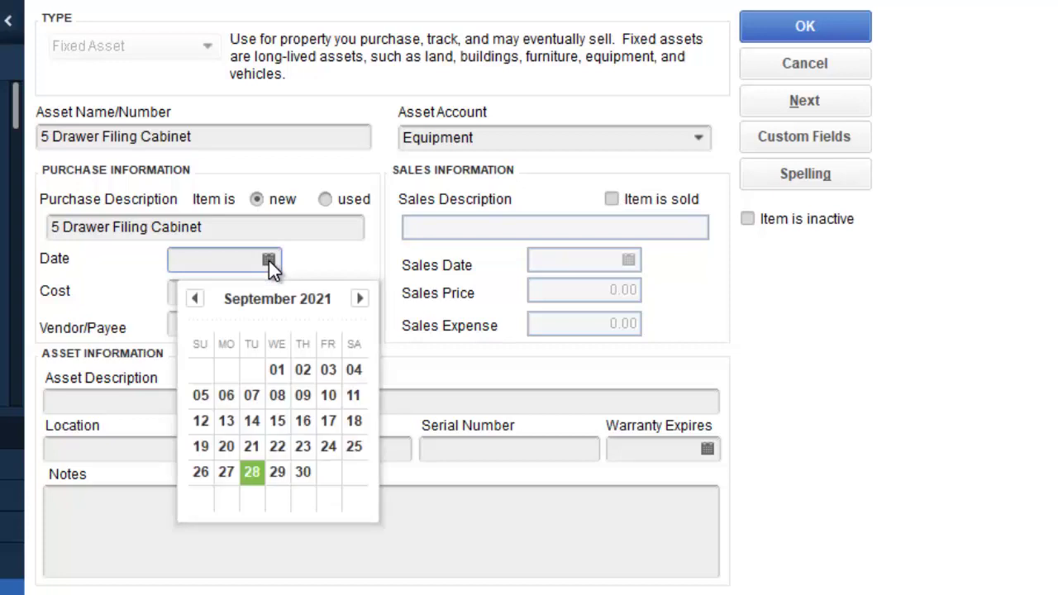
{"action": "left_click", "coordinate": [197, 299]}
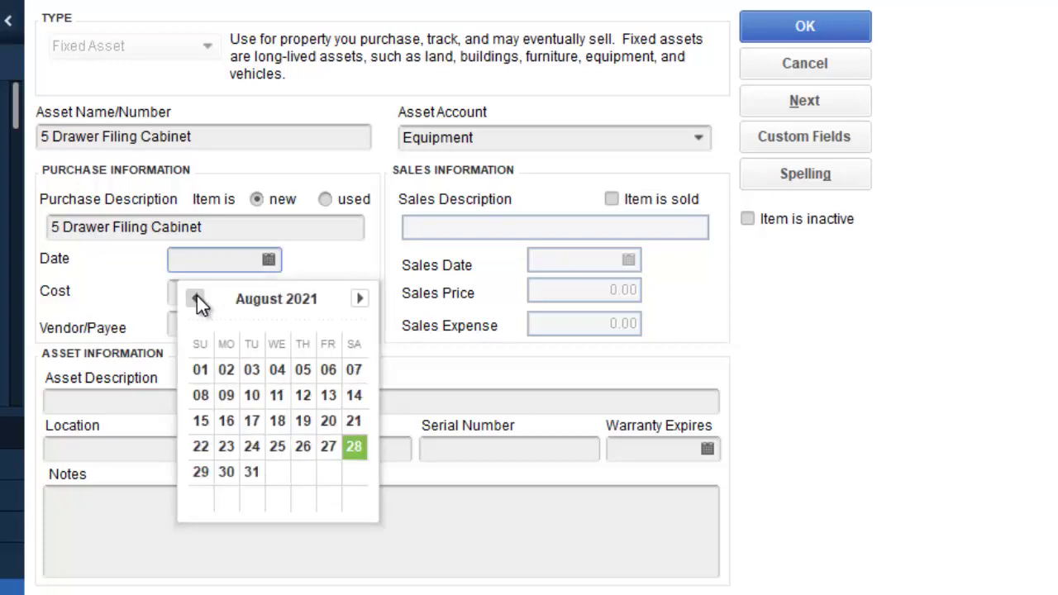
{"action": "left_click", "coordinate": [276, 371]}
{"action": "left_click", "coordinate": [252, 292]}
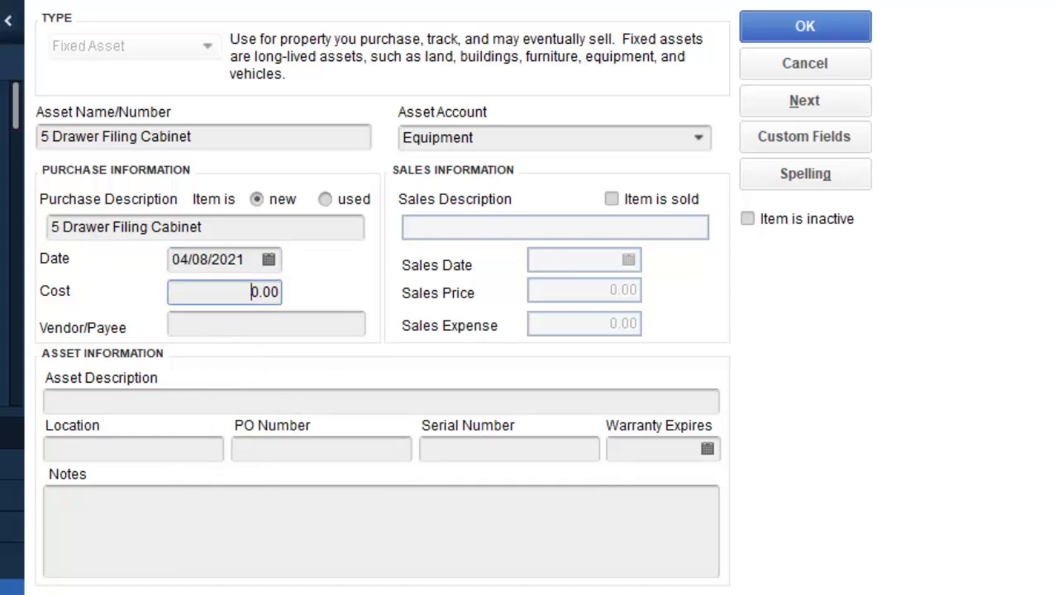
{"action": "type", "text": "2500"}
{"action": "key", "text": "Tab"}
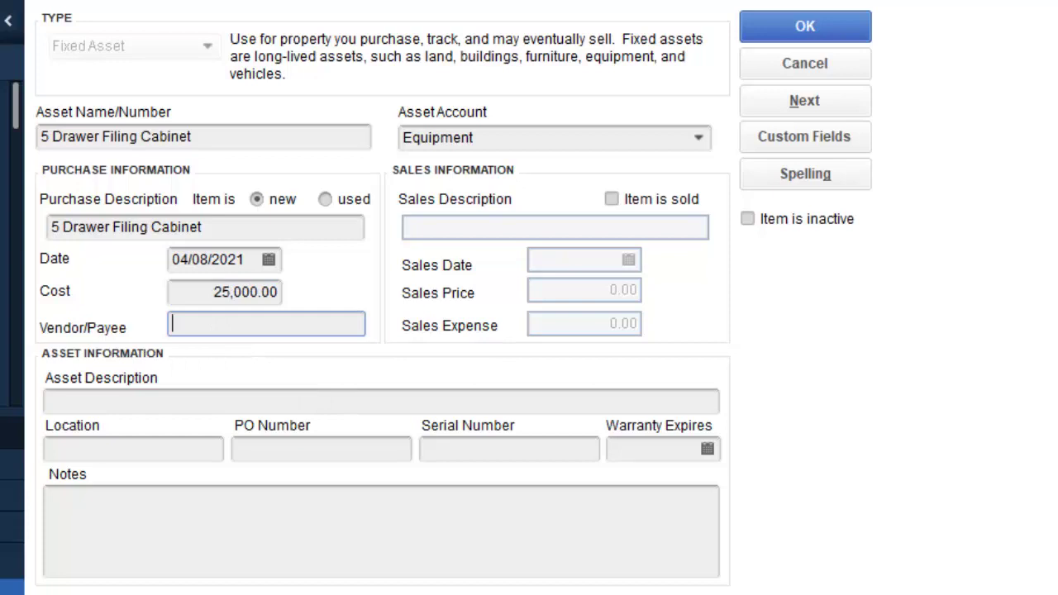
Step: Enter Brown's Stationery as the vendor
{"action": "type", "text": "b"}
{"action": "key", "text": "BackSpace"}
{"action": "type", "text": "Brown's Stat"}
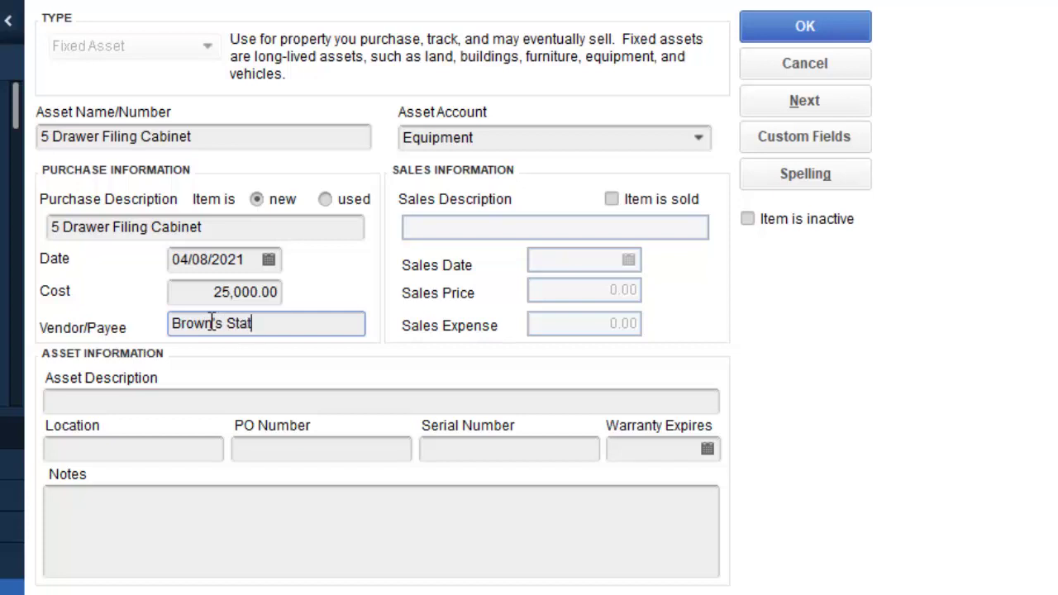
{"action": "type", "text": "ionery"}
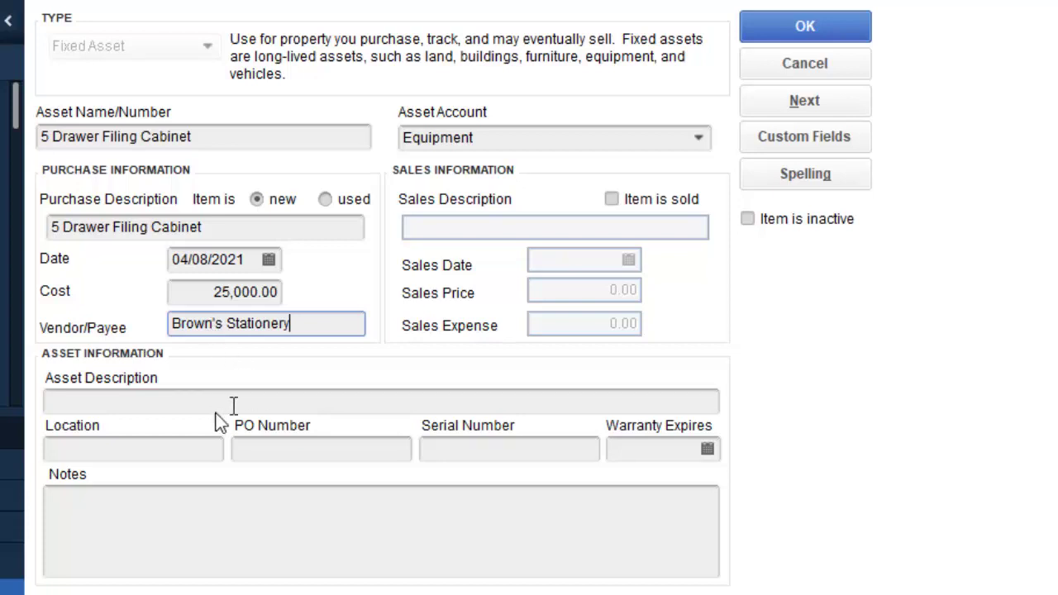
Step: Paste '5 Drawer Filing Cabinet' from the purchase description into Asset Description, then select the asset name
{"action": "left_click", "coordinate": [48, 402]}
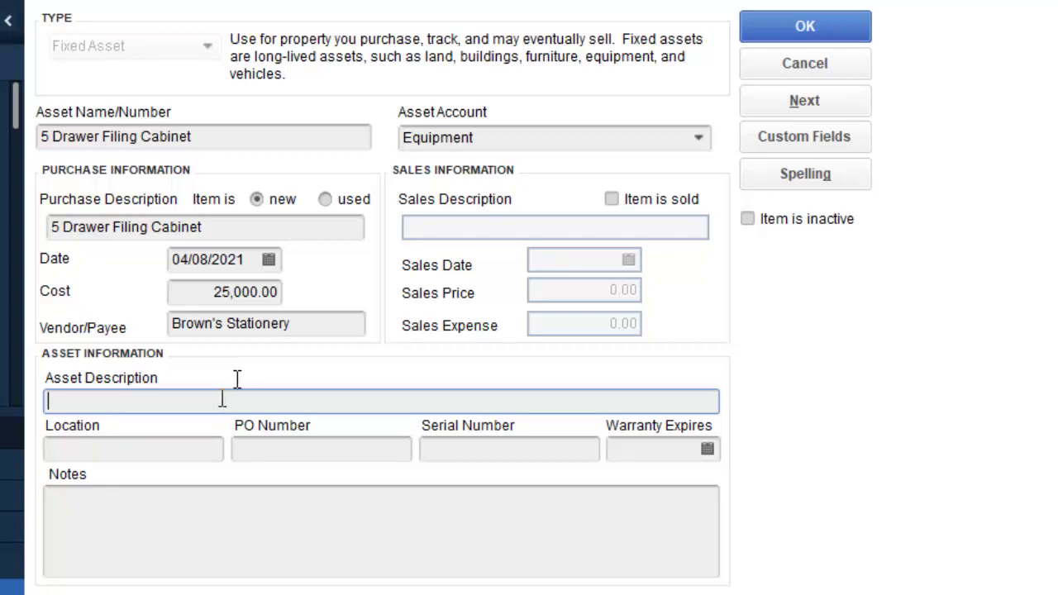
{"action": "left_click_drag", "start_coordinate": [223, 226], "coordinate": [6, 221]}
{"action": "key", "text": "ctrl+c"}
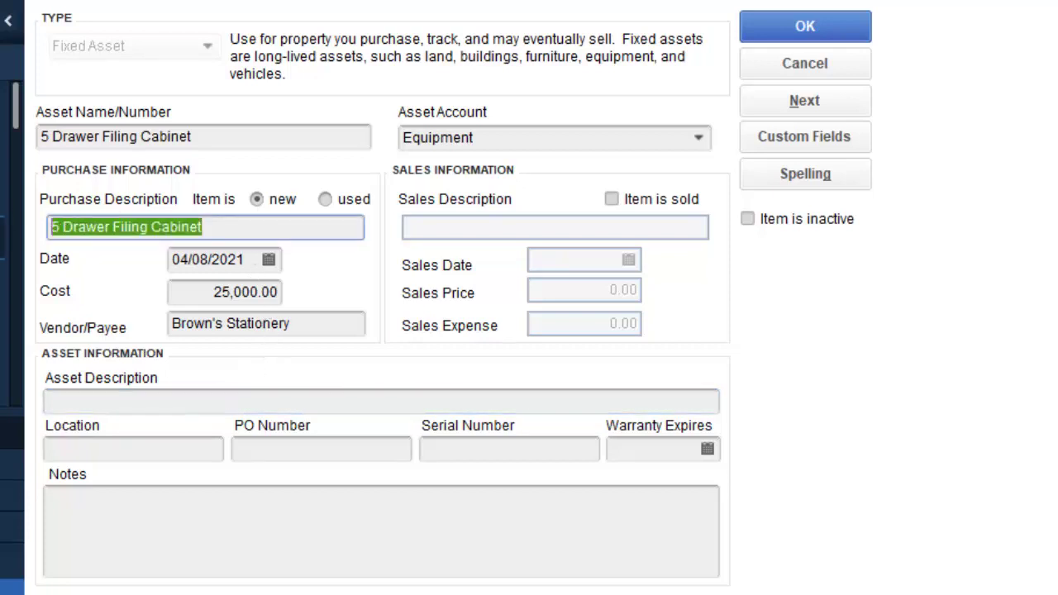
{"action": "left_click", "coordinate": [163, 399]}
{"action": "key", "text": "ctrl+v"}
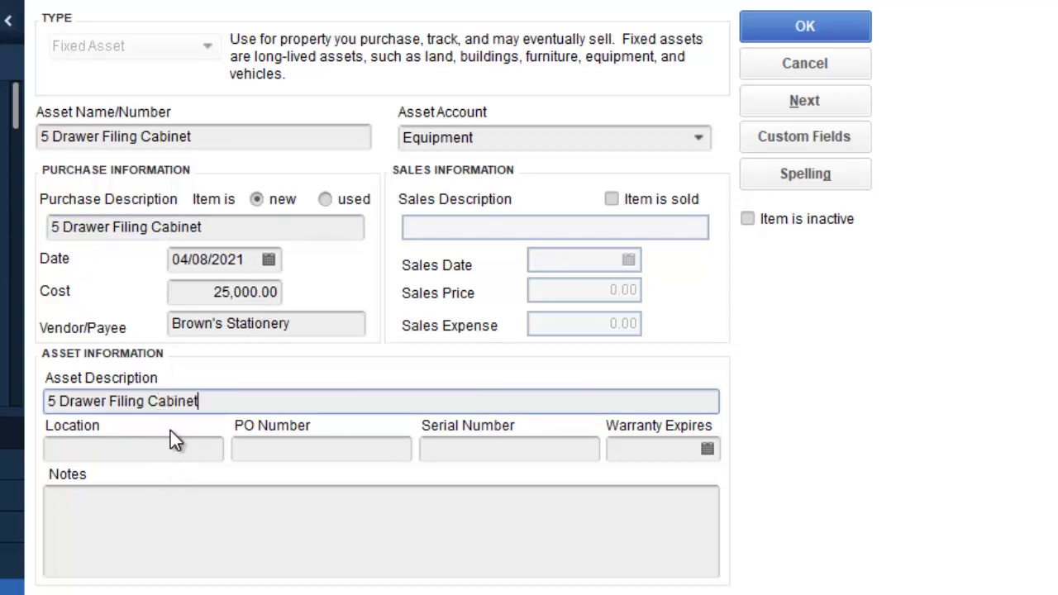
{"action": "left_click", "coordinate": [218, 138]}
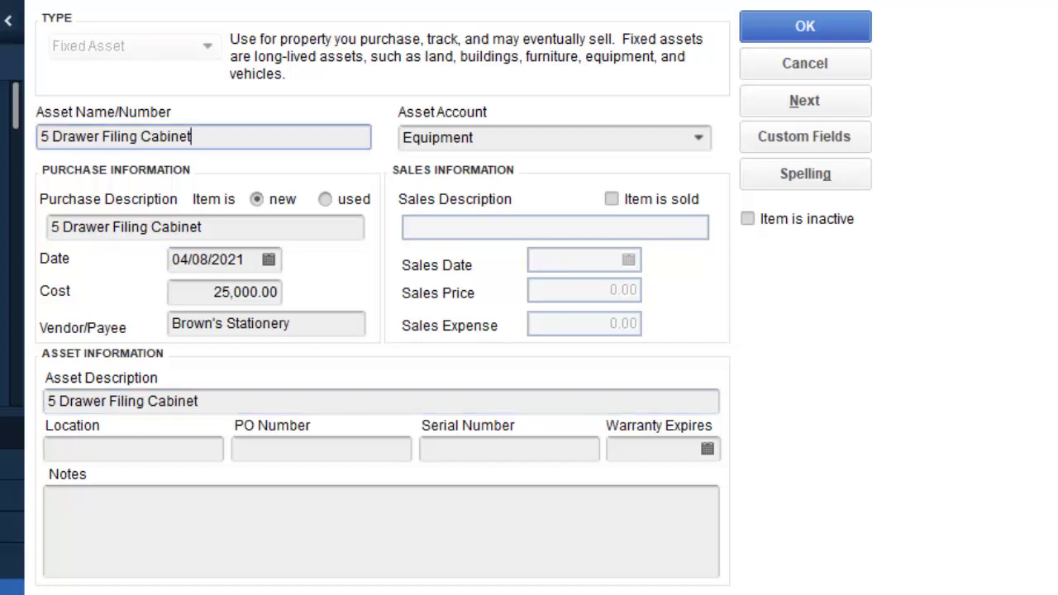
{"action": "left_click_drag", "start_coordinate": [207, 136], "coordinate": [37, 149]}
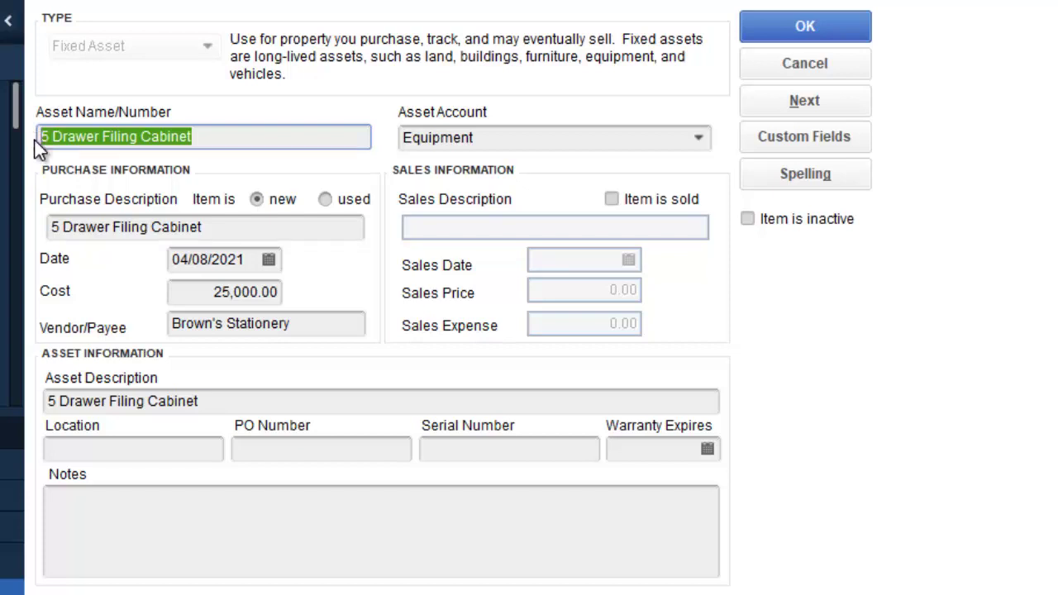
Step: Overwrite the Asset Name/Number field so it reads DHS/BUR/FIL/0001
{"action": "type", "text": "5"}
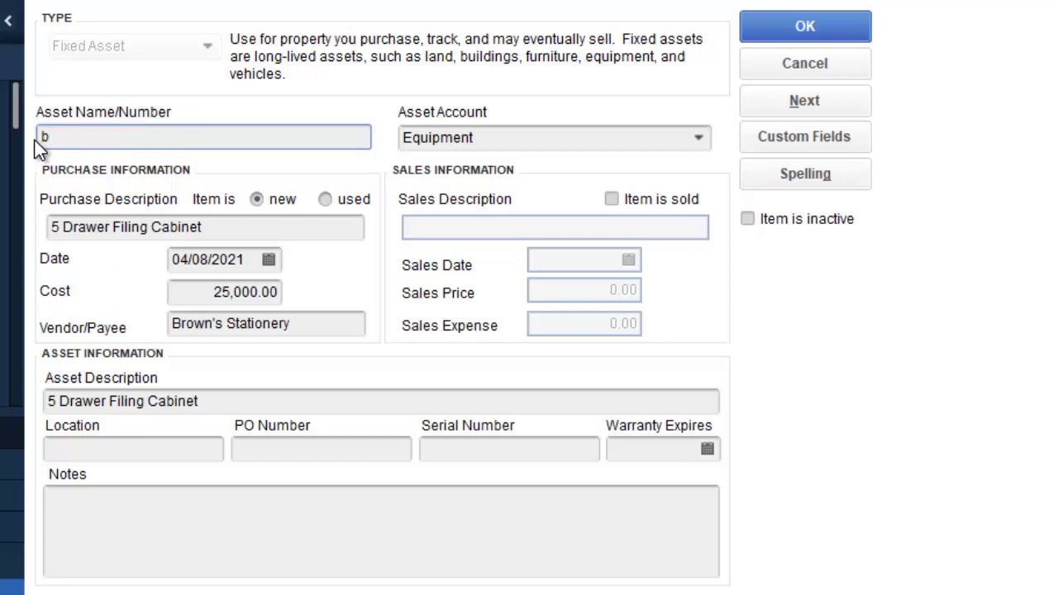
{"action": "key", "text": "BackSpace"}
{"action": "type", "text": "BUR/"}
{"action": "key", "text": "Home"}
{"action": "type", "text": "DHS"}
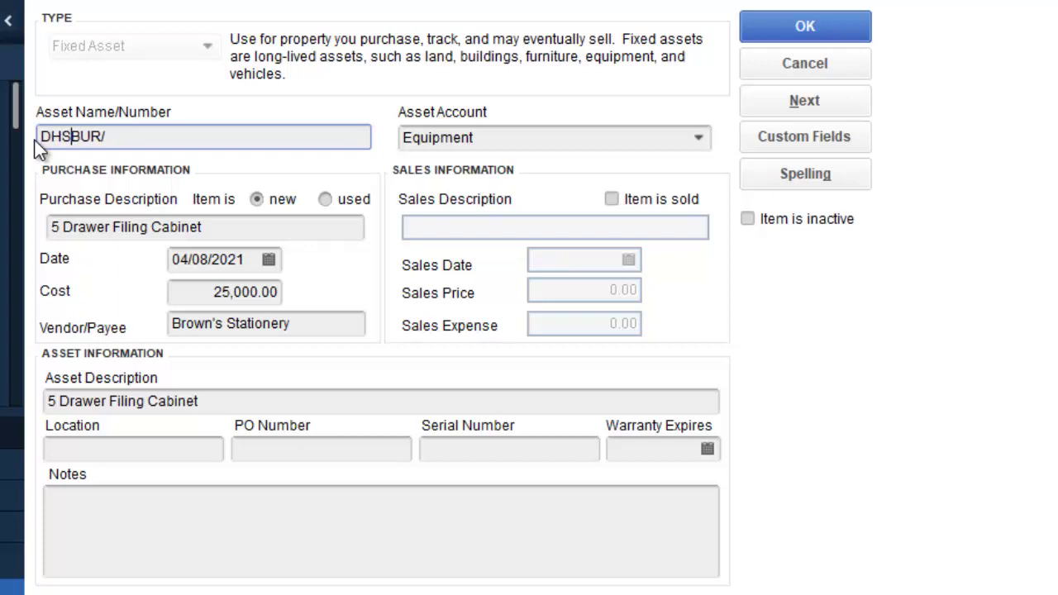
{"action": "type", "text": "/"}
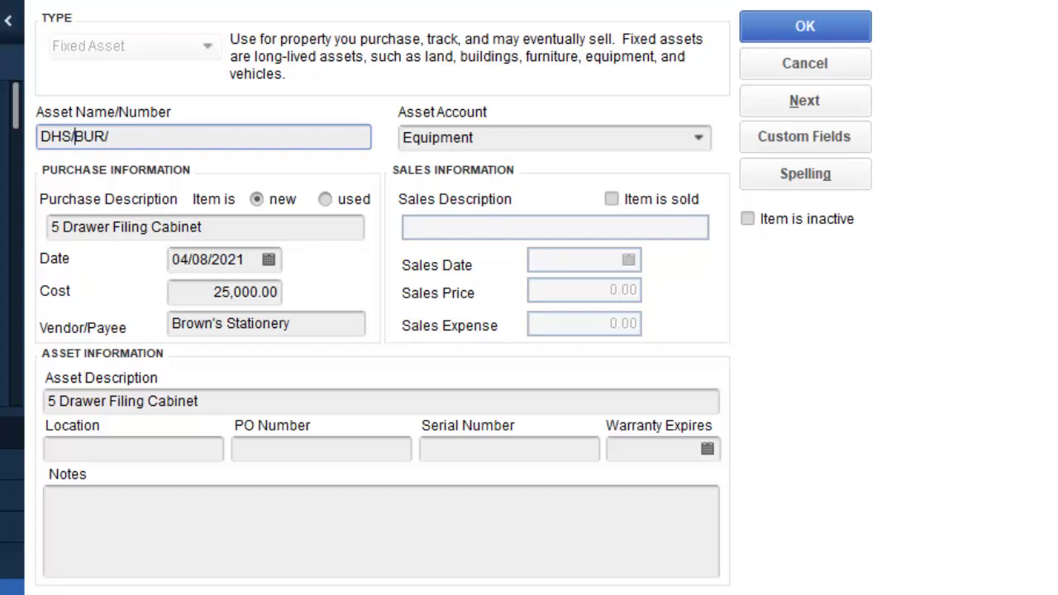
{"action": "left_click", "coordinate": [109, 136]}
{"action": "type", "text": "F"}
{"action": "type", "text": "IL"}
{"action": "type", "text": "0001"}
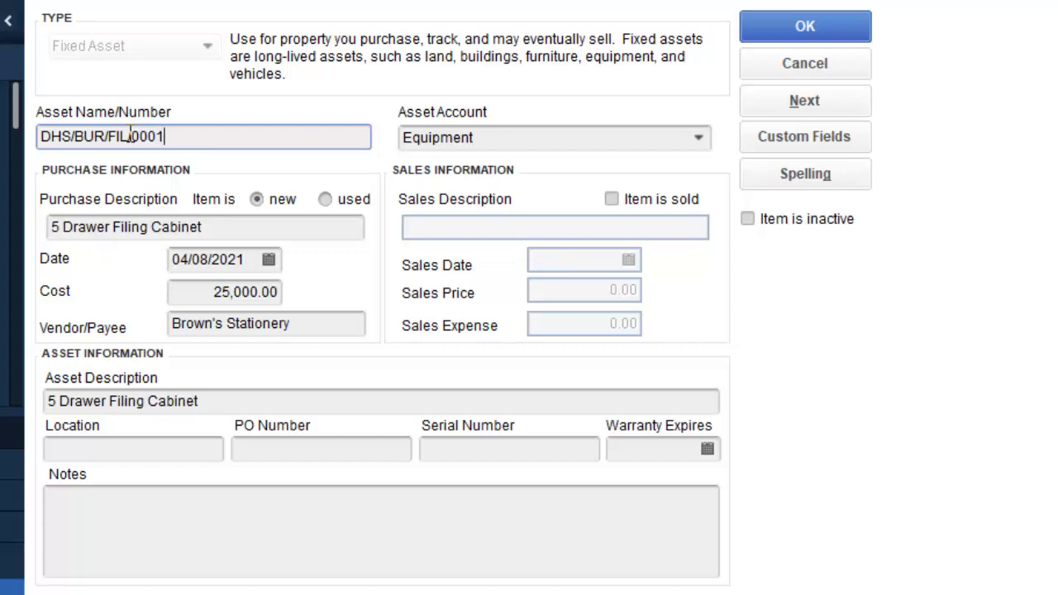
{"action": "left_click", "coordinate": [129, 137]}
{"action": "type", "text": "/"}
{"action": "left_click", "coordinate": [509, 449]}
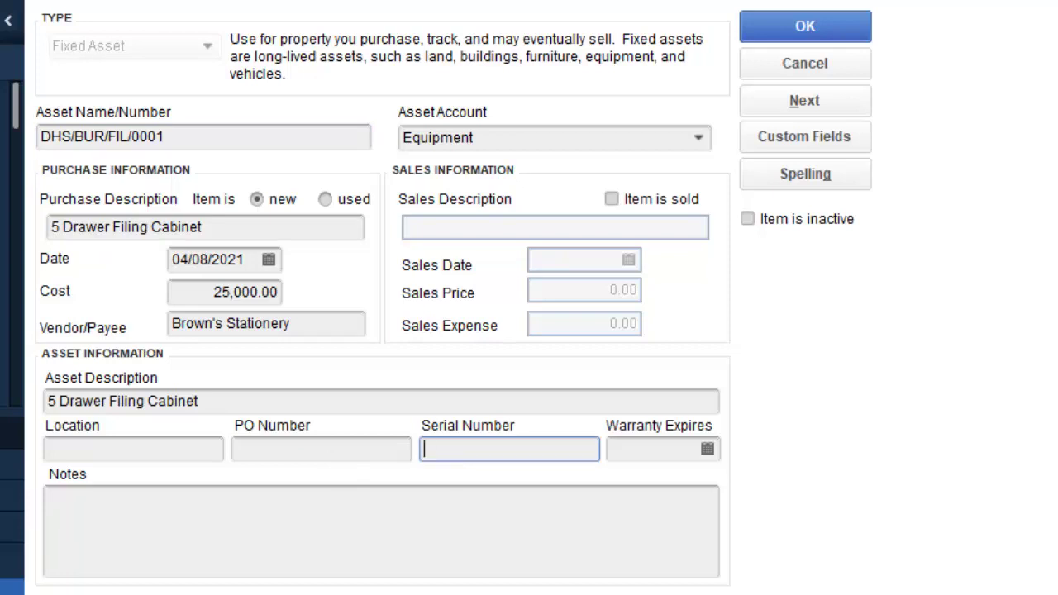
Step: Enter serial number 32165489 and a warranty expiry date of 23/11/2021
{"action": "type", "text": "3216548"}
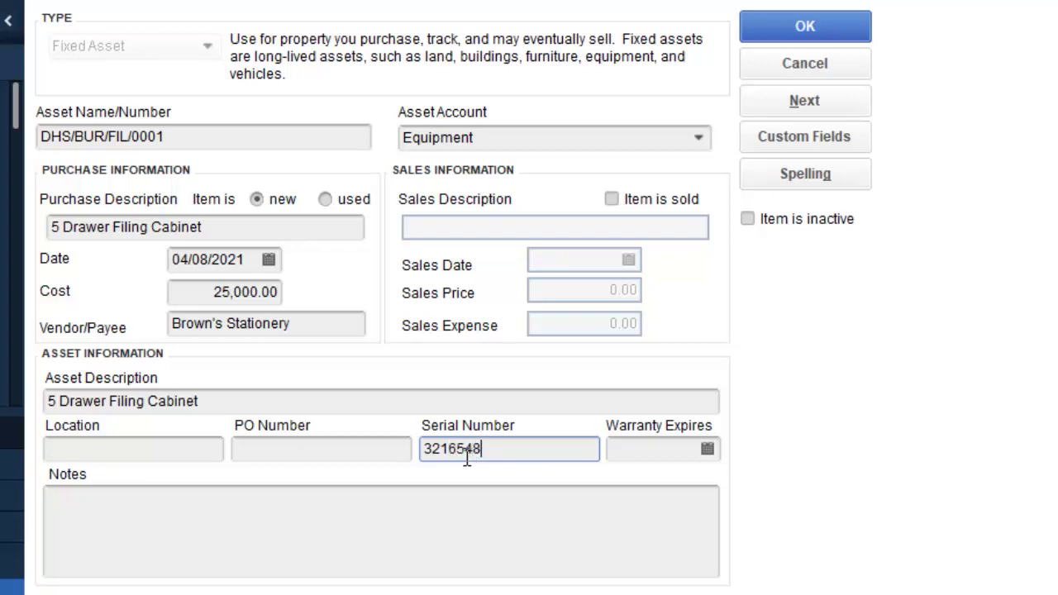
{"action": "type", "text": "9"}
{"action": "left_click", "coordinate": [708, 450]}
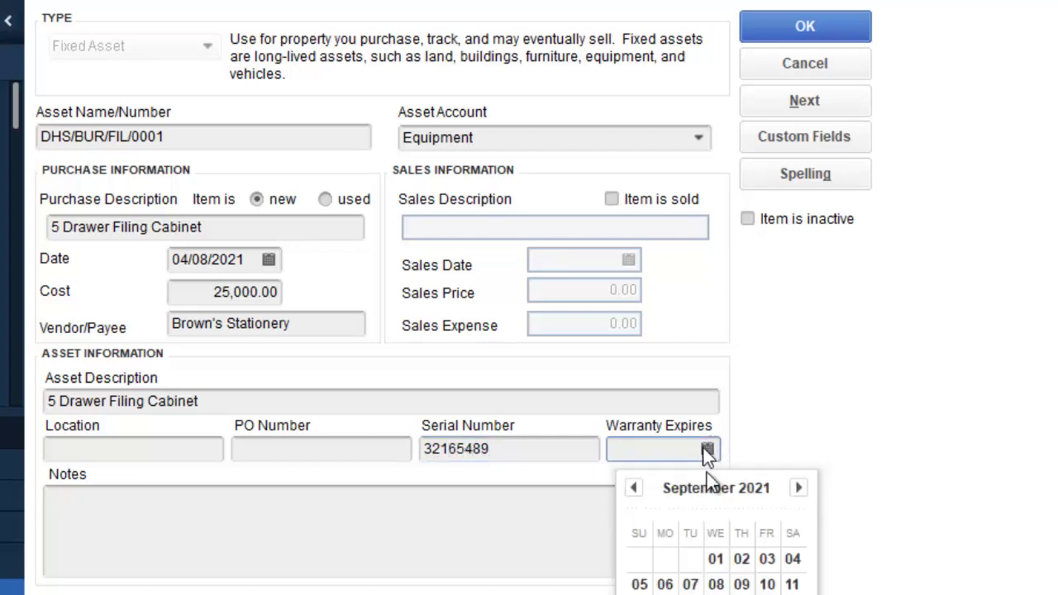
{"action": "left_click", "coordinate": [798, 488]}
{"action": "left_click", "coordinate": [798, 487]}
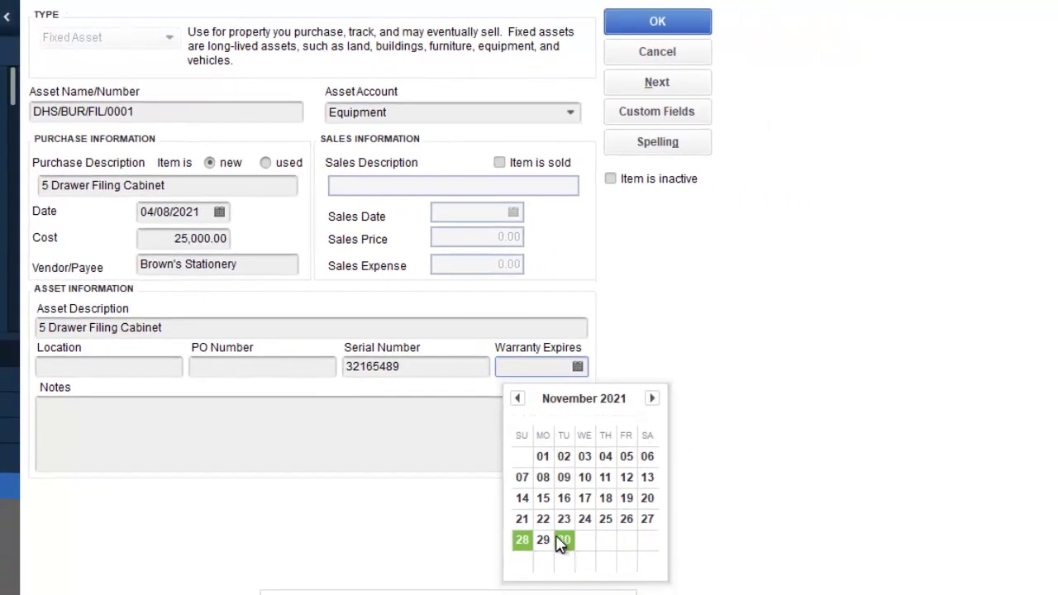
{"action": "left_click", "coordinate": [563, 518]}
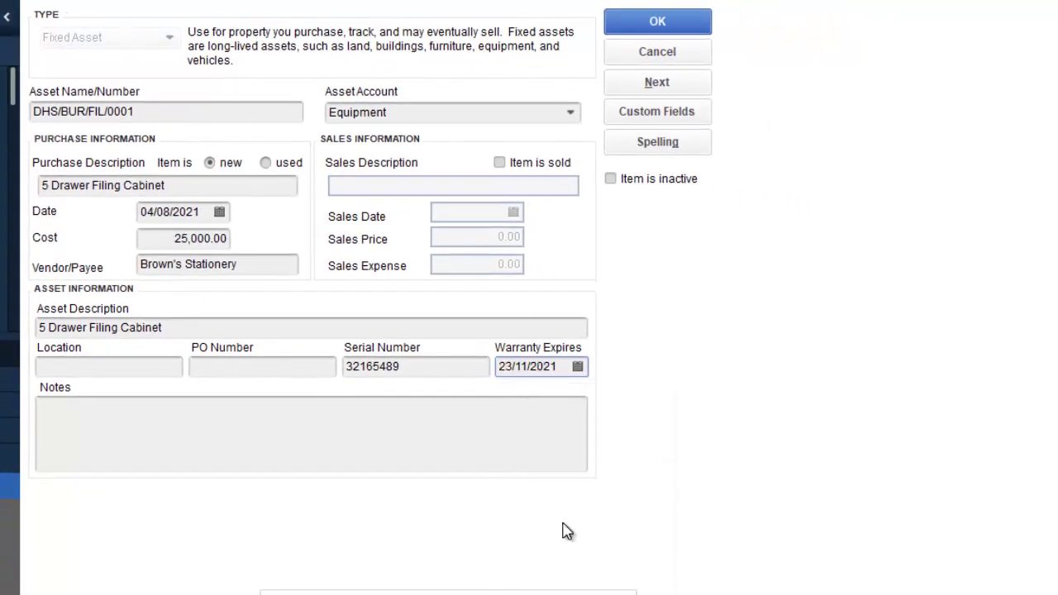
Step: Enter PO number 32164 and location BURSAR, then save the asset
{"action": "left_click", "coordinate": [217, 367]}
{"action": "type", "text": "32164"}
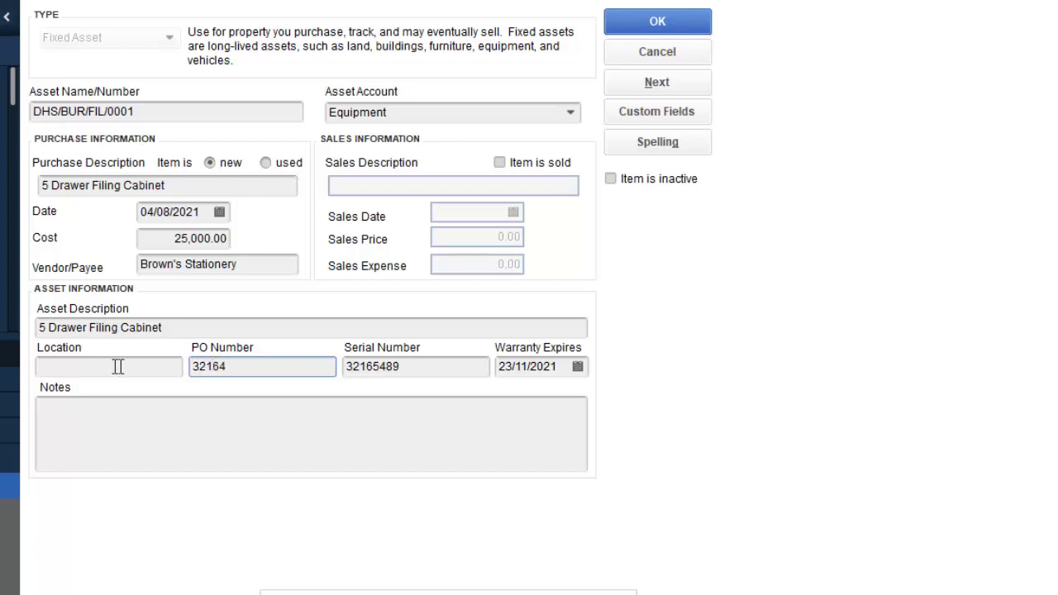
{"action": "left_click", "coordinate": [91, 368]}
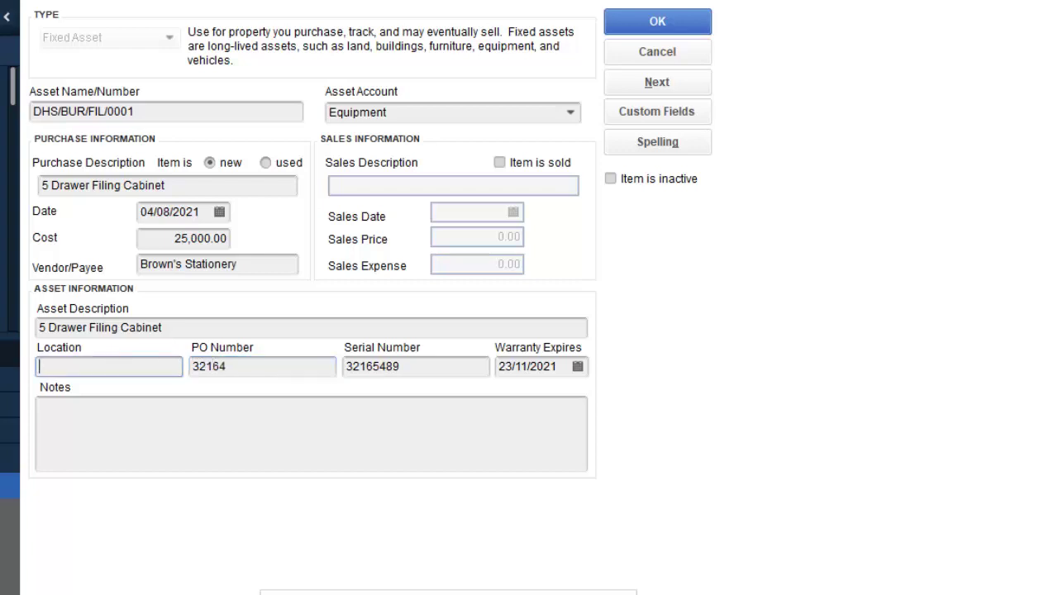
{"action": "type", "text": "BURSAR"}
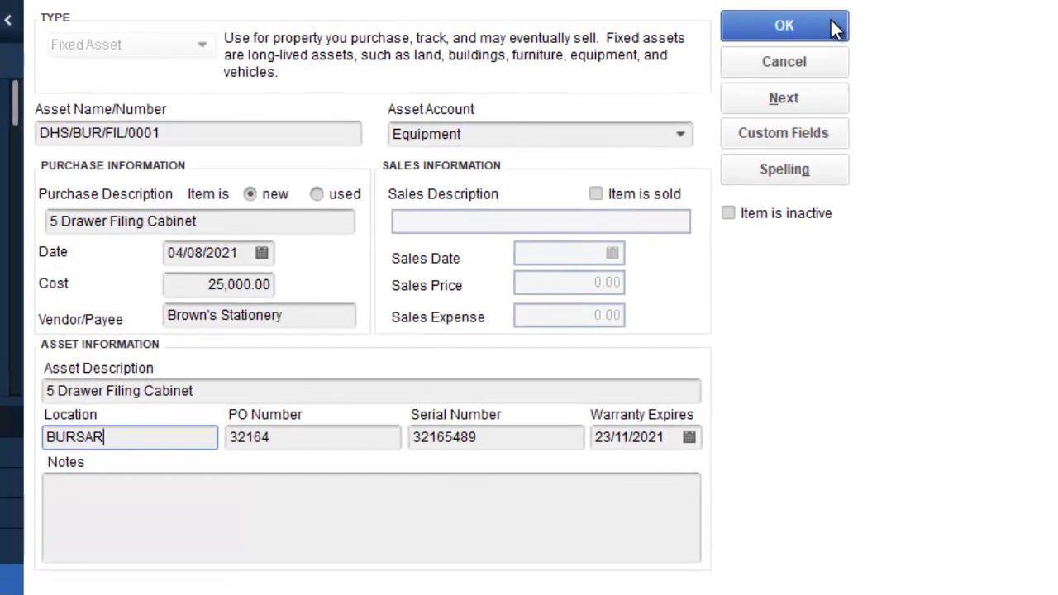
{"action": "left_click", "coordinate": [777, 26]}
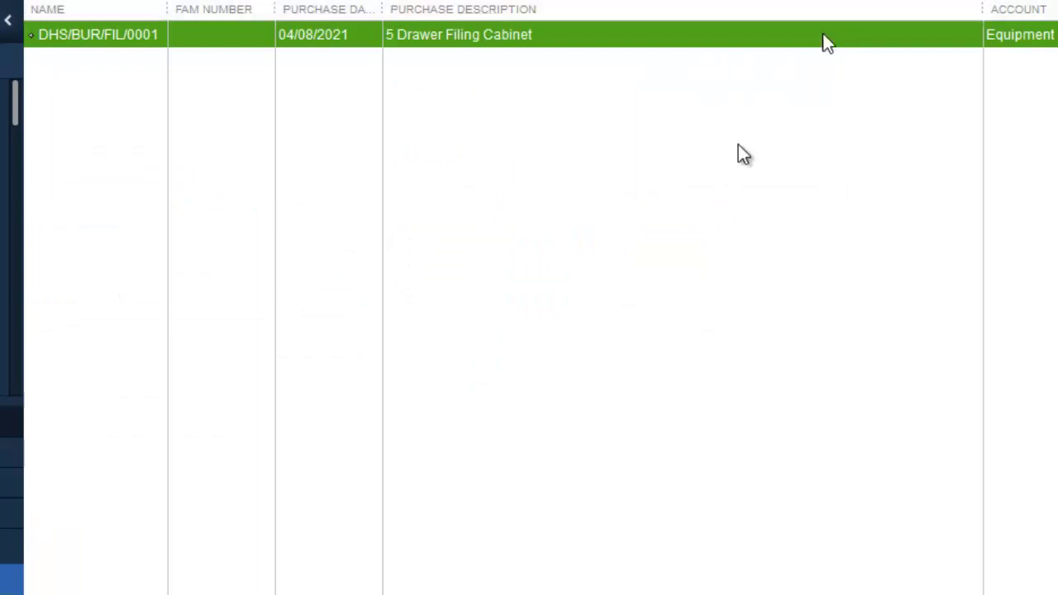
Step: Duplicate the DHS/BUR/FIL/0001 asset and rename the copy DHS/AB/FIL/0002
{"action": "right_click", "coordinate": [226, 35]}
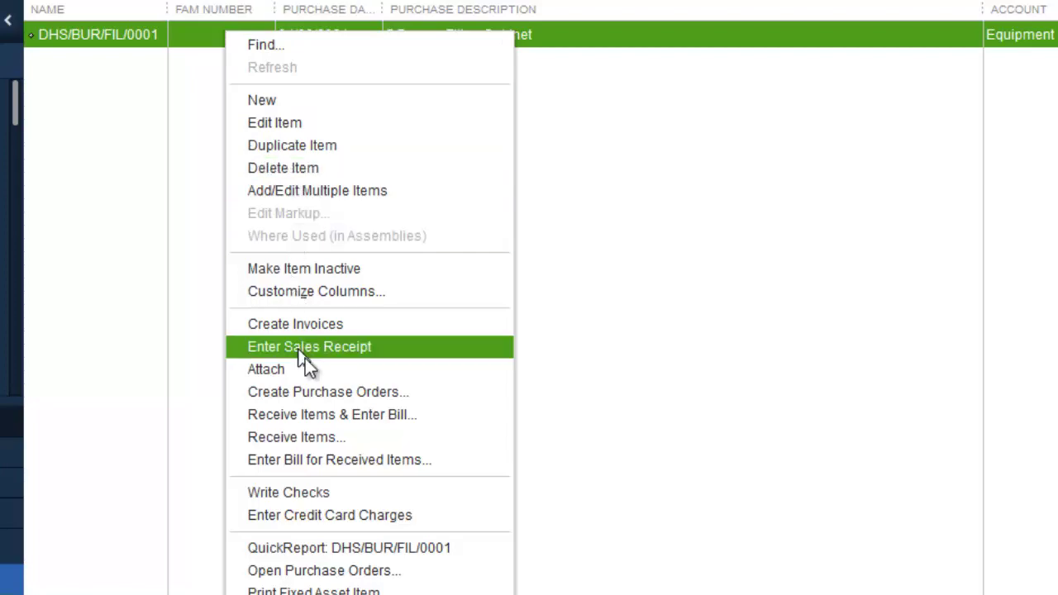
{"action": "left_click", "coordinate": [325, 143]}
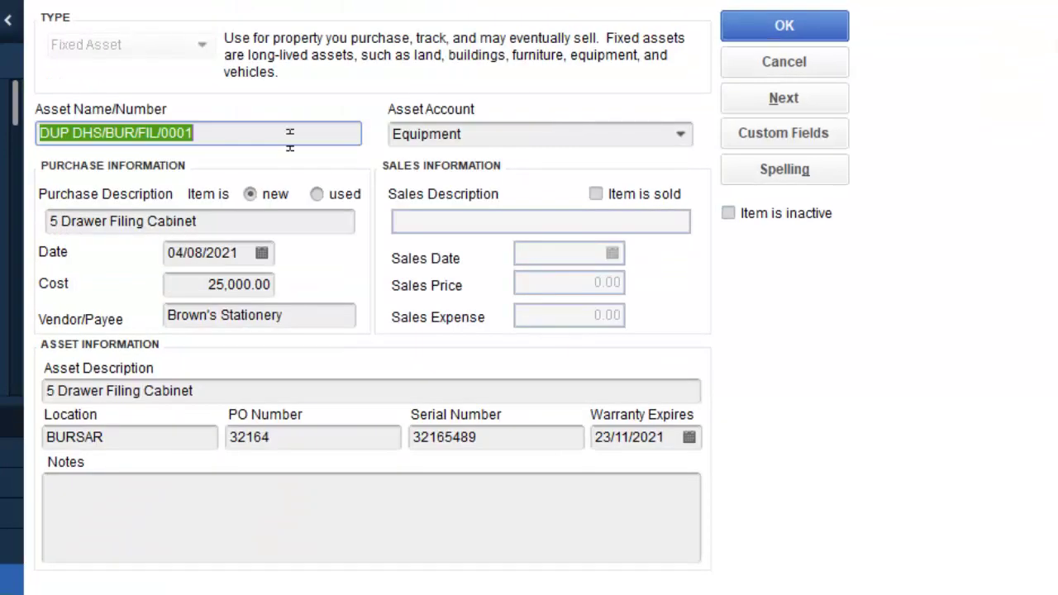
{"action": "left_click", "coordinate": [199, 133]}
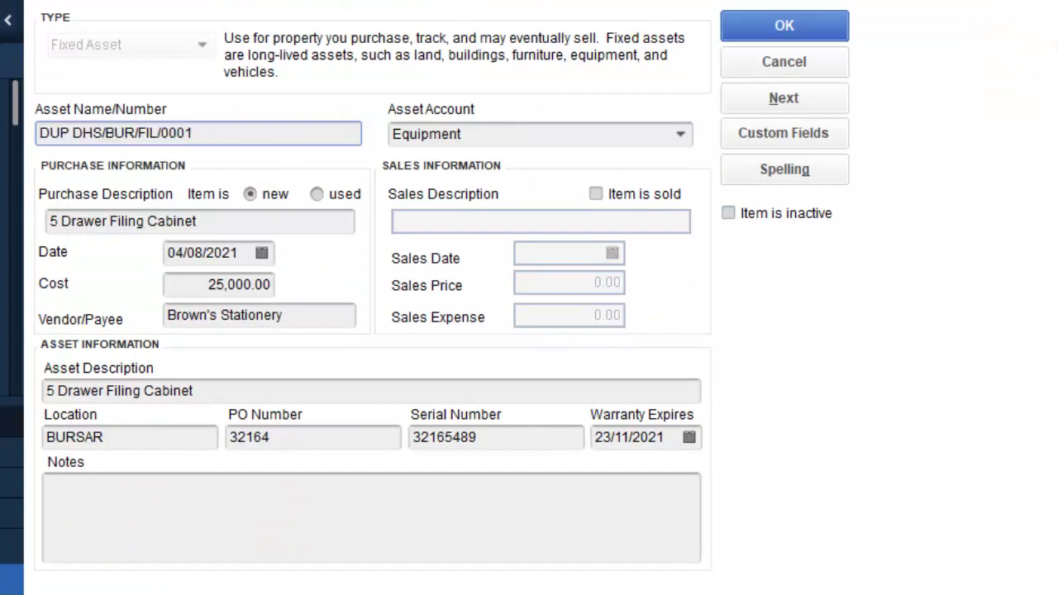
{"action": "key", "text": "BackSpace"}
{"action": "type", "text": "2"}
{"action": "left_click", "coordinate": [70, 133]}
{"action": "key", "text": "BackSpace"}
{"action": "key", "text": "BackSpace"}
{"action": "key", "text": "BackSpace"}
{"action": "key", "text": "BackSpace"}
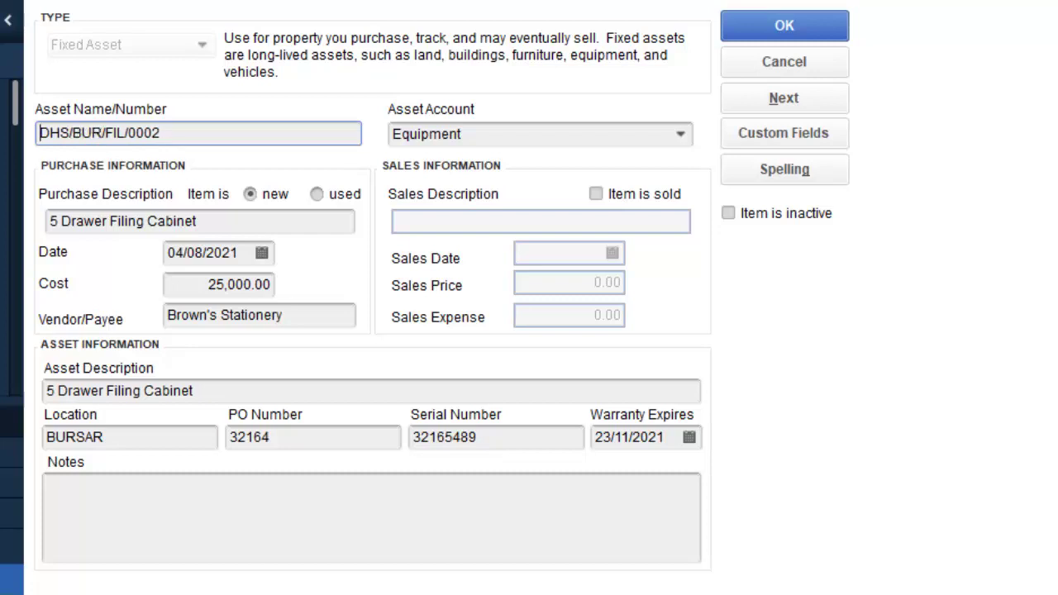
{"action": "left_click_drag", "start_coordinate": [103, 133], "coordinate": [72, 133]}
{"action": "key", "text": "BackSpace"}
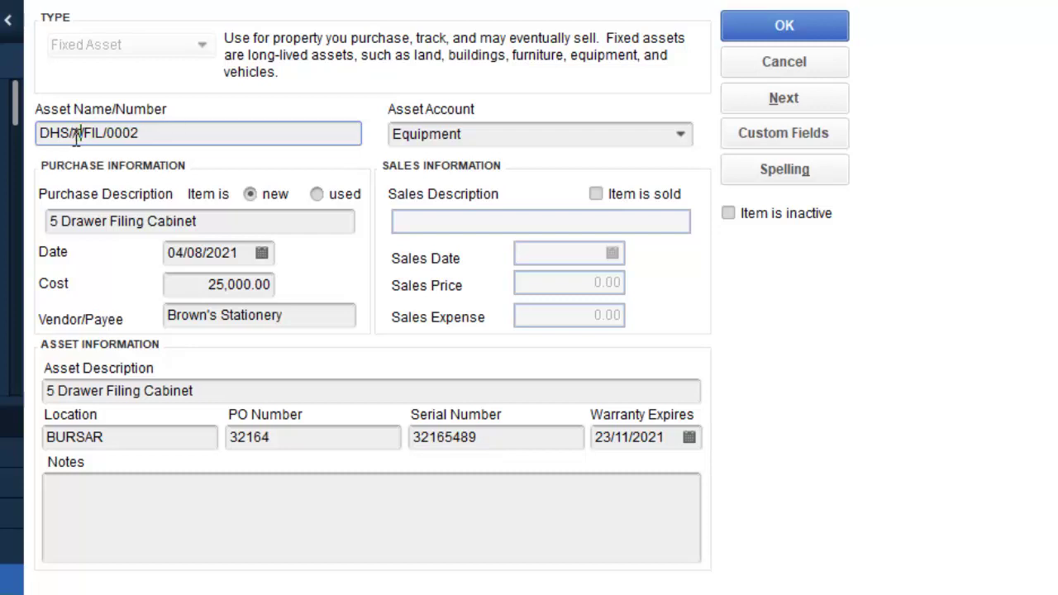
{"action": "type", "text": "AB"}
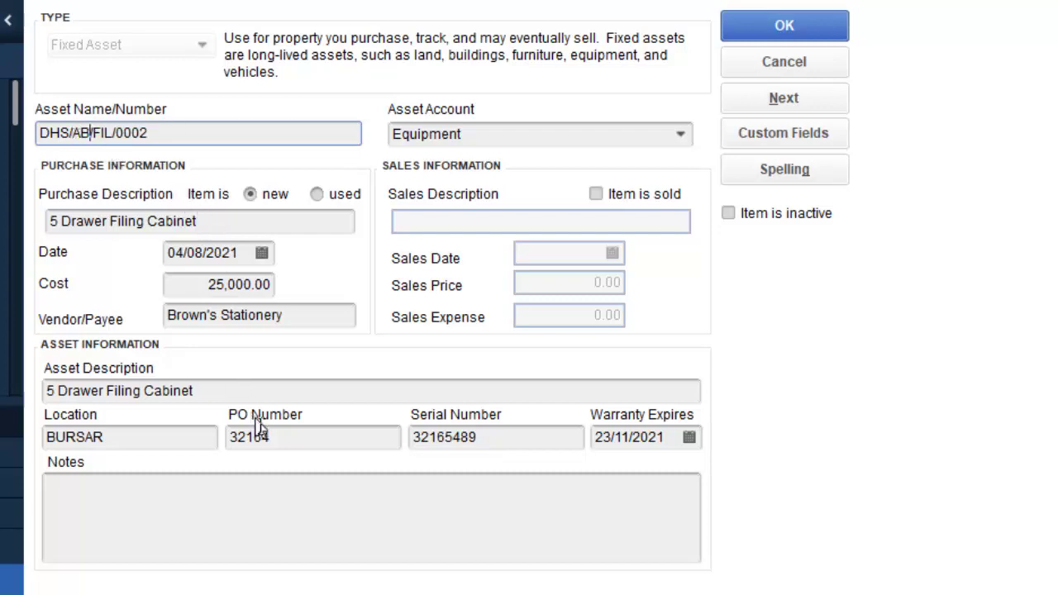
Step: Change the copy's serial number to 78945612 and location to ASST. BURSAR, then save it
{"action": "left_click_drag", "start_coordinate": [482, 436], "coordinate": [392, 444]}
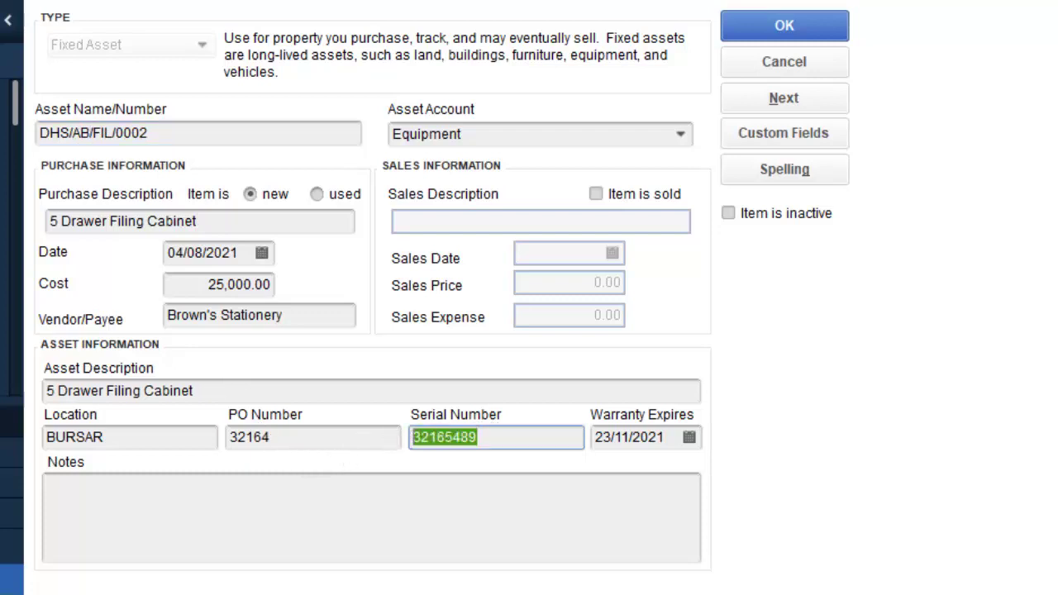
{"action": "type", "text": "78945612"}
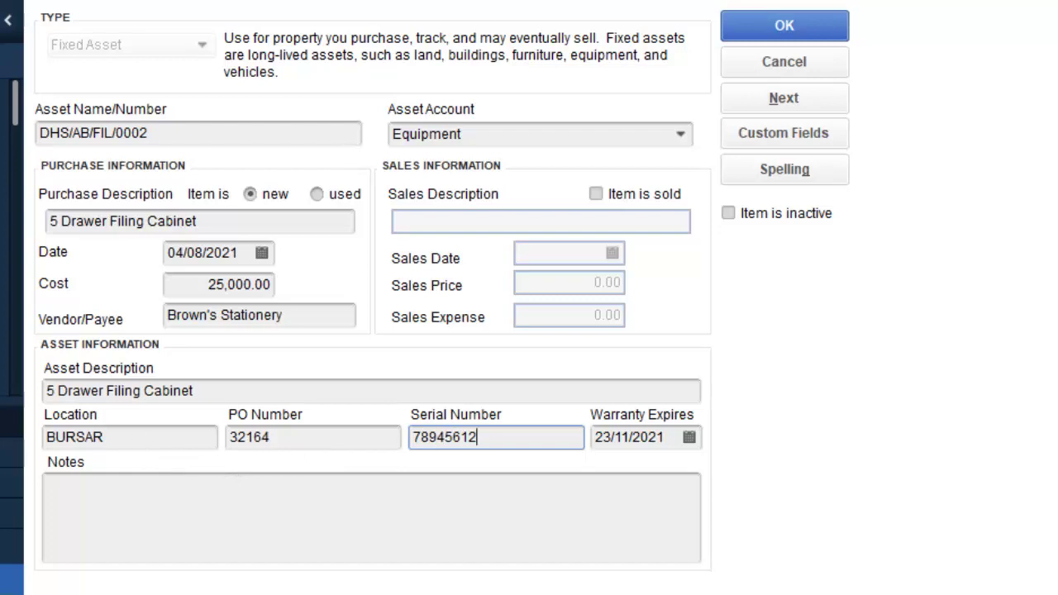
{"action": "left_click", "coordinate": [121, 439]}
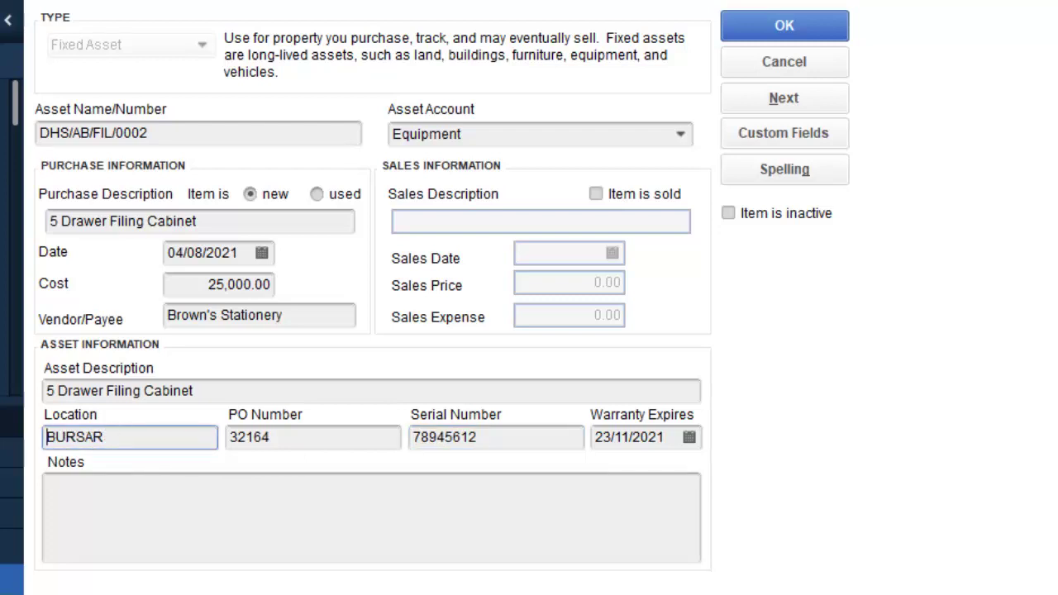
{"action": "left_click", "coordinate": [47, 437]}
{"action": "type", "text": "ASST"}
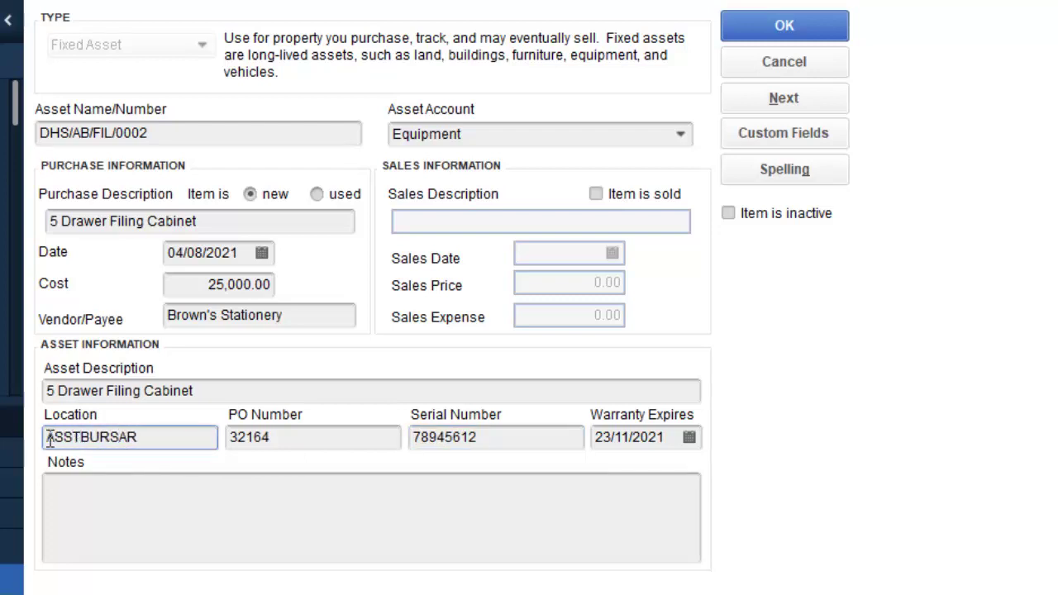
{"action": "type", "text": "."}
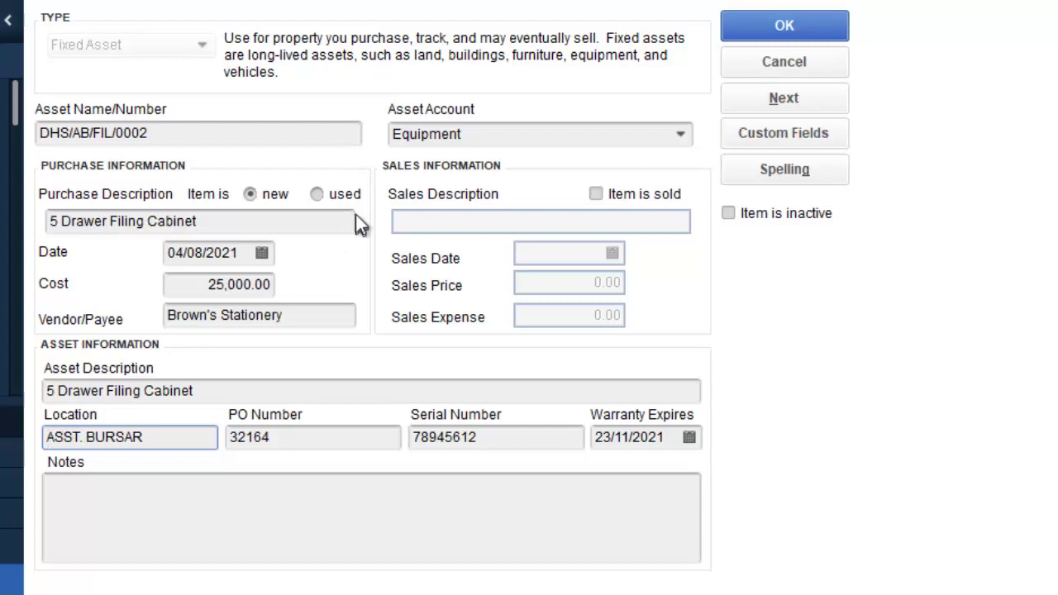
{"action": "left_click", "coordinate": [801, 33]}
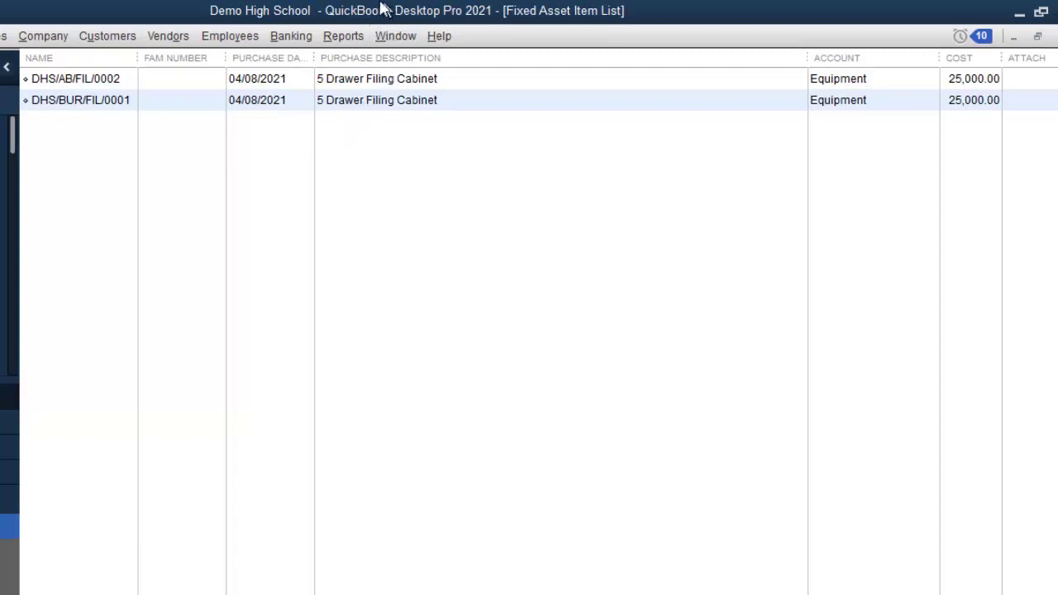
Step: Run Reports > List > Fixed Asset Listing, resize the FAM Number column, and open Customize Report
{"action": "left_click", "coordinate": [356, 38]}
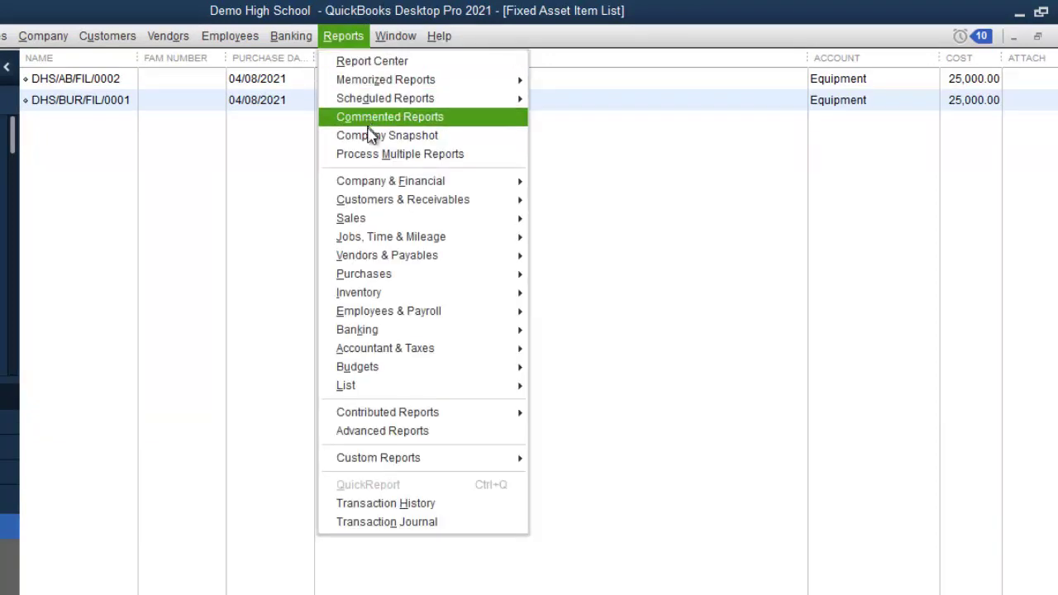
{"action": "mouse_move", "coordinate": [392, 259]}
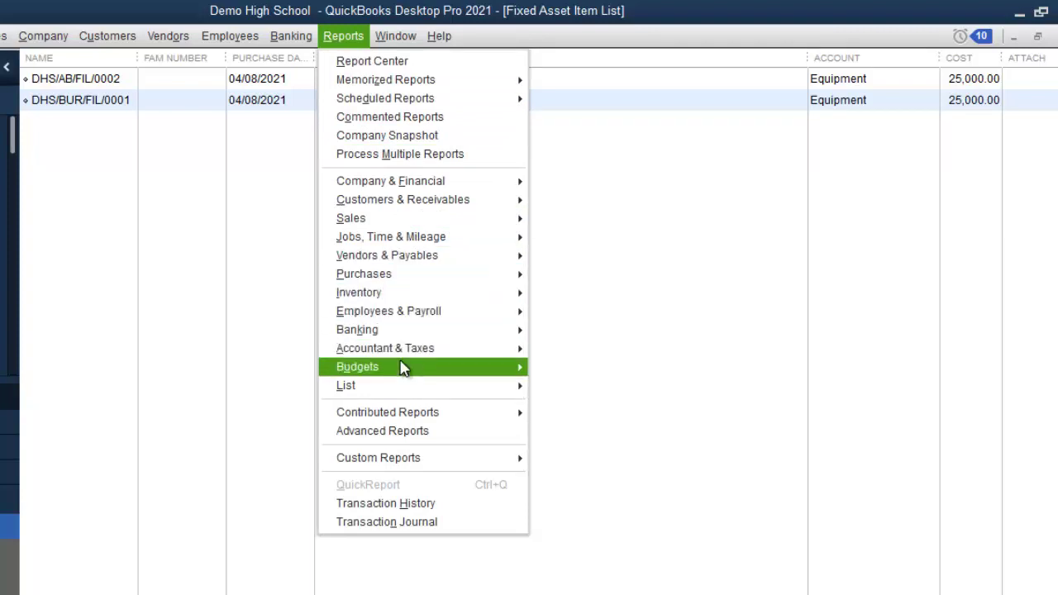
{"action": "mouse_move", "coordinate": [404, 374]}
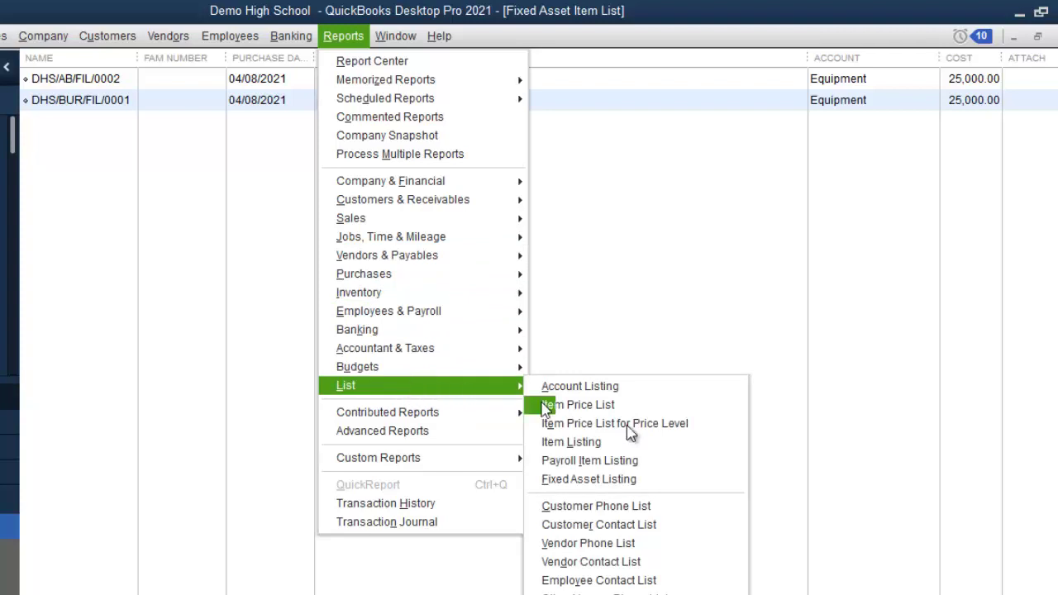
{"action": "left_click", "coordinate": [668, 478]}
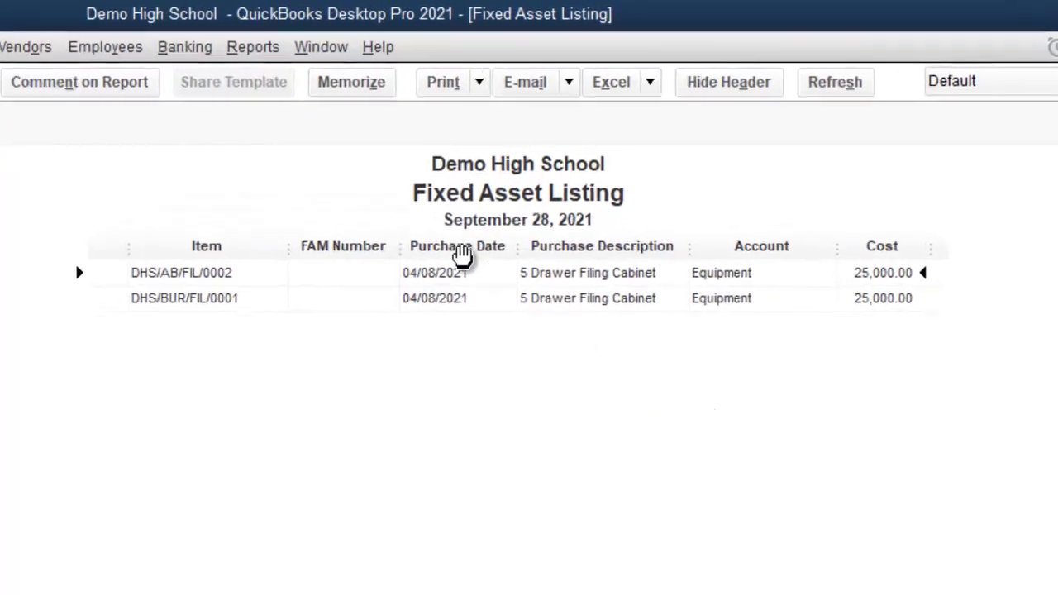
{"action": "left_click_drag", "start_coordinate": [449, 199], "coordinate": [450, 198]}
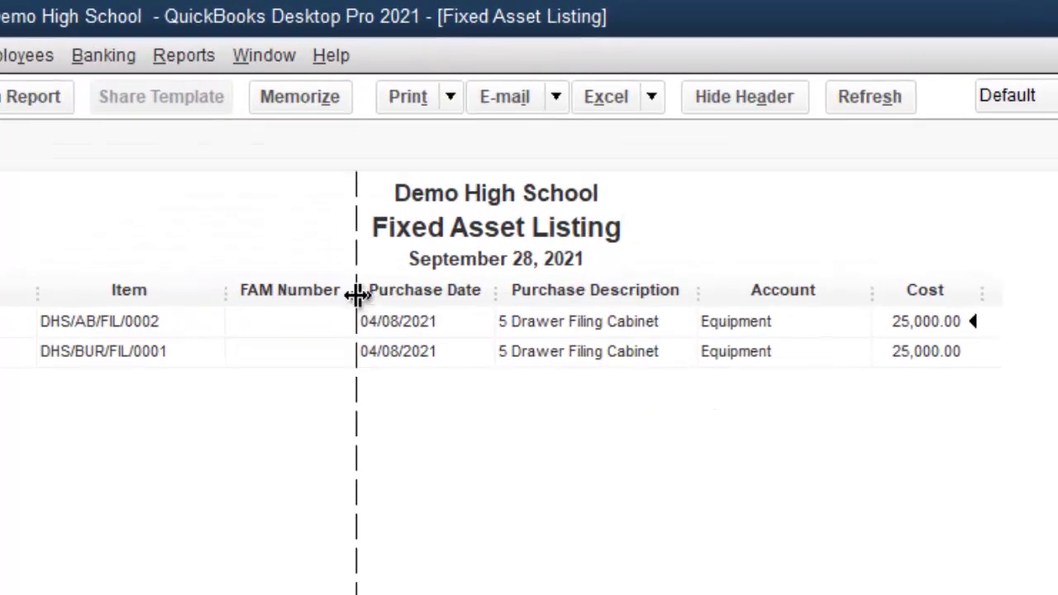
{"action": "left_click_drag", "start_coordinate": [356, 295], "coordinate": [354, 296]}
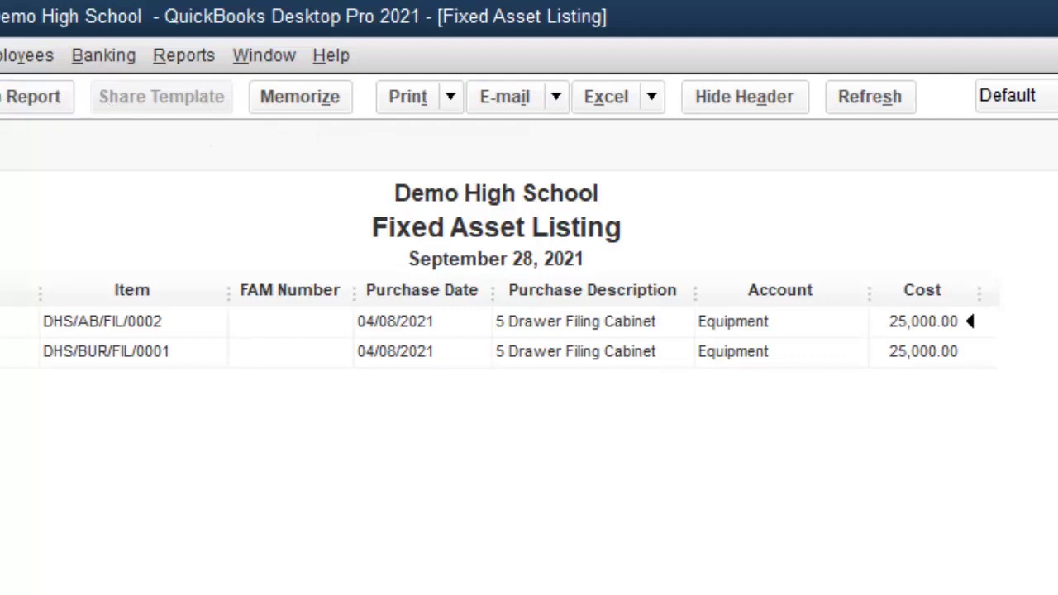
{"action": "left_click", "coordinate": [33, 97]}
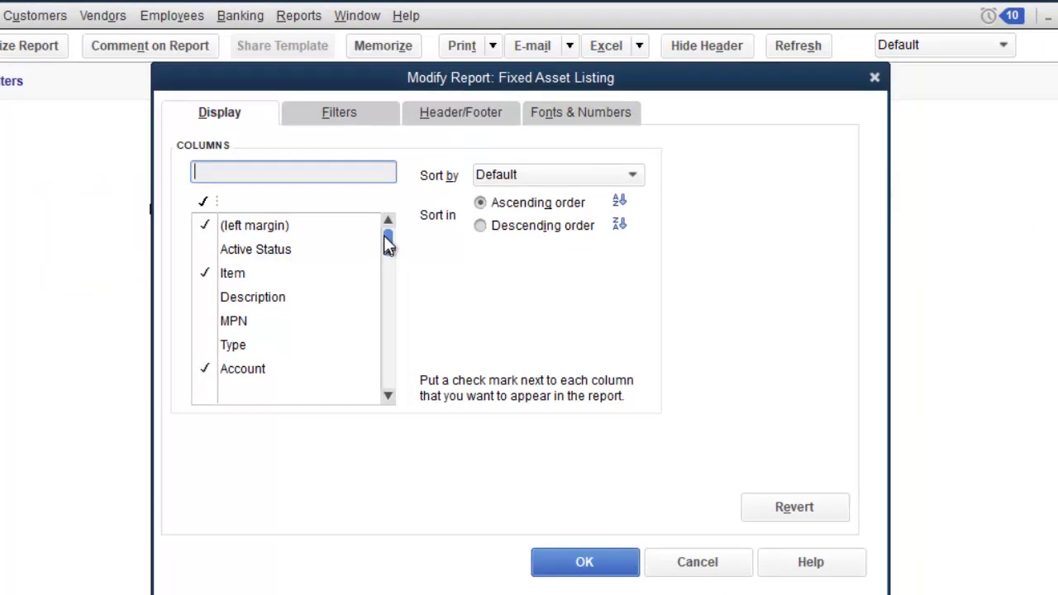
Step: Check the Description column in the report's Display column list
{"action": "left_click", "coordinate": [207, 298]}
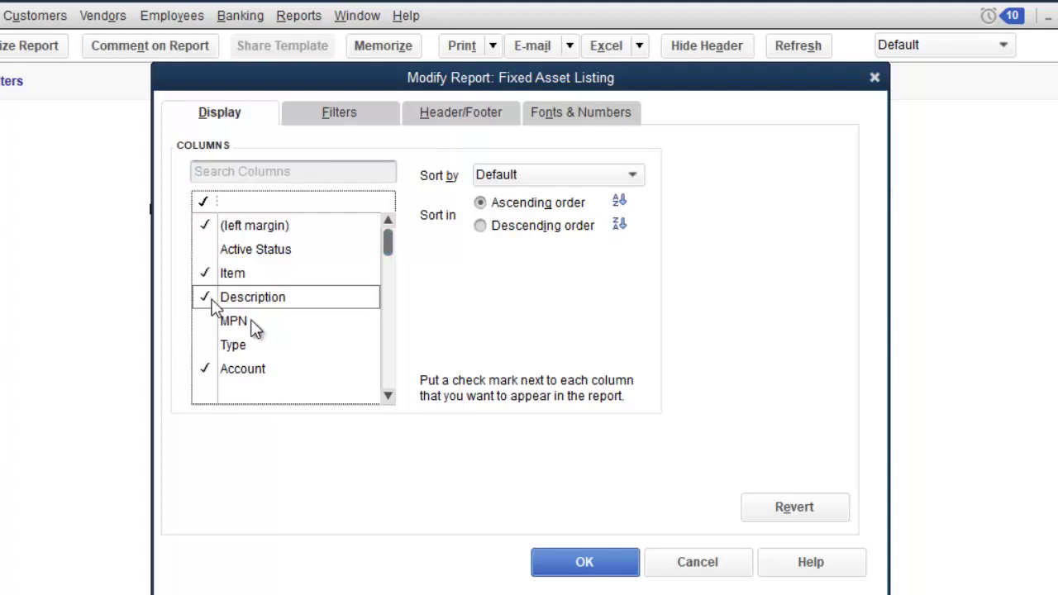
{"action": "left_click", "coordinate": [388, 396]}
{"action": "left_click", "coordinate": [388, 396]}
{"action": "left_click", "coordinate": [388, 396]}
{"action": "left_click", "coordinate": [387, 397]}
{"action": "left_click", "coordinate": [388, 398]}
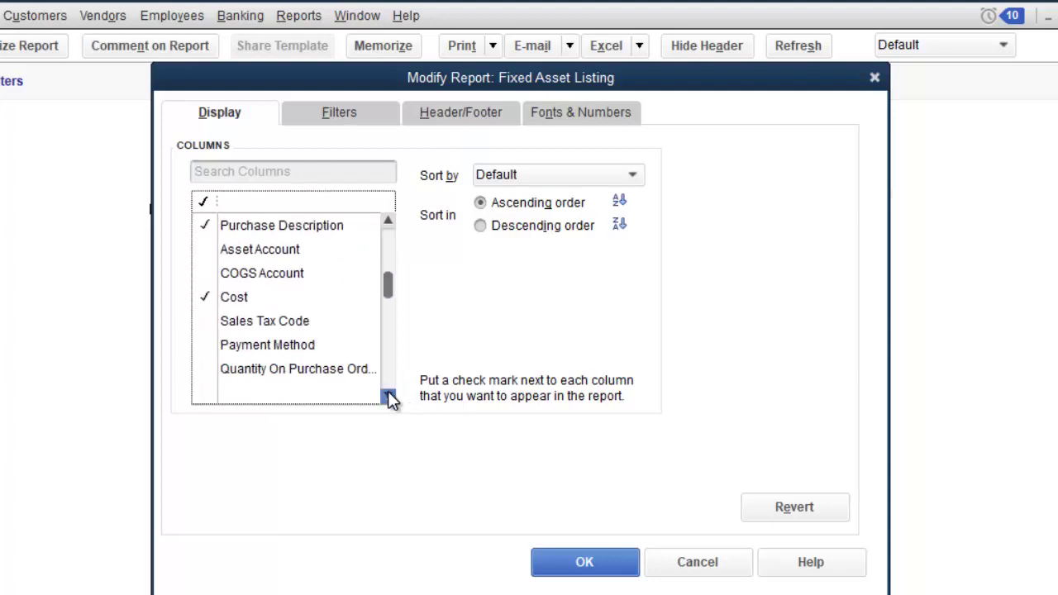
{"action": "left_click", "coordinate": [388, 398]}
{"action": "left_click", "coordinate": [387, 398]}
{"action": "left_click", "coordinate": [388, 397]}
{"action": "left_click", "coordinate": [388, 396]}
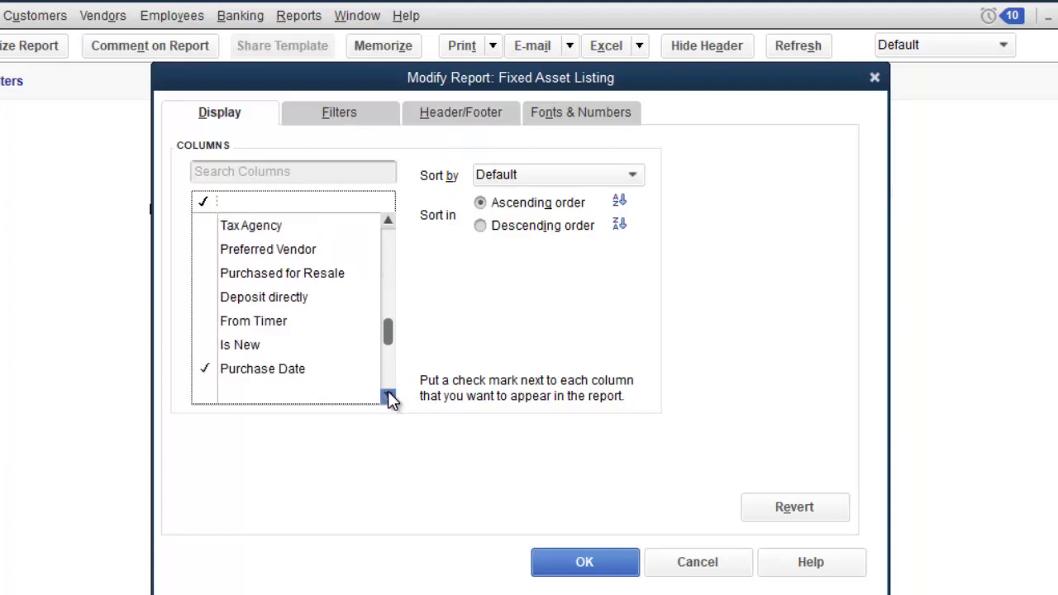
{"action": "left_click", "coordinate": [389, 396]}
{"action": "left_click", "coordinate": [389, 396]}
{"action": "left_click", "coordinate": [388, 397]}
{"action": "left_click", "coordinate": [387, 397]}
{"action": "left_click", "coordinate": [388, 397]}
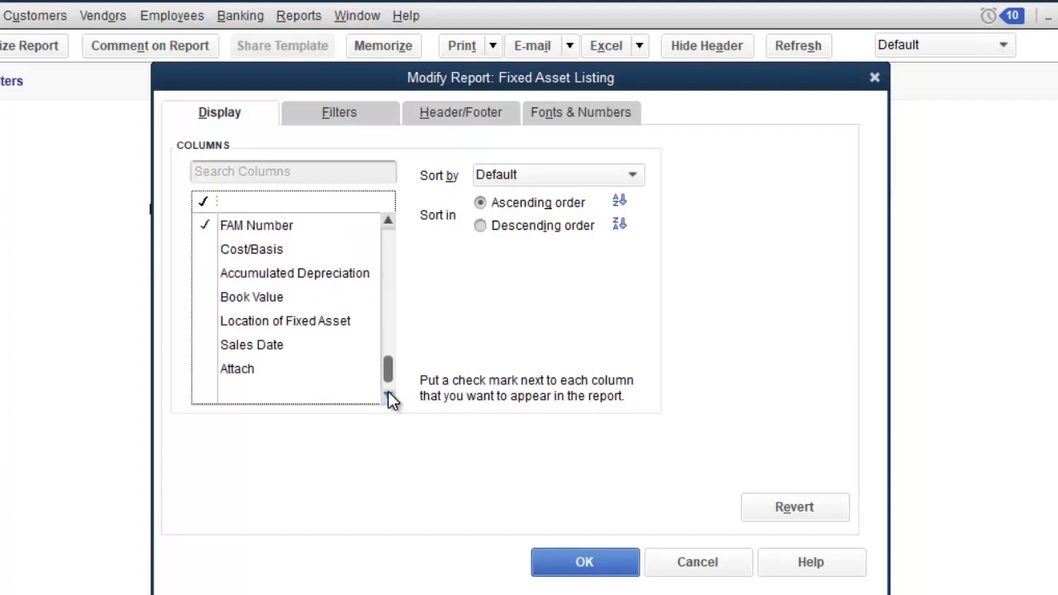
{"action": "left_click", "coordinate": [388, 397]}
Step: Add the Location of Fixed Asset column, apply the changes, and narrow the empty Description column
{"action": "left_click", "coordinate": [205, 298]}
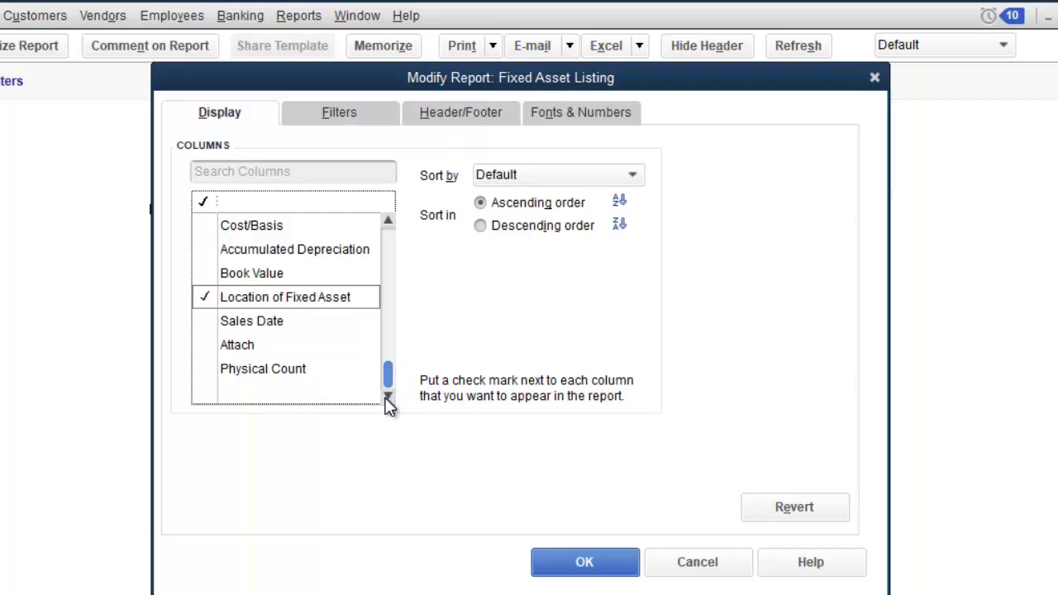
{"action": "left_click", "coordinate": [612, 564]}
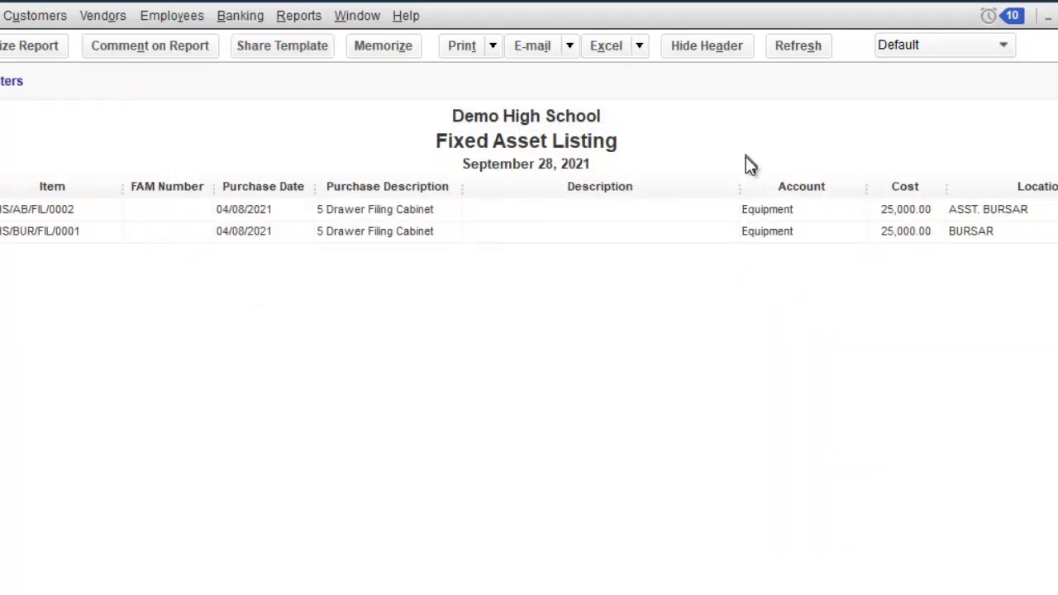
{"action": "left_click_drag", "start_coordinate": [739, 186], "coordinate": [632, 191]}
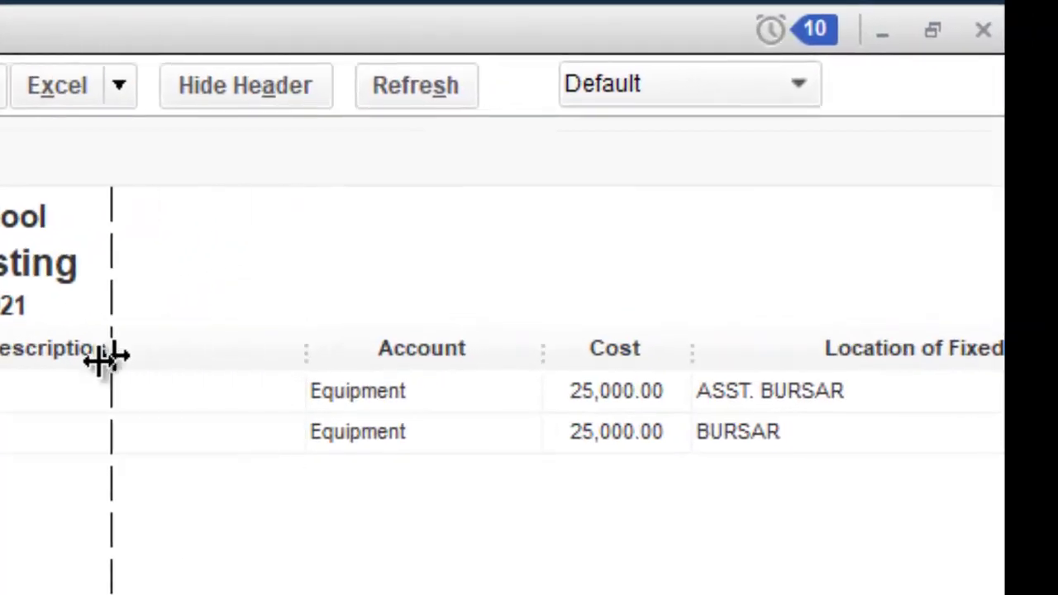
{"action": "left_click_drag", "start_coordinate": [106, 357], "coordinate": [13, 374]}
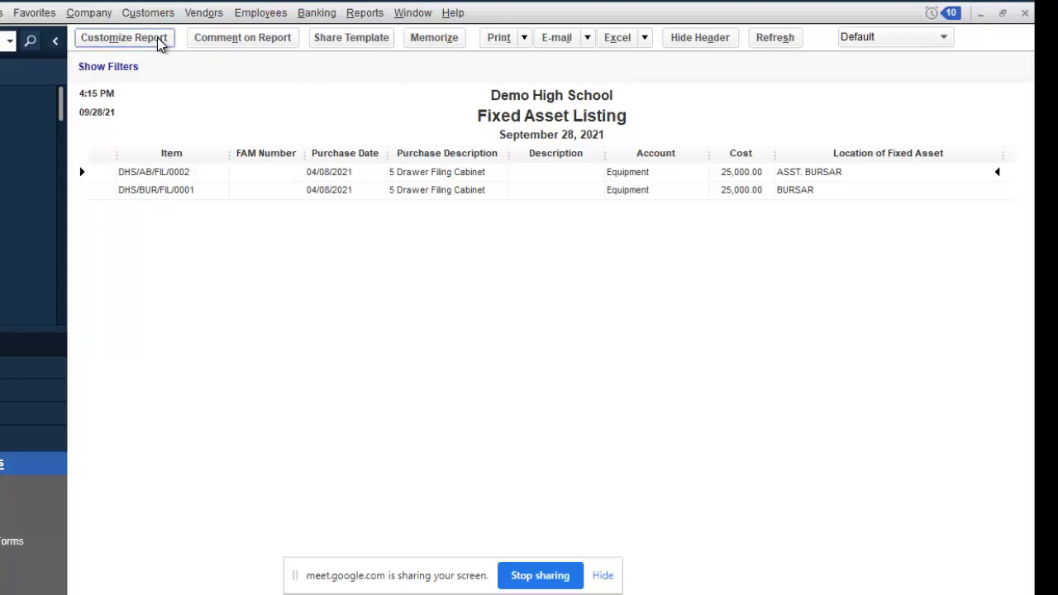
Step: Add a Location of Fixed Asset filter with the value ASST. BURSAR and apply it
{"action": "left_click", "coordinate": [159, 43]}
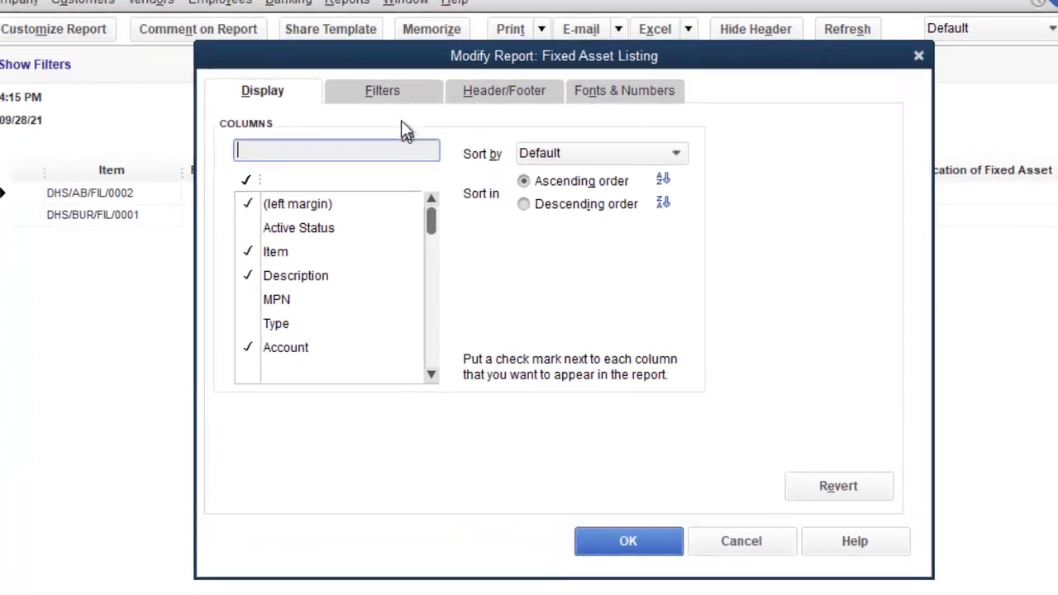
{"action": "left_click", "coordinate": [390, 93]}
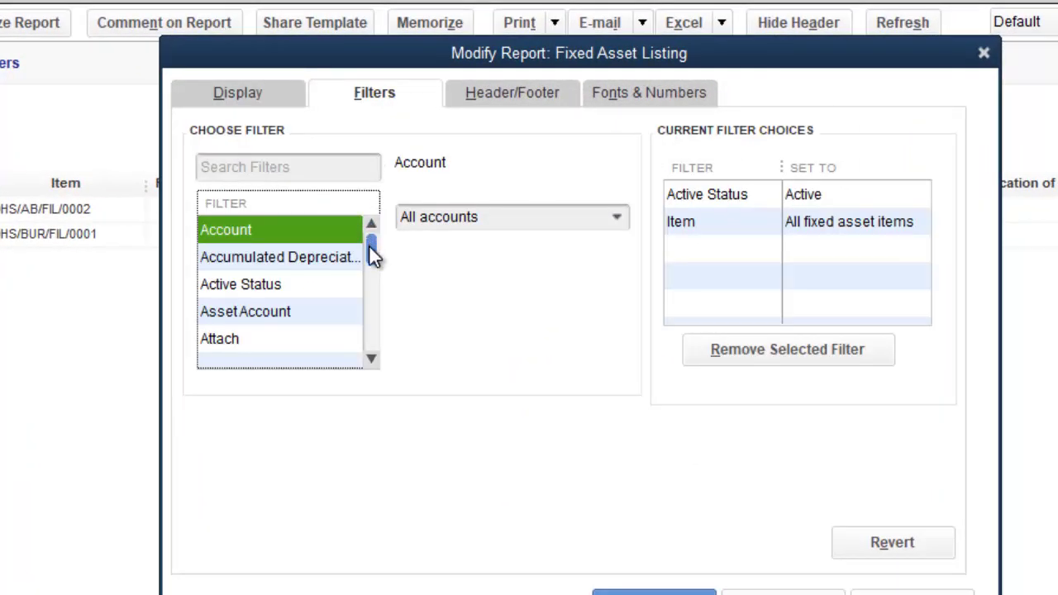
{"action": "left_click_drag", "start_coordinate": [370, 252], "coordinate": [369, 311]}
{"action": "left_click", "coordinate": [273, 169]}
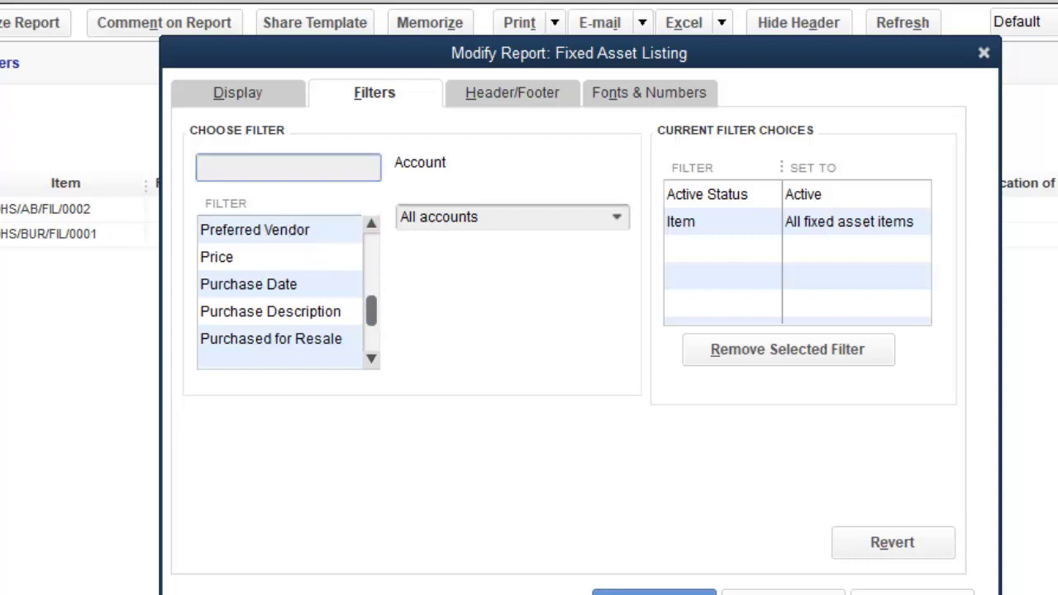
{"action": "type", "text": "LOCA"}
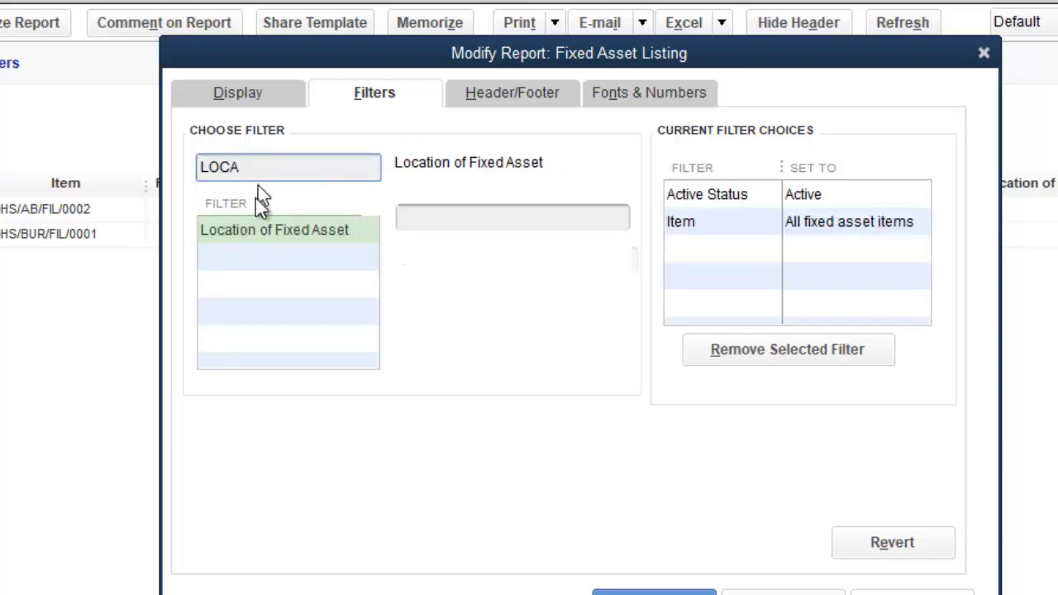
{"action": "left_click", "coordinate": [272, 228]}
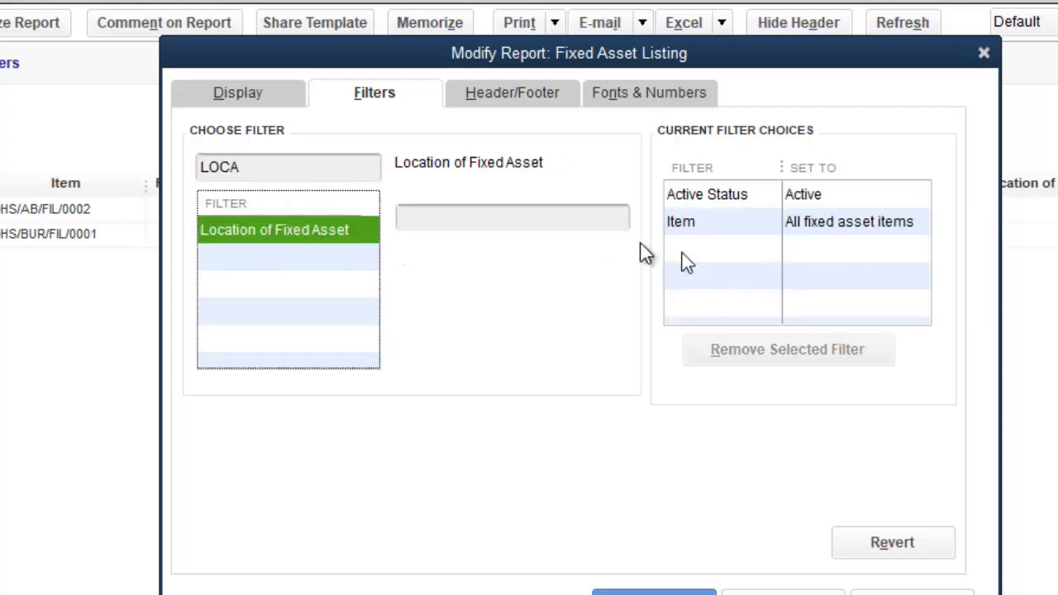
{"action": "left_click", "coordinate": [513, 217]}
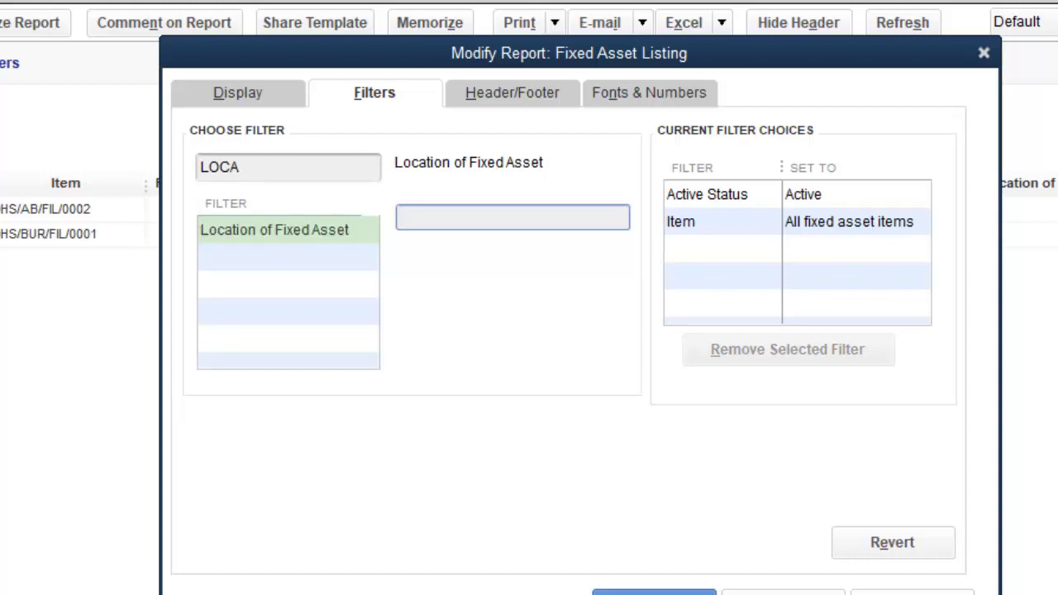
{"action": "type", "text": "ASST. BUSAR"}
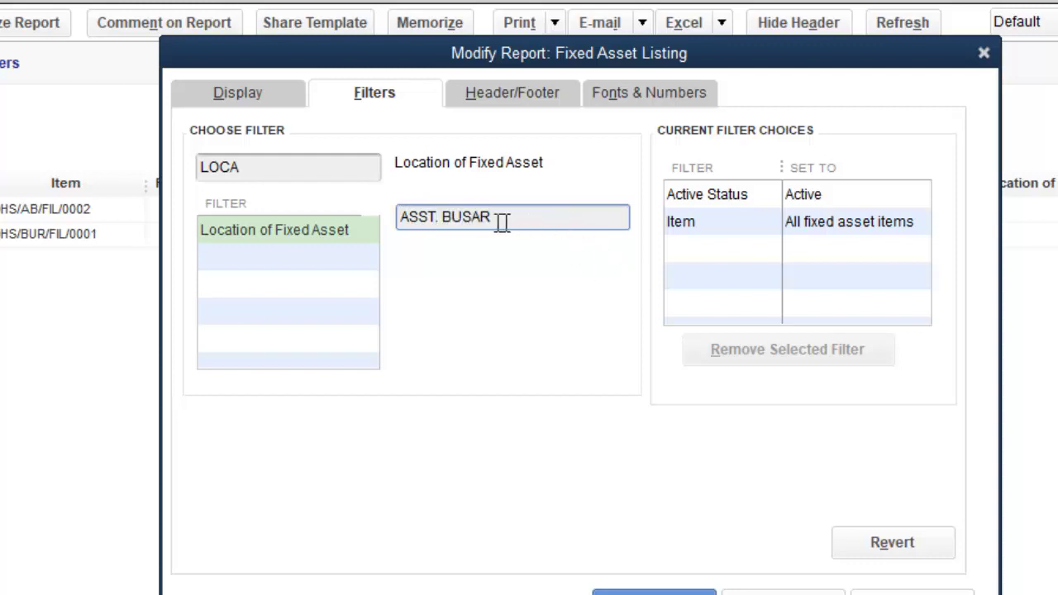
{"action": "left_click", "coordinate": [464, 217]}
{"action": "type", "text": "R"}
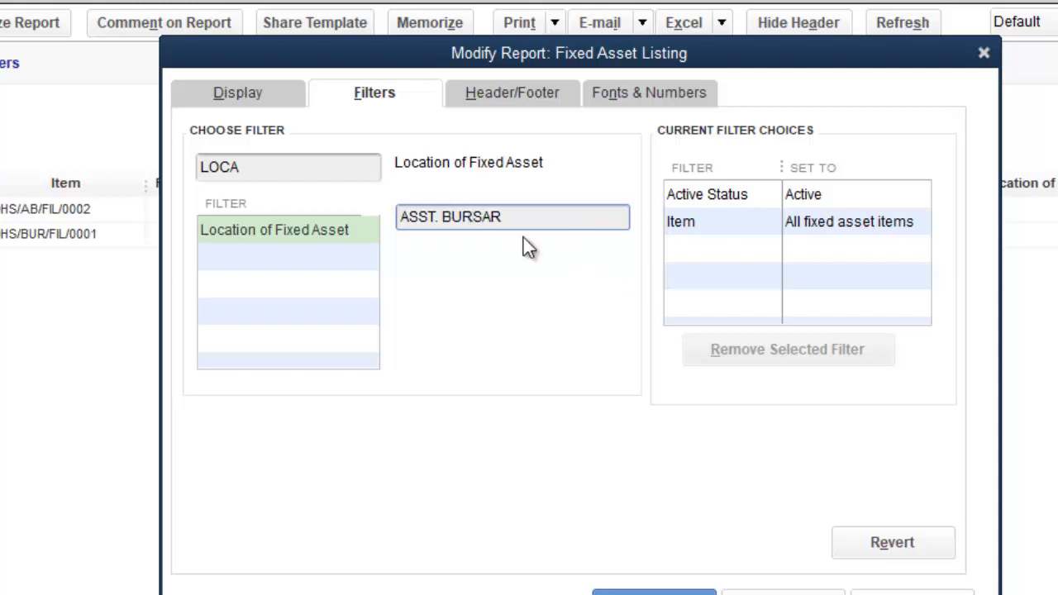
{"action": "left_click", "coordinate": [666, 592]}
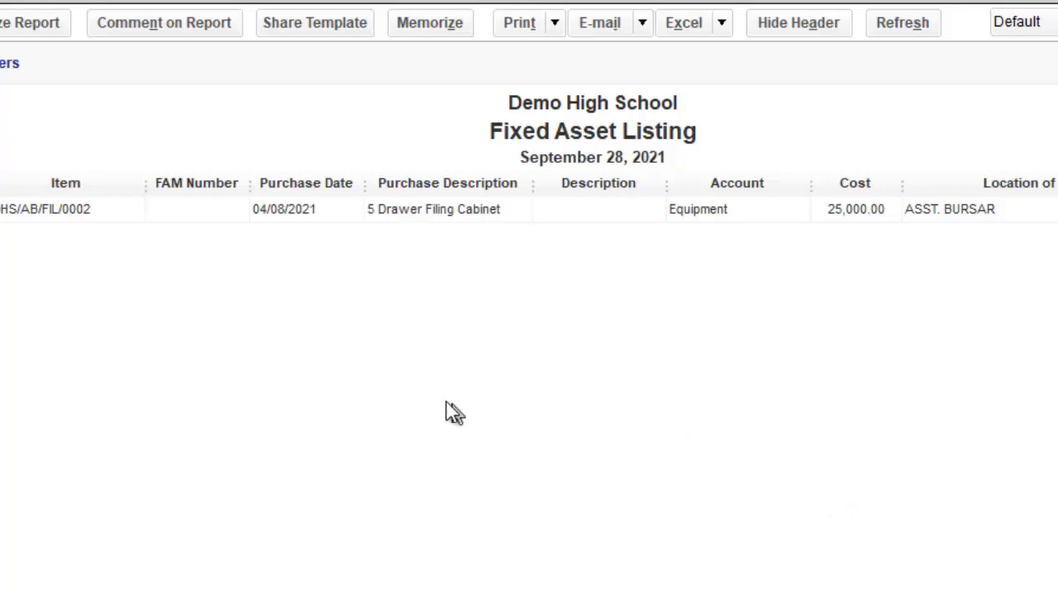
Step: Edit the Location of Fixed Asset filter value from ASST. BURSAR to BURSAR and apply it
{"action": "left_click", "coordinate": [31, 24]}
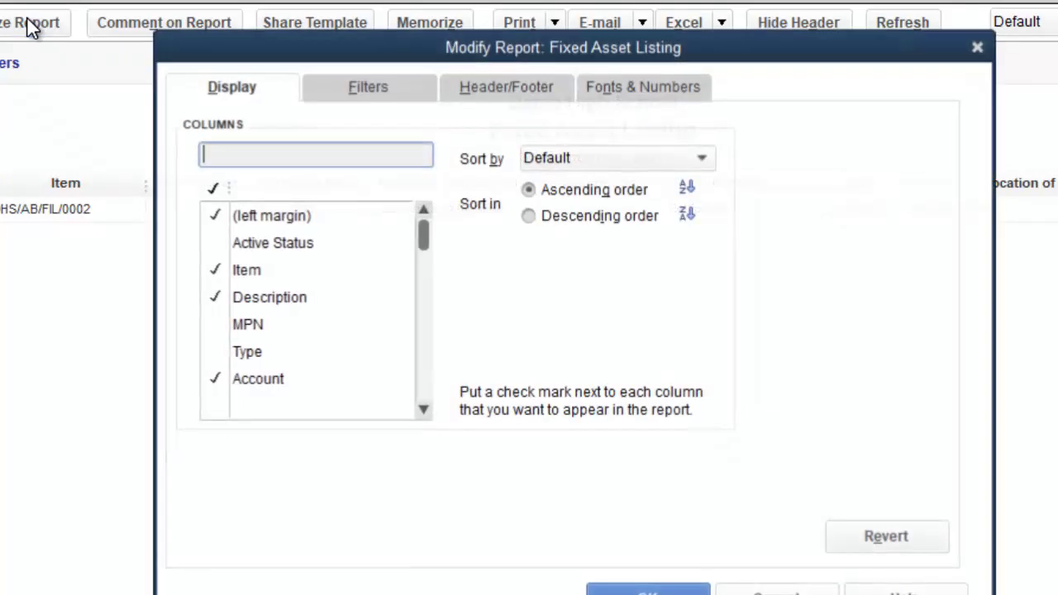
{"action": "left_click", "coordinate": [356, 94]}
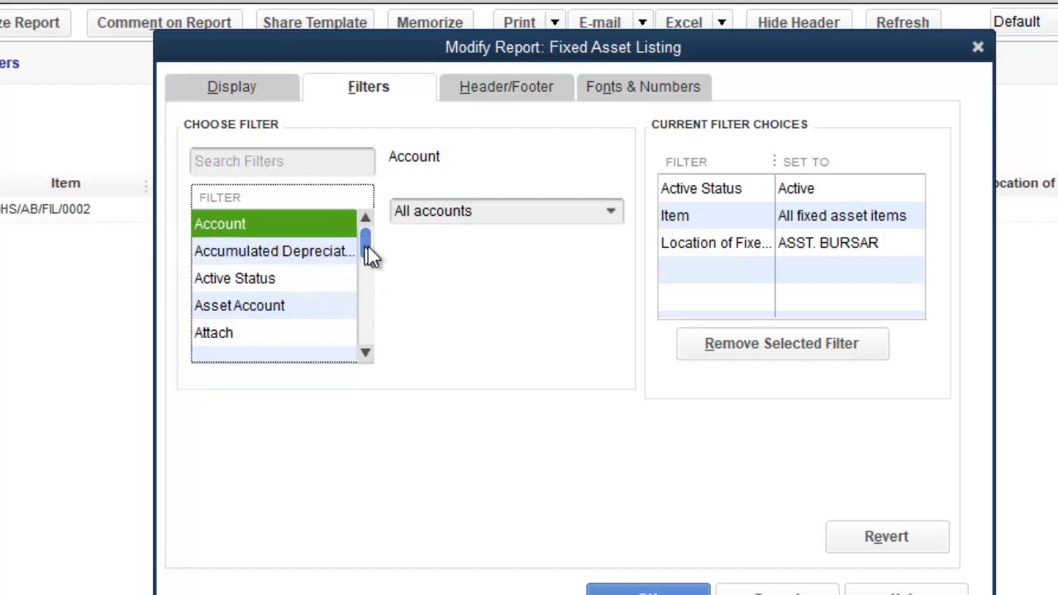
{"action": "left_click_drag", "start_coordinate": [370, 252], "coordinate": [372, 331]}
{"action": "left_click", "coordinate": [253, 159]}
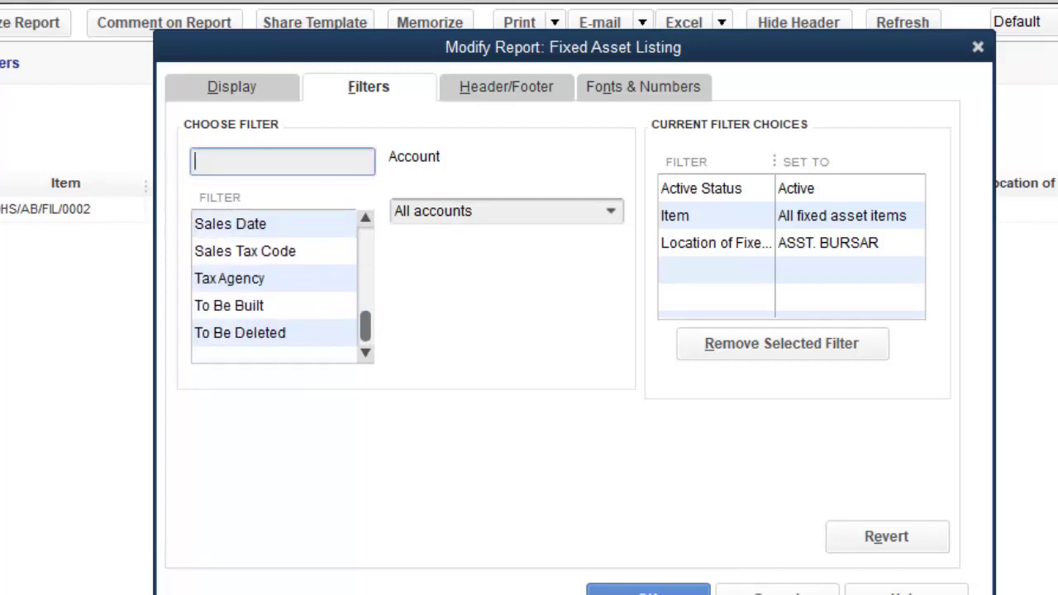
{"action": "type", "text": "LOCATION"}
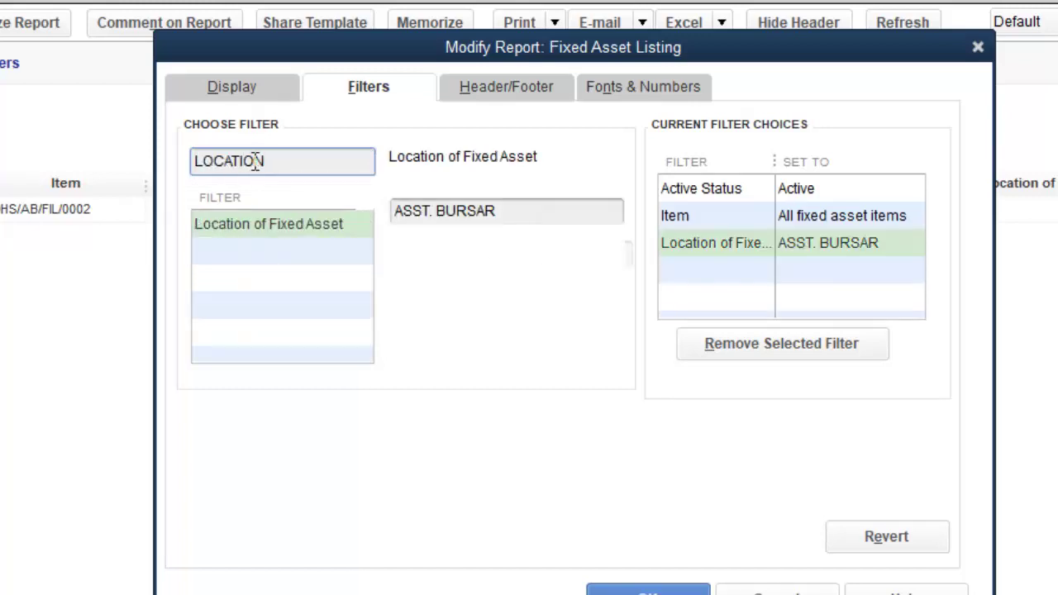
{"action": "left_click", "coordinate": [432, 211]}
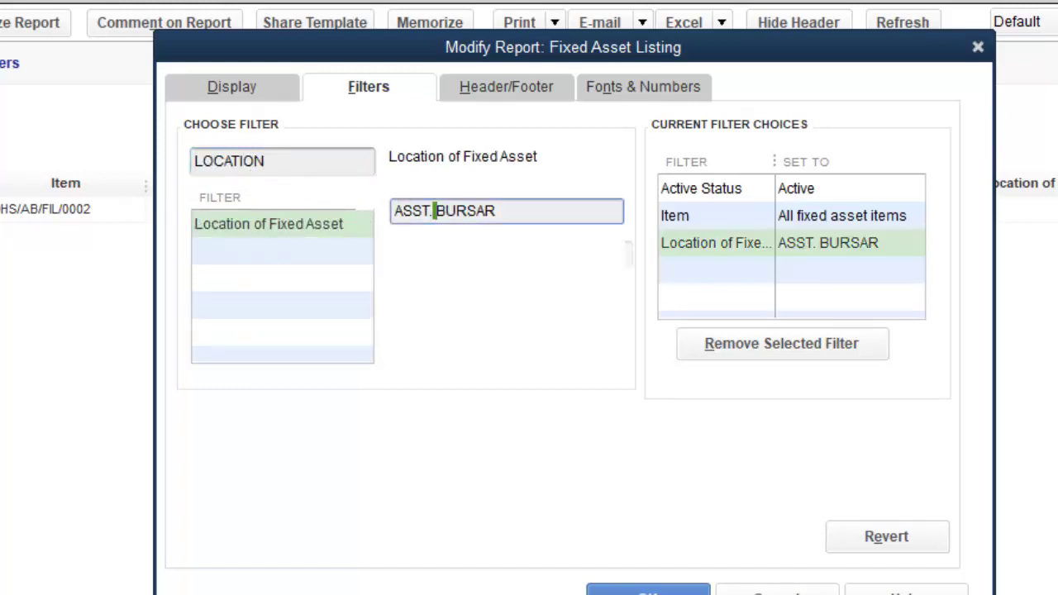
{"action": "key", "text": "BackSpace"}
{"action": "key", "text": "BackSpace"}
{"action": "key", "text": "BackSpace"}
{"action": "key", "text": "BackSpace"}
{"action": "key", "text": "BackSpace"}
{"action": "key", "text": "BackSpace"}
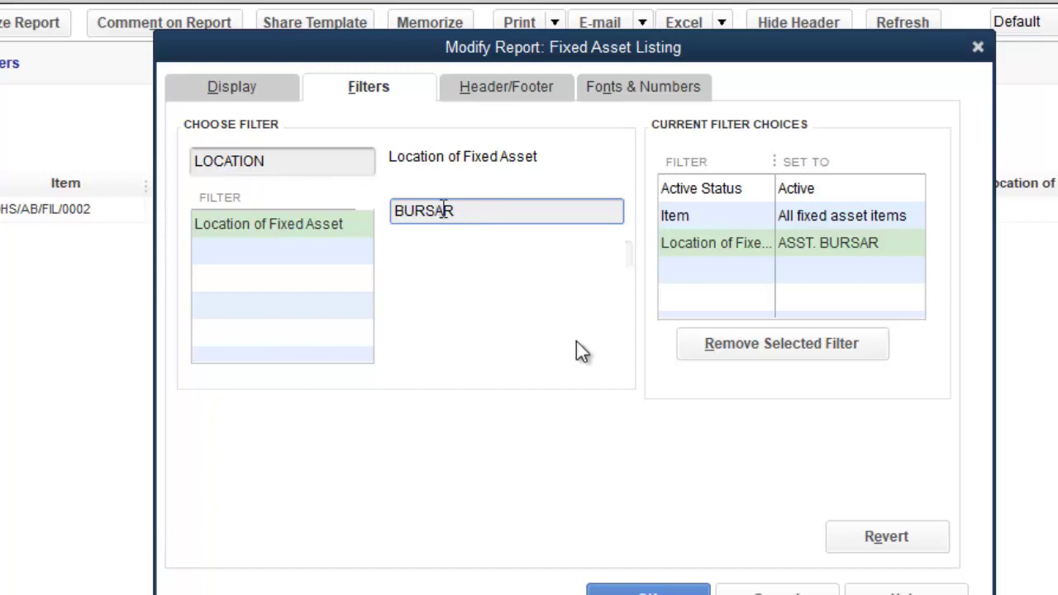
{"action": "left_click", "coordinate": [666, 592]}
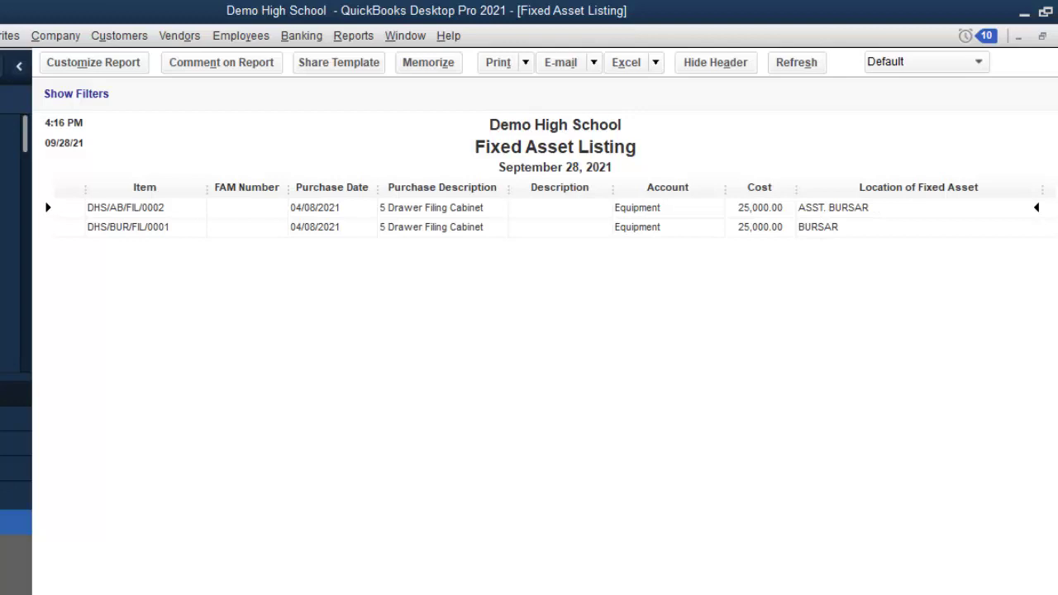
{"action": "mouse_move", "coordinate": [601, 591]}
{"action": "key", "text": "alt+Tab"}
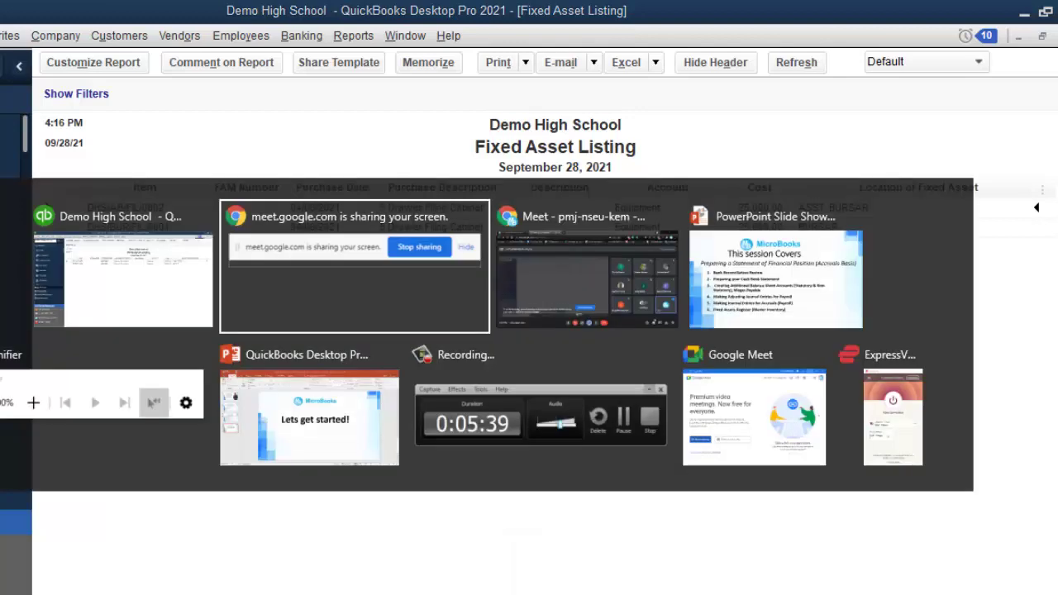
{"action": "key", "text": "alt+Tab"}
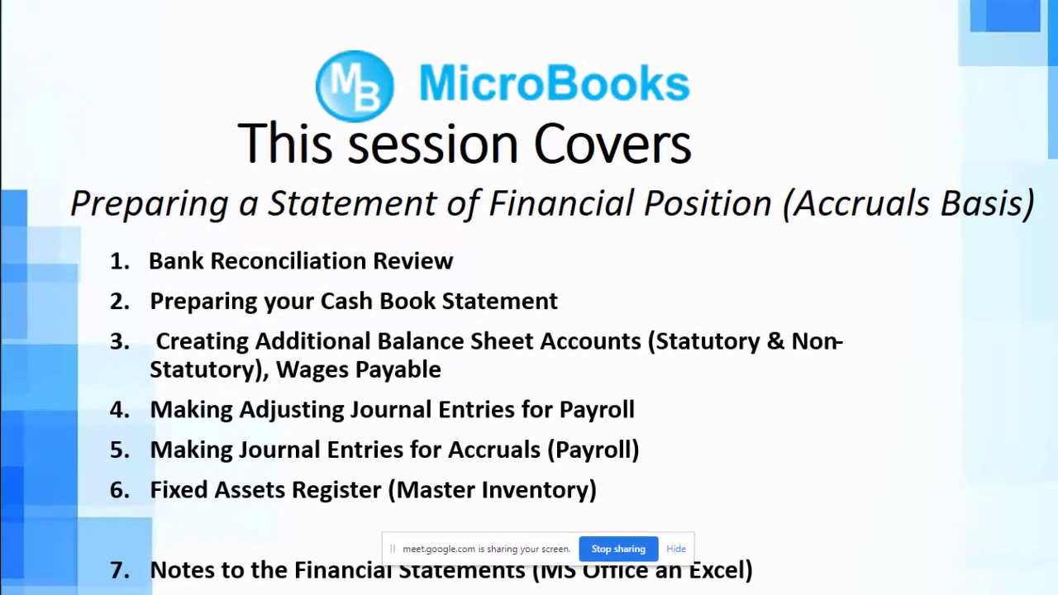
{"action": "key", "text": "alt+Tab"}
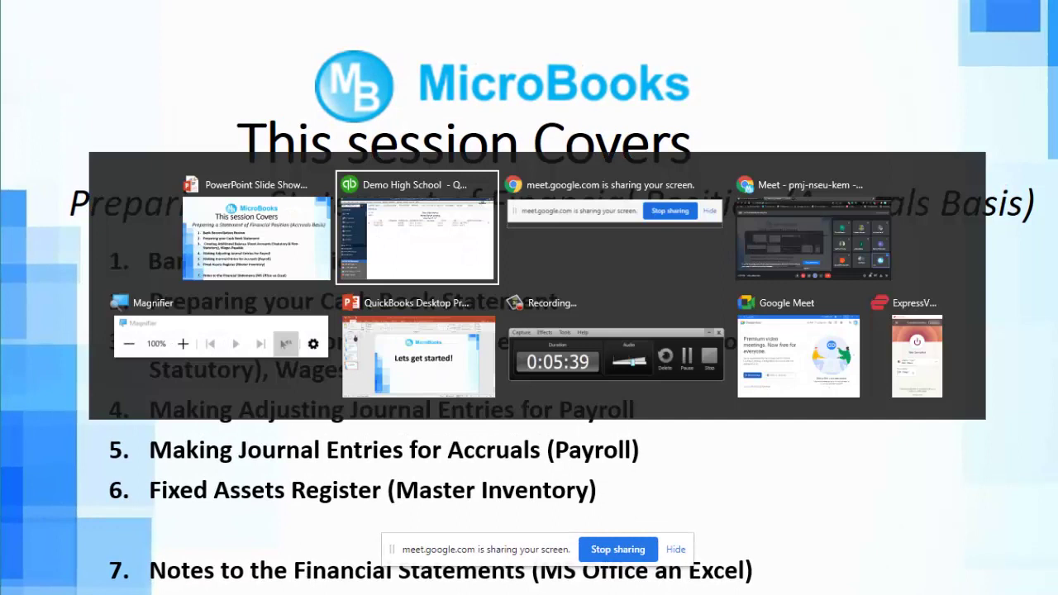
{"action": "key", "text": "Tab"}
{"action": "key", "text": "Tab"}
{"action": "key", "text": "Tab"}
{"action": "key", "text": "Tab"}
{"action": "key", "text": "Tab"}
{"action": "key", "text": "Tab"}
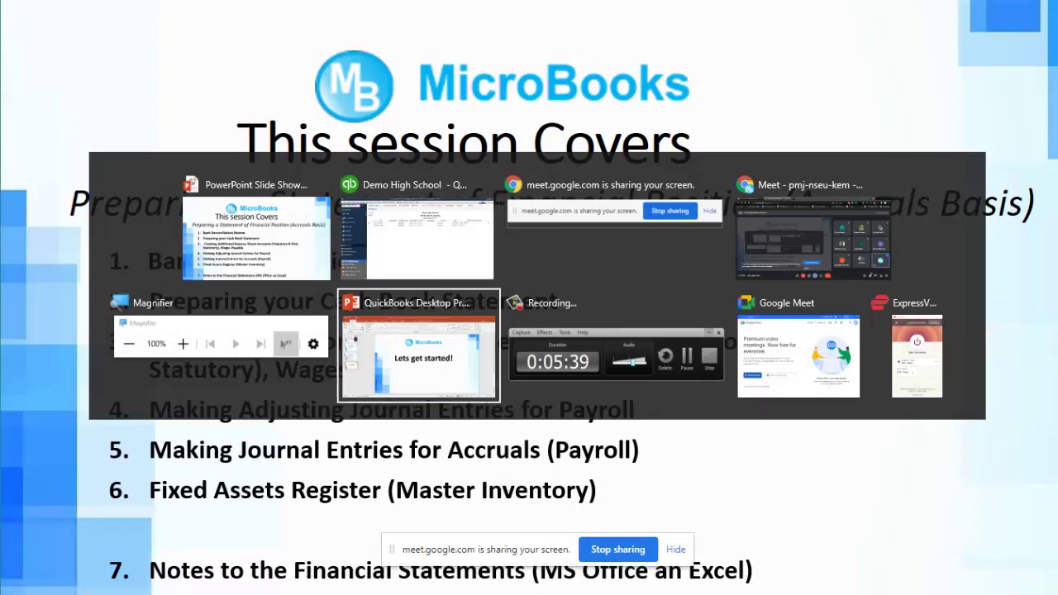
{"action": "key", "text": "Tab"}
{"action": "key", "text": "Tab"}
{"action": "key", "text": "Tab"}
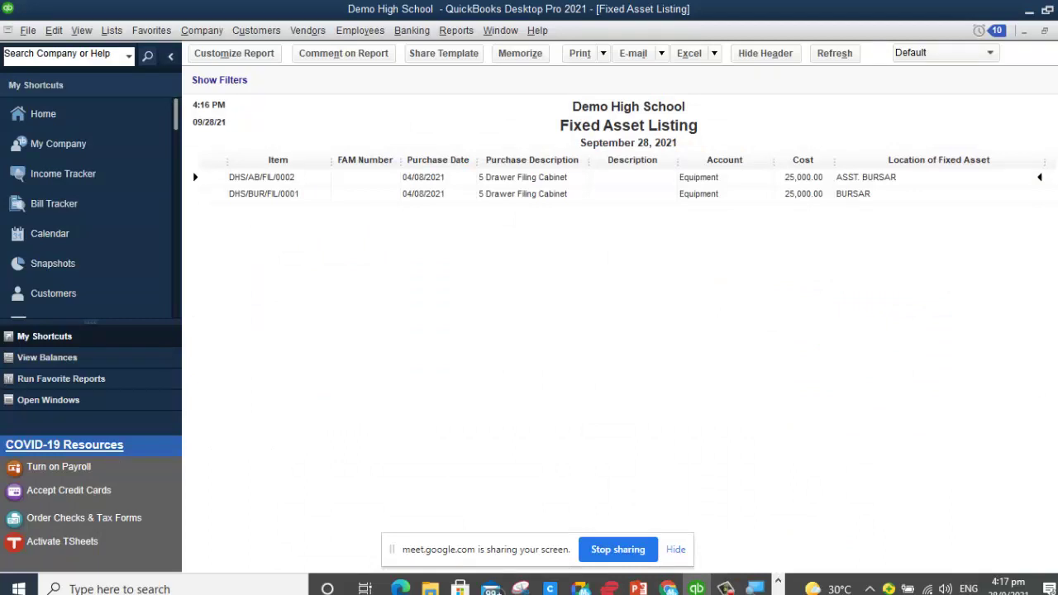
Step: Close the Fixed Asset Listing without memorizing it, then switch to and refresh the Balance Sheet
{"action": "key", "text": "Escape"}
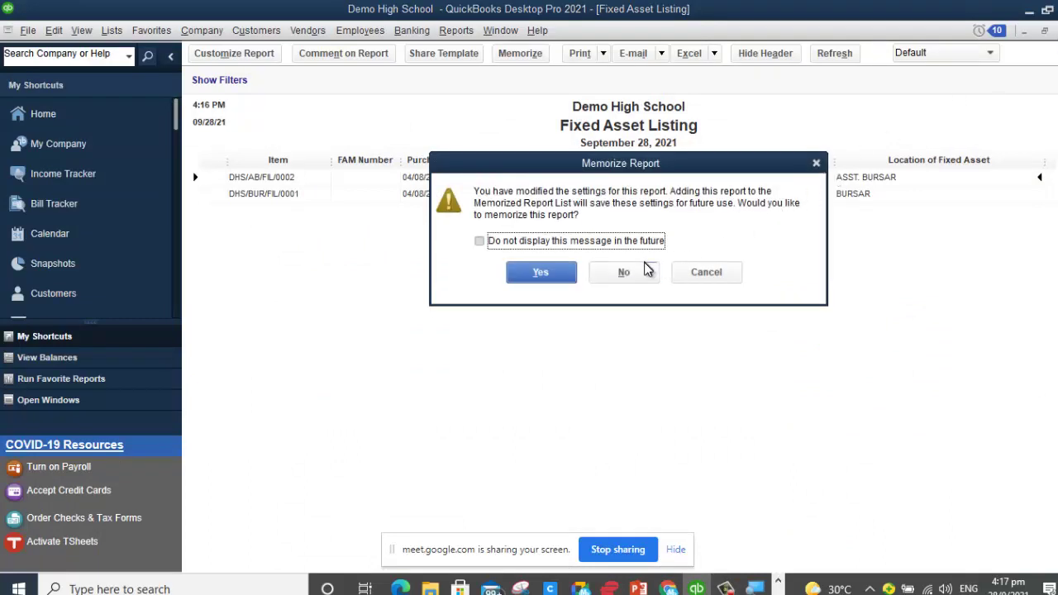
{"action": "left_click", "coordinate": [626, 272]}
{"action": "left_click", "coordinate": [496, 30]}
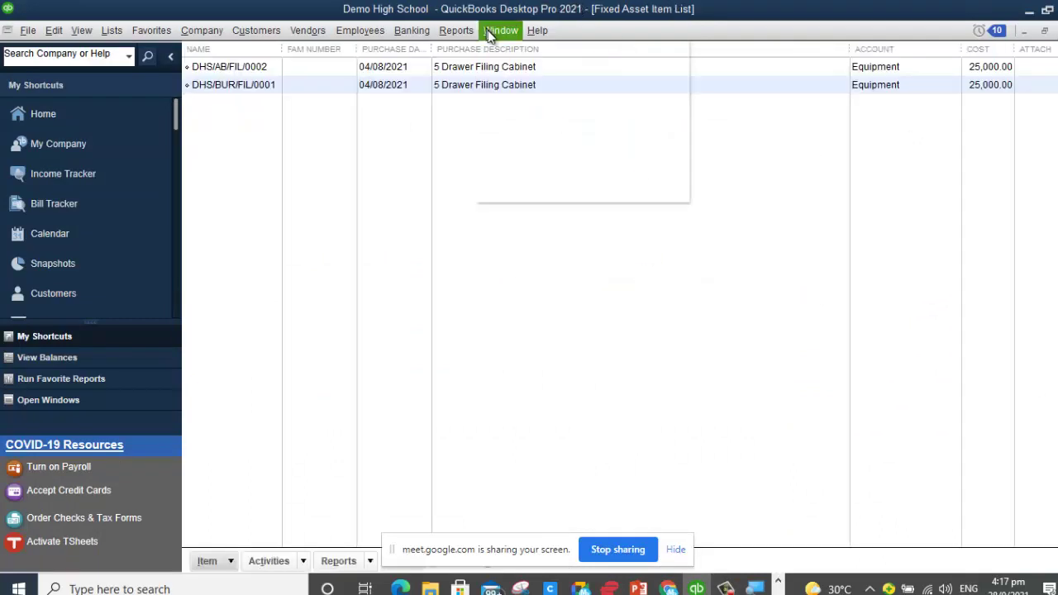
{"action": "left_click", "coordinate": [549, 174]}
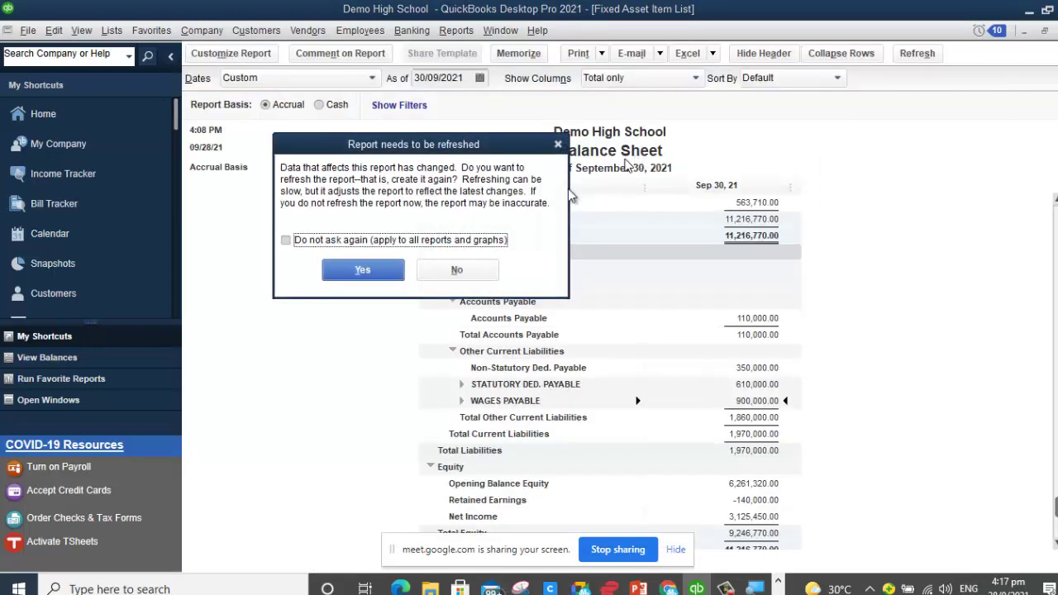
{"action": "left_click", "coordinate": [362, 271]}
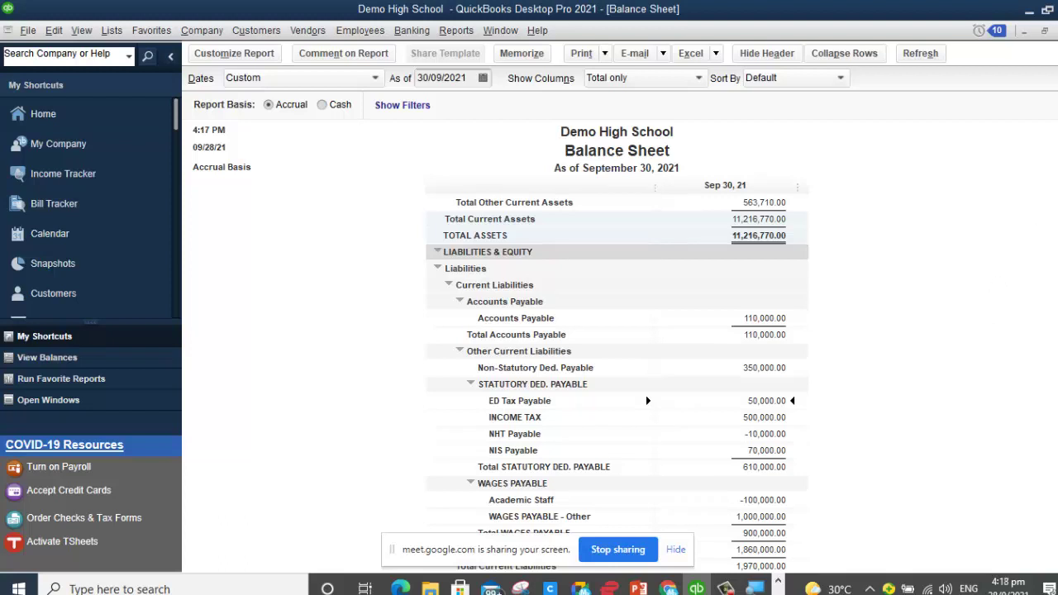
{"action": "scroll", "coordinate": [647, 400], "scroll_direction": "up", "scroll_amount": 5}
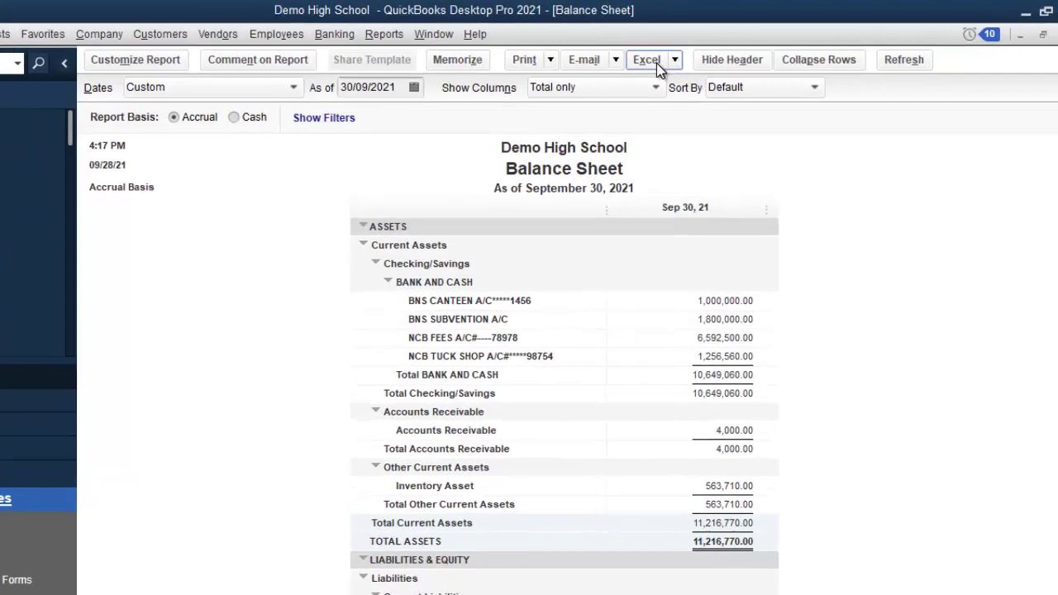
Step: Export the Balance Sheet with Excel > Create New Worksheet into a new workbook
{"action": "left_click", "coordinate": [716, 55]}
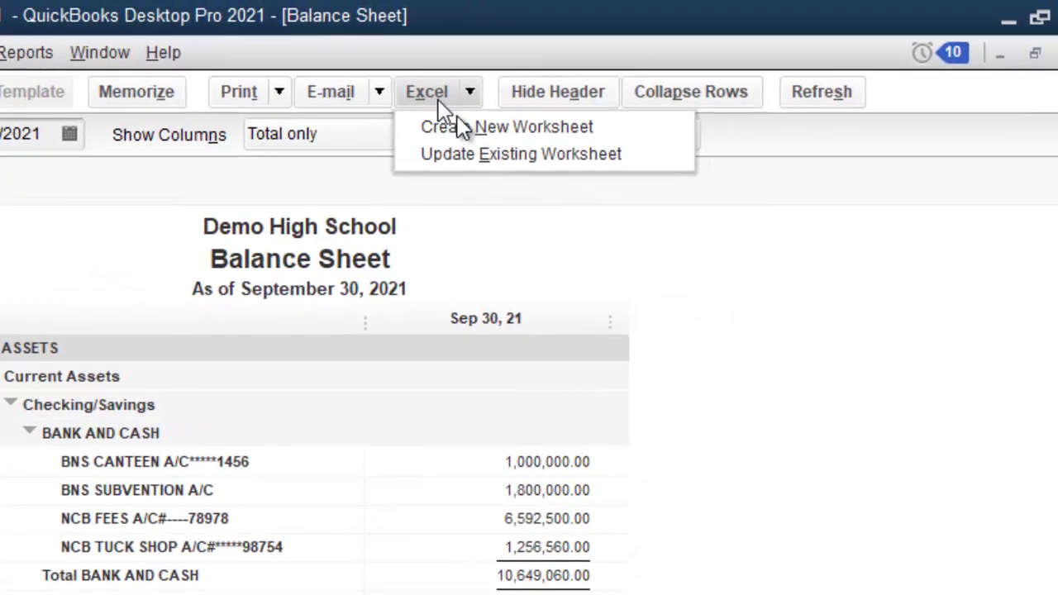
{"action": "left_click", "coordinate": [715, 78]}
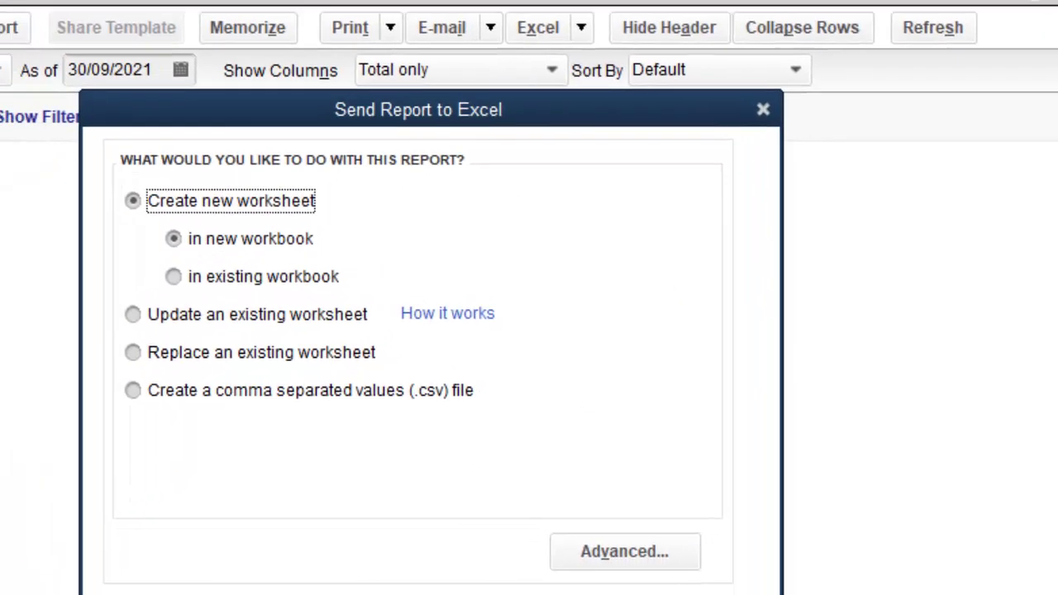
{"action": "left_click", "coordinate": [219, 594]}
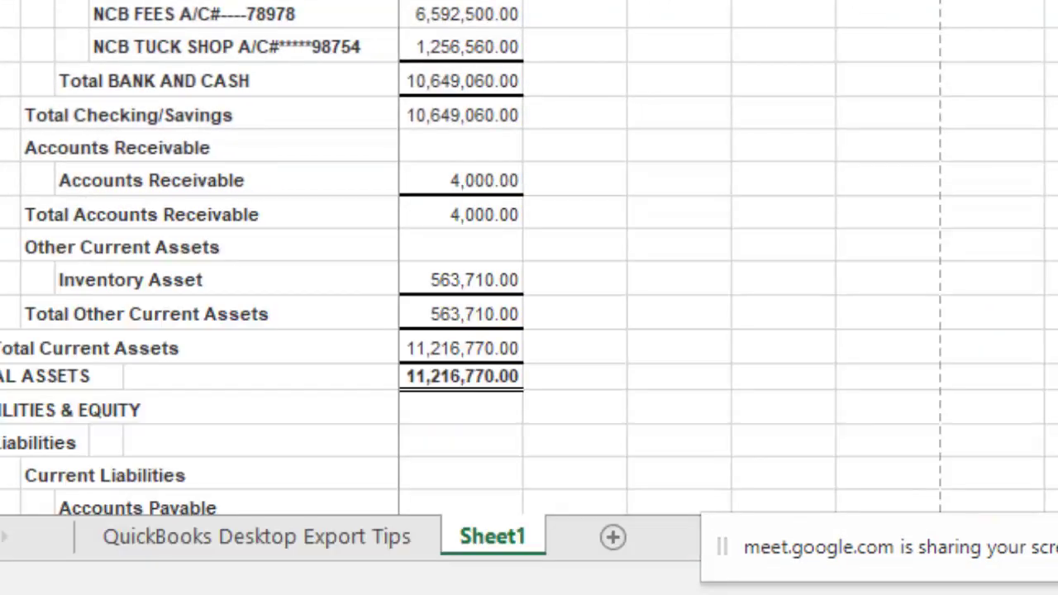
Step: Widen columns C and F so the exported account names fit
{"action": "left_click_drag", "start_coordinate": [523, 4], "coordinate": [712, 4]}
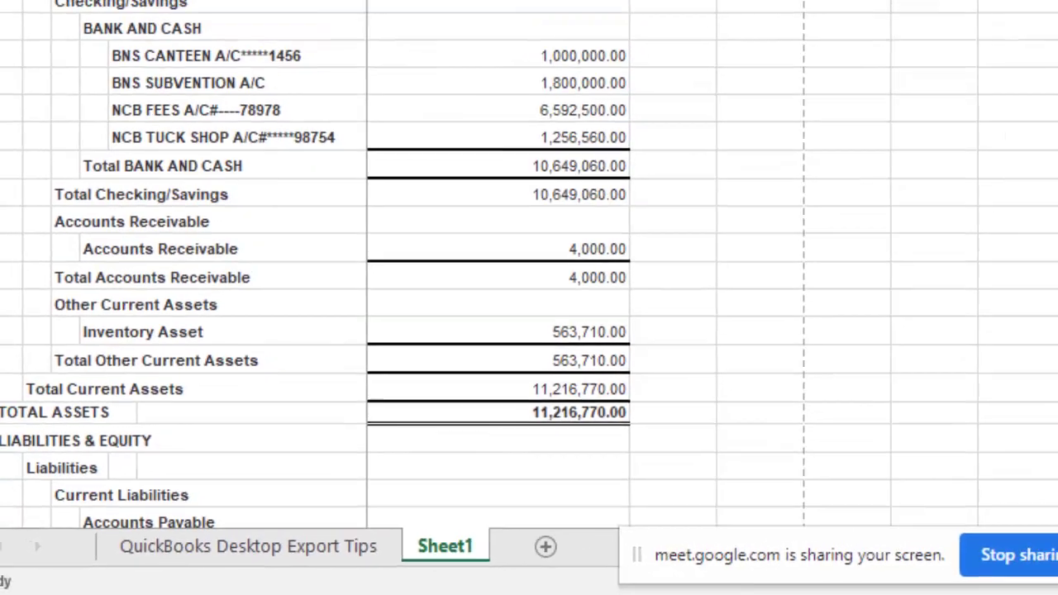
{"action": "left_click_drag", "start_coordinate": [328, 69], "coordinate": [390, 95]}
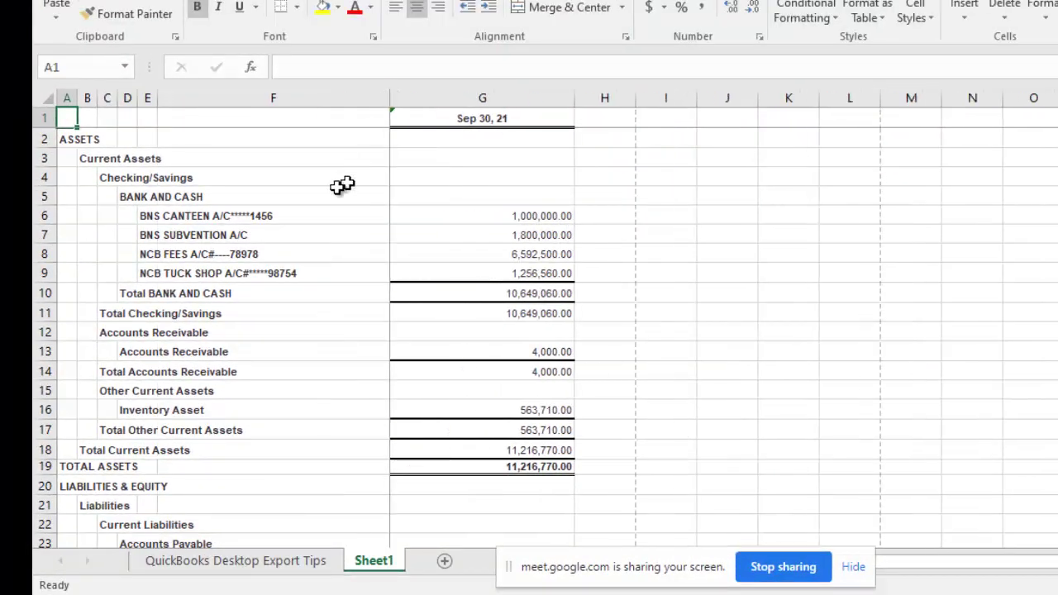
{"action": "left_click", "coordinate": [315, 189]}
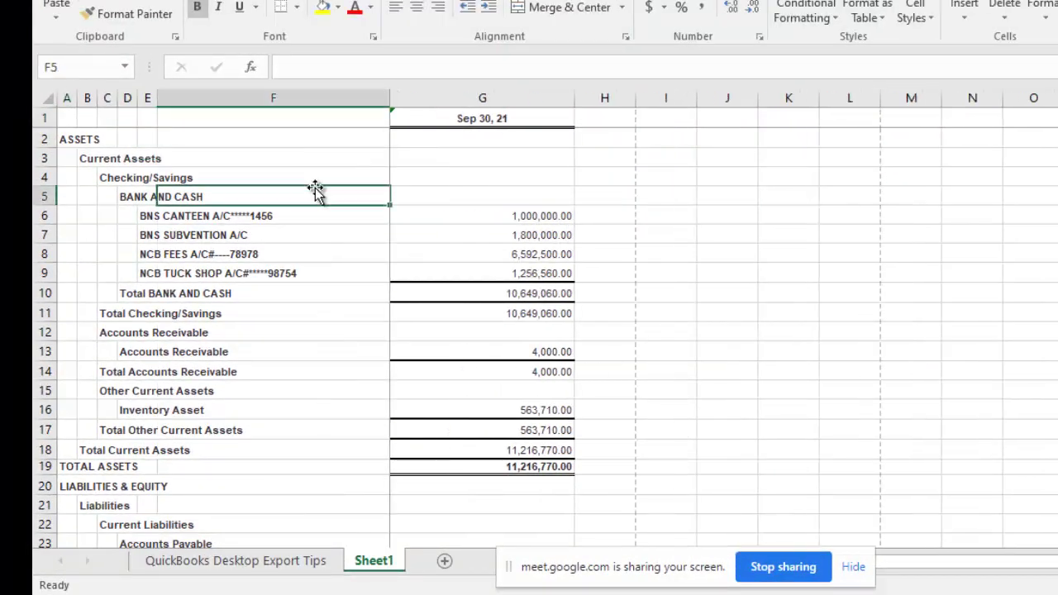
Step: Scan the exported balance sheet from top to bottom, then switch back to QuickBooks
{"action": "key", "text": "Up"}
{"action": "key", "text": "Up"}
{"action": "key", "text": "Up"}
{"action": "key", "text": "Up"}
{"action": "key", "text": "Down"}
{"action": "key", "text": "Down"}
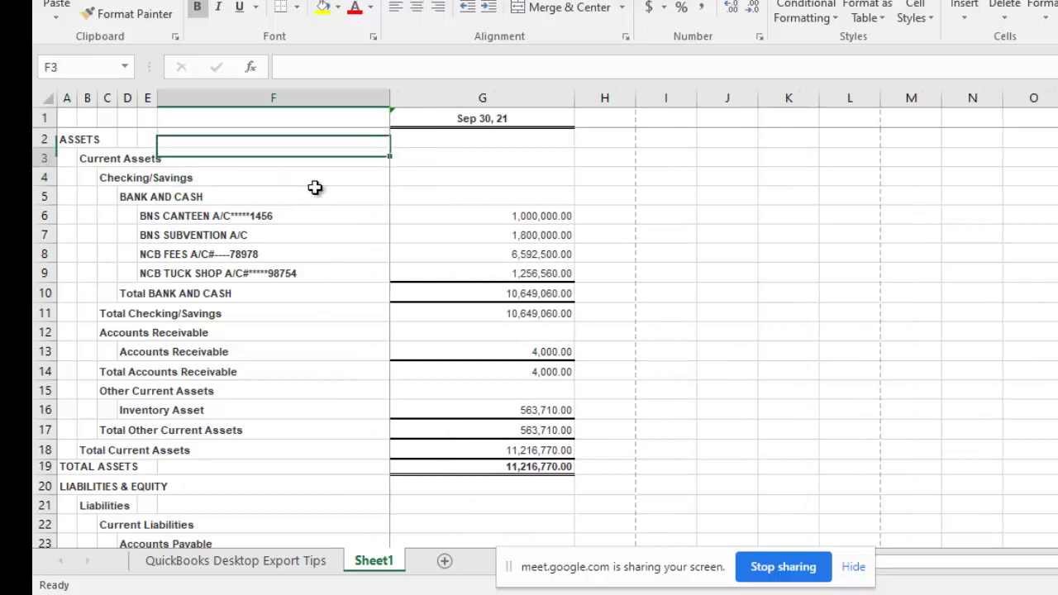
{"action": "key", "text": "Down"}
{"action": "key", "text": "Down"}
{"action": "key", "text": "Down"}
{"action": "key", "text": "Down"}
{"action": "key", "text": "Down"}
{"action": "key", "text": "Down"}
{"action": "key", "text": "Down"}
{"action": "key", "text": "Down"}
{"action": "key", "text": "Down"}
{"action": "key", "text": "Down"}
{"action": "key", "text": "Down"}
{"action": "key", "text": "Down"}
{"action": "key", "text": "Down"}
{"action": "key", "text": "Down"}
{"action": "key", "text": "Down"}
{"action": "key", "text": "Down"}
{"action": "key", "text": "Down"}
{"action": "key", "text": "Down"}
{"action": "key", "text": "Down"}
{"action": "key", "text": "Down"}
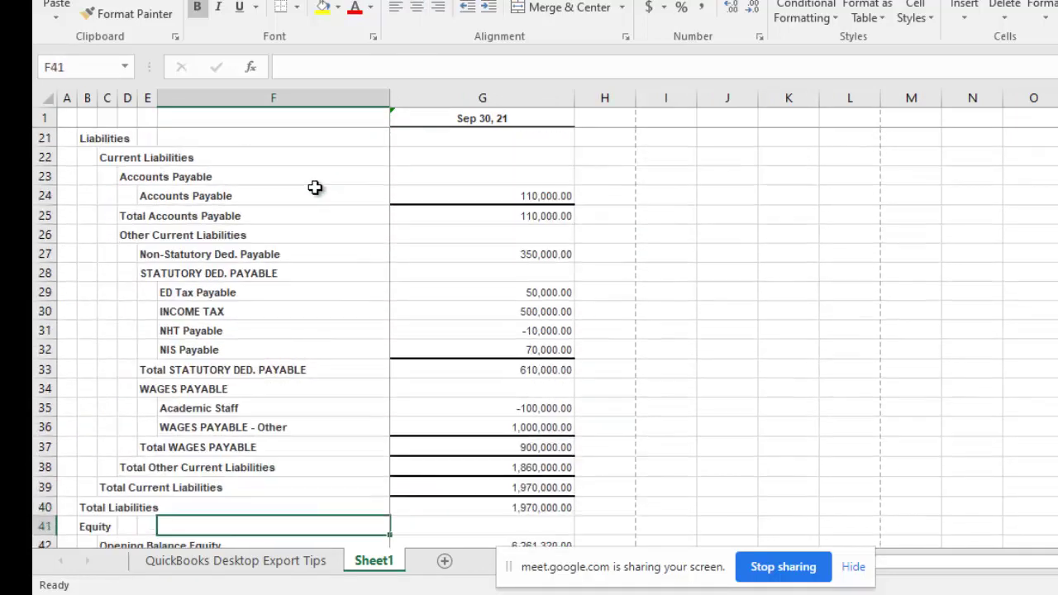
{"action": "key", "text": "Down"}
{"action": "key", "text": "Down"}
{"action": "key", "text": "Down"}
{"action": "key", "text": "Down"}
{"action": "key", "text": "Down"}
{"action": "key", "text": "Down"}
{"action": "key", "text": "Down"}
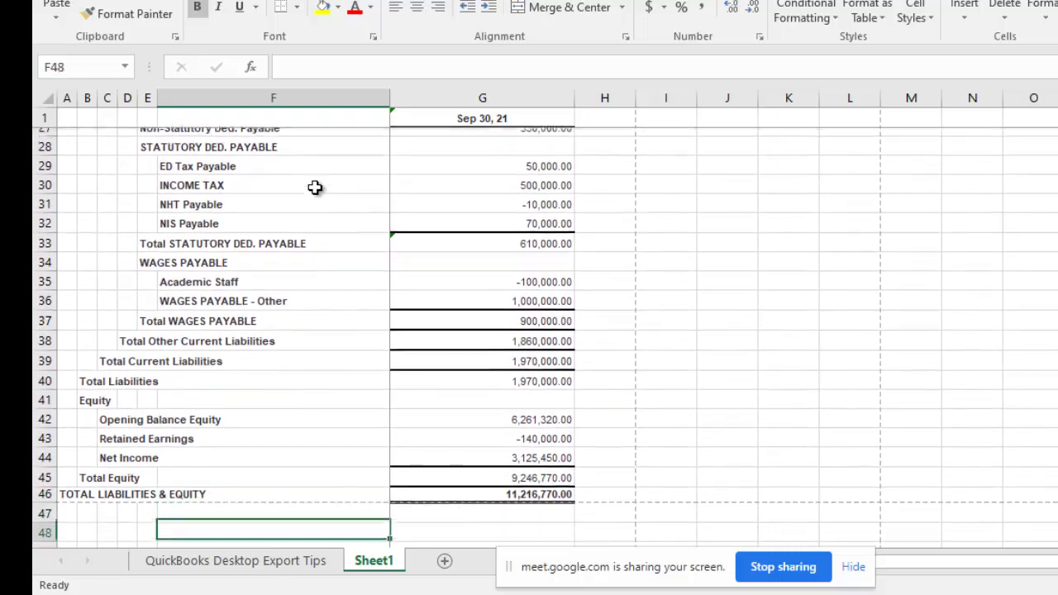
{"action": "key", "text": "Up"}
{"action": "key", "text": "Up"}
{"action": "key", "text": "Up"}
{"action": "key", "text": "Up"}
{"action": "key", "text": "Up"}
{"action": "key", "text": "Up"}
{"action": "key", "text": "Up"}
{"action": "key", "text": "Up"}
{"action": "key", "text": "Up"}
{"action": "key", "text": "Up"}
{"action": "key", "text": "Up"}
{"action": "key", "text": "Up"}
{"action": "key", "text": "Up"}
{"action": "key", "text": "Up"}
{"action": "key", "text": "Up"}
{"action": "key", "text": "Up"}
{"action": "key", "text": "Up"}
{"action": "key", "text": "Up"}
{"action": "key", "text": "Up"}
{"action": "key", "text": "Up"}
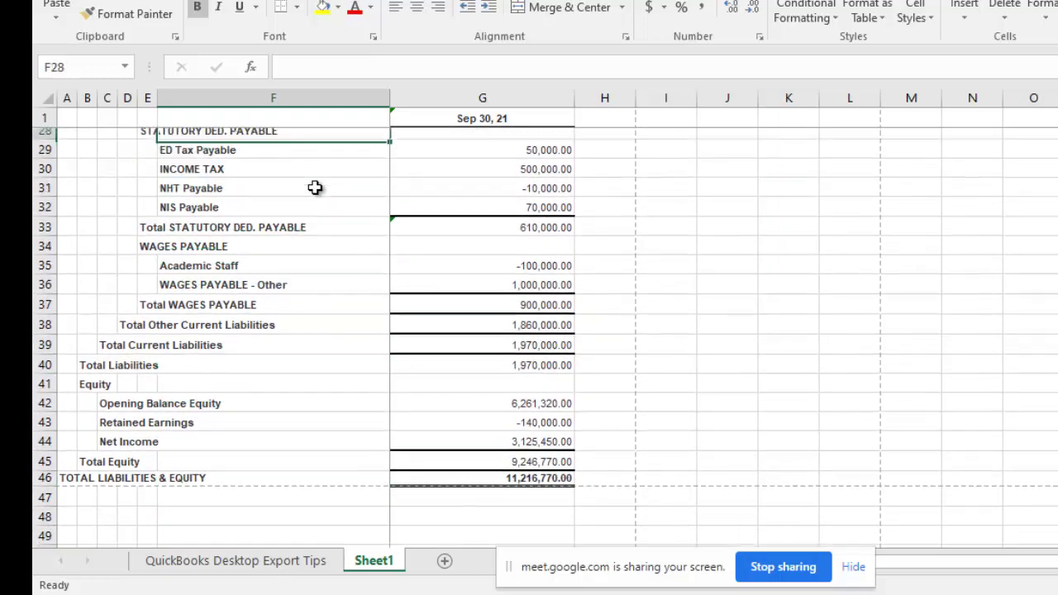
{"action": "key", "text": "Up"}
{"action": "key", "text": "Up"}
{"action": "key", "text": "Up"}
{"action": "key", "text": "Up"}
{"action": "key", "text": "Up"}
{"action": "key", "text": "Up"}
{"action": "key", "text": "Up"}
{"action": "key", "text": "Up"}
{"action": "key", "text": "Up"}
{"action": "key", "text": "Up"}
{"action": "key", "text": "Up"}
{"action": "key", "text": "Up"}
{"action": "key", "text": "Up"}
{"action": "key", "text": "Up"}
{"action": "key", "text": "Up"}
{"action": "key", "text": "Up"}
{"action": "key", "text": "Up"}
{"action": "key", "text": "Up"}
{"action": "key", "text": "Up"}
{"action": "key", "text": "Up"}
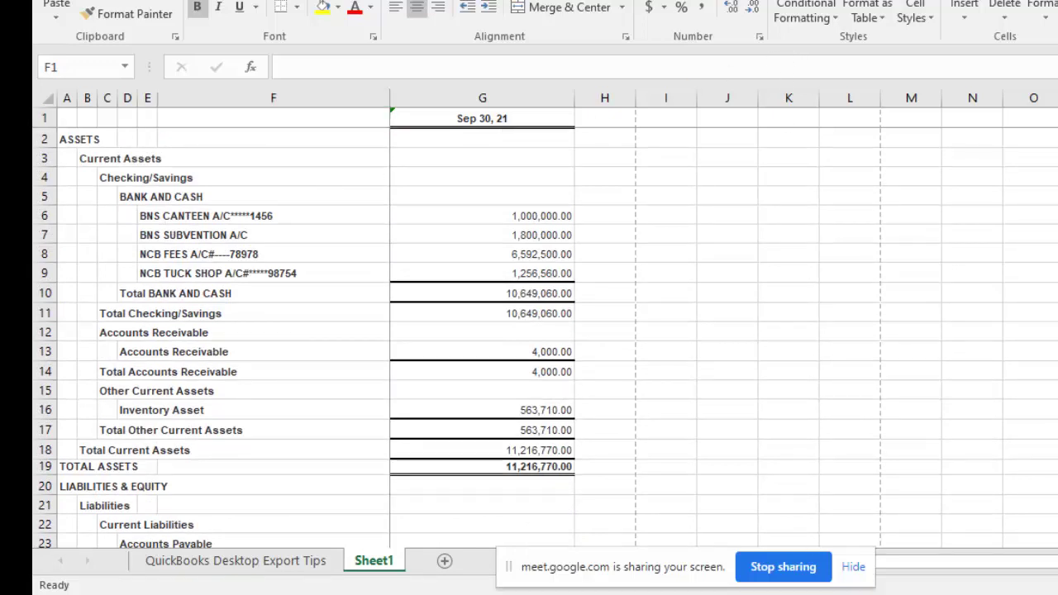
{"action": "key", "text": "alt+Tab"}
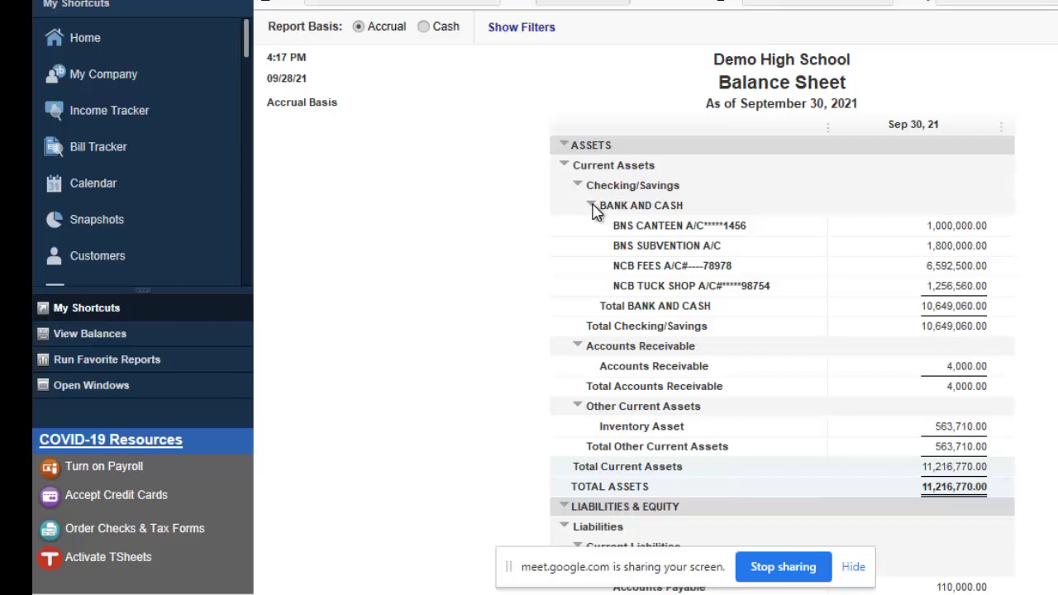
Step: Collapse BANK AND CASH and Other Current Assets into single total rows
{"action": "left_click", "coordinate": [592, 205]}
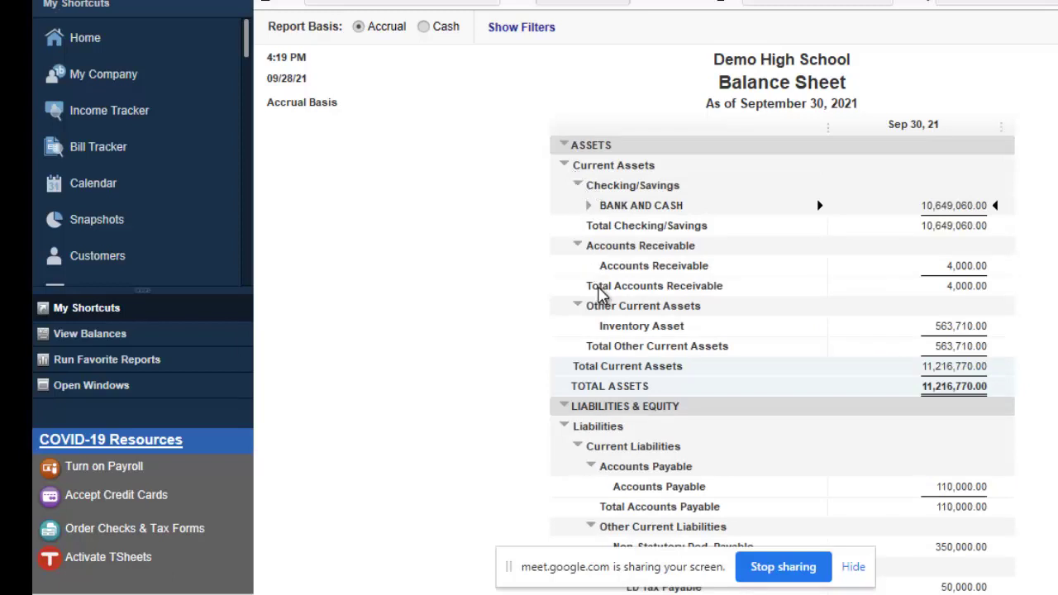
{"action": "left_click", "coordinate": [577, 306]}
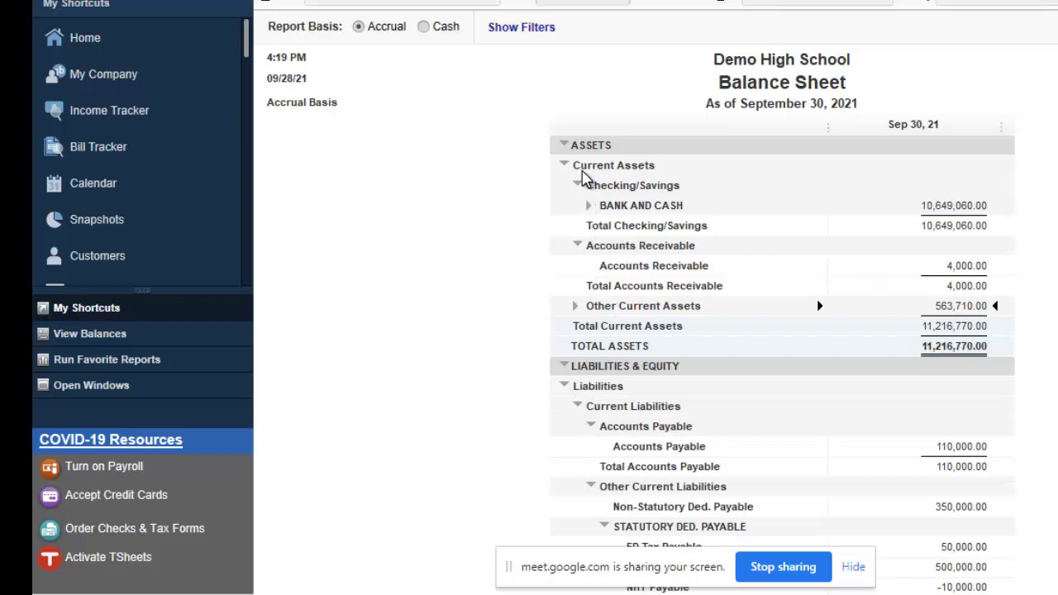
{"action": "left_click", "coordinate": [590, 206]}
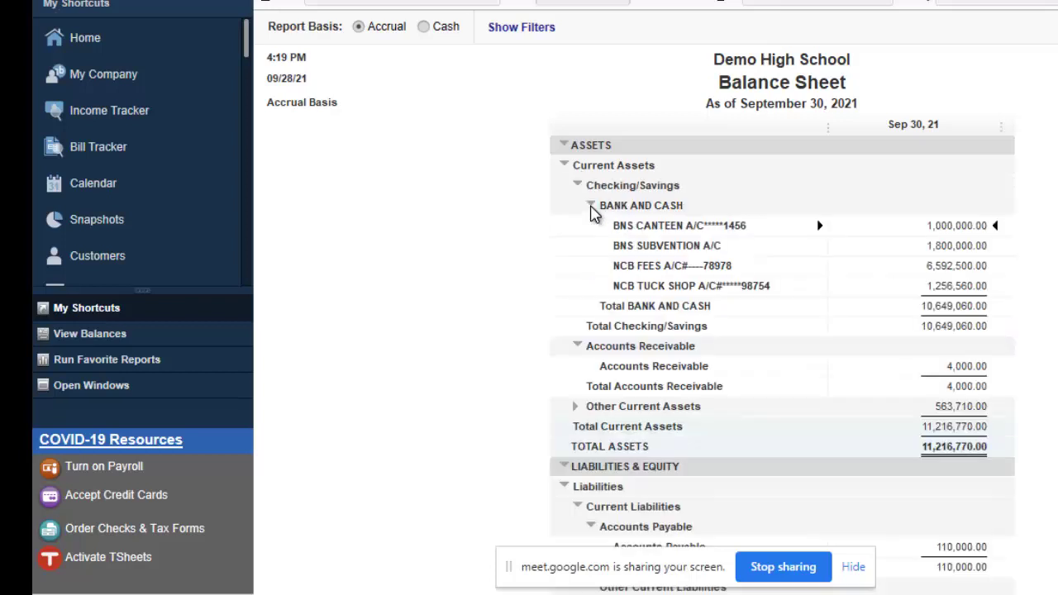
{"action": "left_click", "coordinate": [590, 206]}
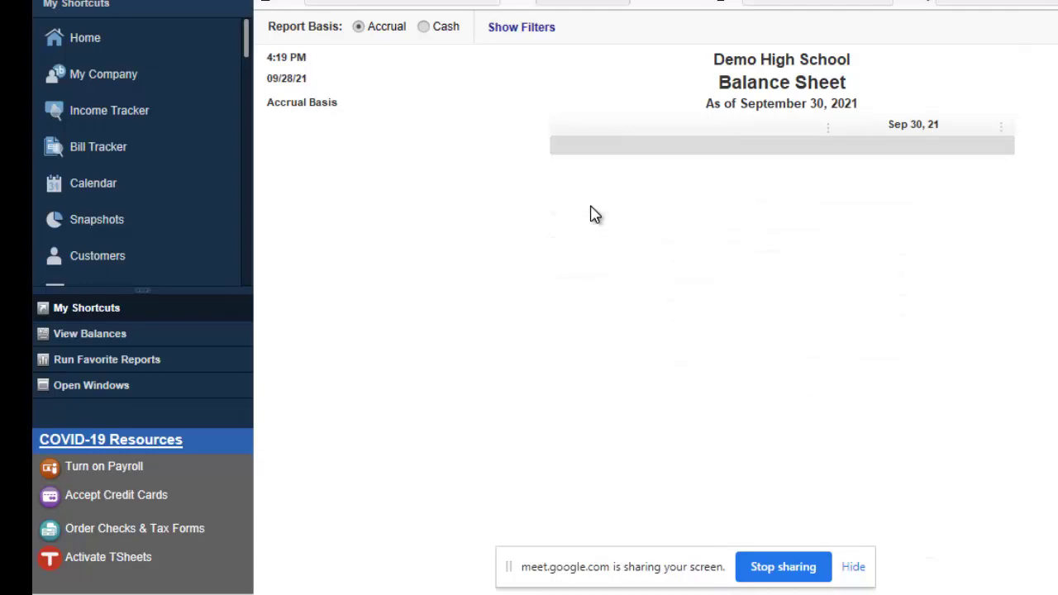
{"action": "left_click", "coordinate": [590, 205]}
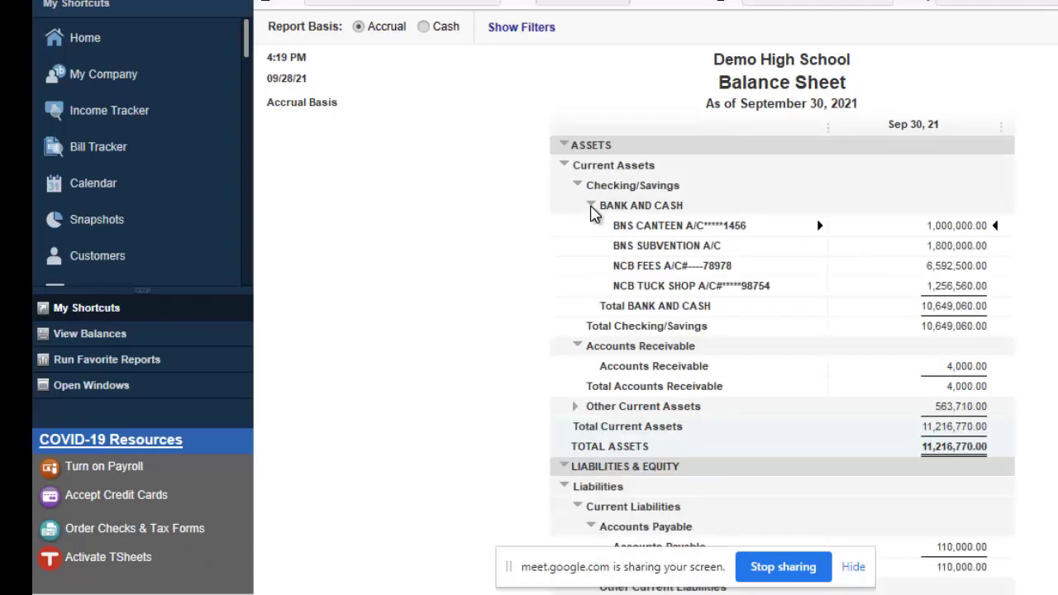
{"action": "left_click", "coordinate": [590, 206]}
{"action": "left_click", "coordinate": [591, 206]}
{"action": "left_click", "coordinate": [591, 206]}
{"action": "left_click", "coordinate": [590, 206]}
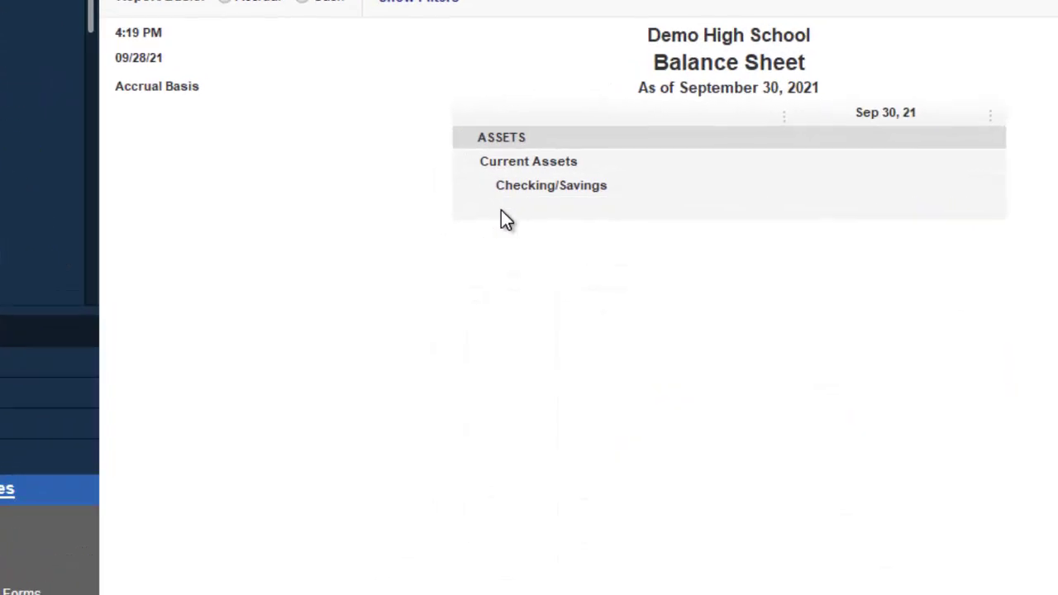
{"action": "left_click", "coordinate": [590, 206]}
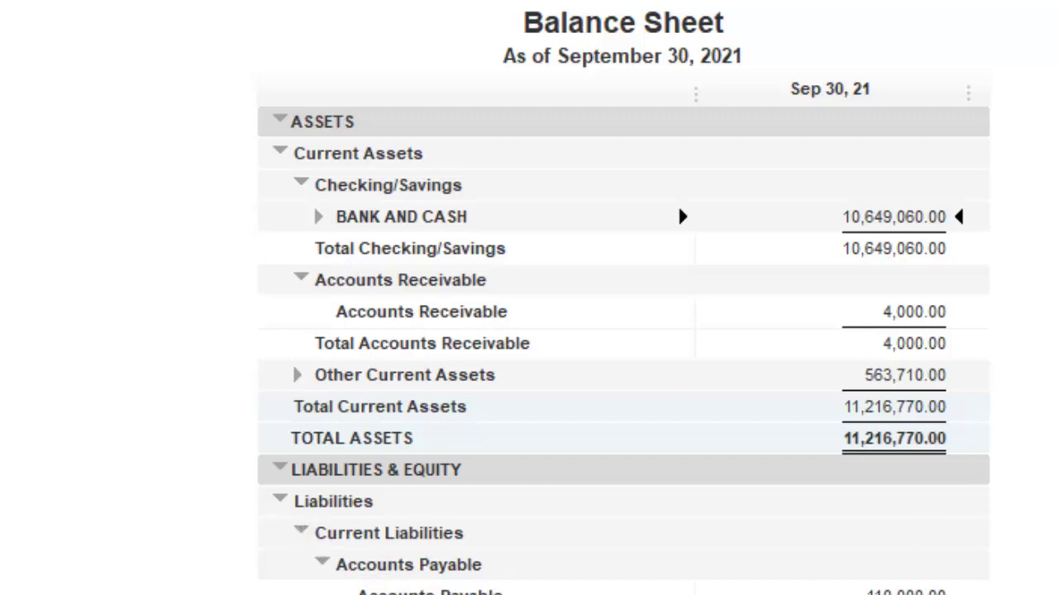
Step: Collapse STATUTORY DED. PAYABLE, WAGES PAYABLE, Current Liabilities and Accounts Receivable to totals
{"action": "scroll", "coordinate": [624, 351], "scroll_direction": "down", "scroll_amount": 5}
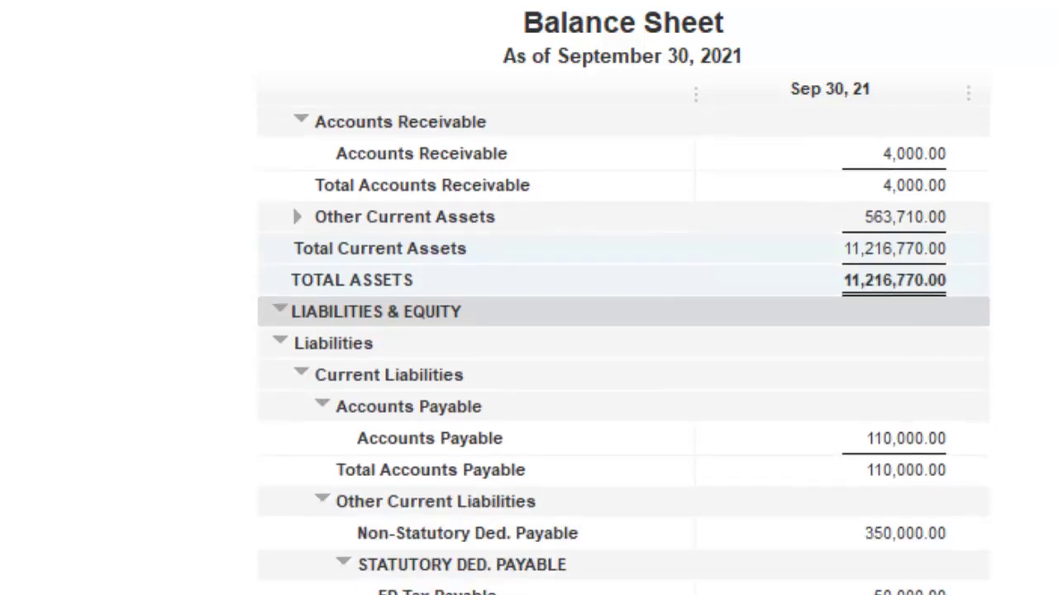
{"action": "scroll", "coordinate": [624, 350], "scroll_direction": "down", "scroll_amount": 2}
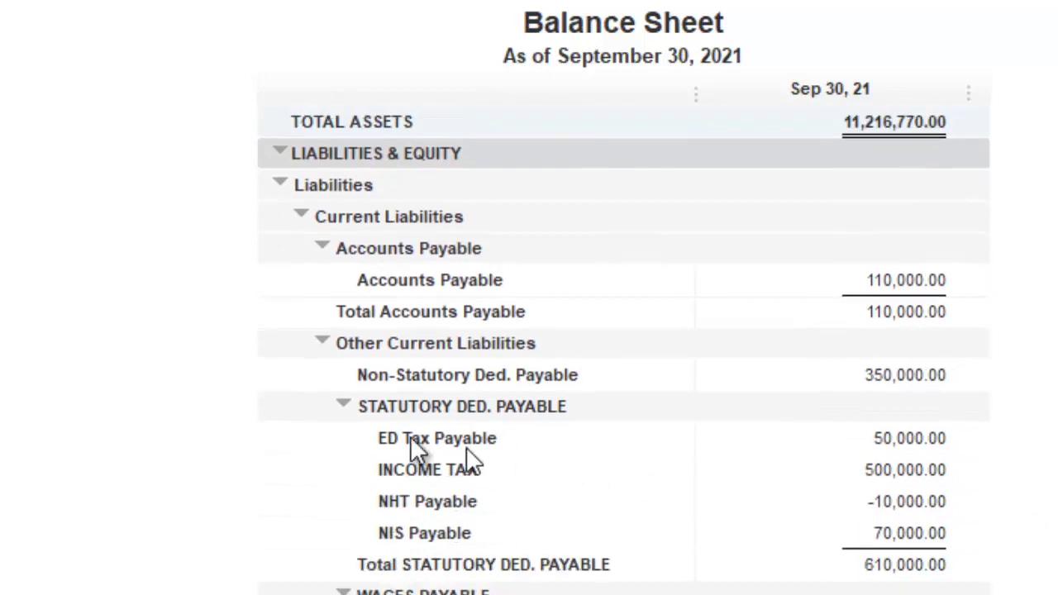
{"action": "left_click", "coordinate": [343, 406]}
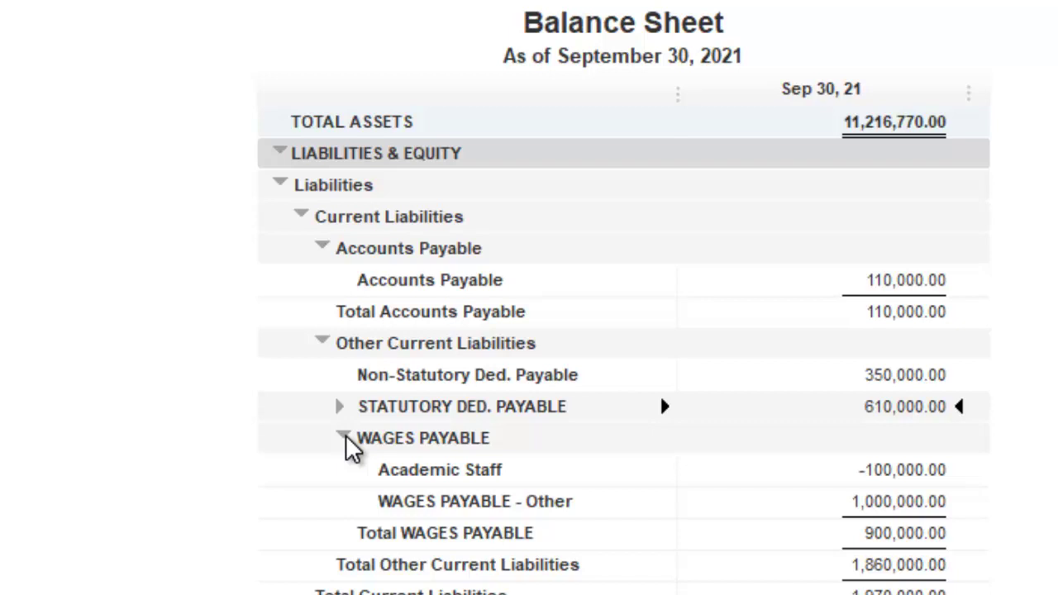
{"action": "left_click", "coordinate": [344, 438]}
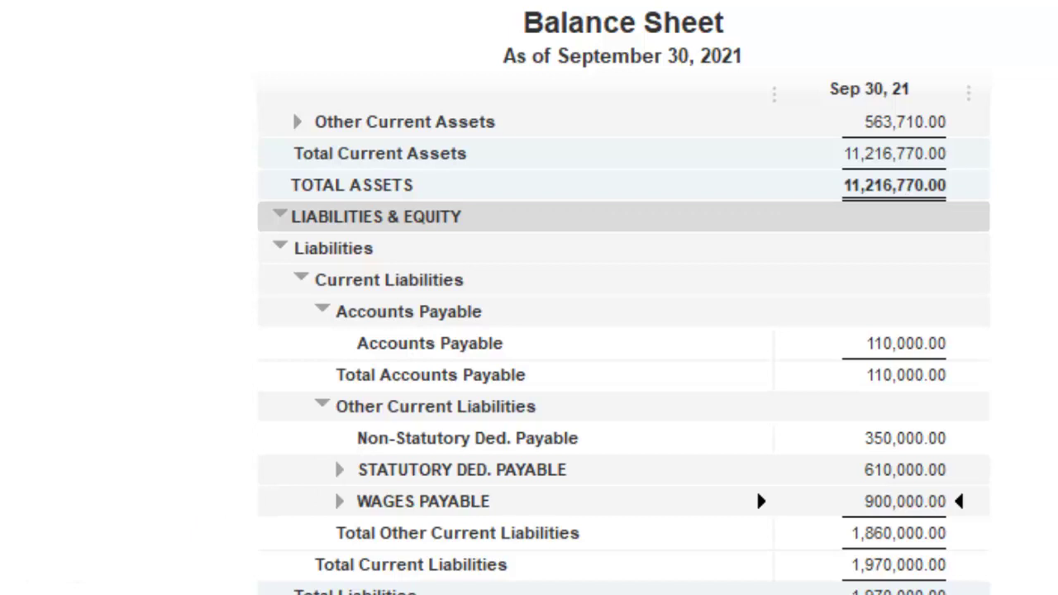
{"action": "scroll", "coordinate": [472, 496], "scroll_direction": "up", "scroll_amount": 2}
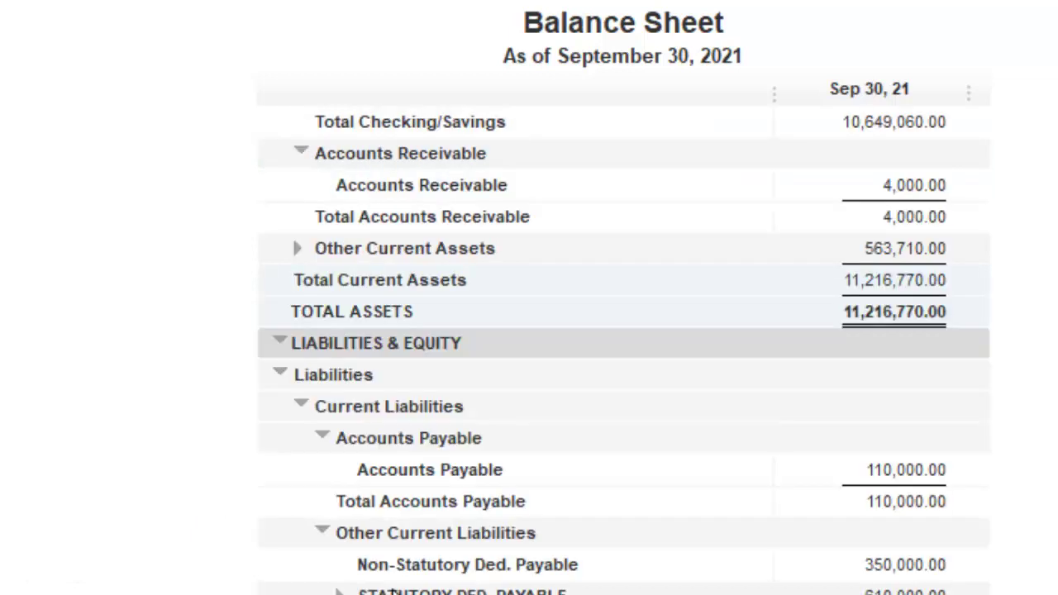
{"action": "left_click", "coordinate": [302, 405]}
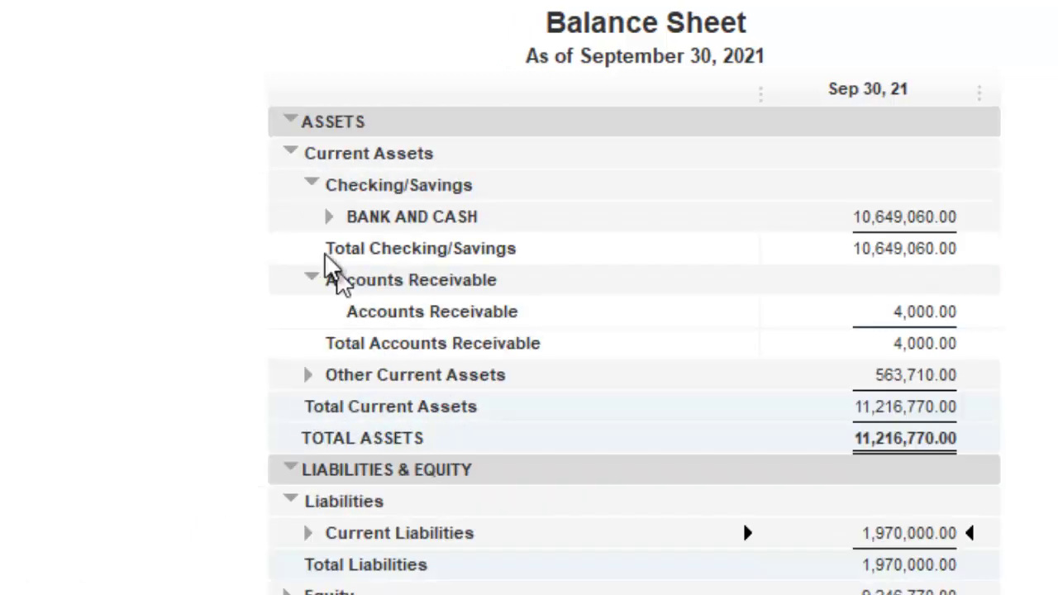
{"action": "left_click", "coordinate": [311, 279]}
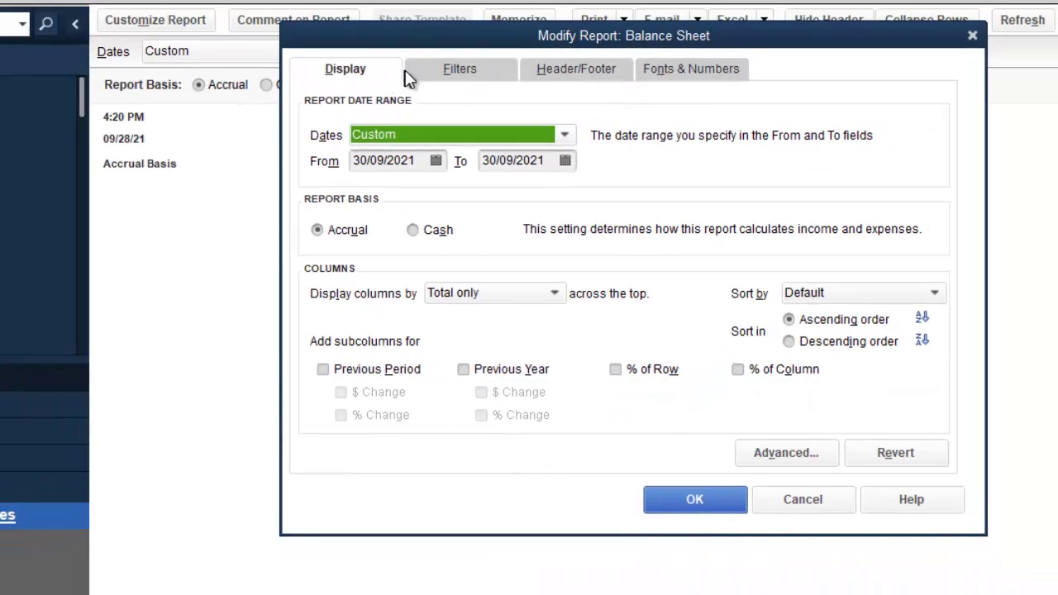
Step: Replace the Header/Footer report title with 'Statement of Financial Position' and apply it
{"action": "left_click", "coordinate": [480, 80]}
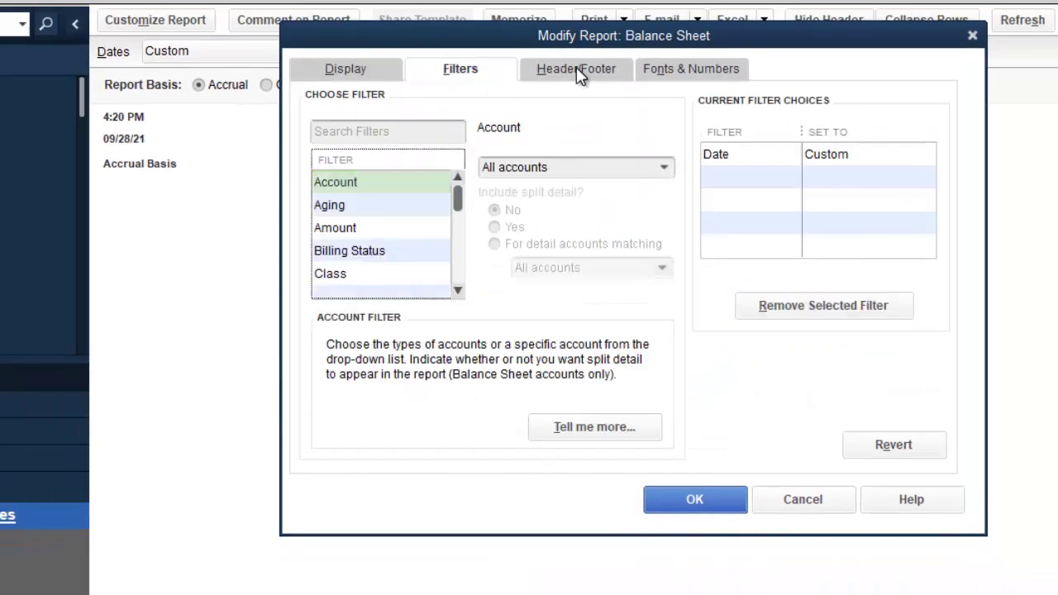
{"action": "left_click", "coordinate": [579, 76]}
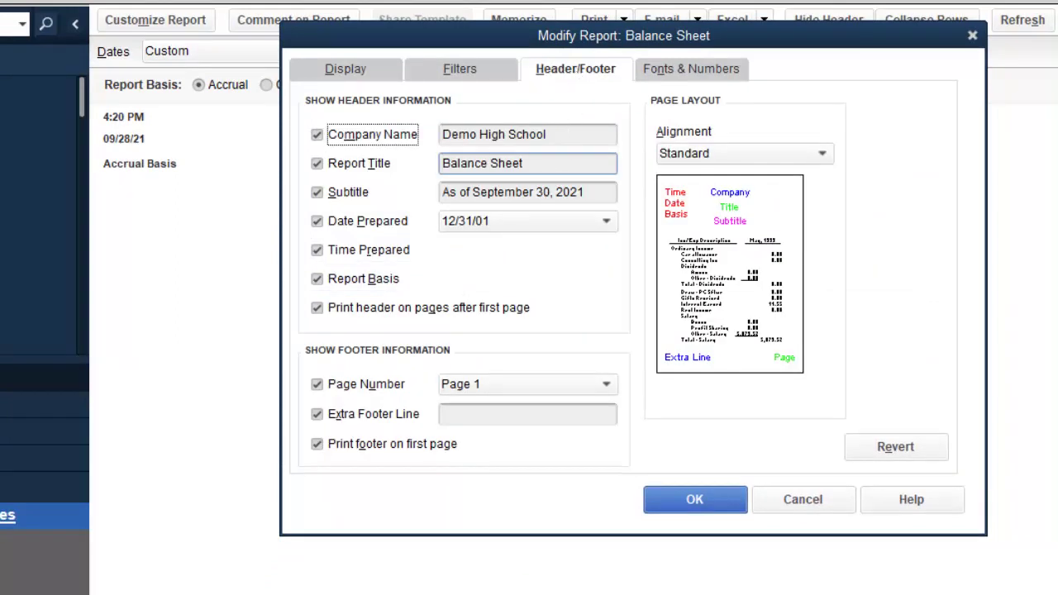
{"action": "left_click_drag", "start_coordinate": [533, 169], "coordinate": [372, 170]}
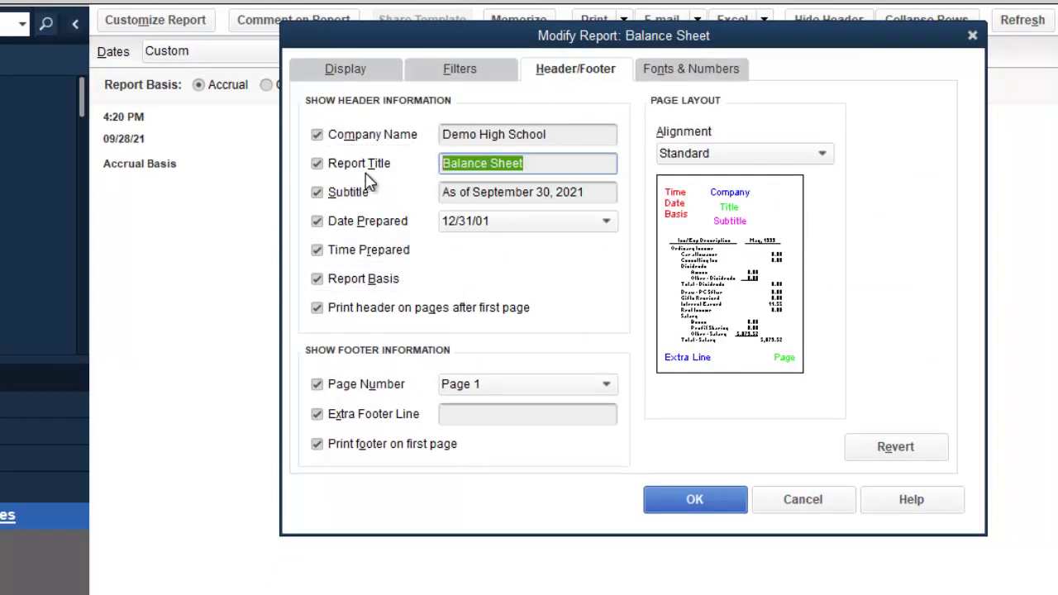
{"action": "type", "text": "Statement of Financi"}
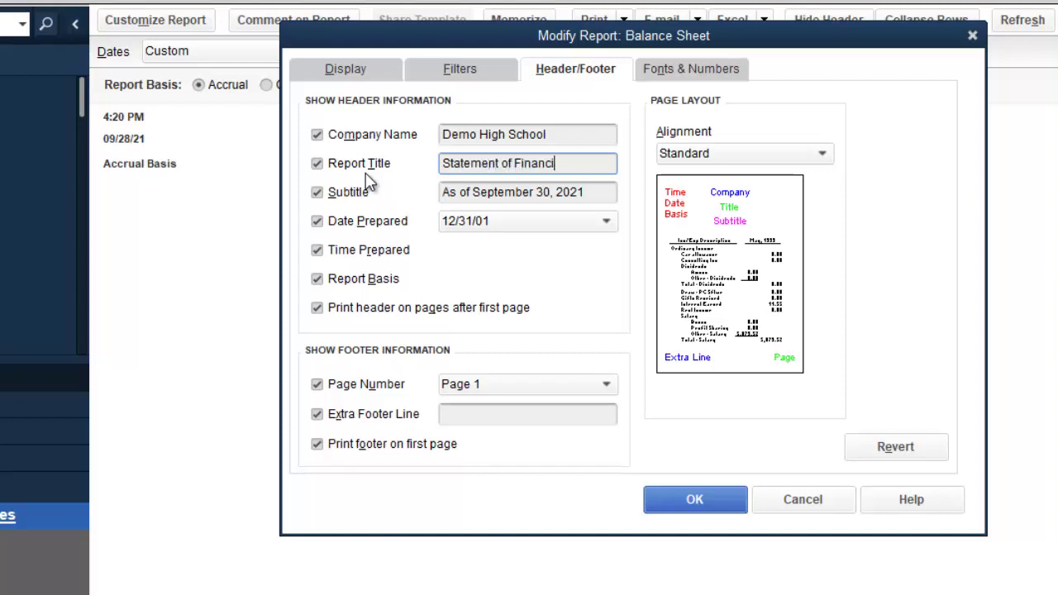
{"action": "type", "text": "al Position"}
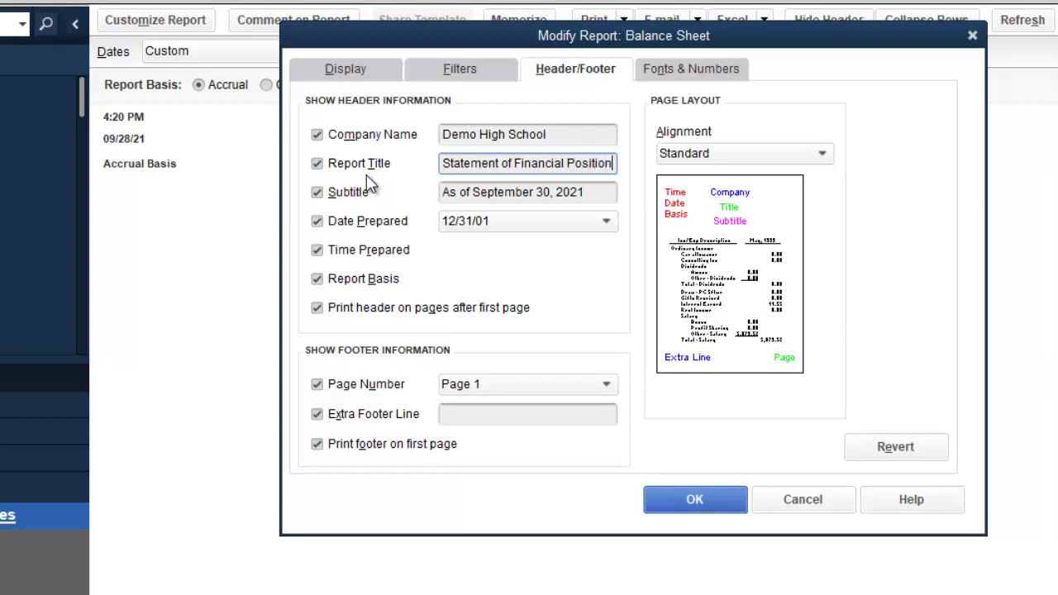
{"action": "left_click", "coordinate": [699, 497]}
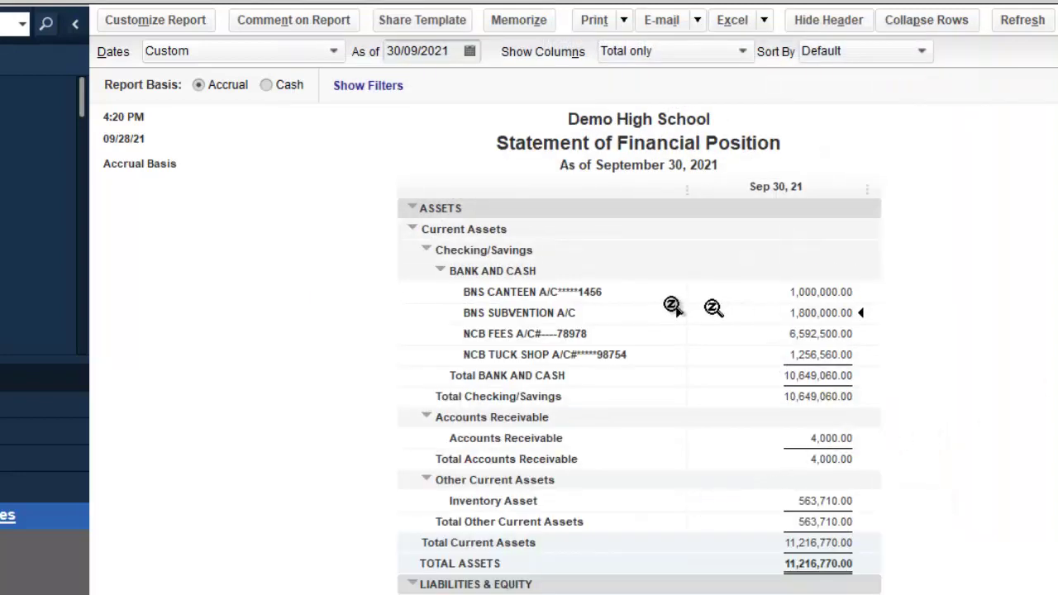
Step: Collapse BANK AND CASH, Accounts Receivable, Liabilities, Equity and Other Current Assets to totals
{"action": "left_click", "coordinate": [439, 270]}
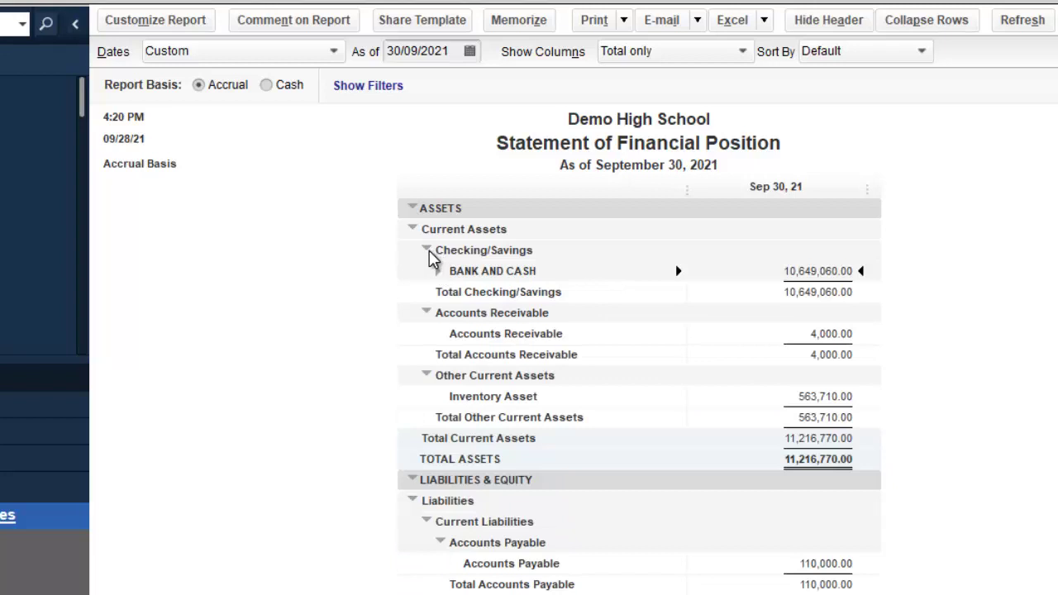
{"action": "left_click", "coordinate": [427, 313]}
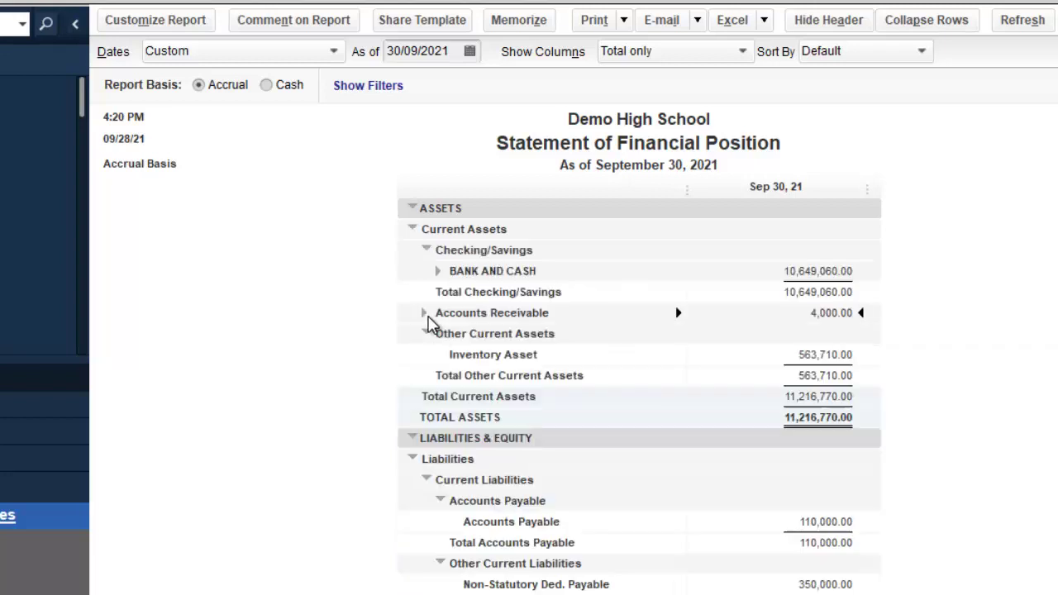
{"action": "left_click", "coordinate": [412, 459]}
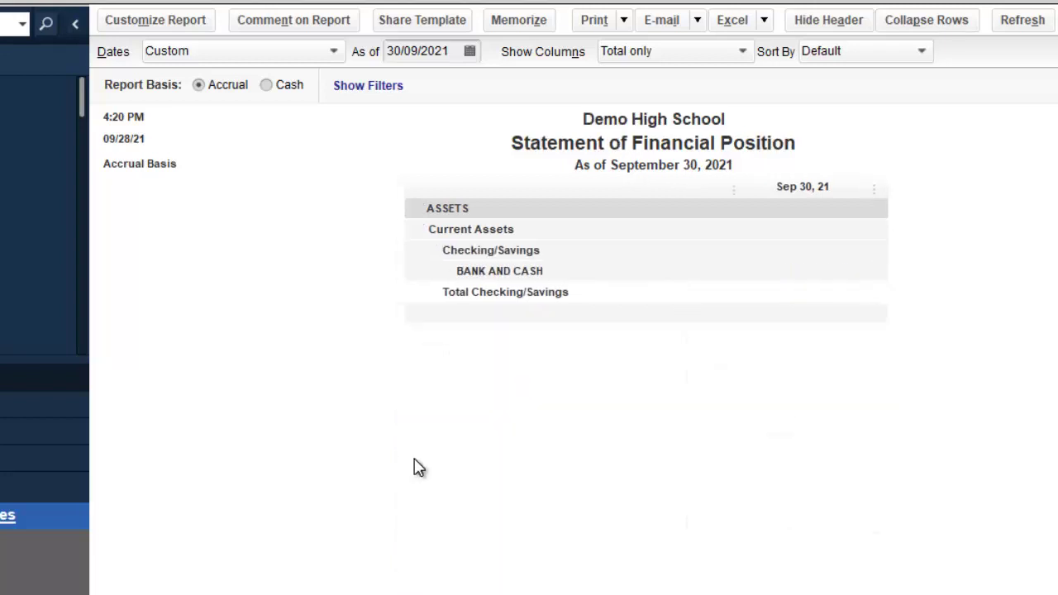
{"action": "left_click", "coordinate": [418, 481]}
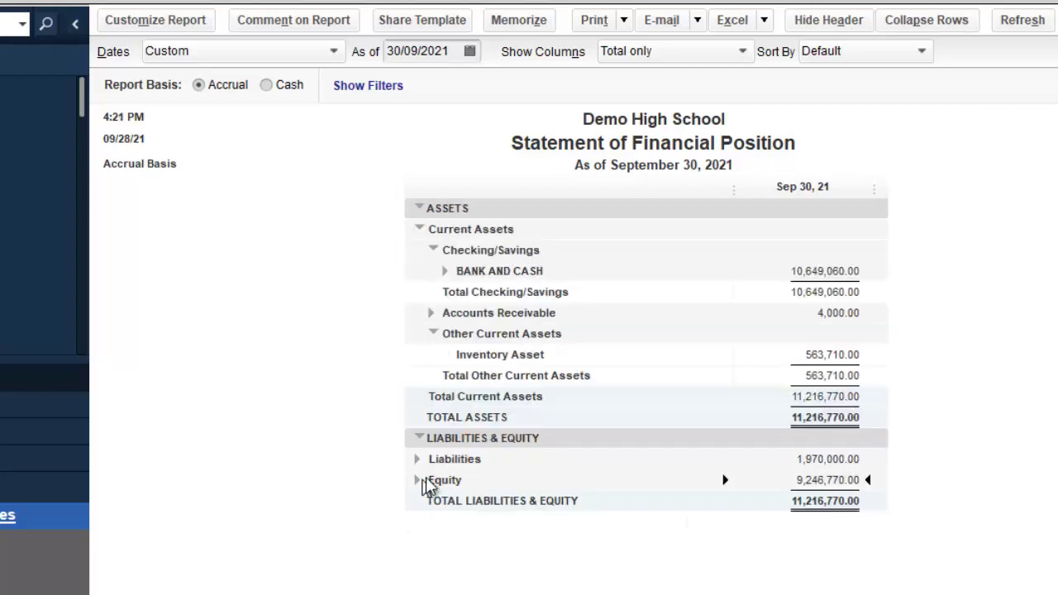
{"action": "left_click", "coordinate": [432, 334]}
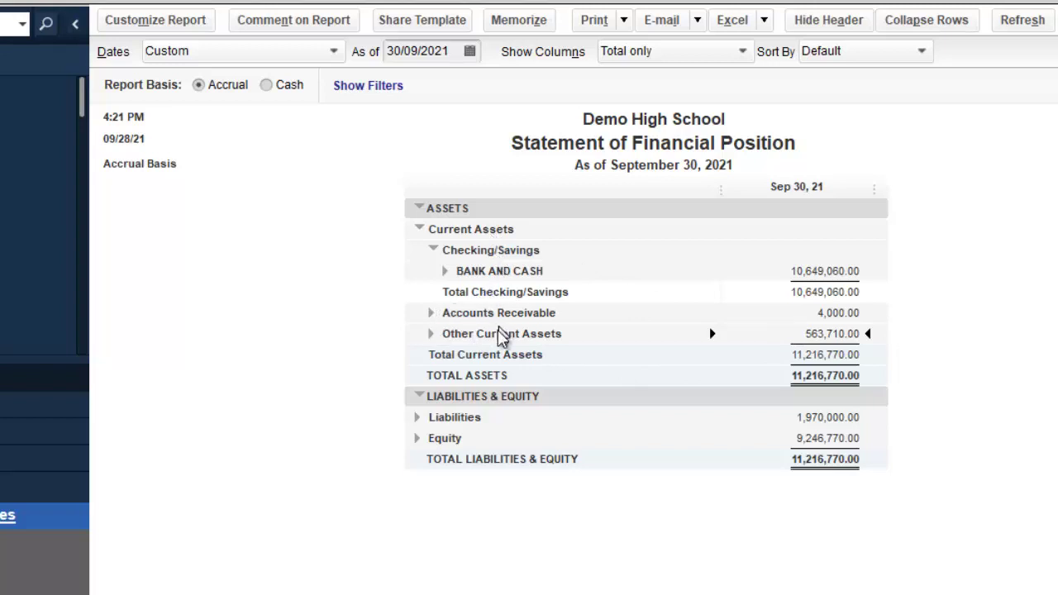
Step: Expand BANK AND CASH and Liabilities, then collapse Current Liabilities to one total line
{"action": "left_click", "coordinate": [447, 272]}
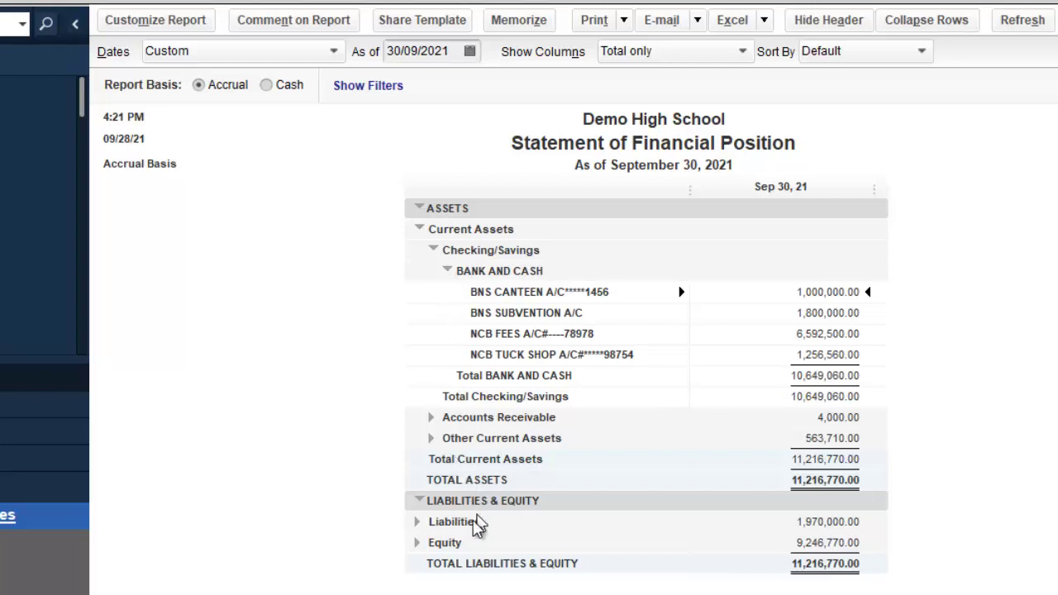
{"action": "left_click", "coordinate": [416, 522]}
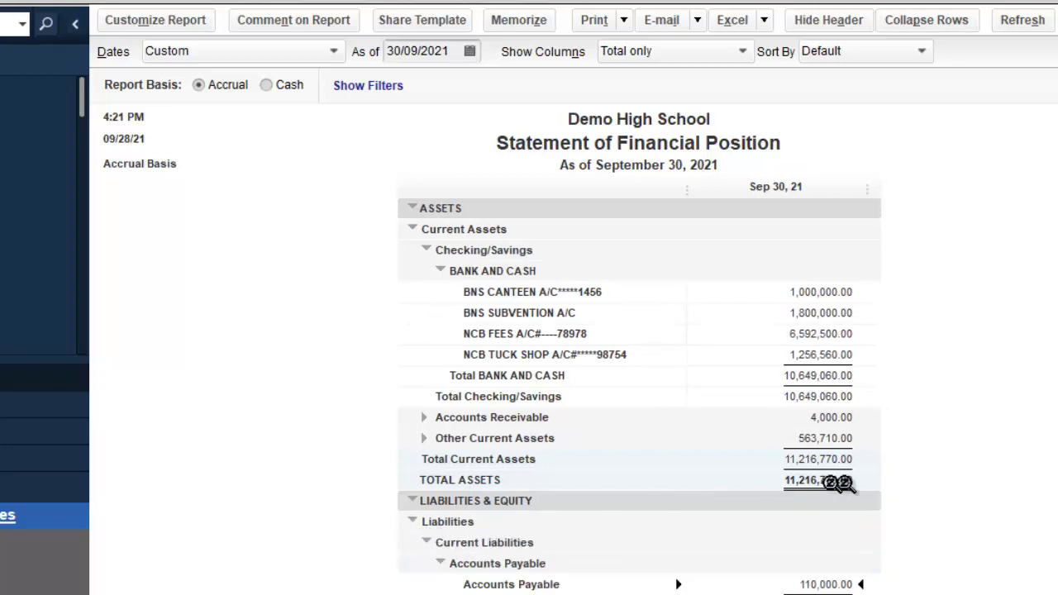
{"action": "scroll", "coordinate": [640, 397], "scroll_direction": "down", "scroll_amount": 2}
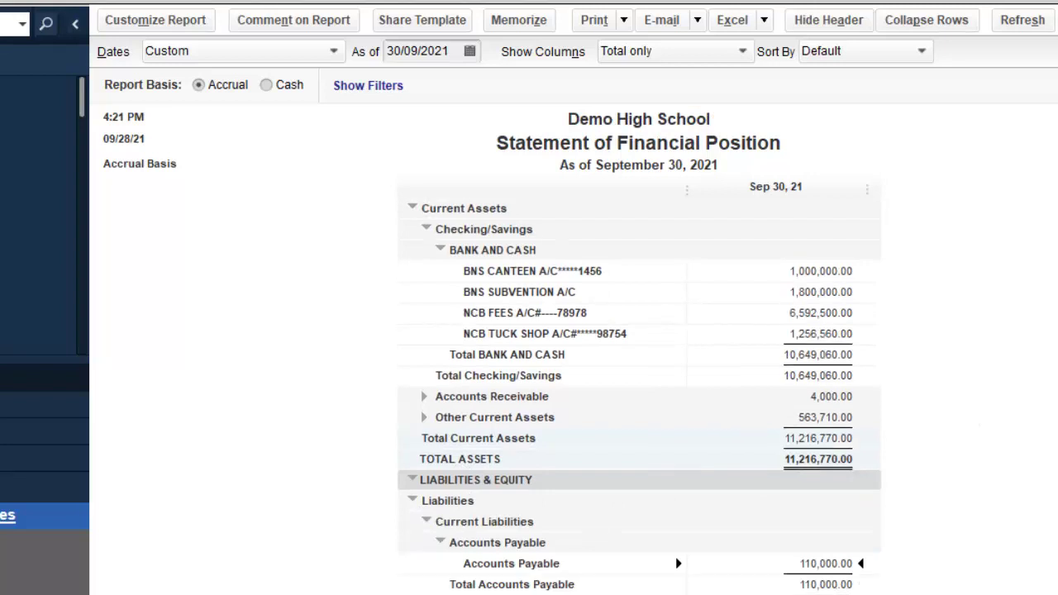
{"action": "scroll", "coordinate": [639, 394], "scroll_direction": "down", "scroll_amount": 5}
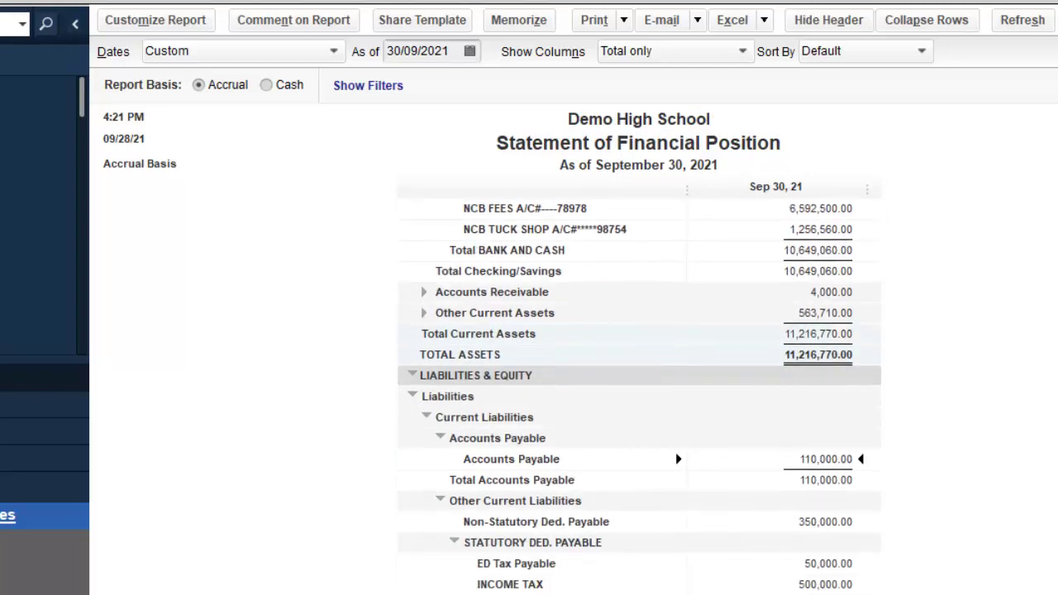
{"action": "scroll", "coordinate": [639, 397], "scroll_direction": "down", "scroll_amount": 1}
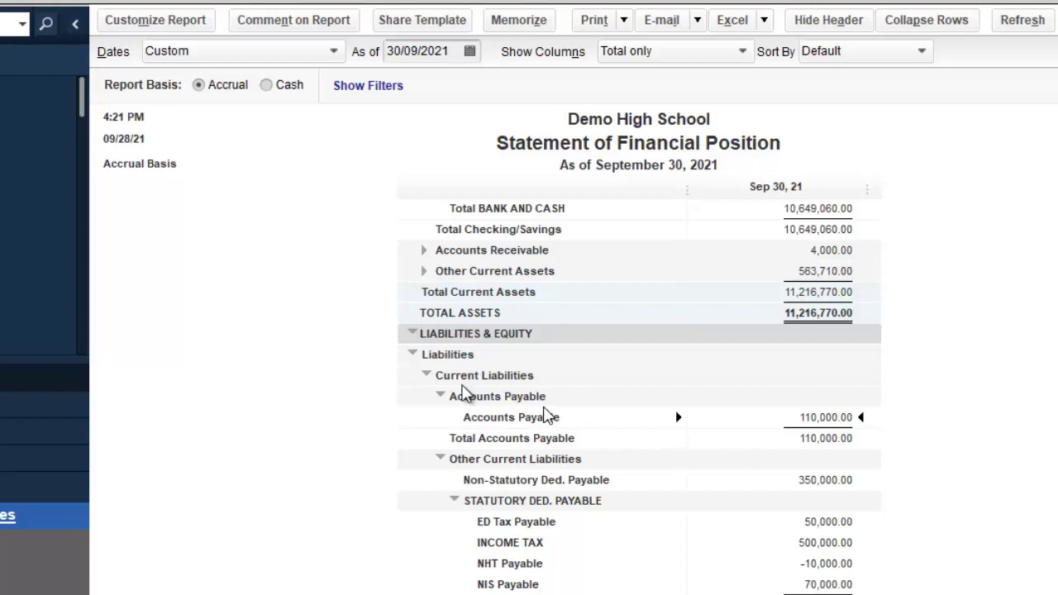
{"action": "left_click", "coordinate": [426, 376]}
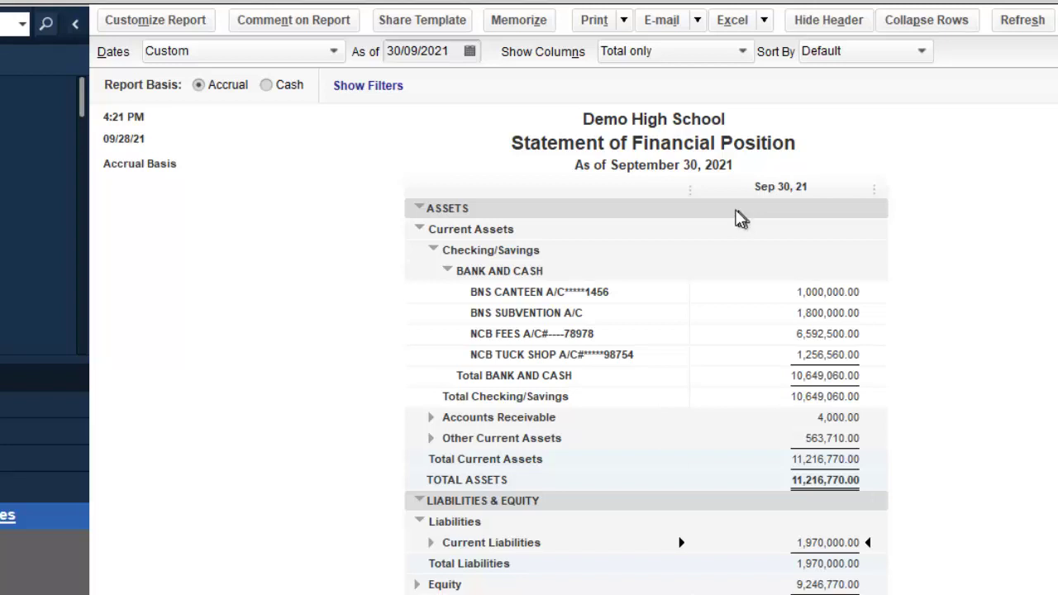
Step: Turn on Without Cents in the report's Fonts & Numbers settings and apply it
{"action": "left_click", "coordinate": [184, 29]}
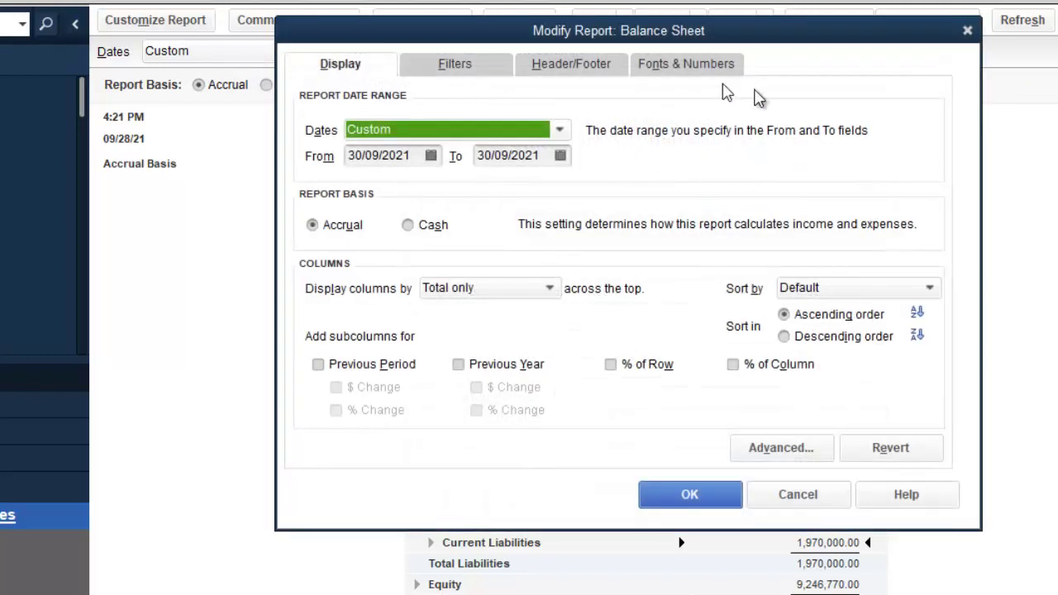
{"action": "left_click", "coordinate": [480, 71]}
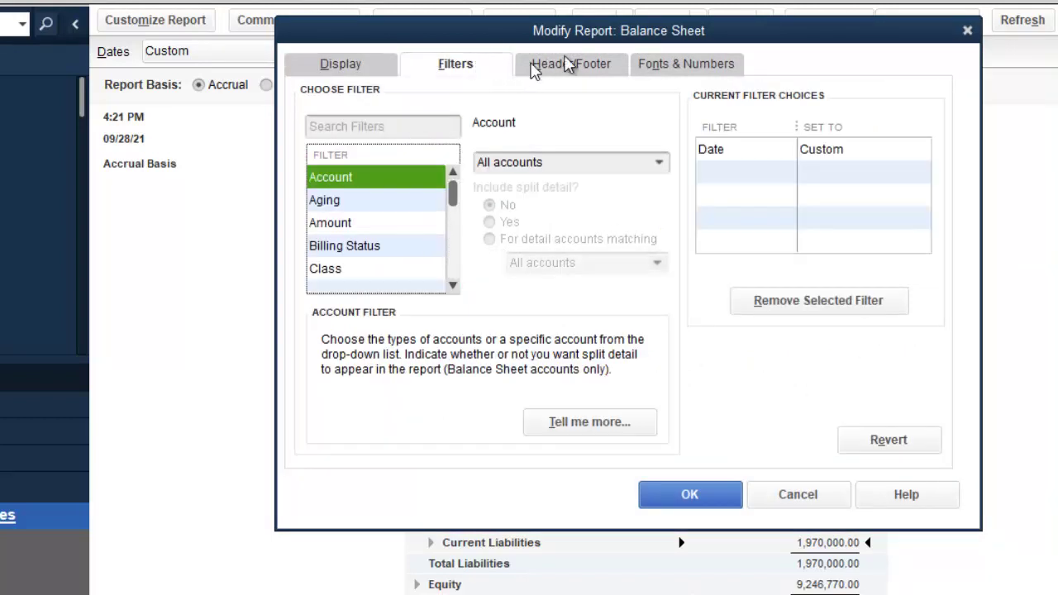
{"action": "left_click", "coordinate": [598, 68]}
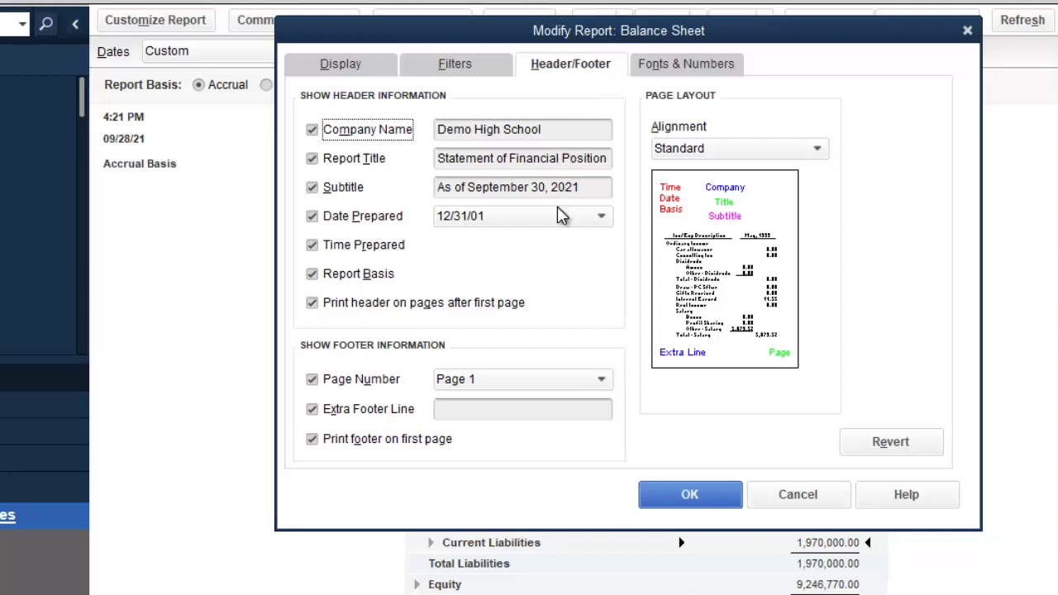
{"action": "left_click", "coordinate": [693, 66]}
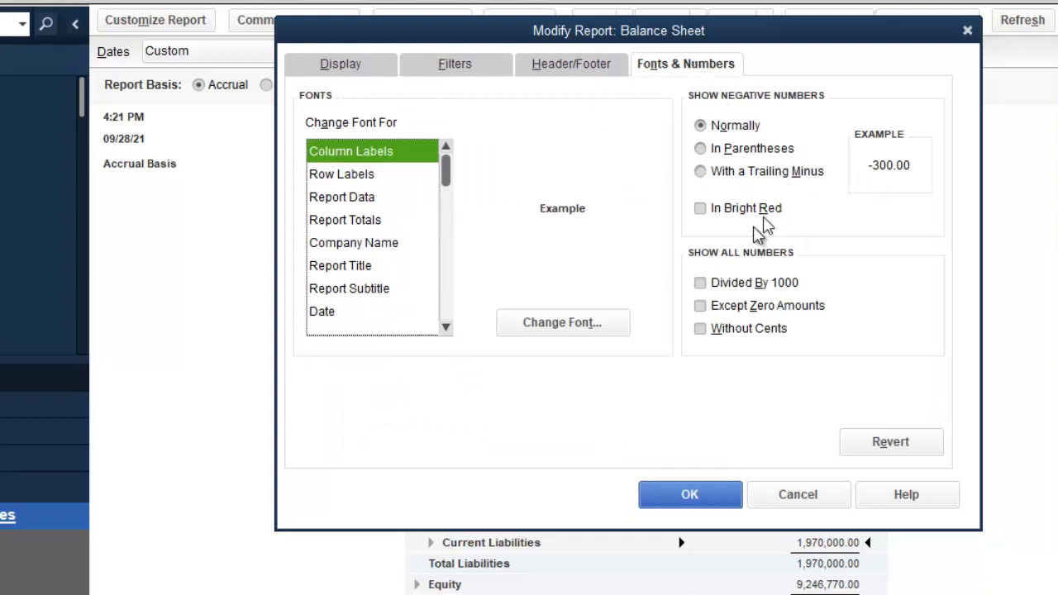
{"action": "left_click", "coordinate": [705, 332]}
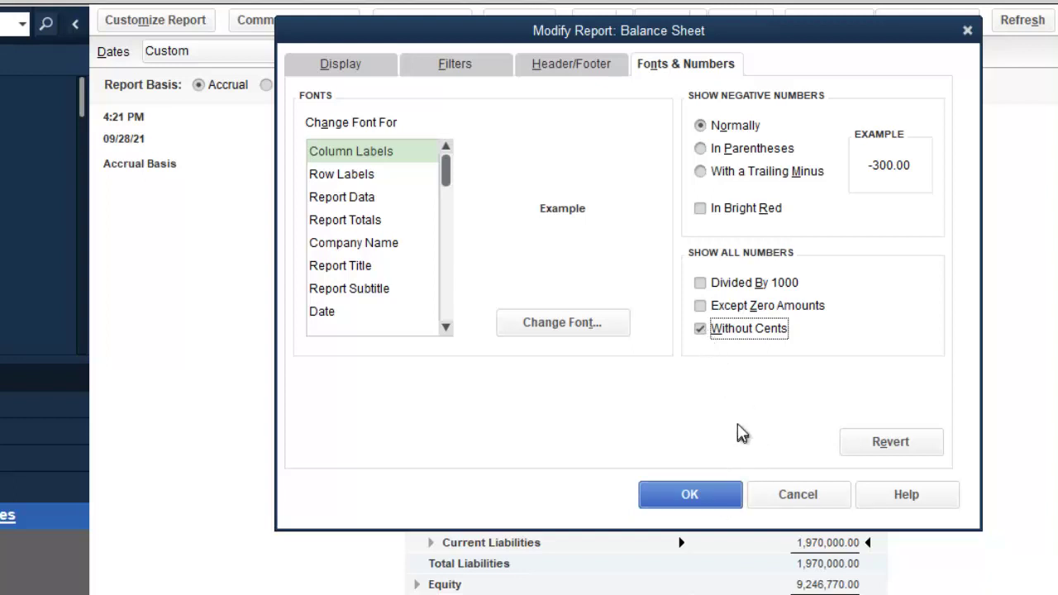
{"action": "left_click", "coordinate": [692, 496]}
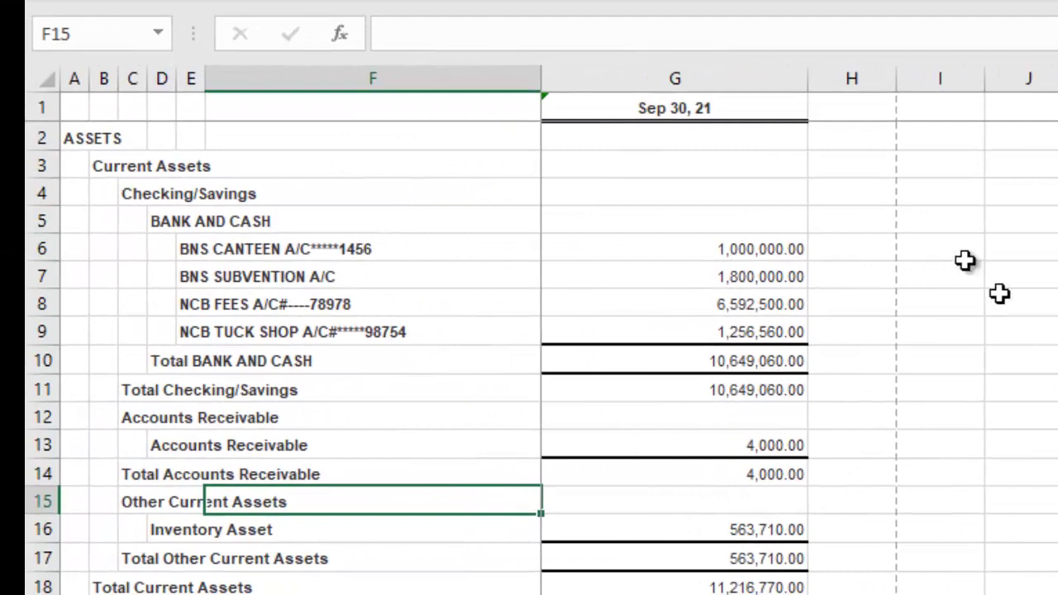
Step: Enter the column heading 'note' in cell H1
{"action": "left_click", "coordinate": [874, 106]}
{"action": "type", "text": "n"}
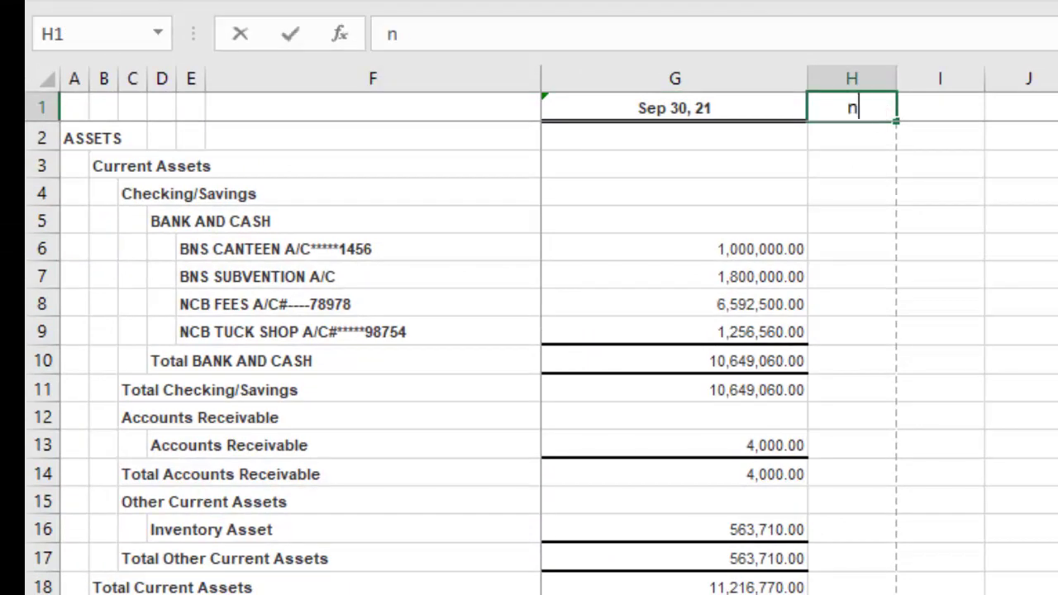
{"action": "type", "text": "ote"}
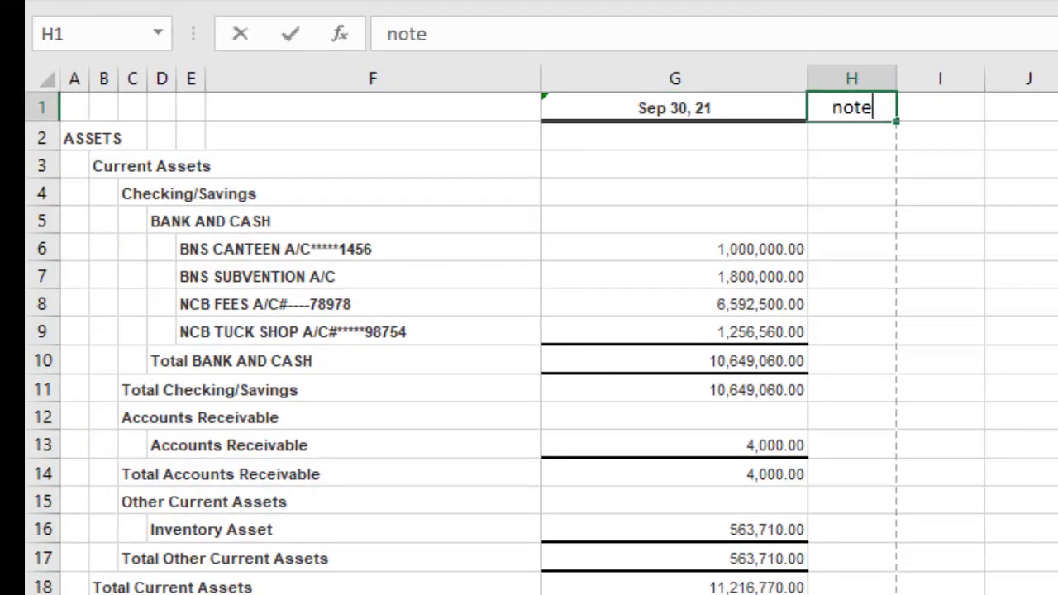
{"action": "key", "text": "Return"}
Step: Enter note number 1 in H5 beside the BANK AND CASH line
{"action": "key", "text": "Left"}
{"action": "key", "text": "Left"}
{"action": "key", "text": "Left"}
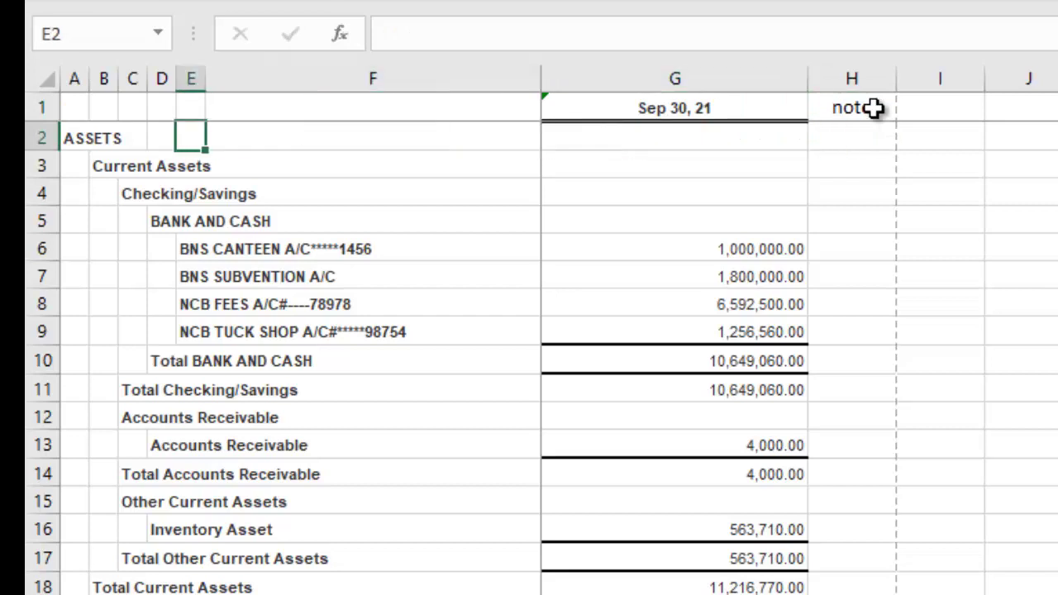
{"action": "key", "text": "Down"}
{"action": "key", "text": "Down"}
{"action": "key", "text": "Down"}
{"action": "key", "text": "Right"}
{"action": "key", "text": "Right"}
{"action": "key", "text": "Right"}
{"action": "key", "text": "Right"}
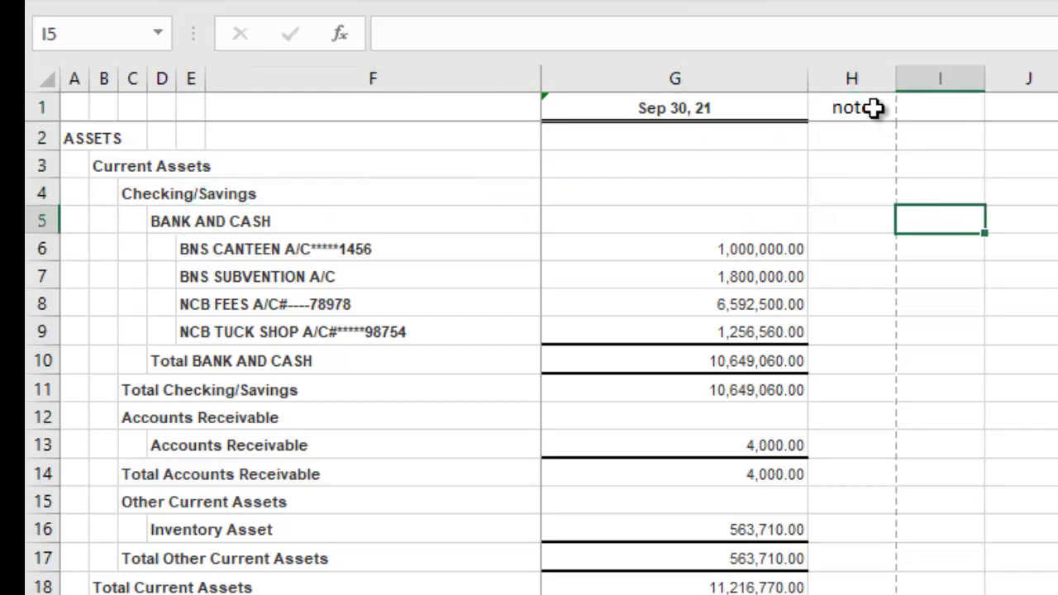
{"action": "key", "text": "Left"}
{"action": "key", "text": "Left"}
{"action": "key", "text": "Left"}
{"action": "key", "text": "Left"}
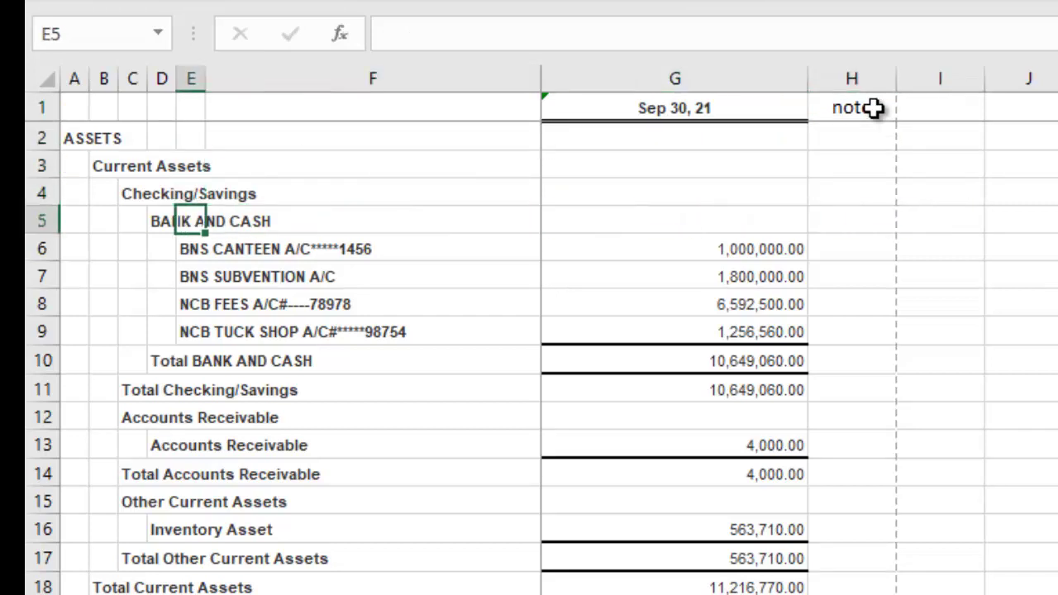
{"action": "key", "text": "Right"}
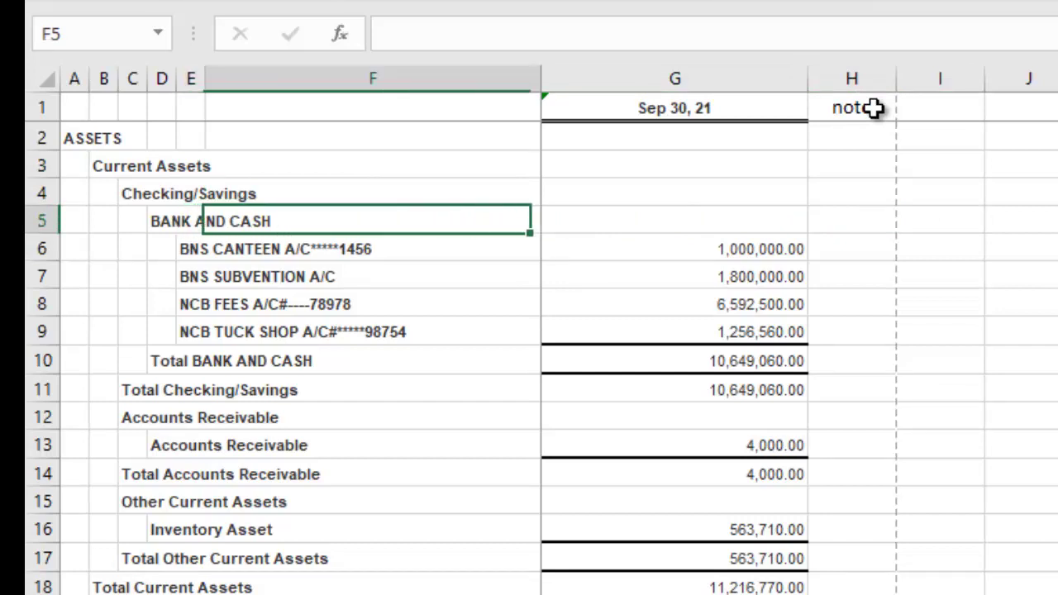
{"action": "key", "text": "Left"}
{"action": "key", "text": "Left"}
{"action": "key", "text": "Right"}
{"action": "key", "text": "Right"}
{"action": "key", "text": "Right"}
{"action": "key", "text": "Right"}
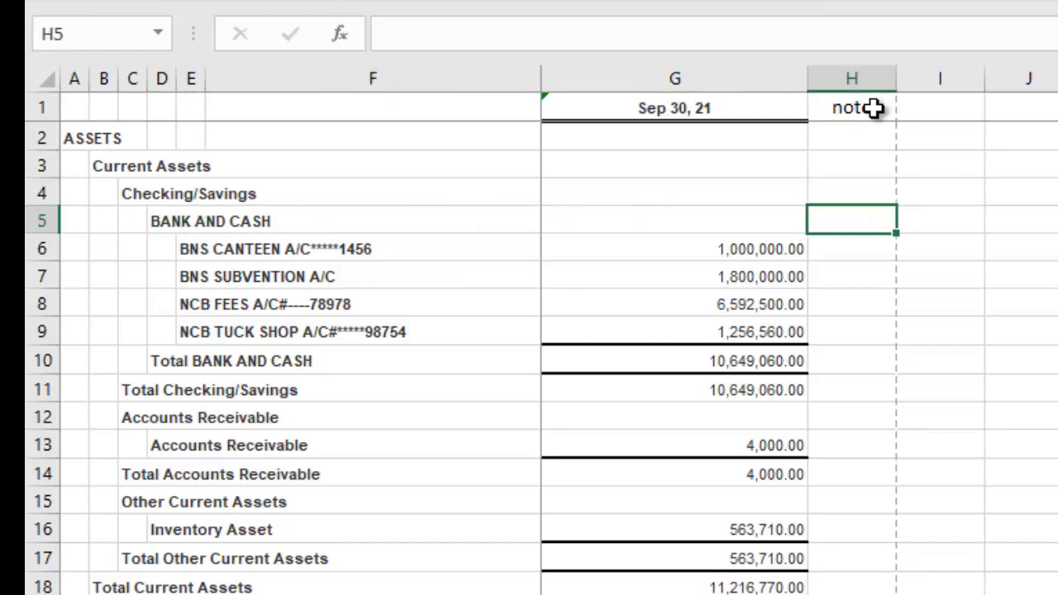
{"action": "type", "text": "1"}
{"action": "key", "text": "Return"}
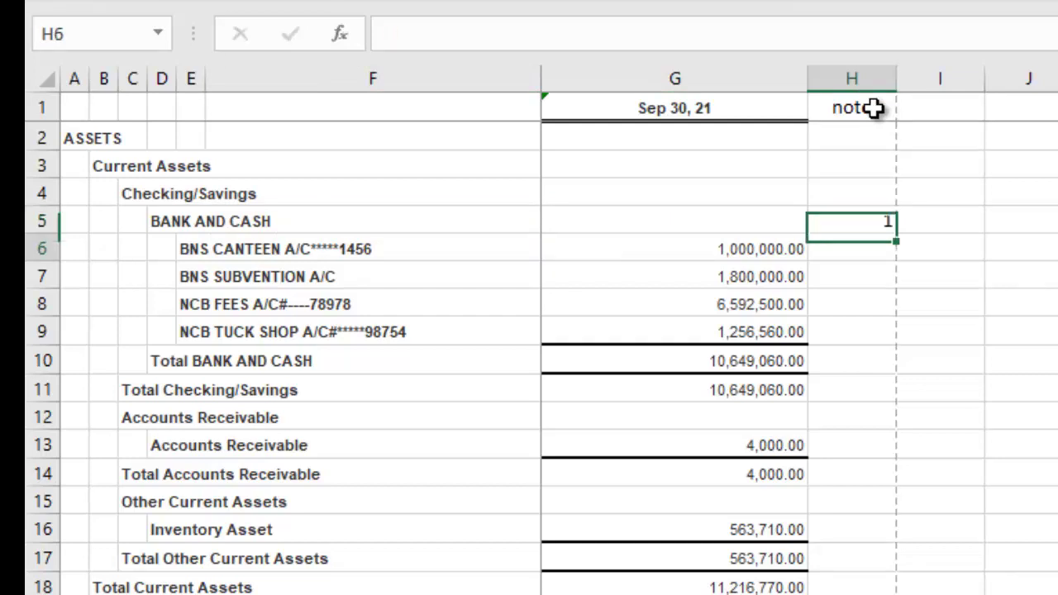